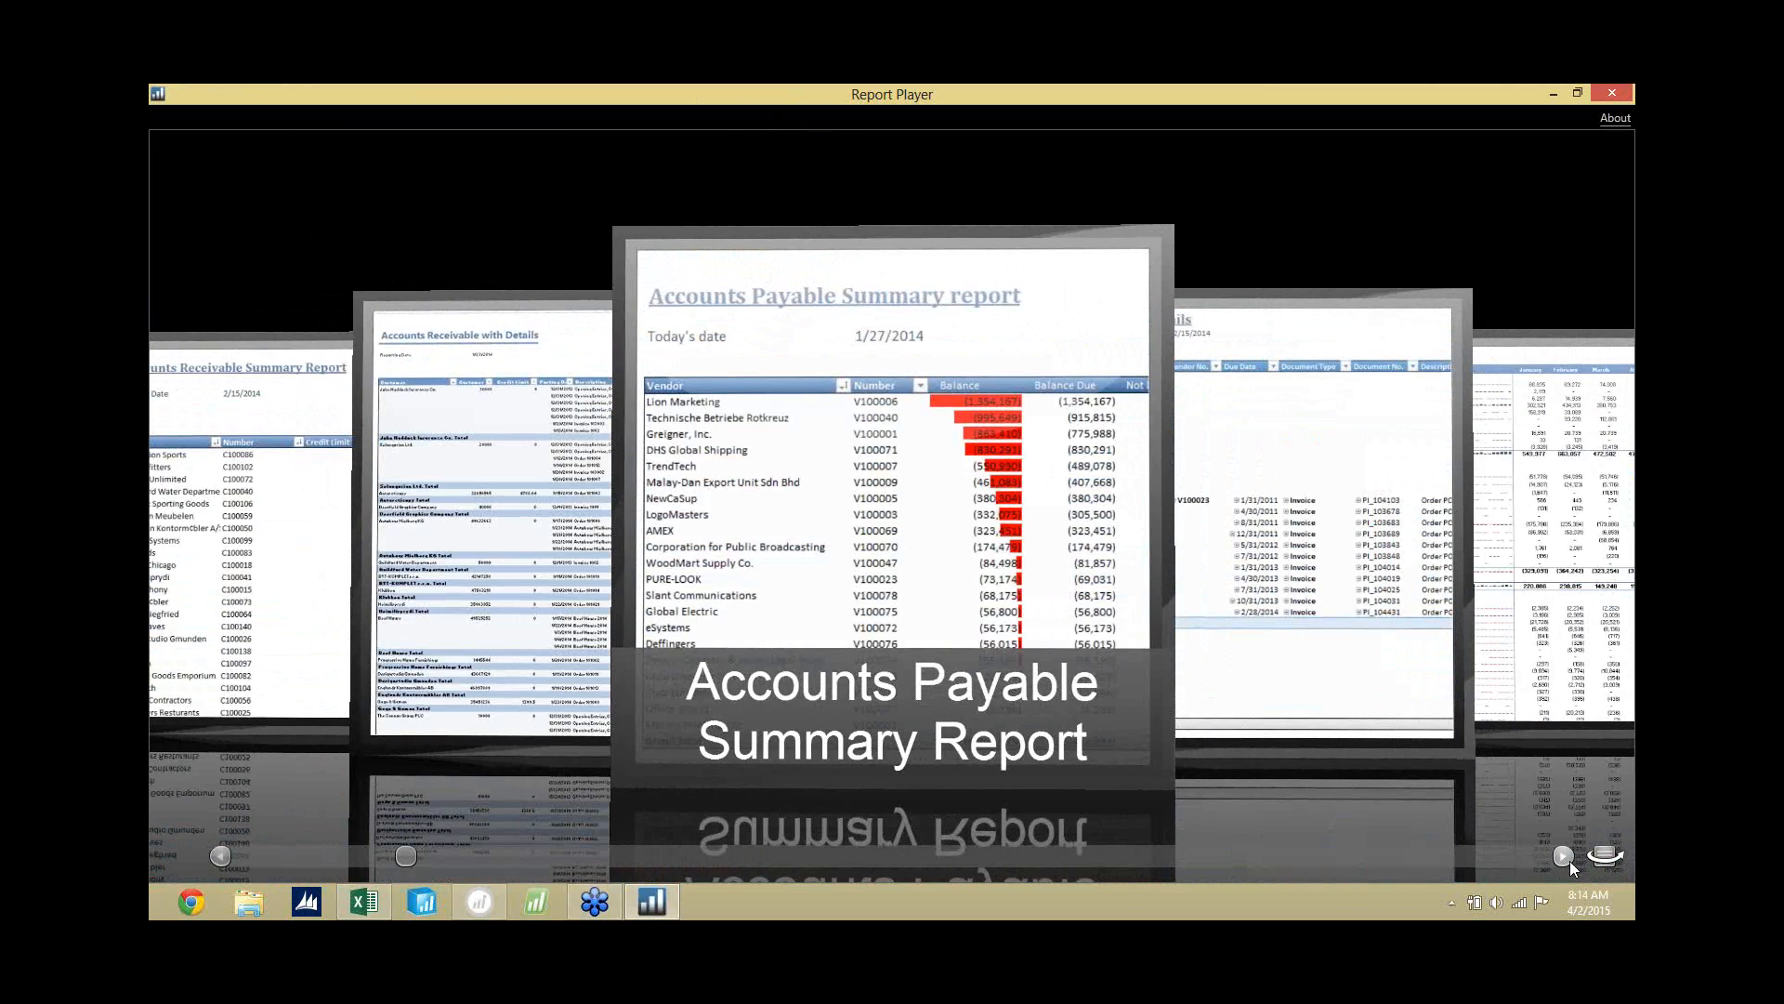
pyautogui.click(1569, 860)
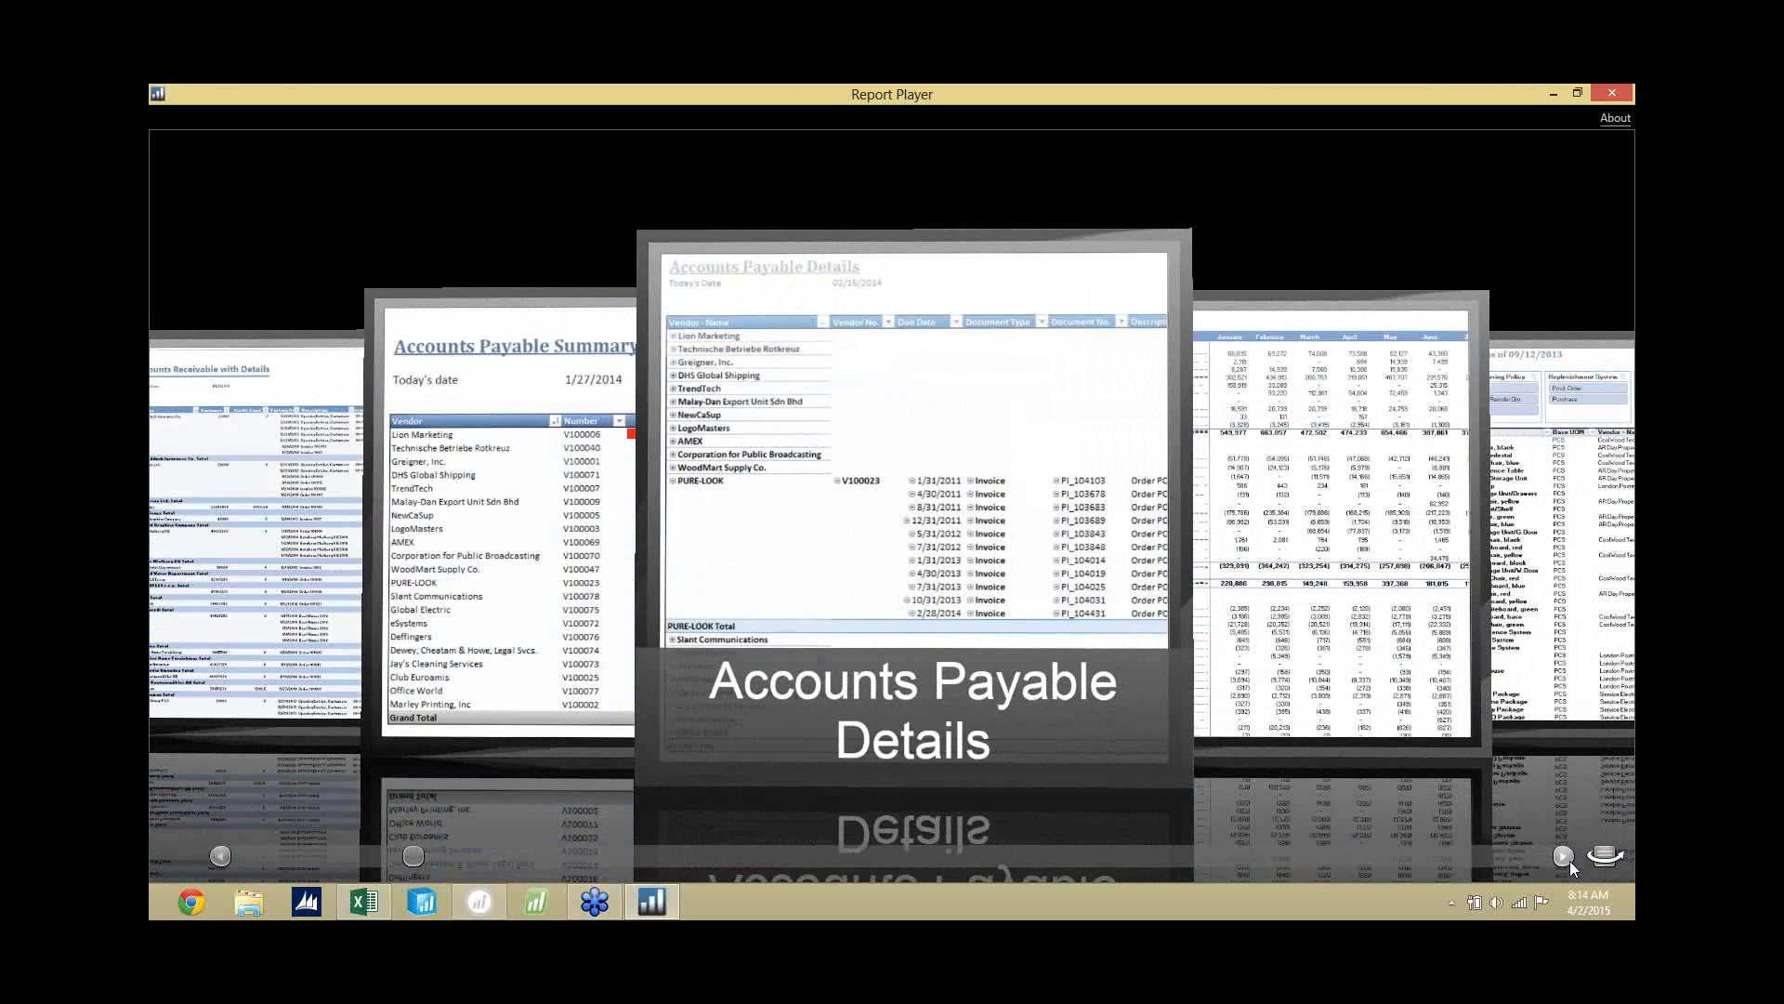
# Browse the report gallery to the Enterprise - Sales Dashboard report, open it in Excel and enable its external data connections.
pyautogui.click(1563, 855)
pyautogui.click(1568, 860)
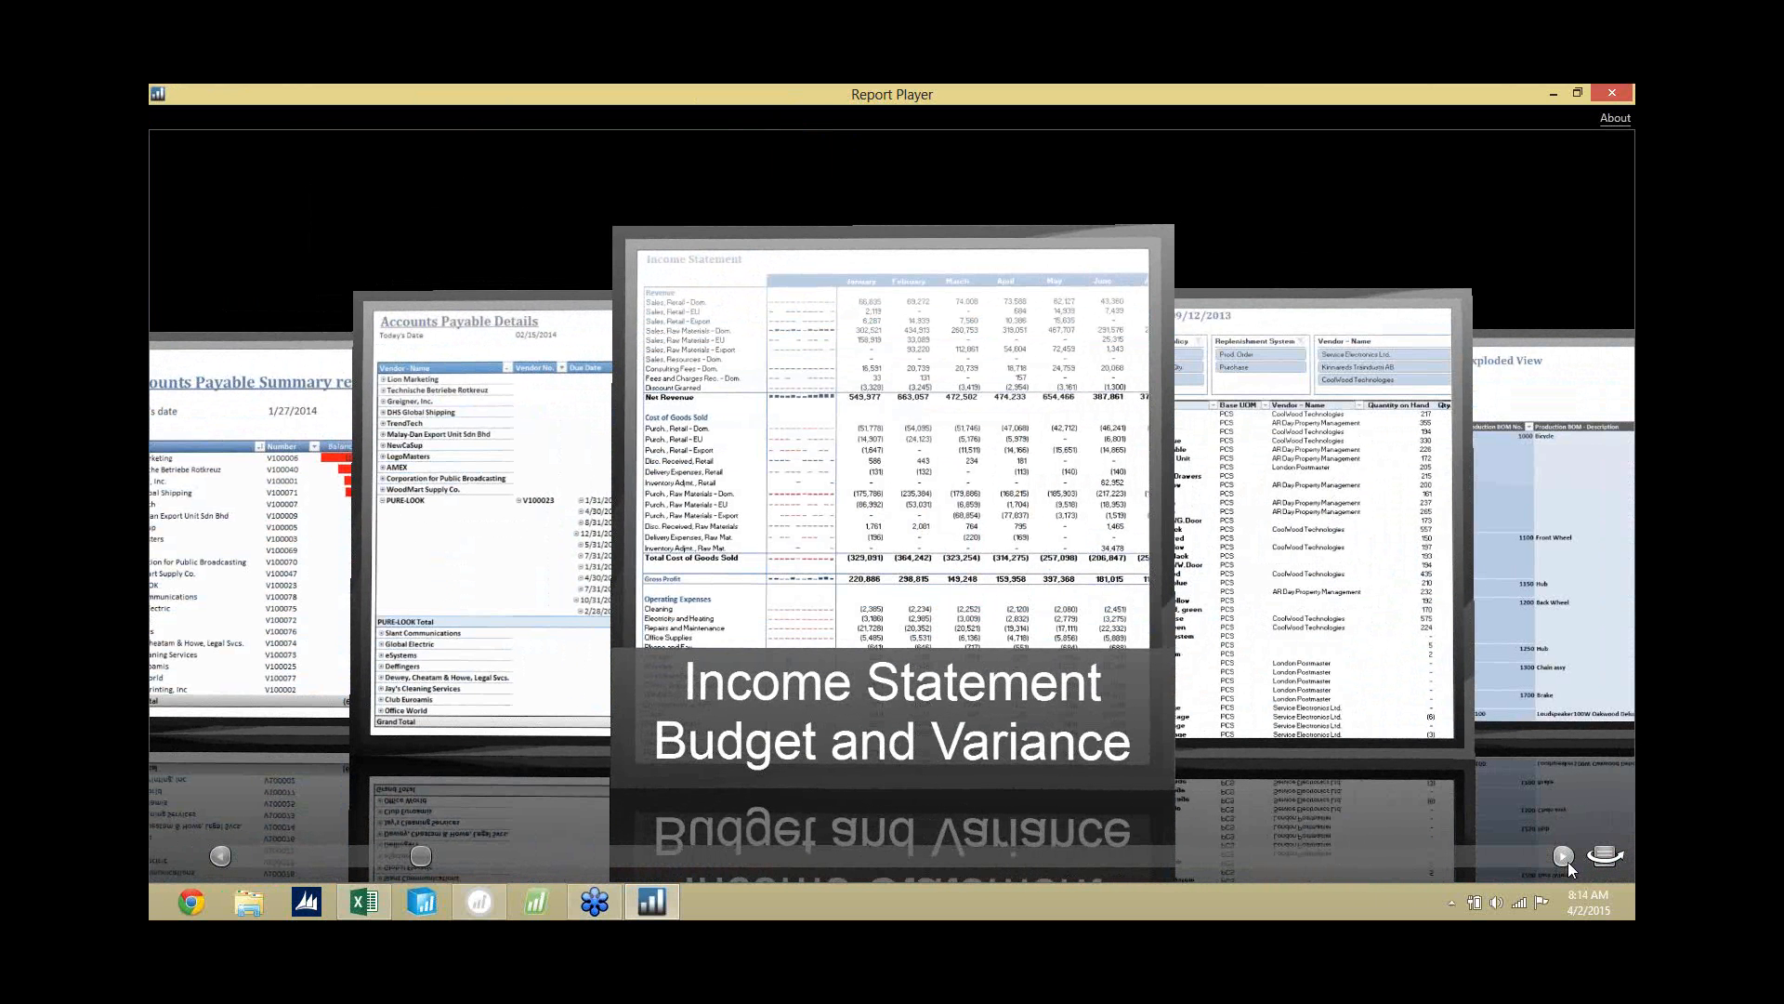
pyautogui.click(1569, 862)
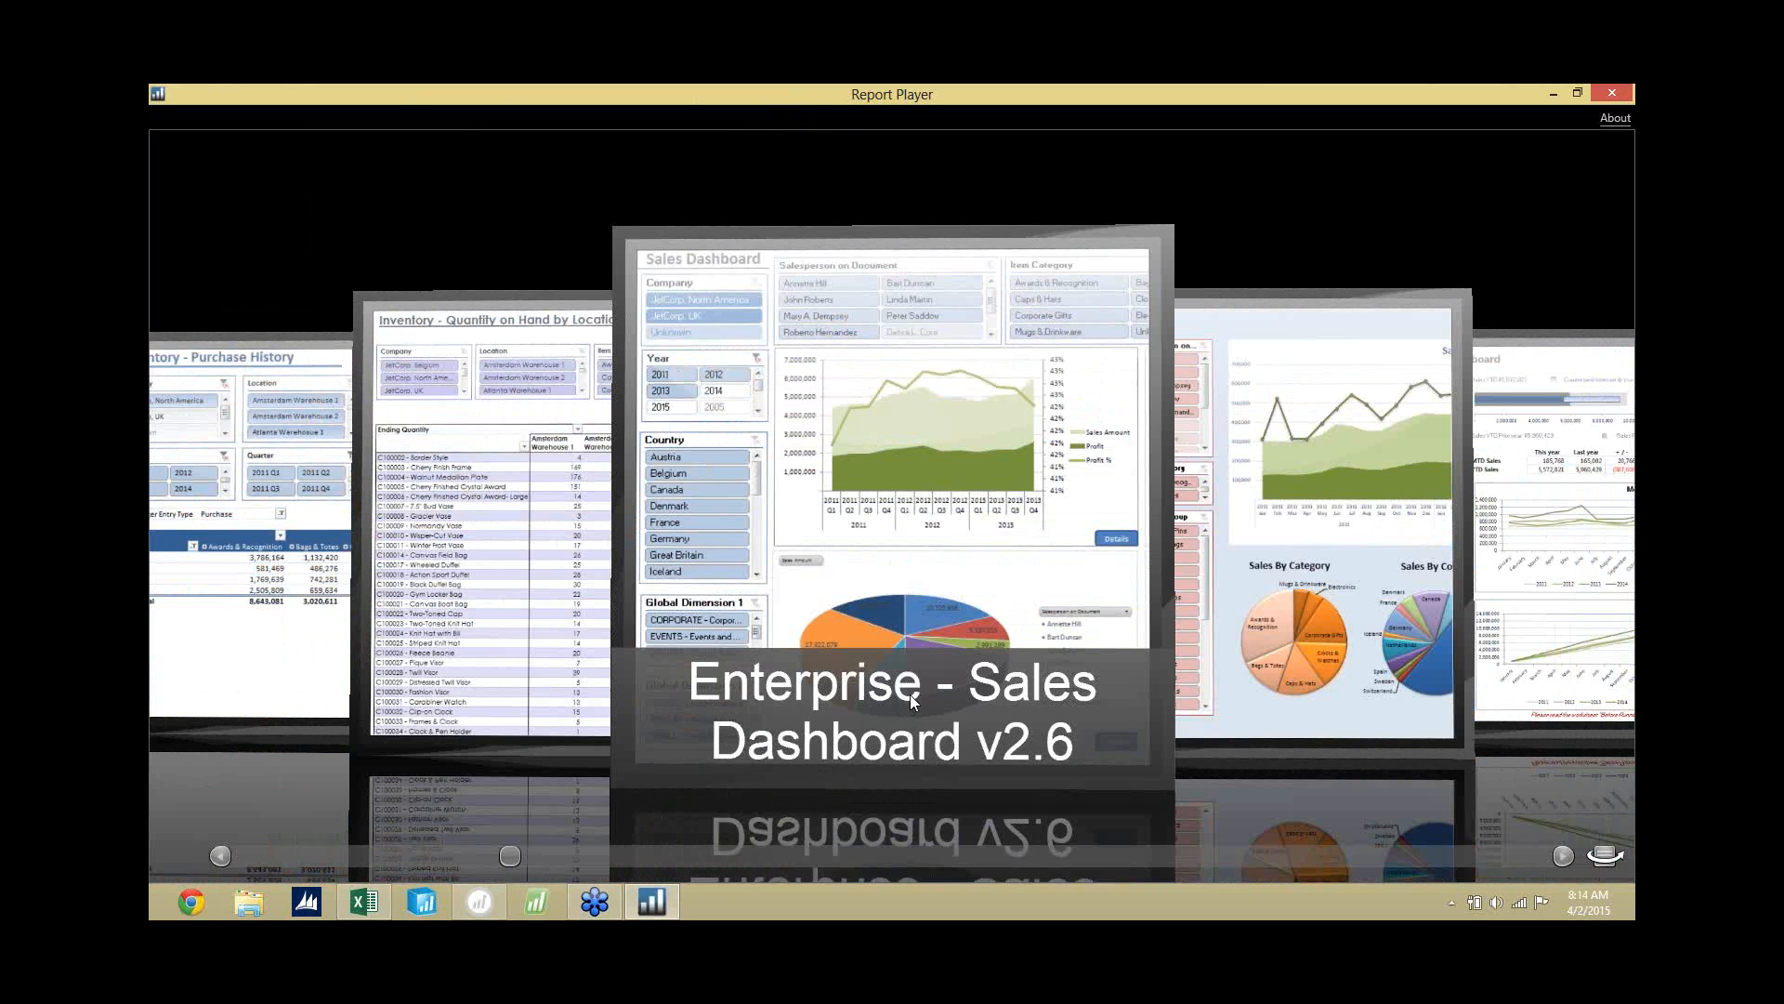
pyautogui.click(907, 694)
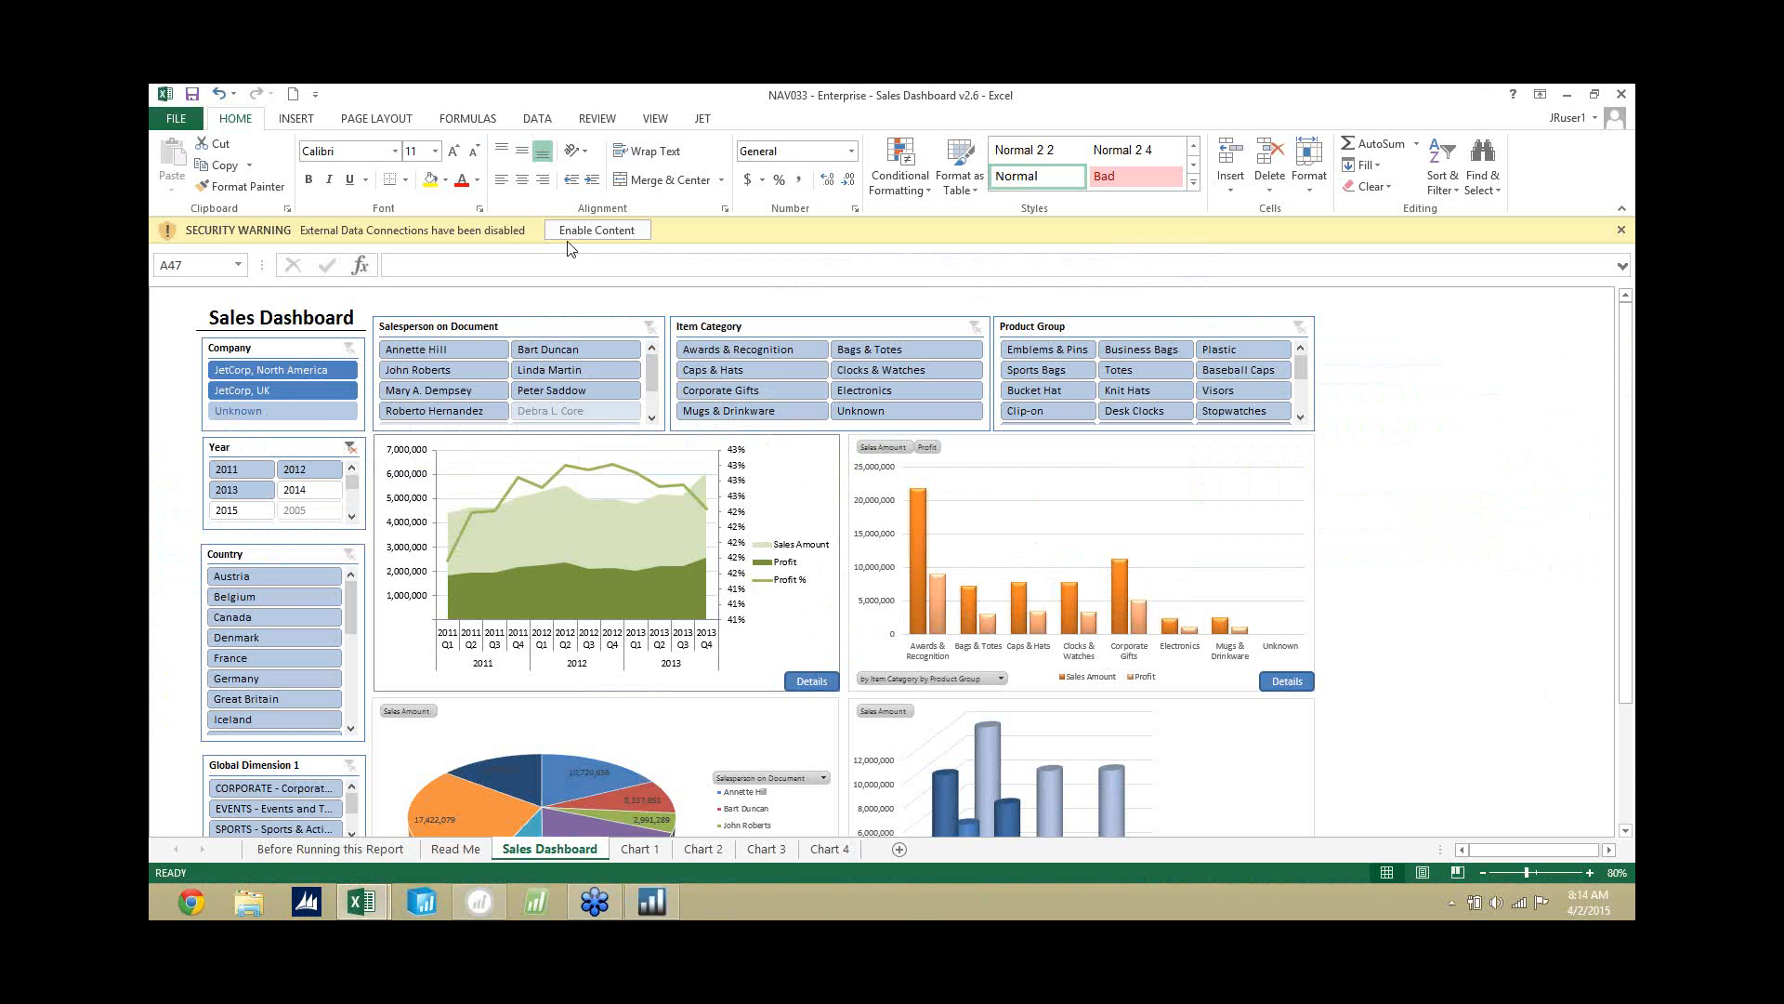
pyautogui.click(591, 229)
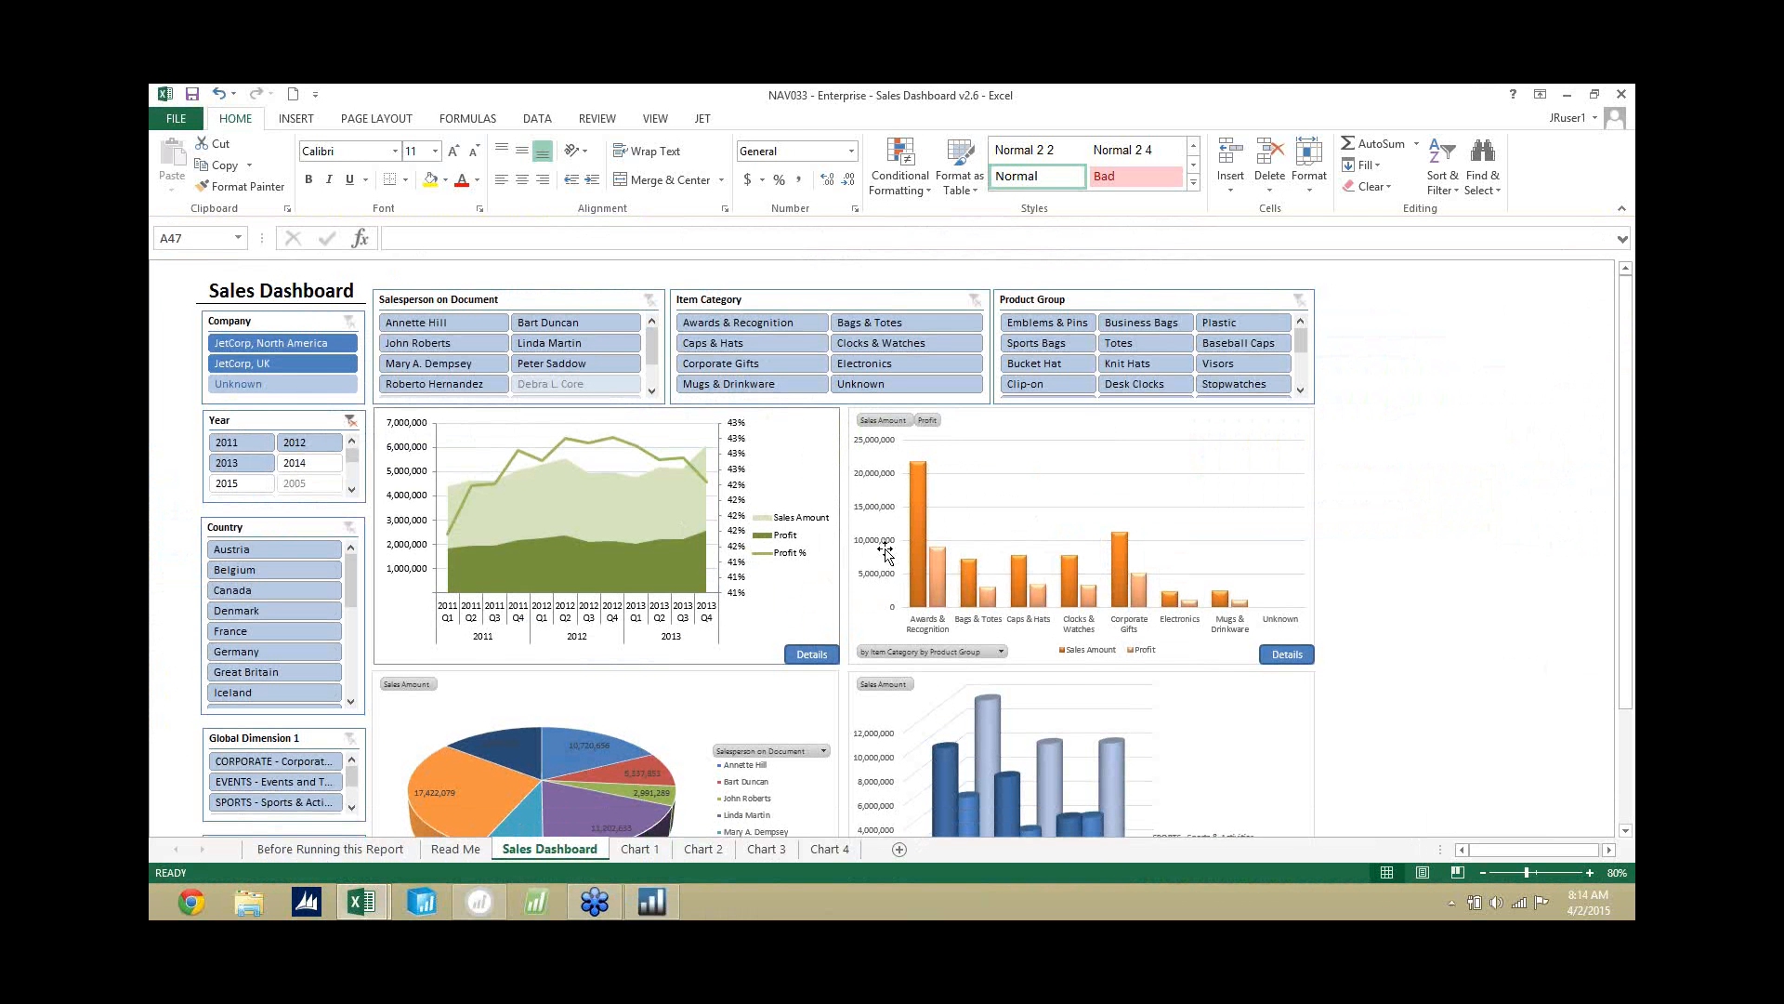
# Examine the Sales Dashboard's charts and slicers, from the company and year filters down to Global Dimension 2.
pyautogui.click(1436, 513)
pyautogui.scroll(-3, 1205, 655)
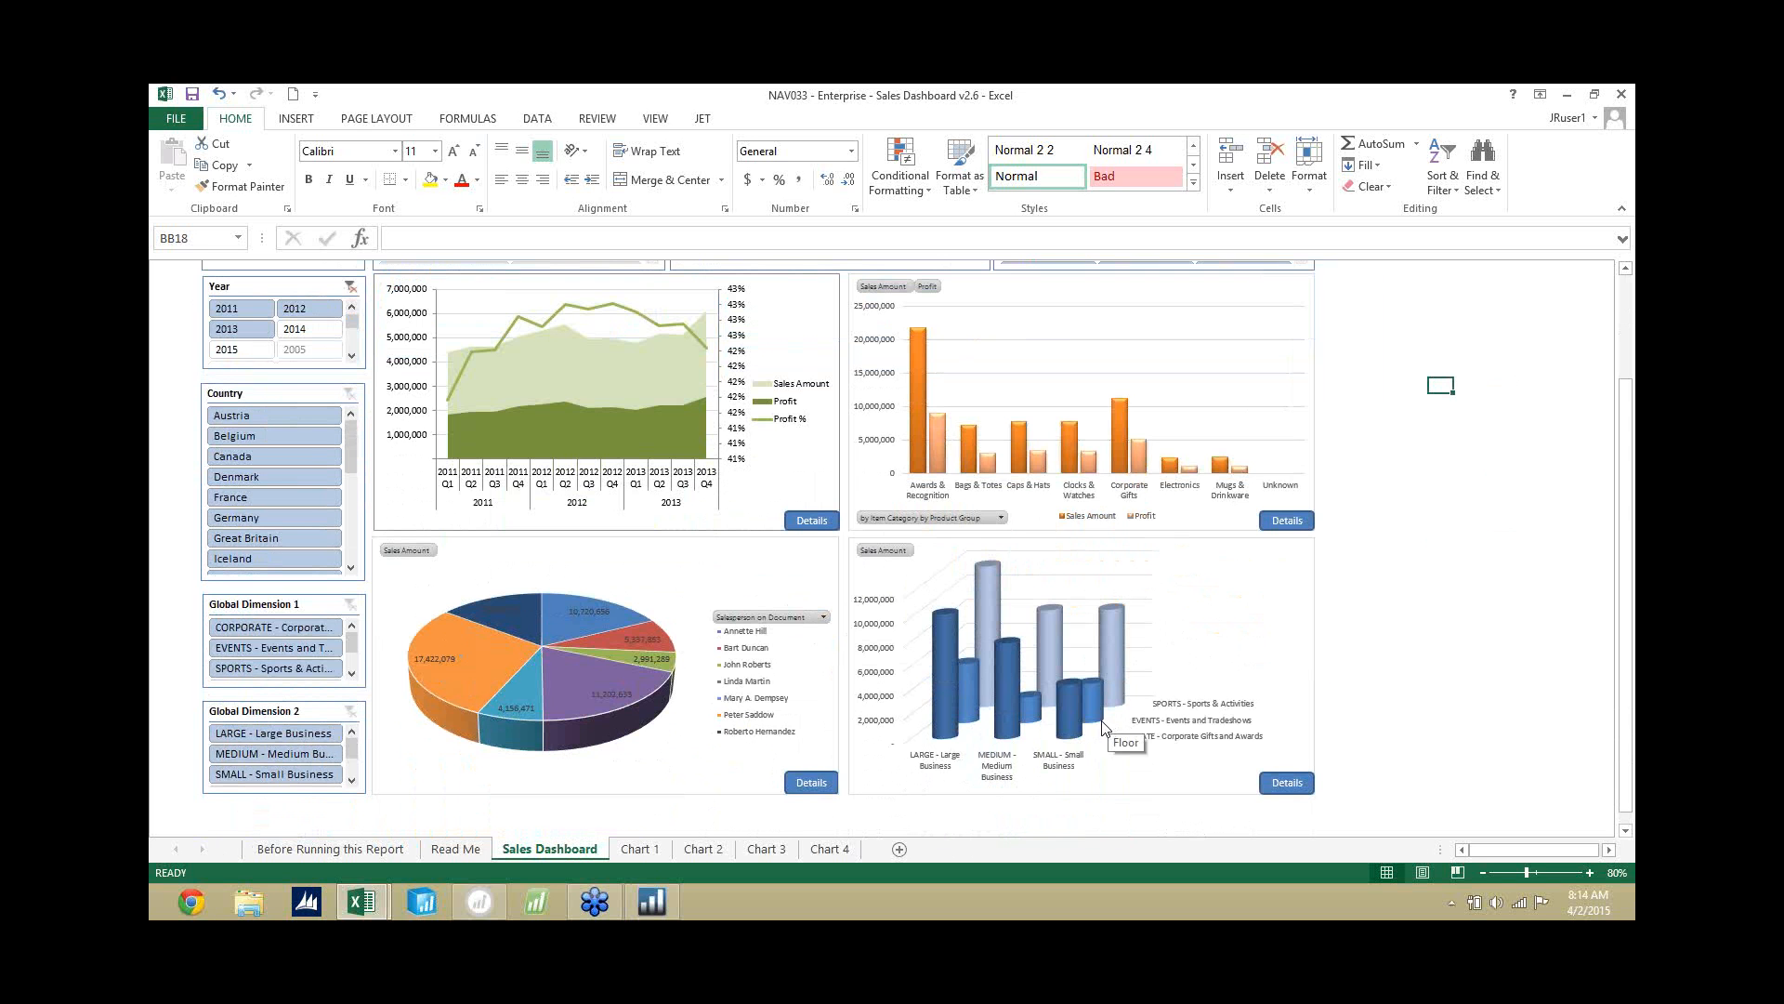
pyautogui.moveTo(1095, 731)
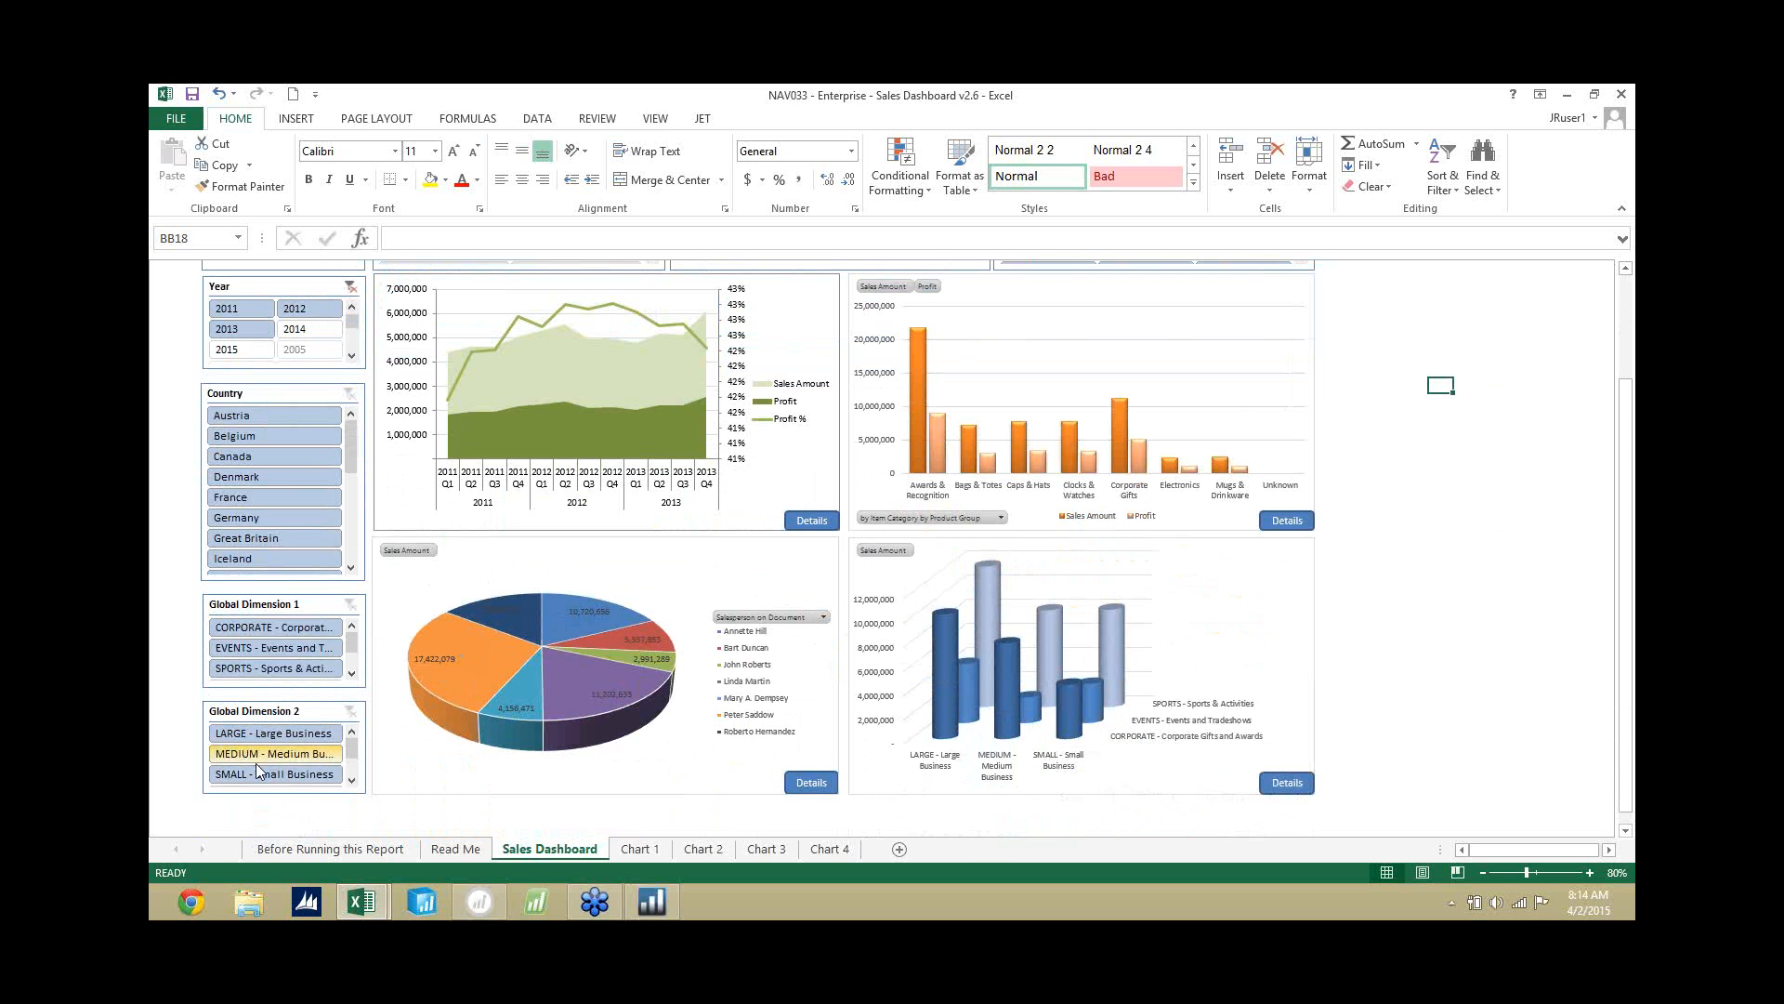
pyautogui.scroll(2, 288, 764)
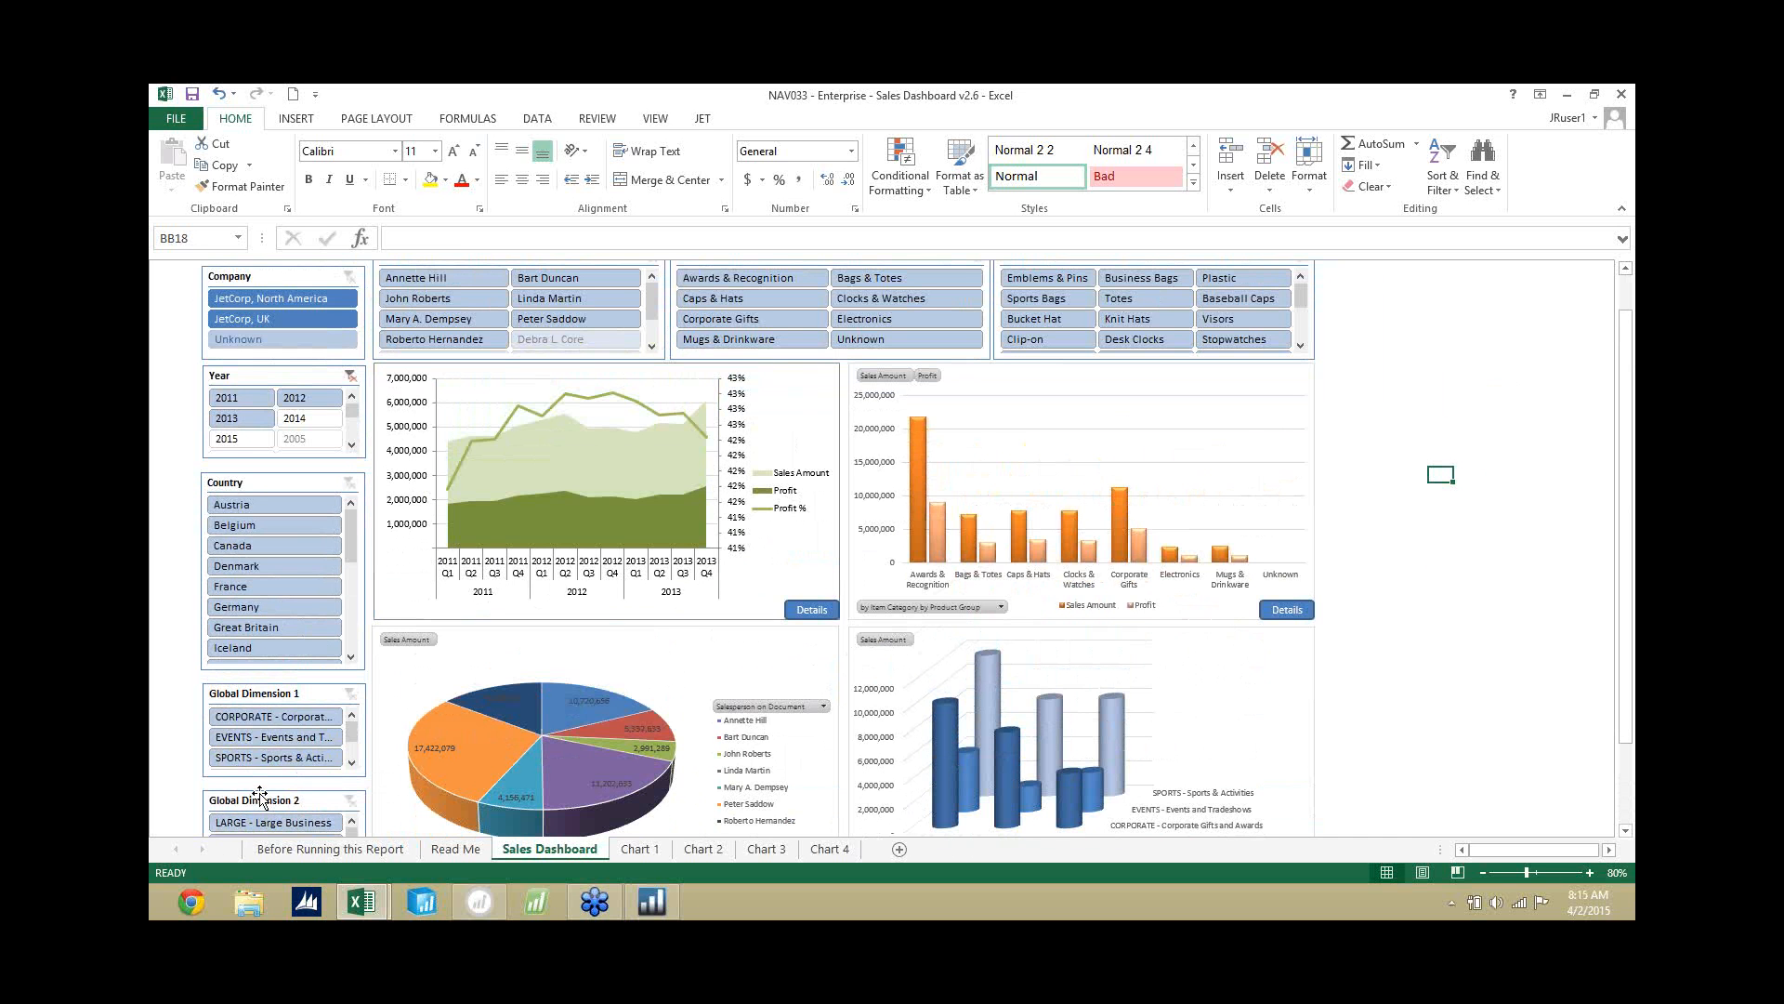
pyautogui.scroll(1, 271, 571)
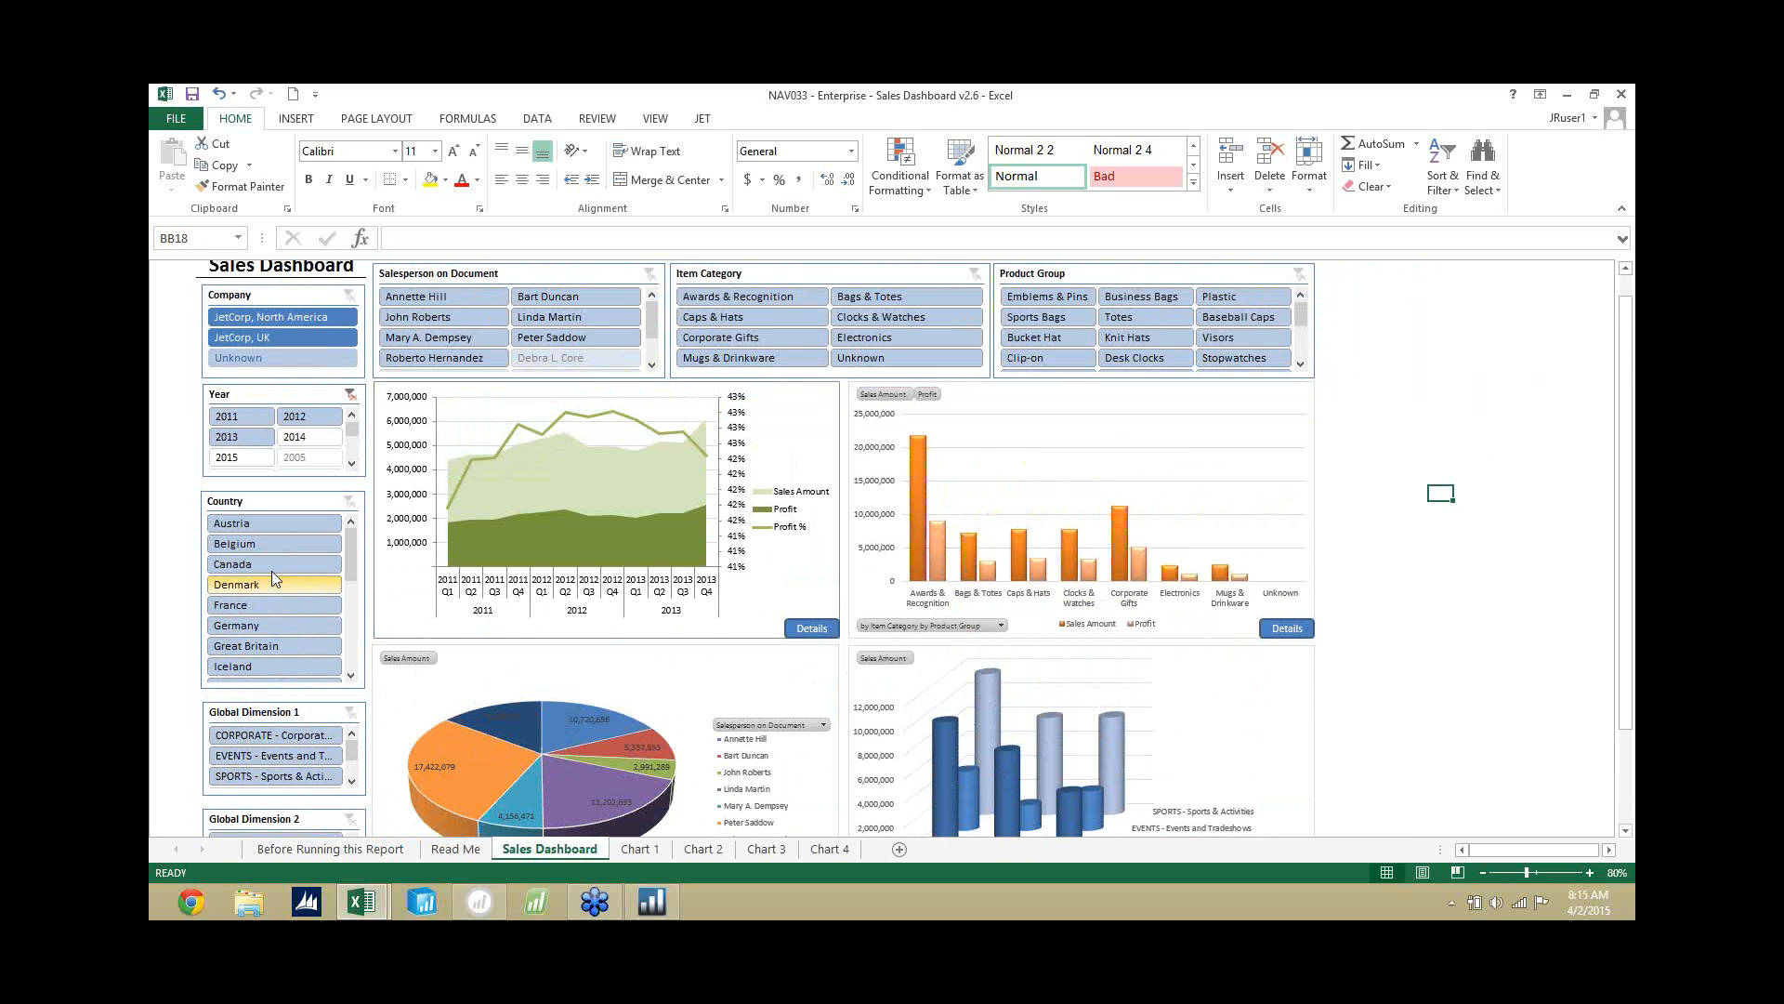
pyautogui.scroll(1, 271, 570)
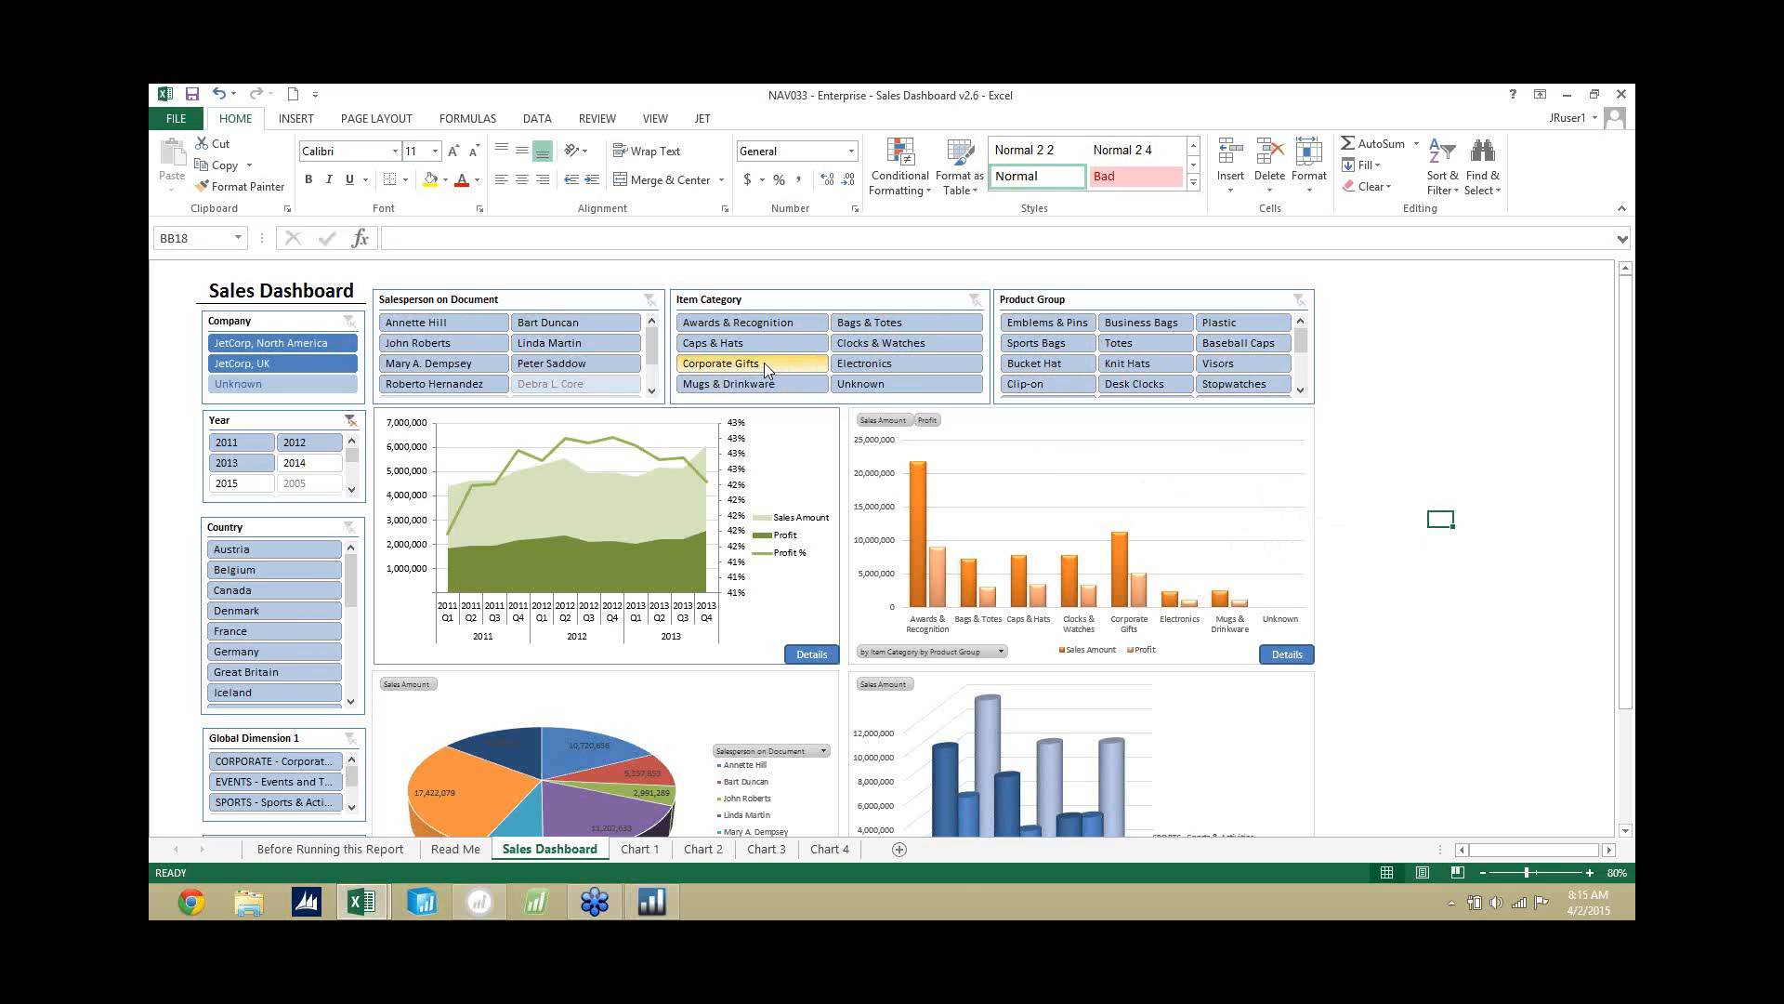
# Create a new blank workbook.
pyautogui.click(178, 118)
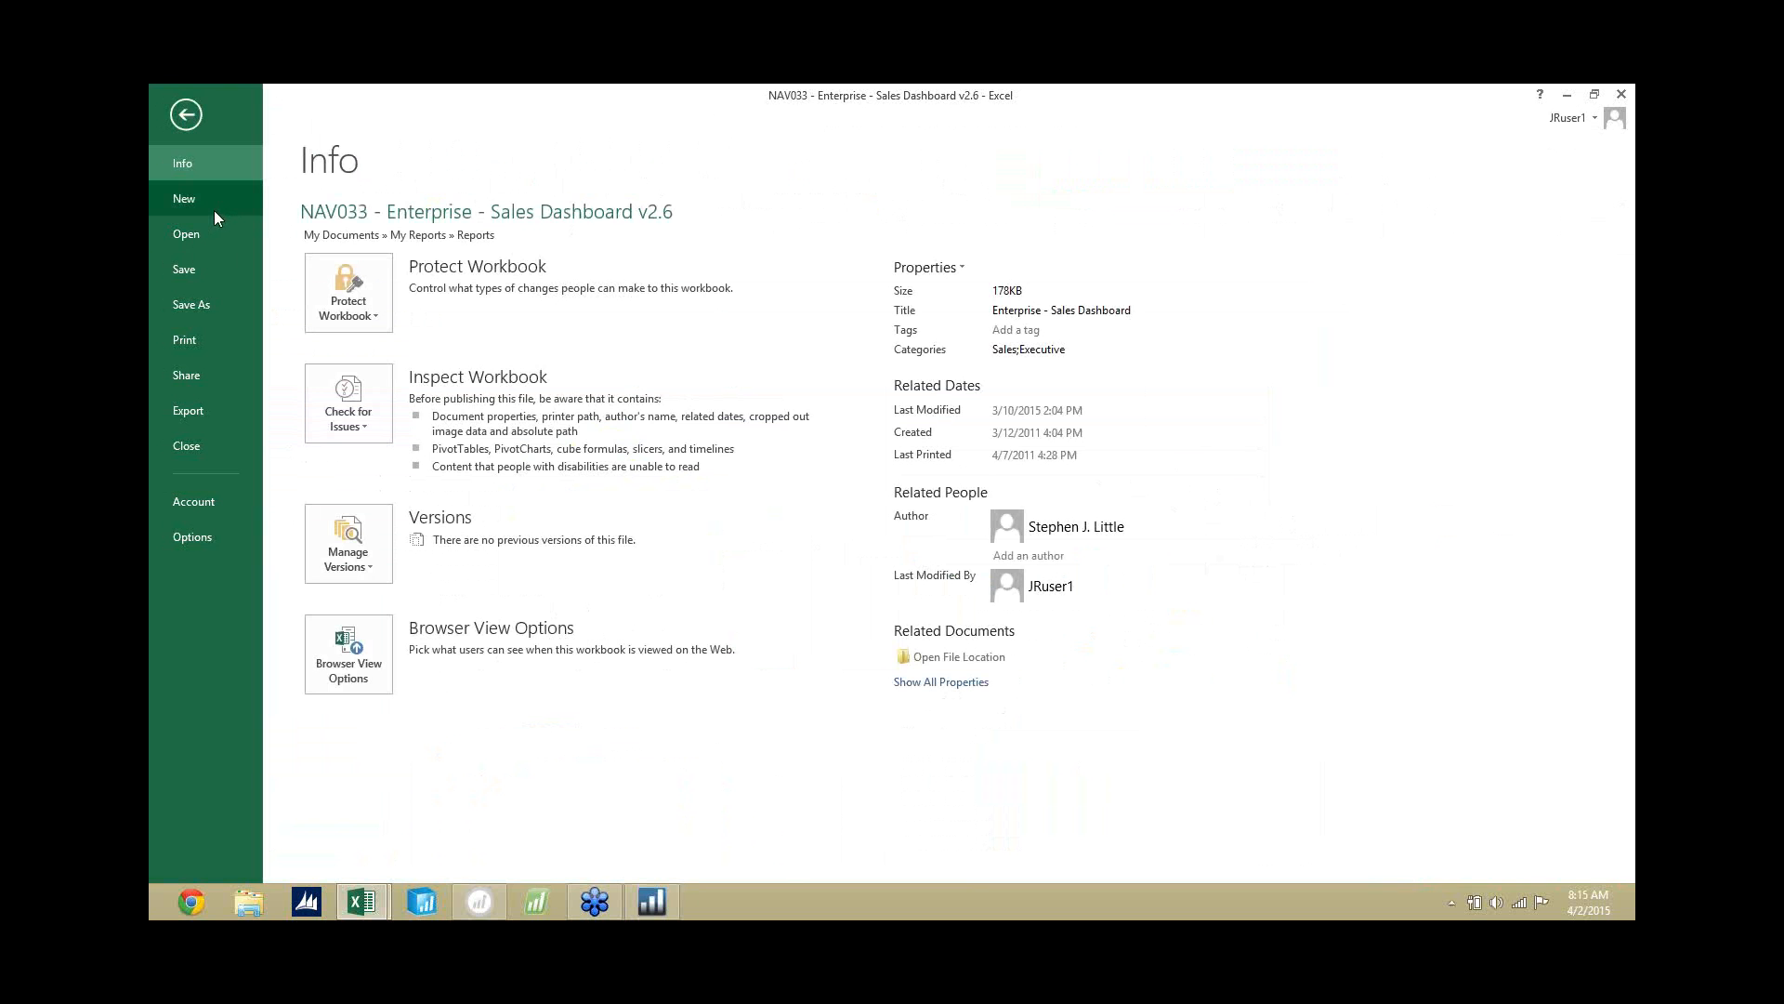
pyautogui.click(214, 210)
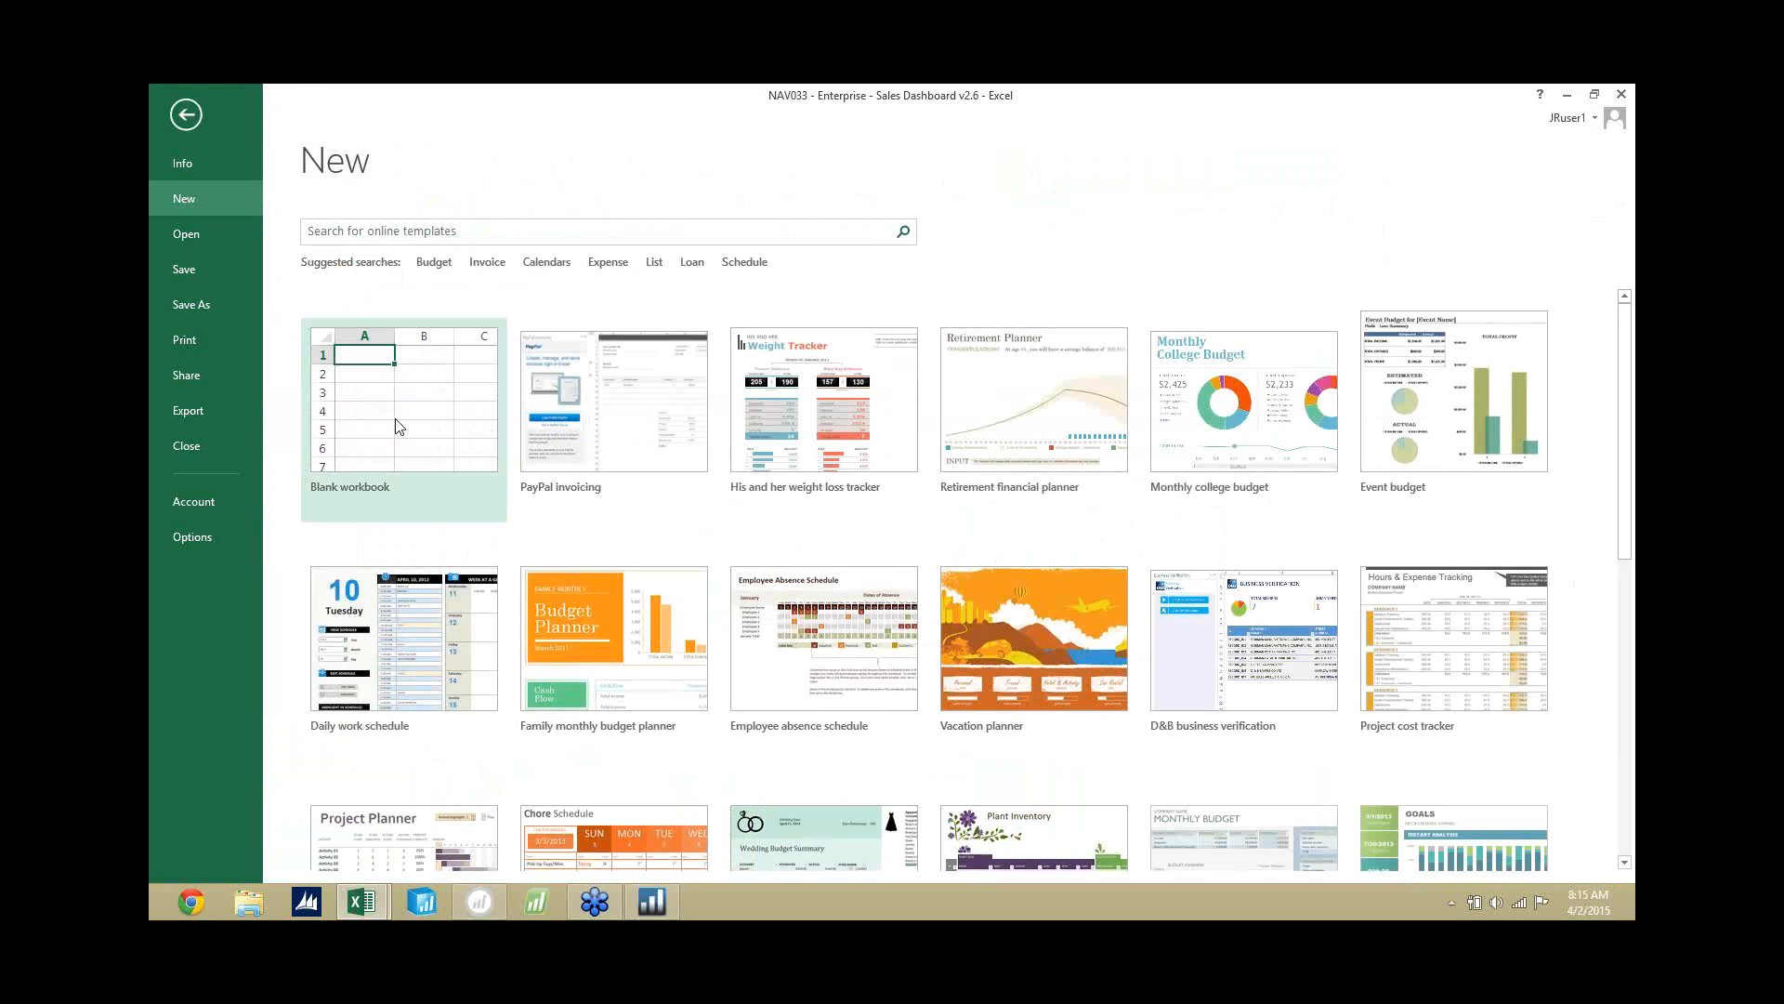
pyautogui.click(398, 425)
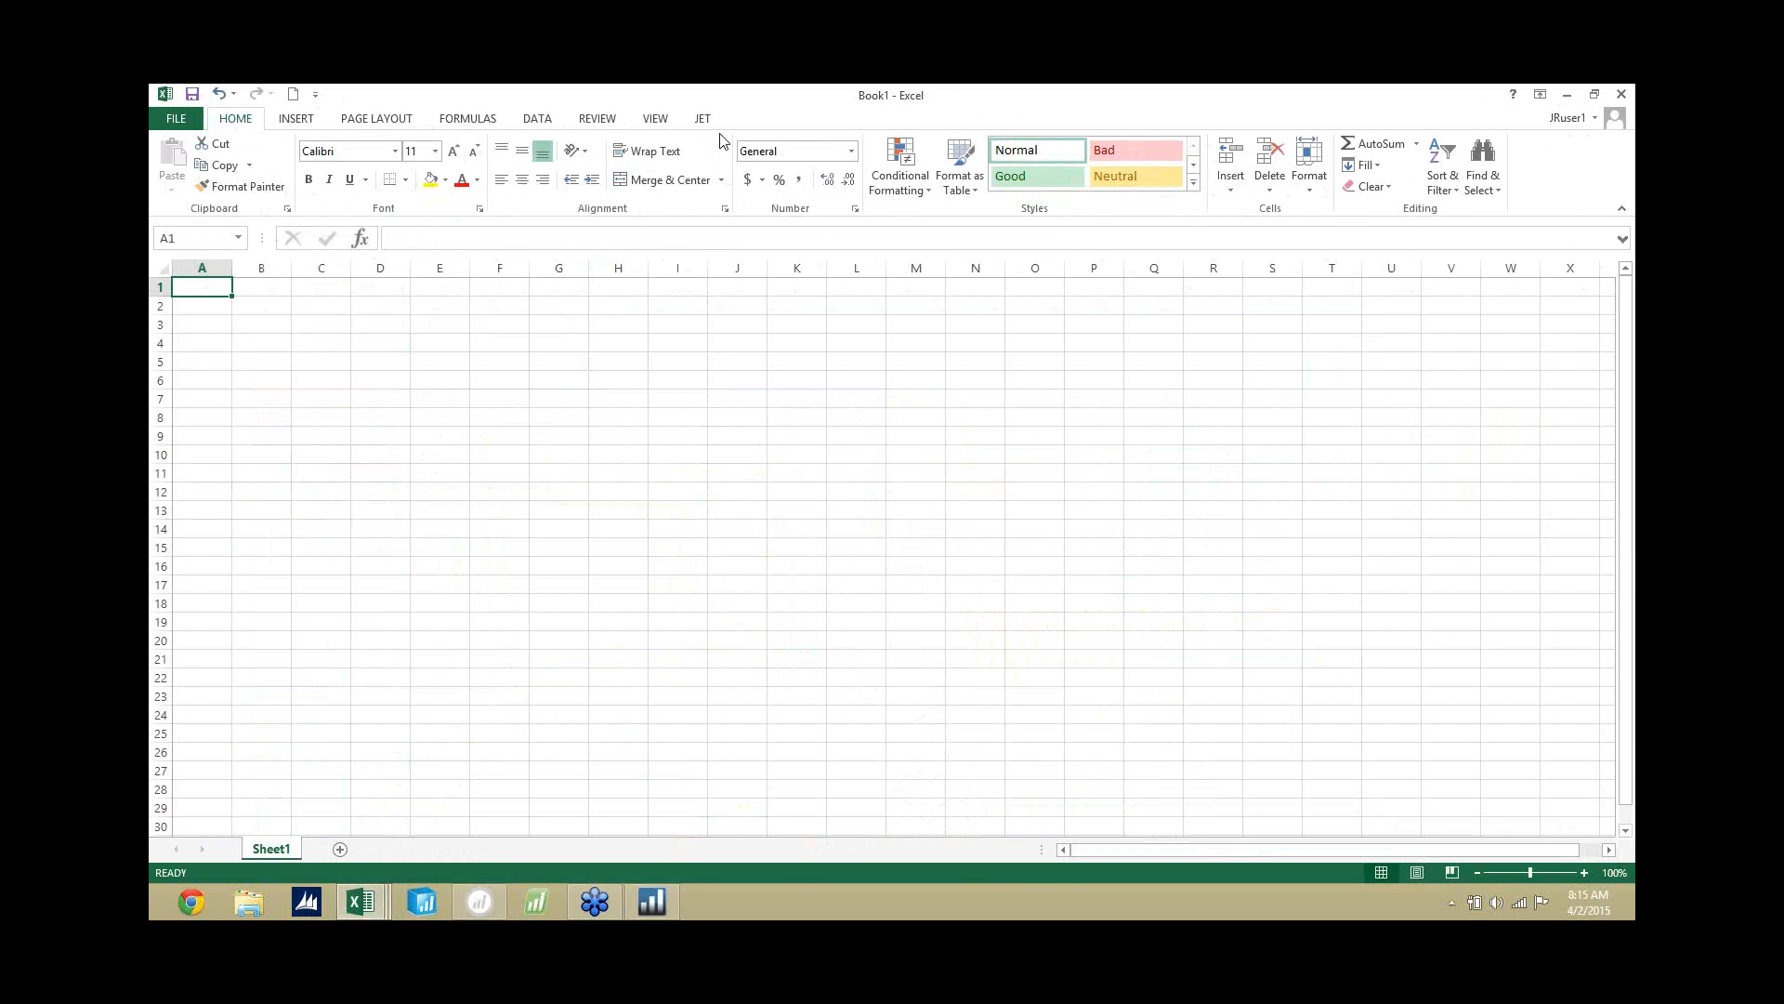
# Insert a Jet OLAP pivot table at Sheet1 cell A1 from the Sales cube of Cubes - Dynamics NAV 2013.
pyautogui.click(709, 119)
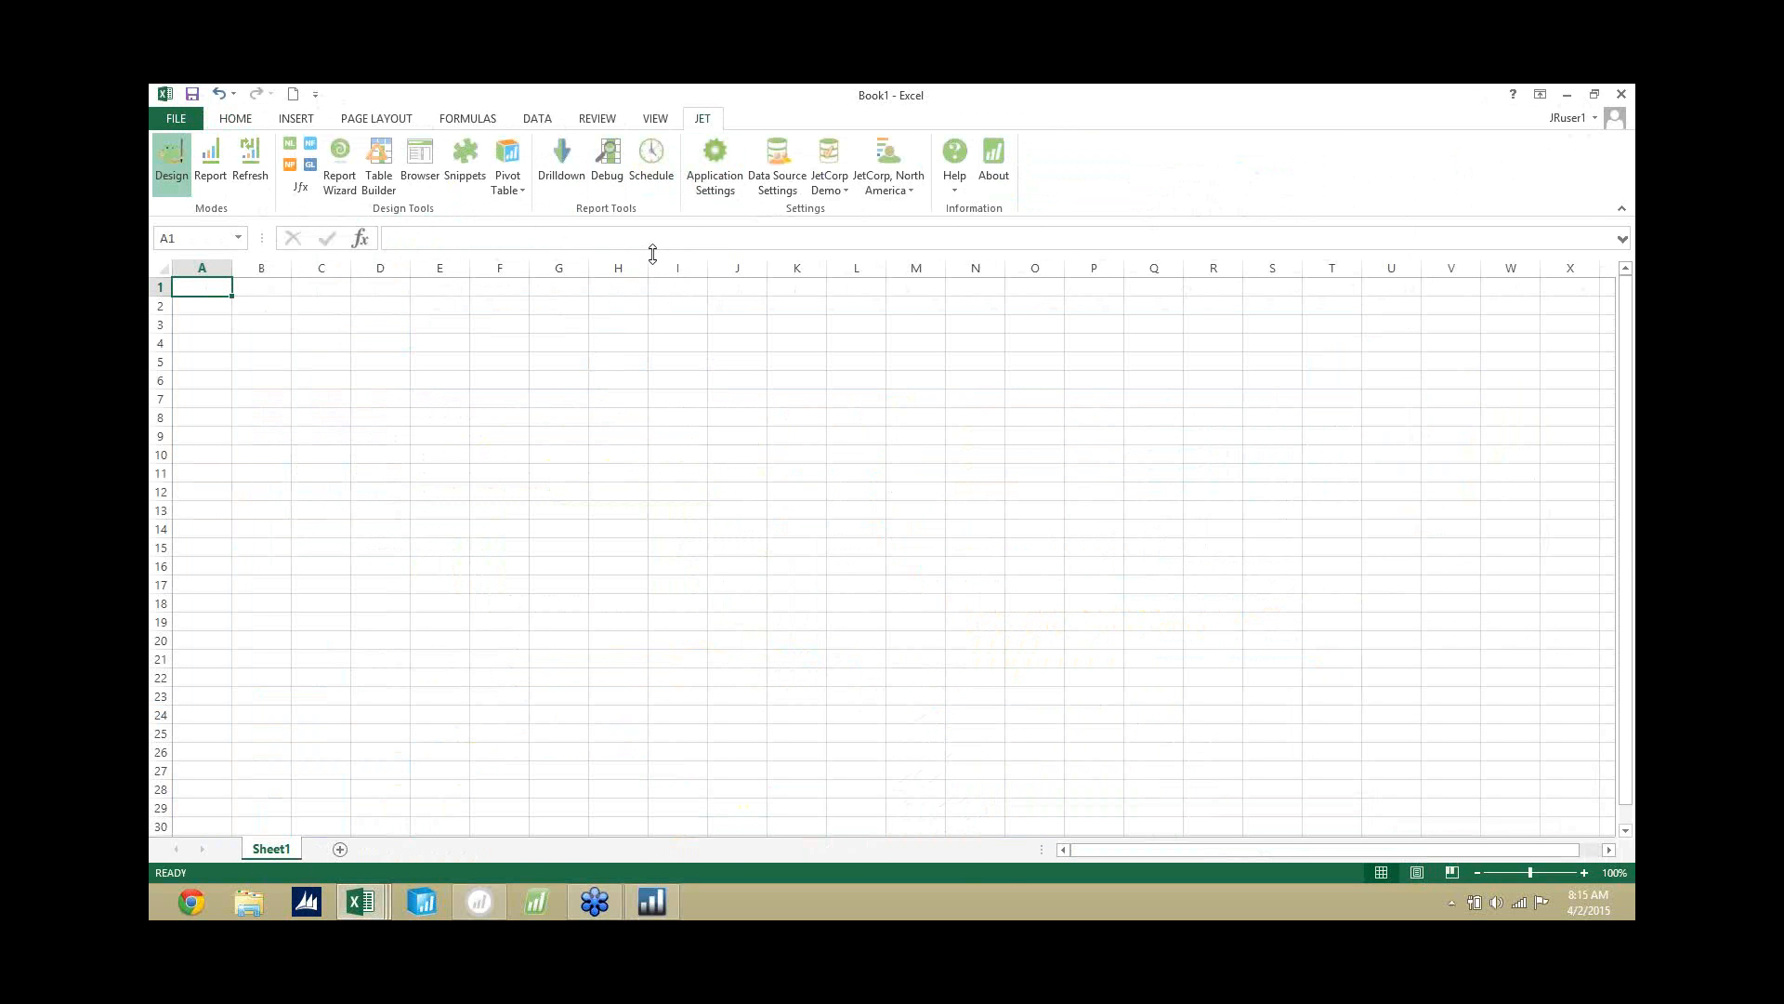
pyautogui.click(511, 153)
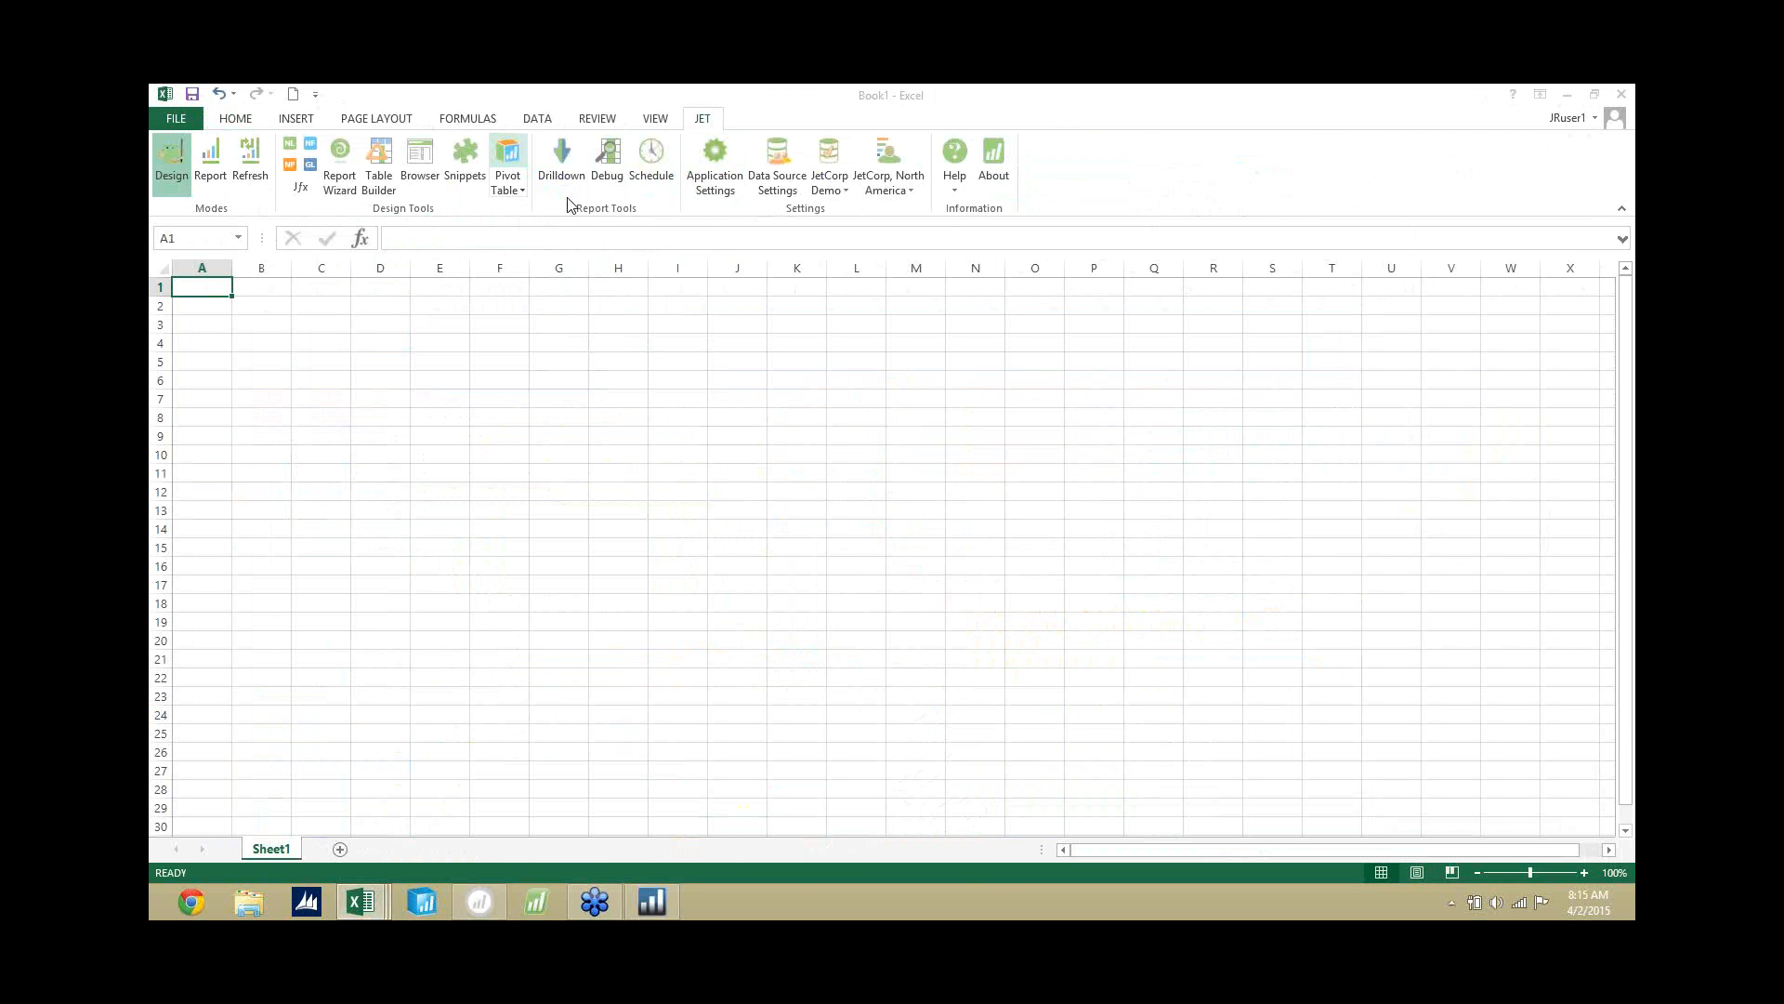
pyautogui.click(858, 424)
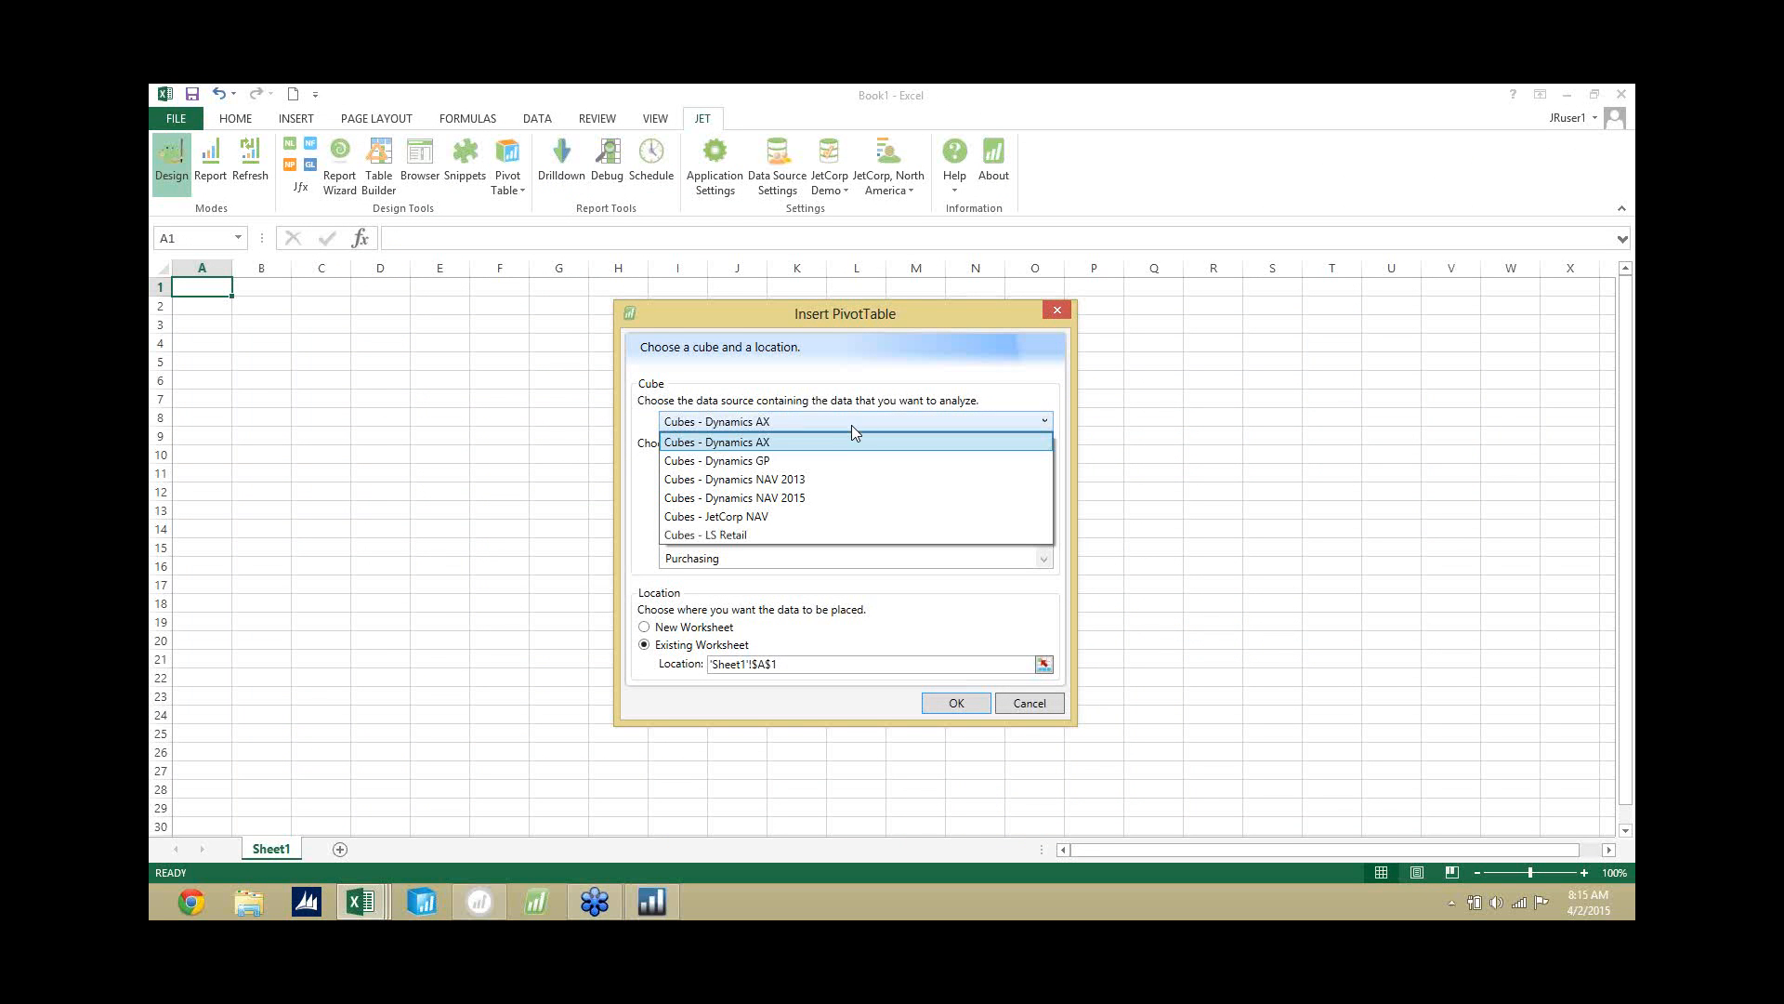
pyautogui.click(846, 479)
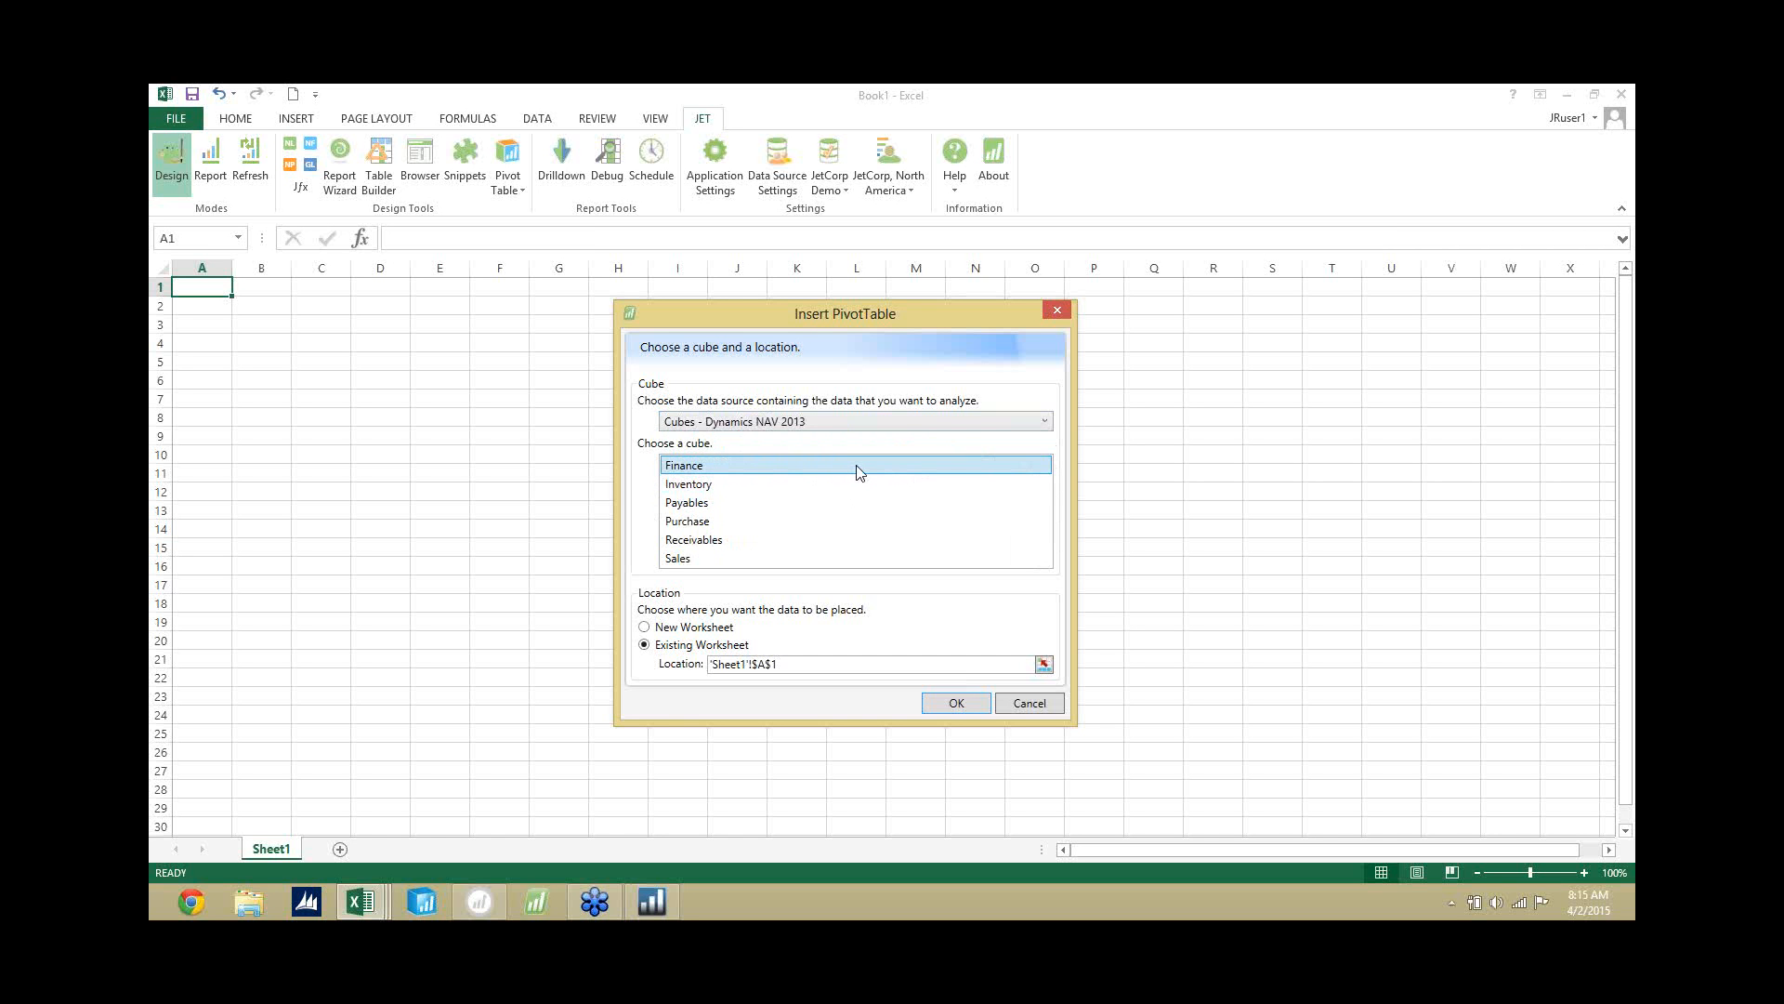
pyautogui.press('Down')
pyautogui.press('Down')
pyautogui.press('Down')
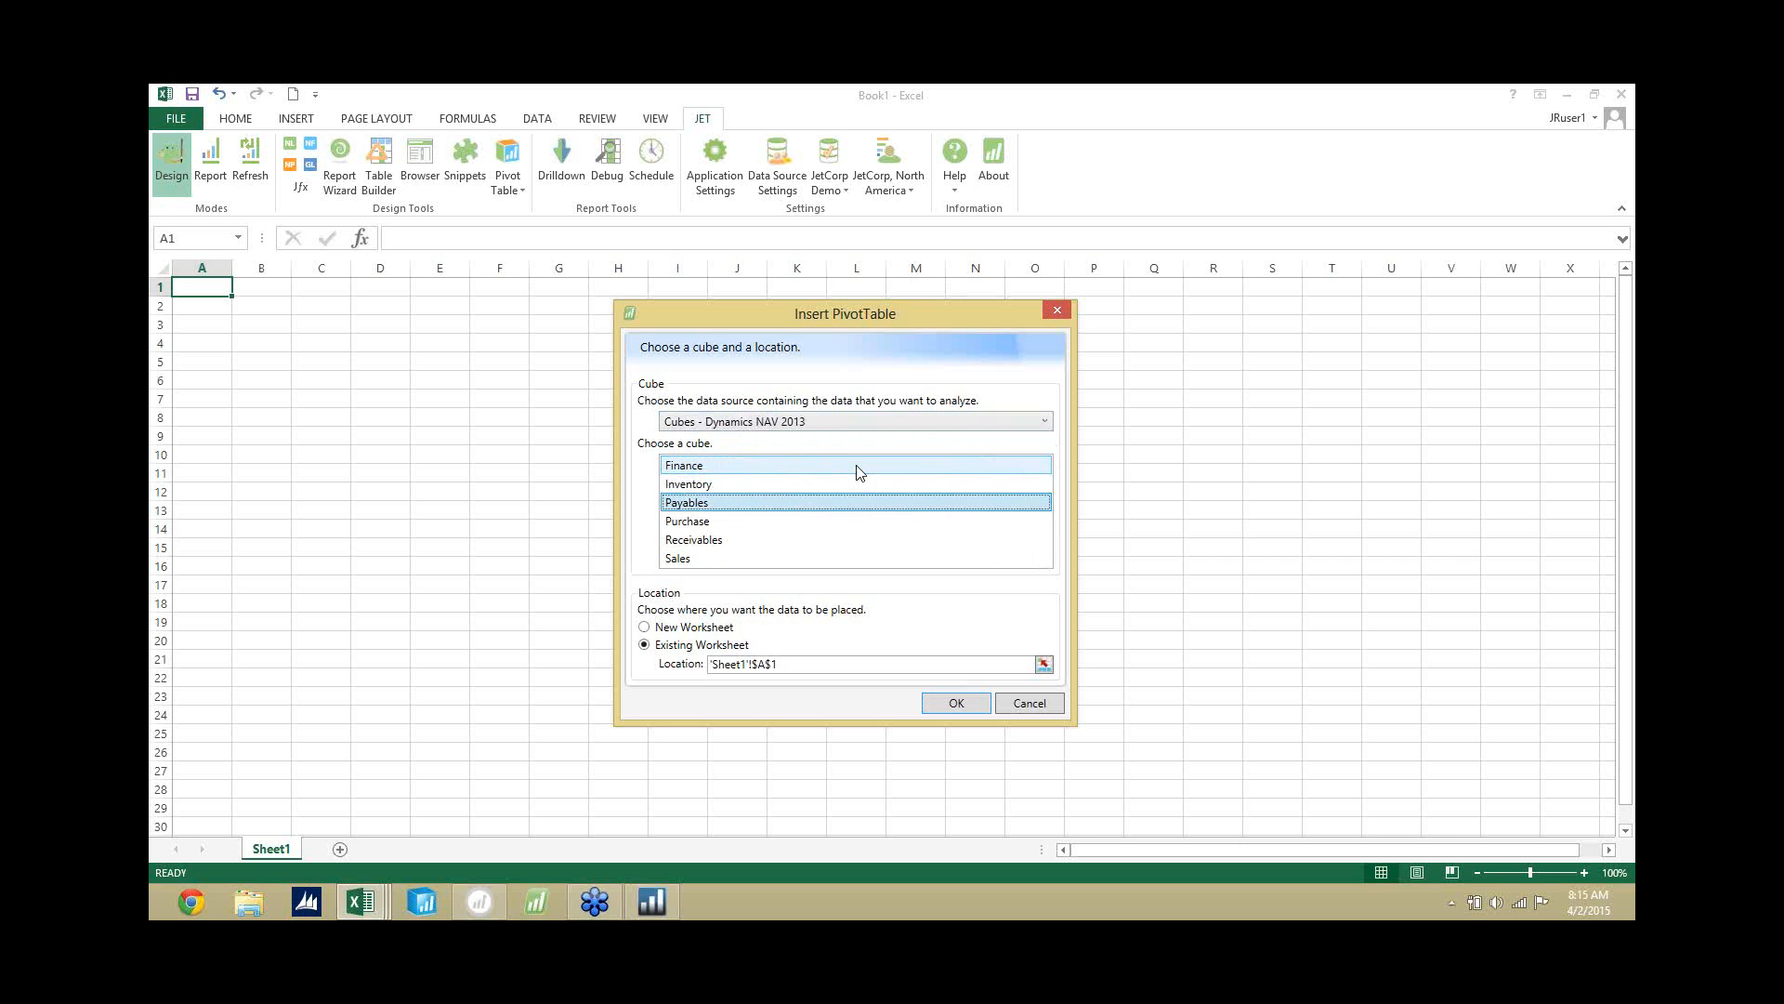
pyautogui.press('Down')
pyautogui.press('Down')
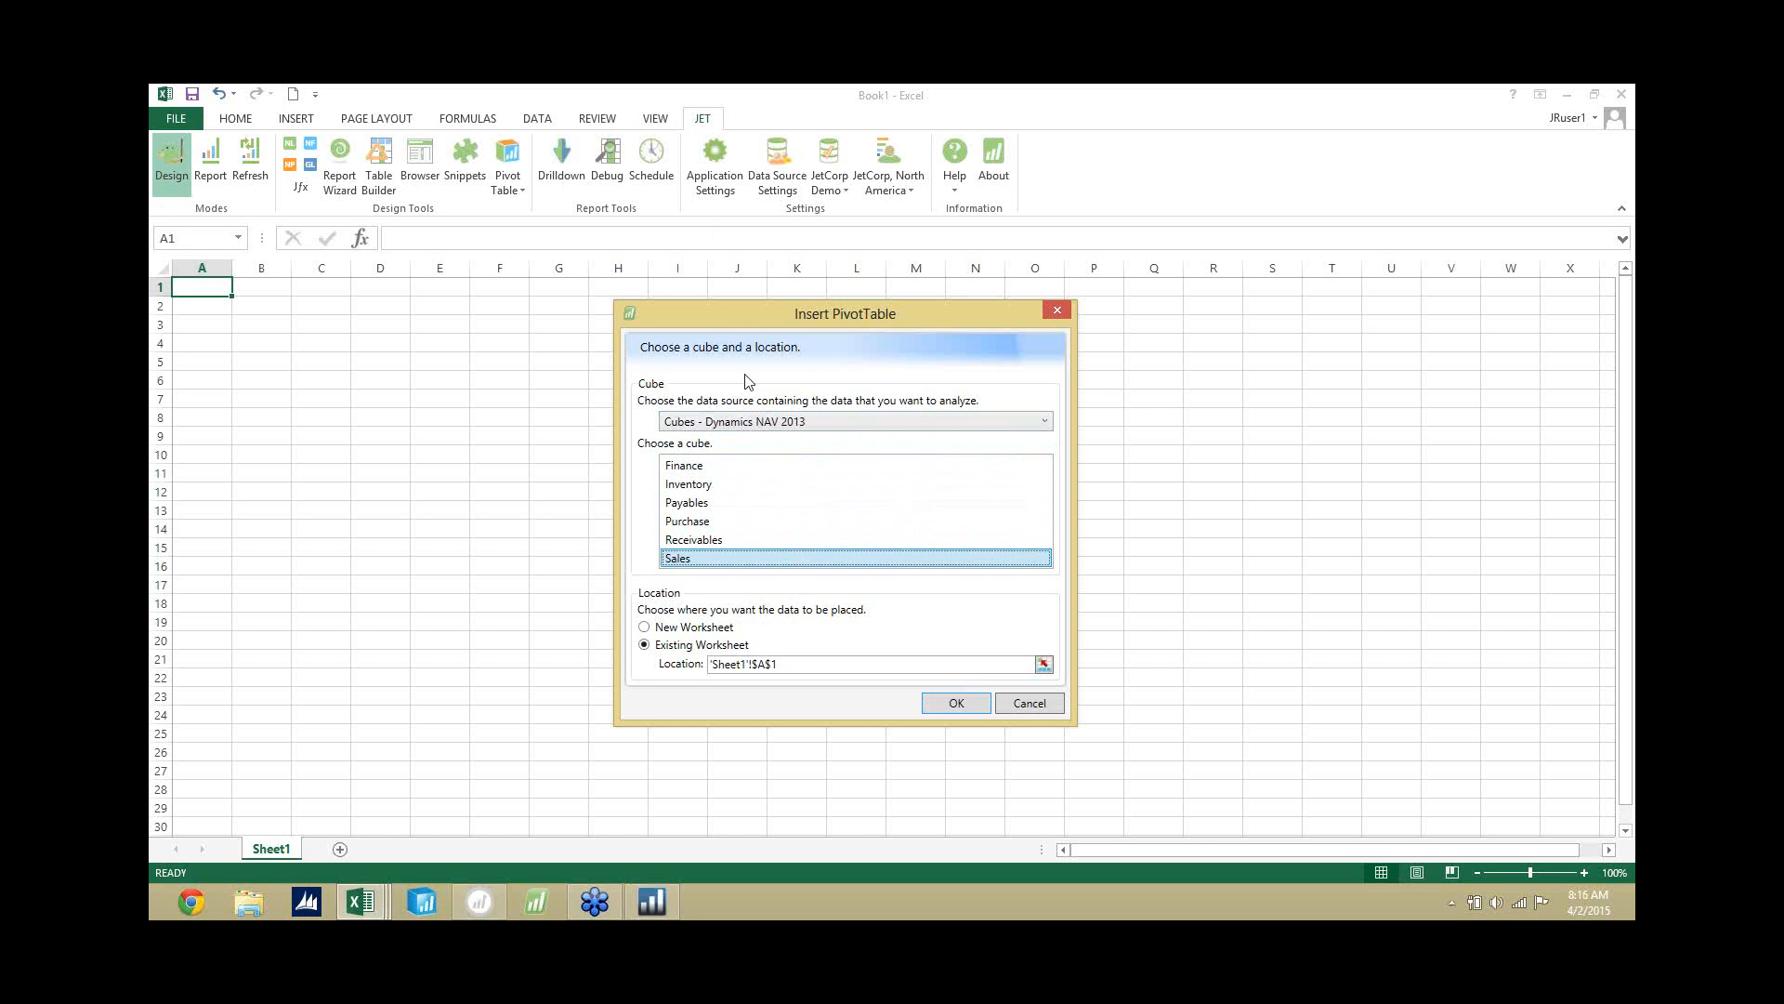
pyautogui.doubleClick(816, 556)
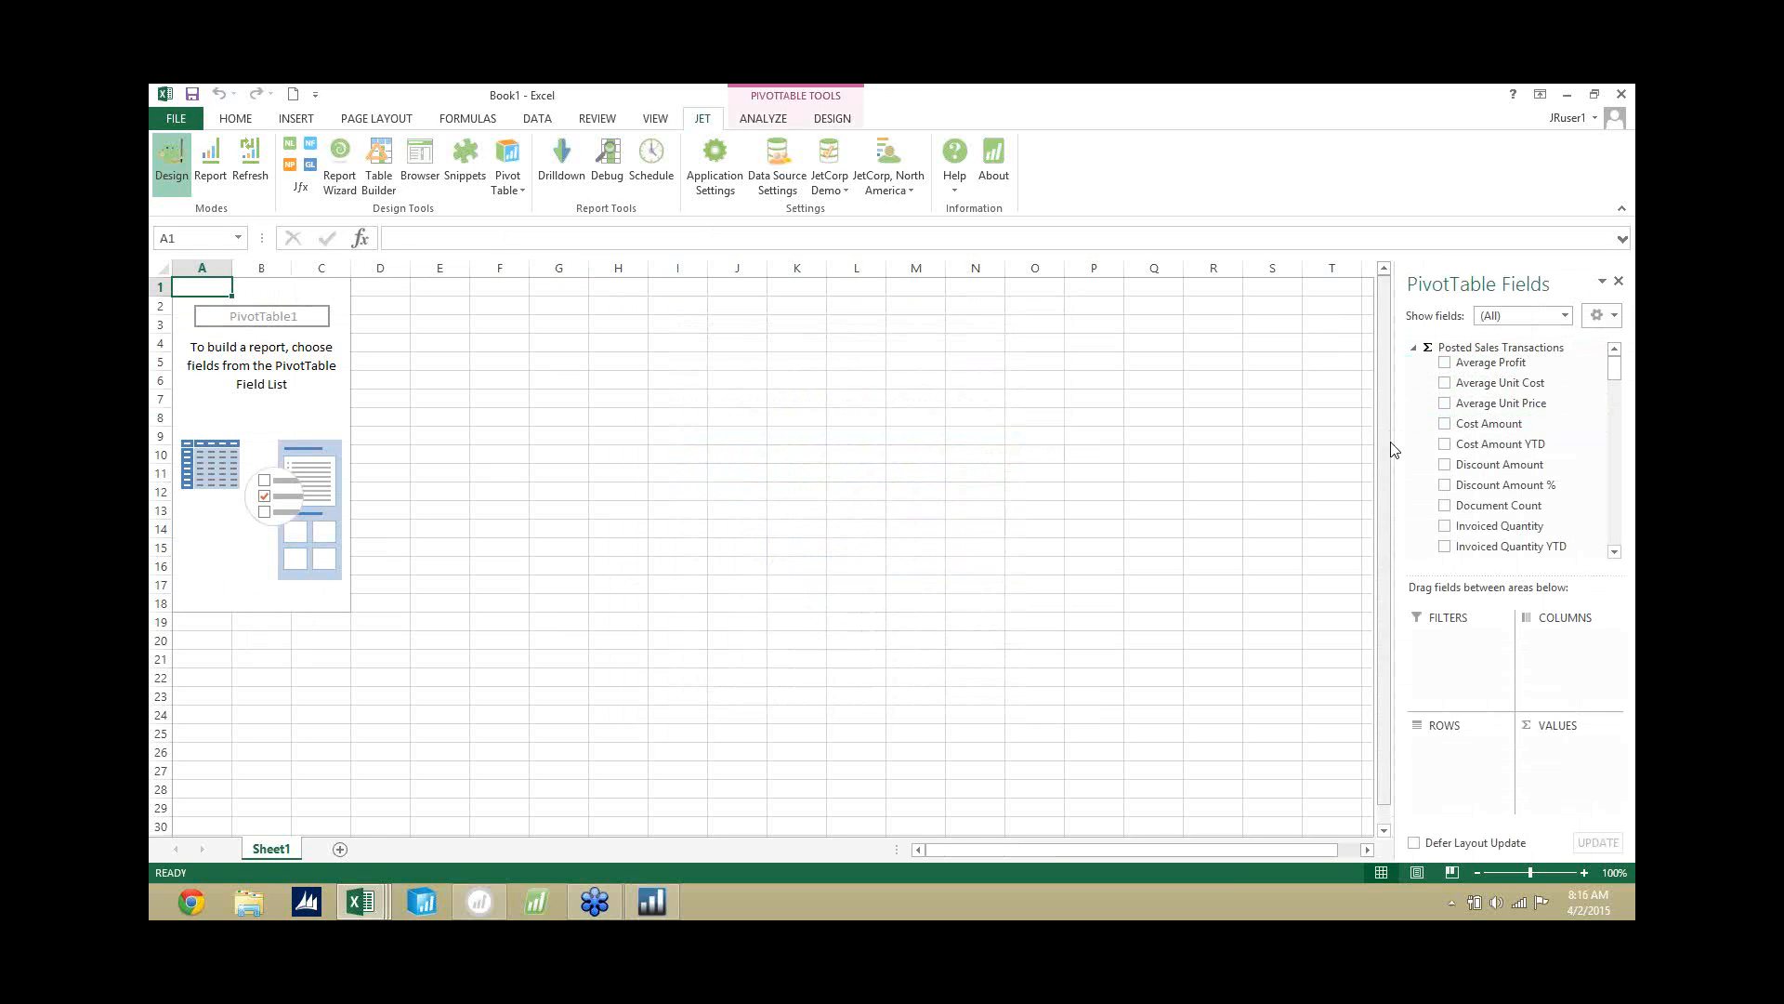
# Widen the pivot table field list and add Sales Amount, Profit and Profit % as values.
pyautogui.moveTo(1391, 449); pyautogui.dragTo(1309, 457)
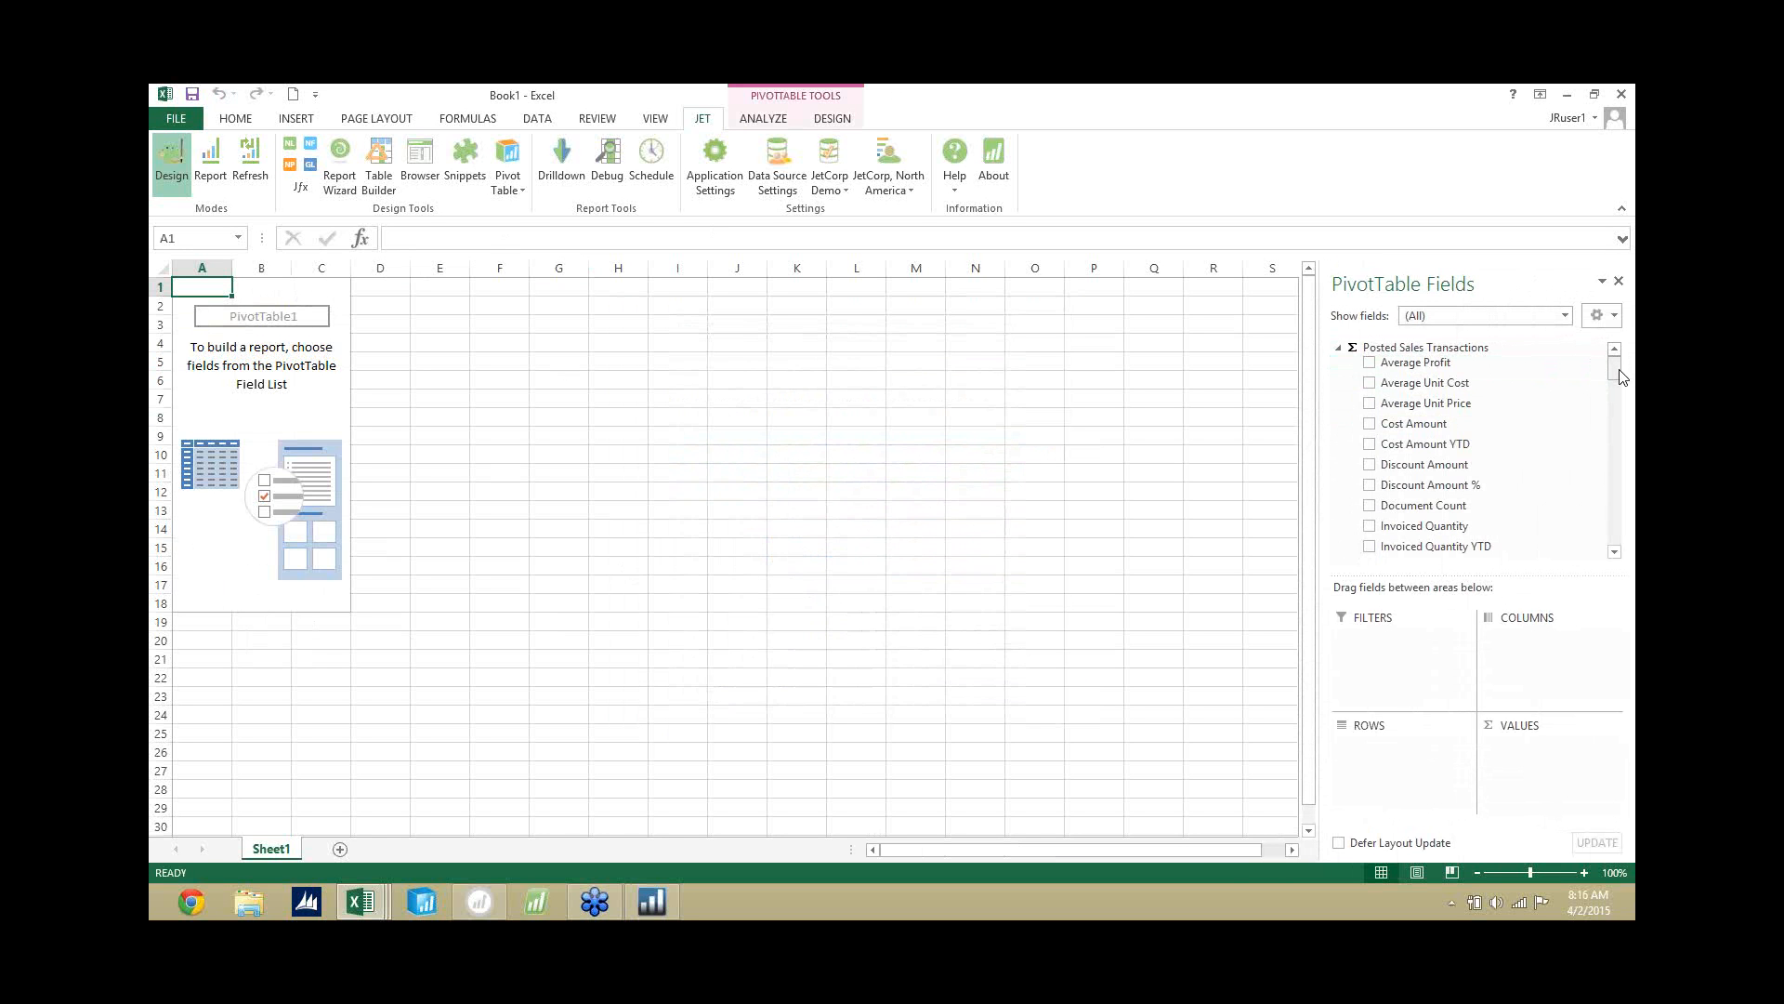
pyautogui.moveTo(1618, 375); pyautogui.dragTo(1617, 382)
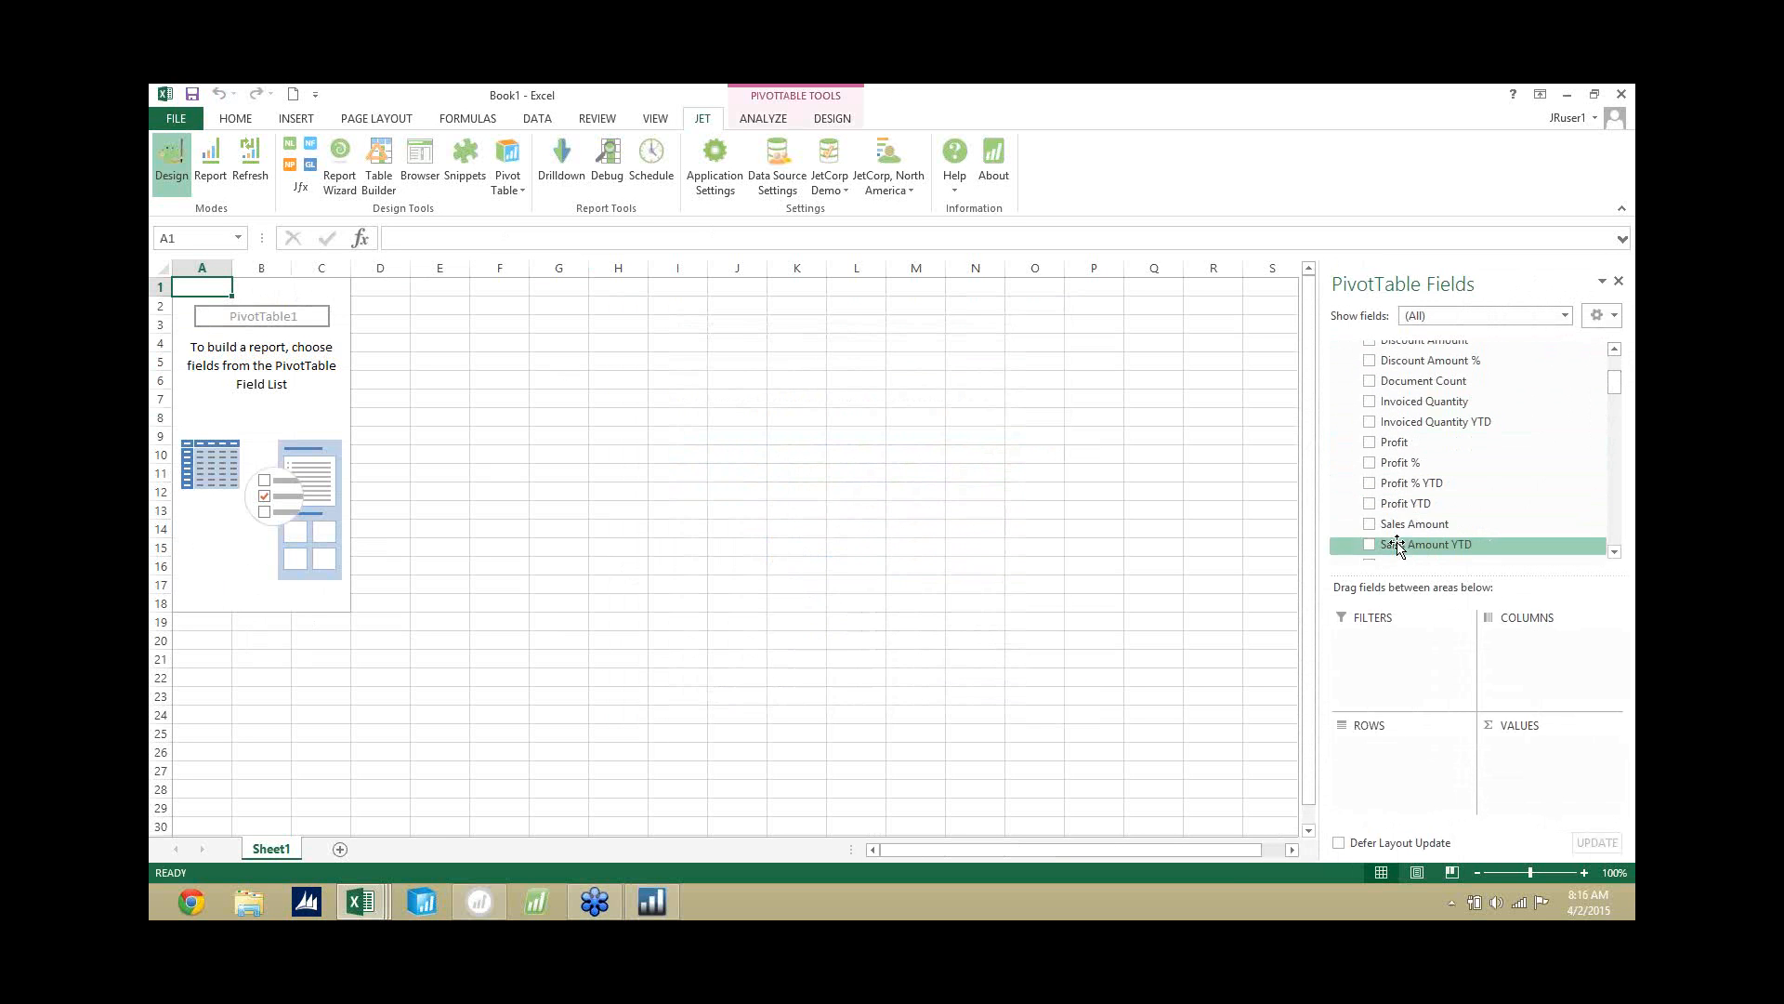
pyautogui.click(1370, 524)
pyautogui.click(1369, 443)
pyautogui.click(1368, 462)
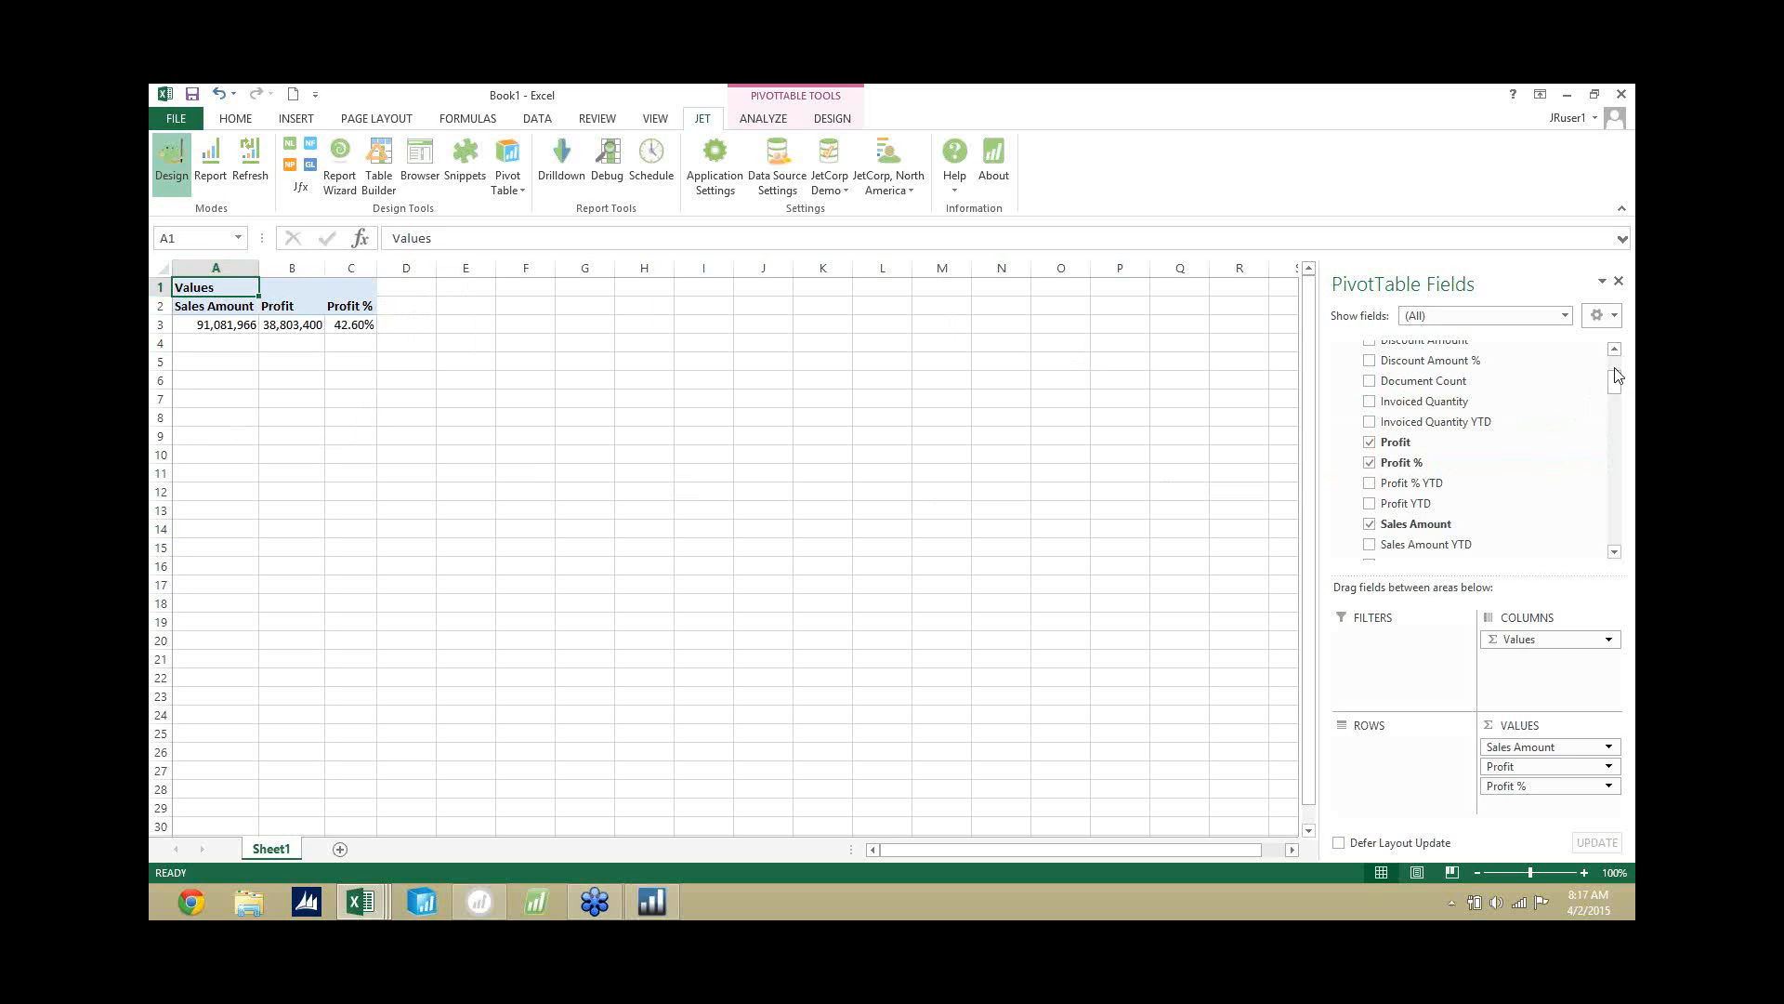
# Add the Bill-to Customer's Customer field as rows and the Posting Date's Date YQMD hierarchy as columns.
pyautogui.scroll(2, 1615, 374)
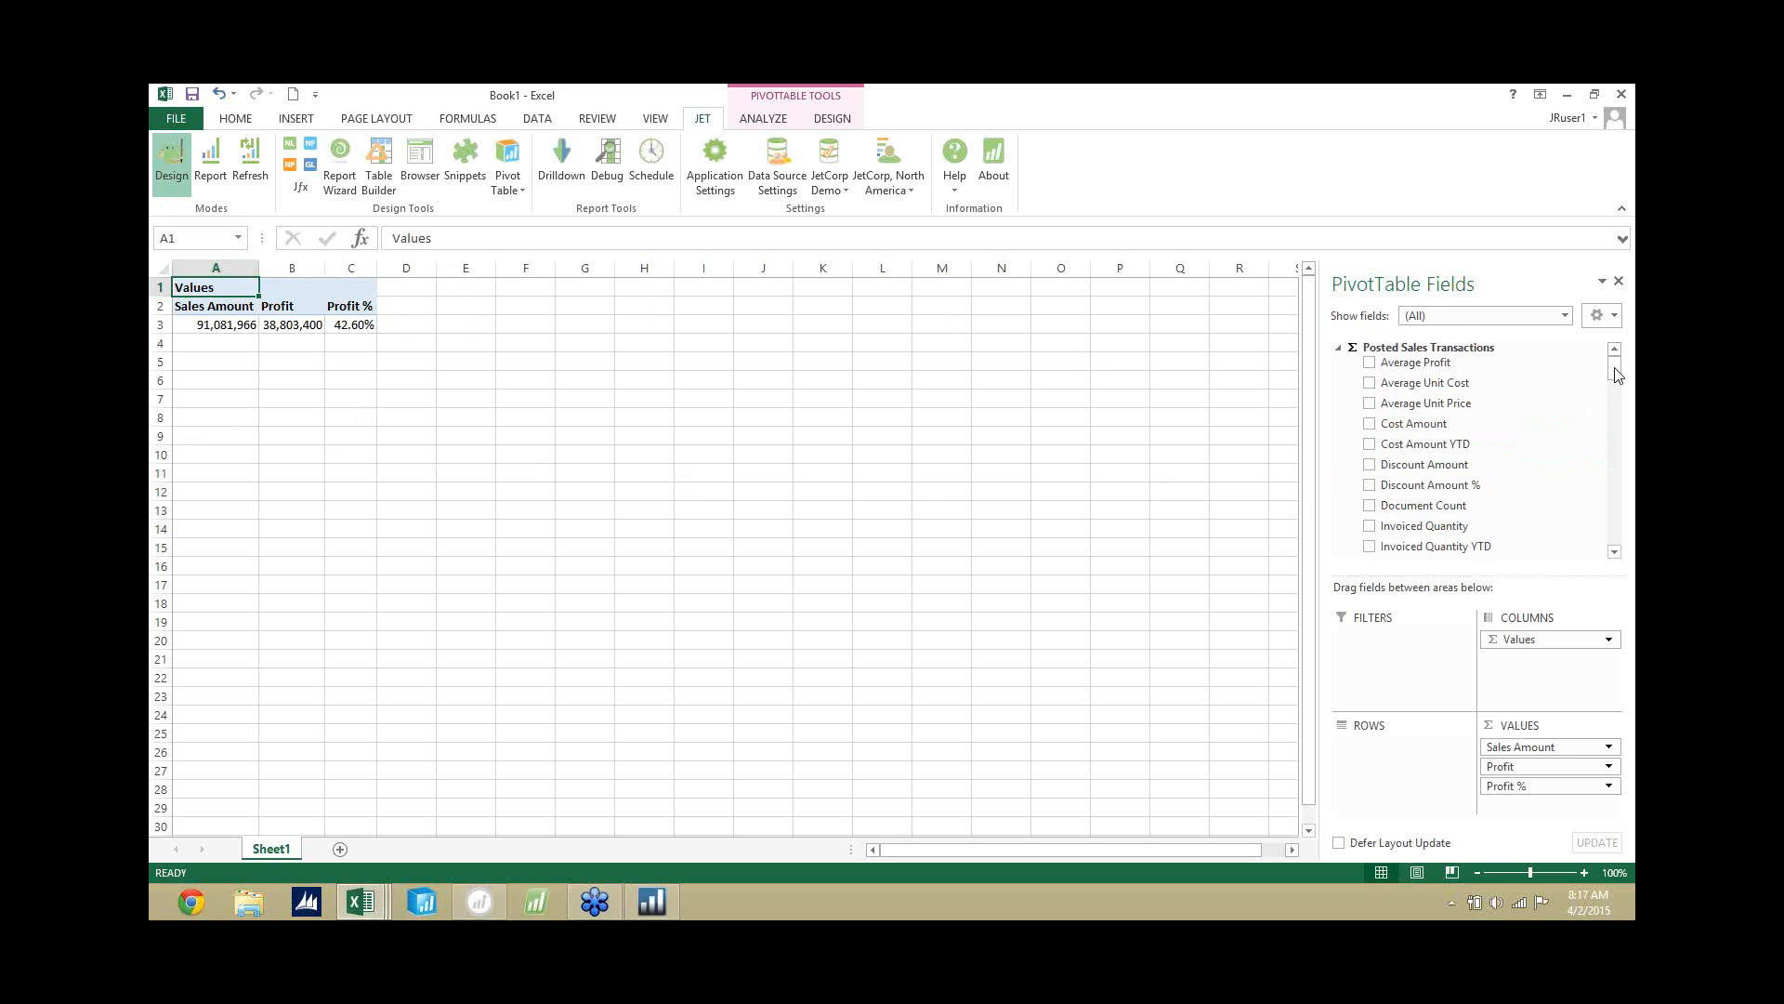
pyautogui.moveTo(1615, 374); pyautogui.dragTo(1619, 430)
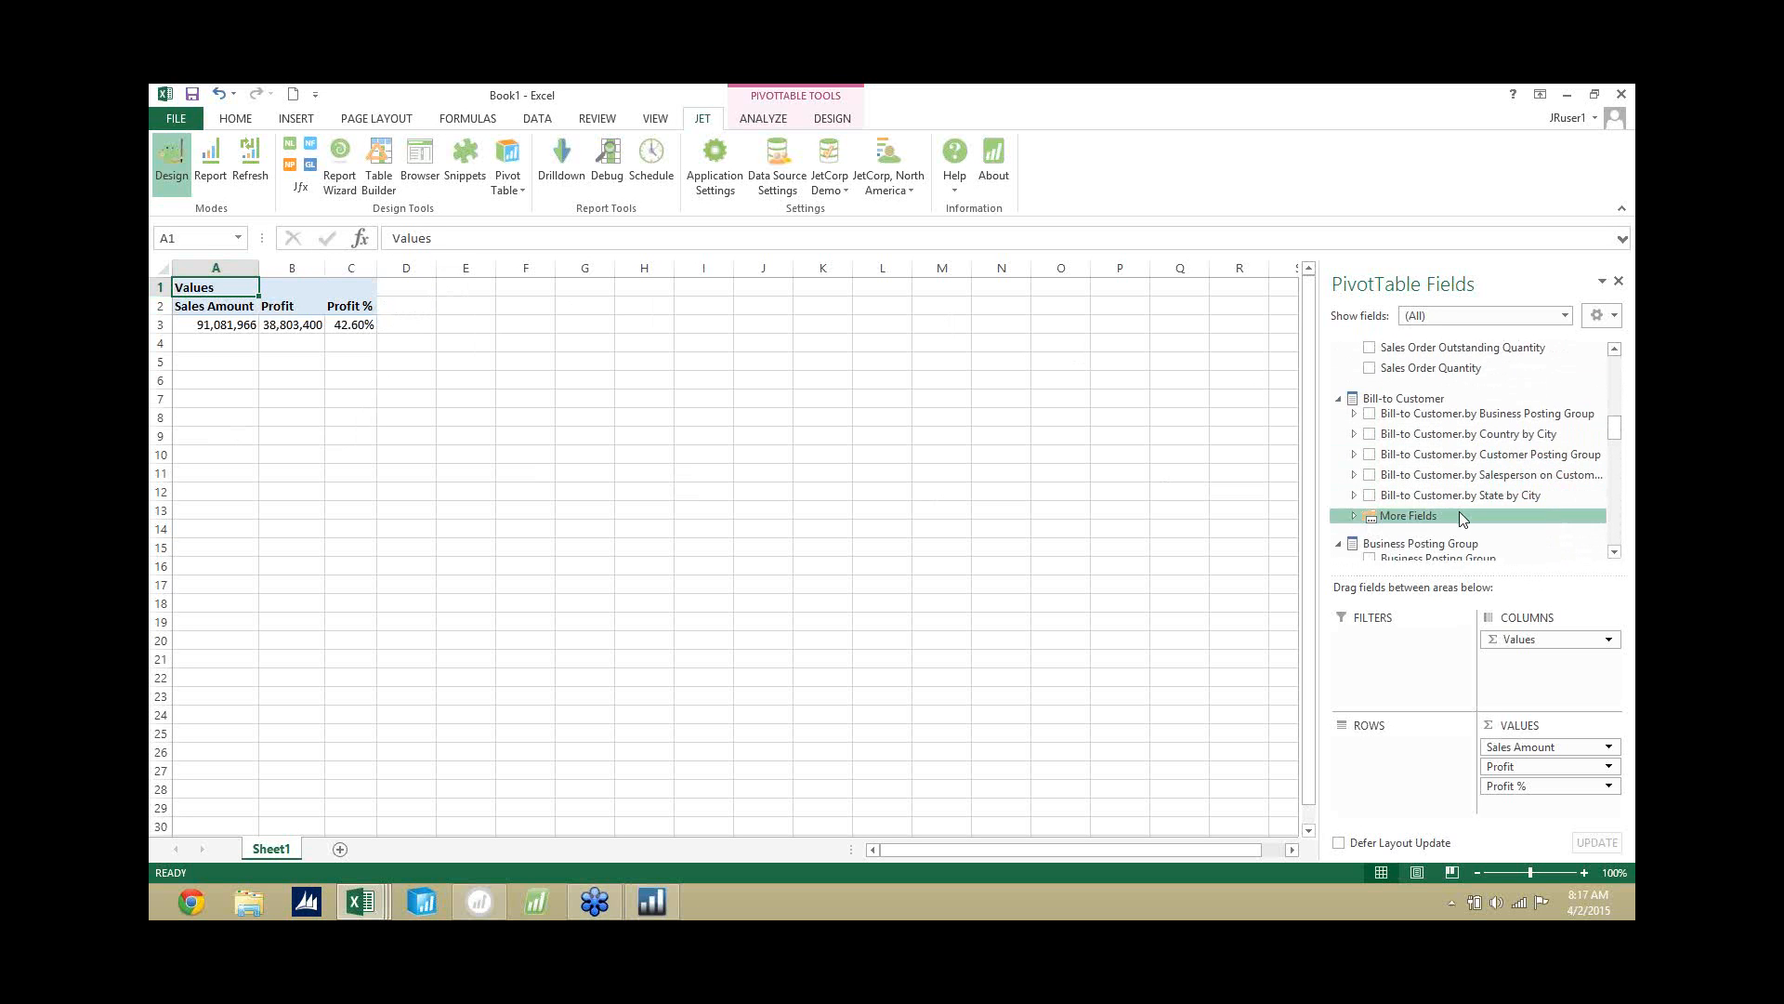
pyautogui.click(1356, 514)
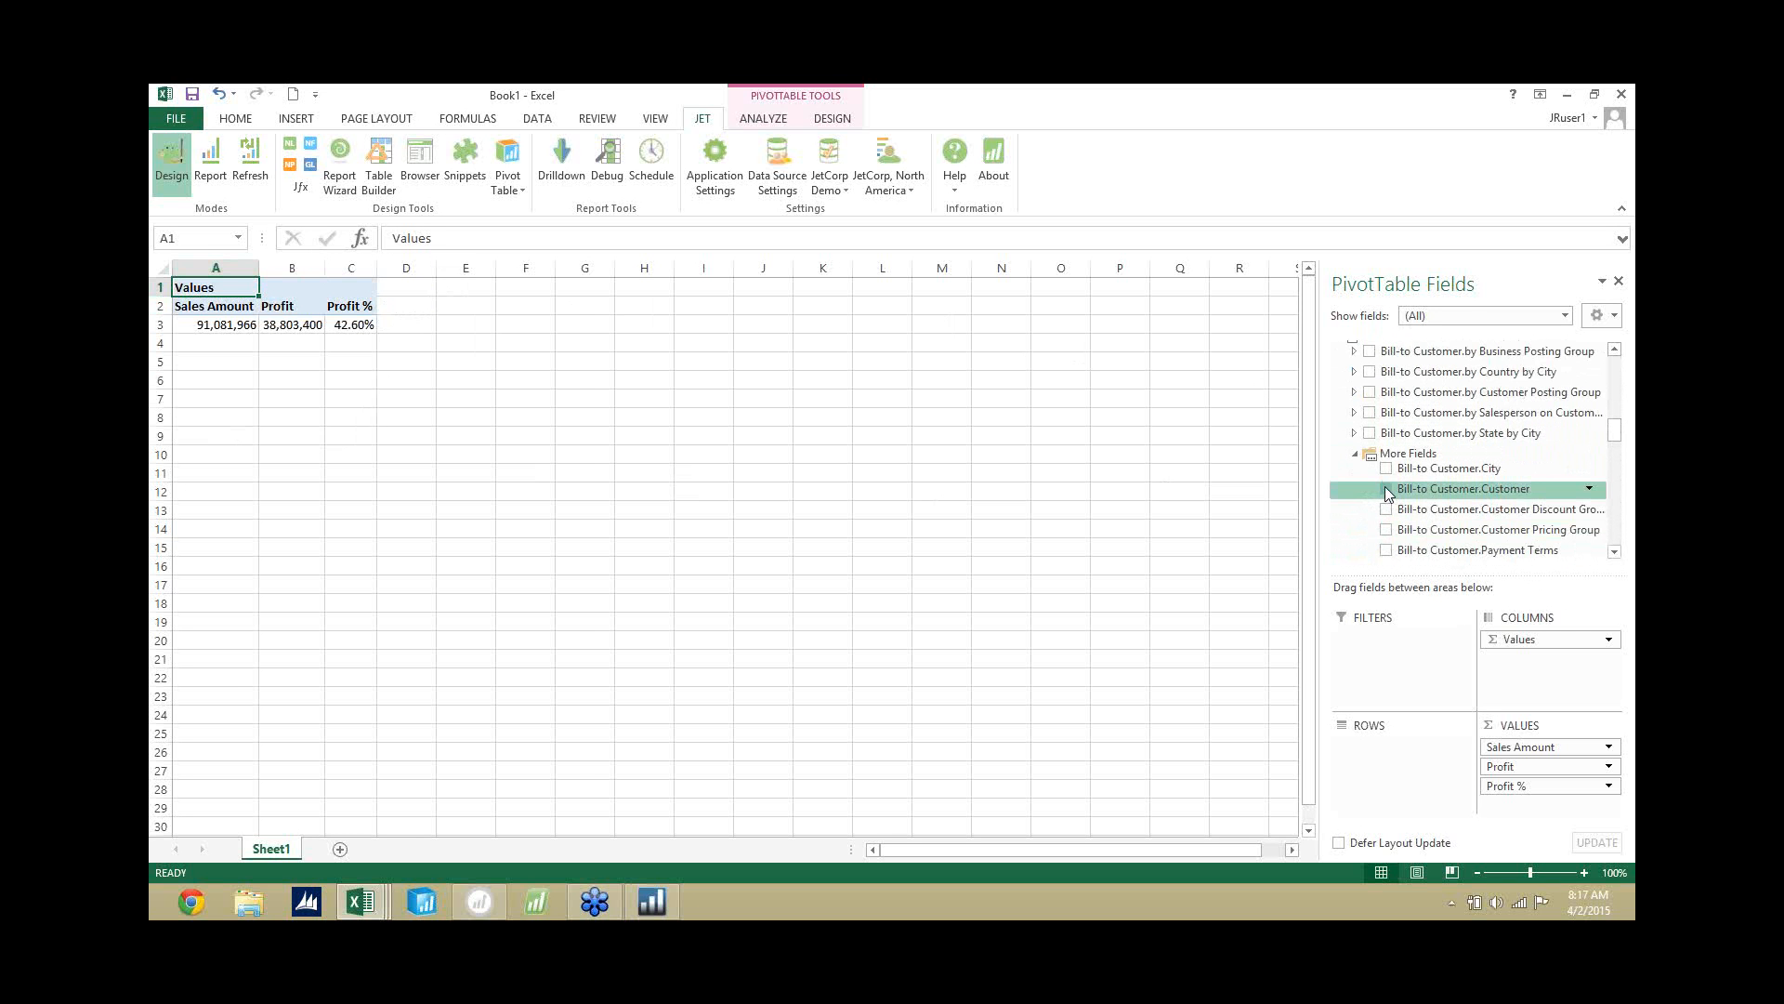
pyautogui.click(1386, 489)
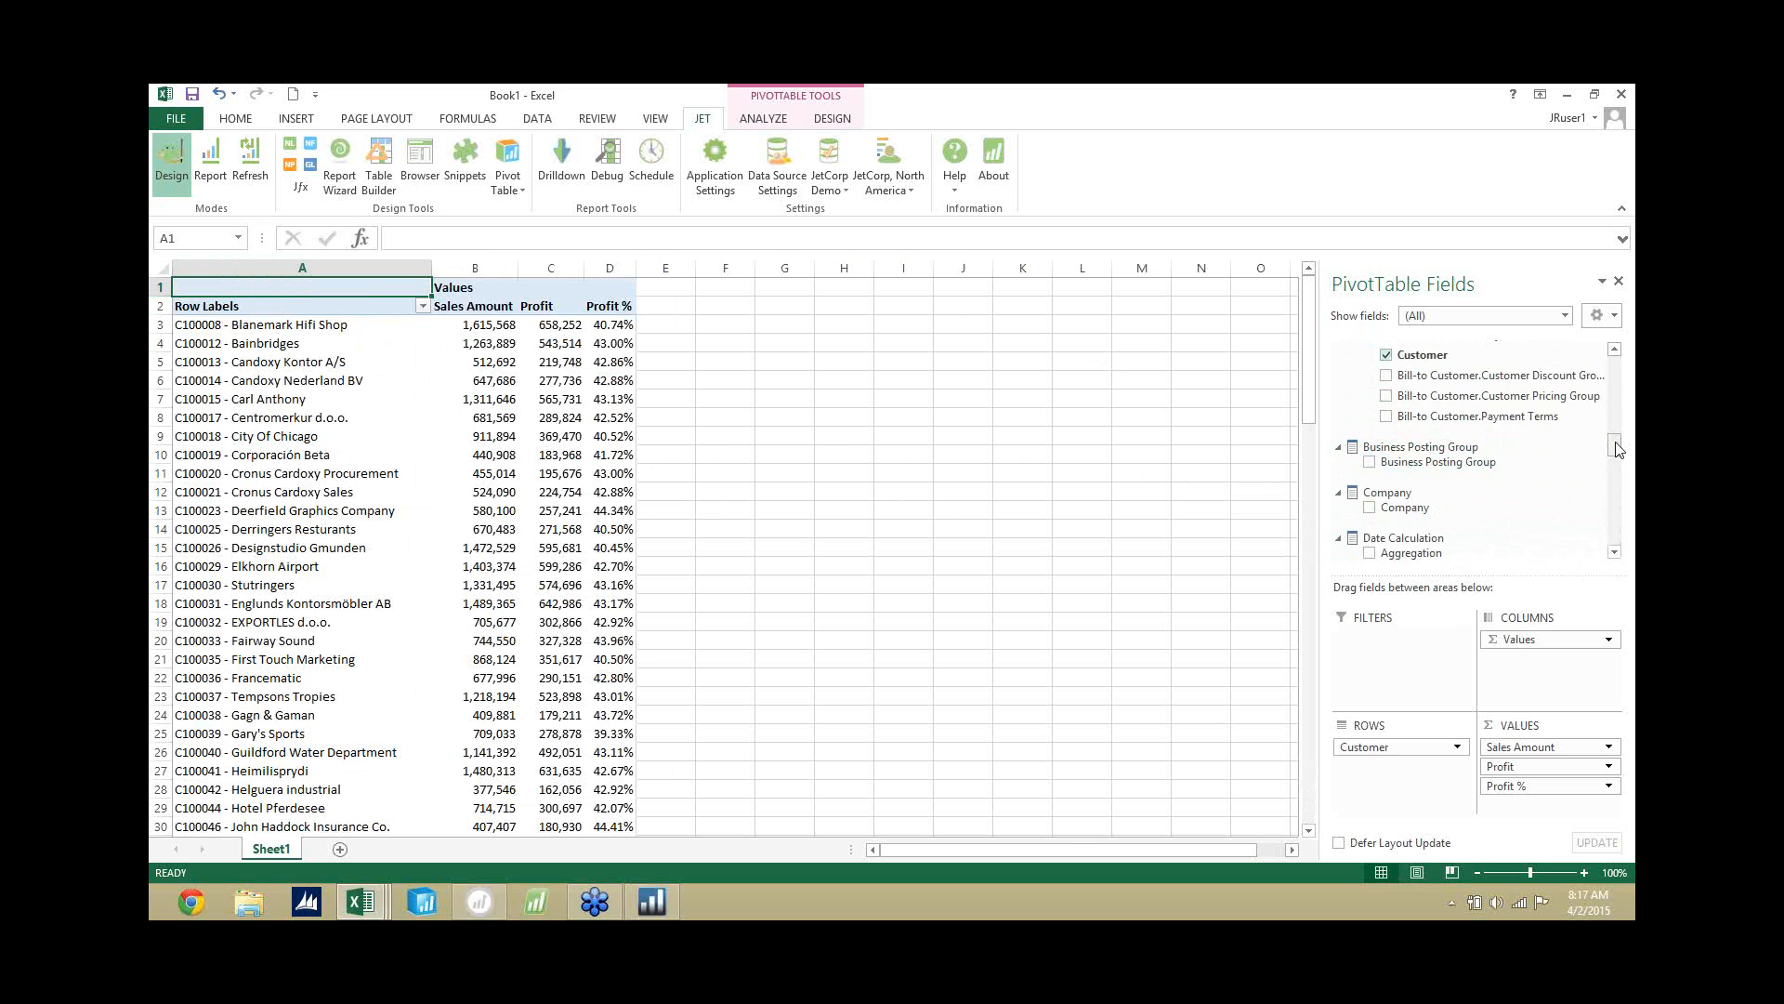
pyautogui.moveTo(1616, 449); pyautogui.dragTo(1617, 508)
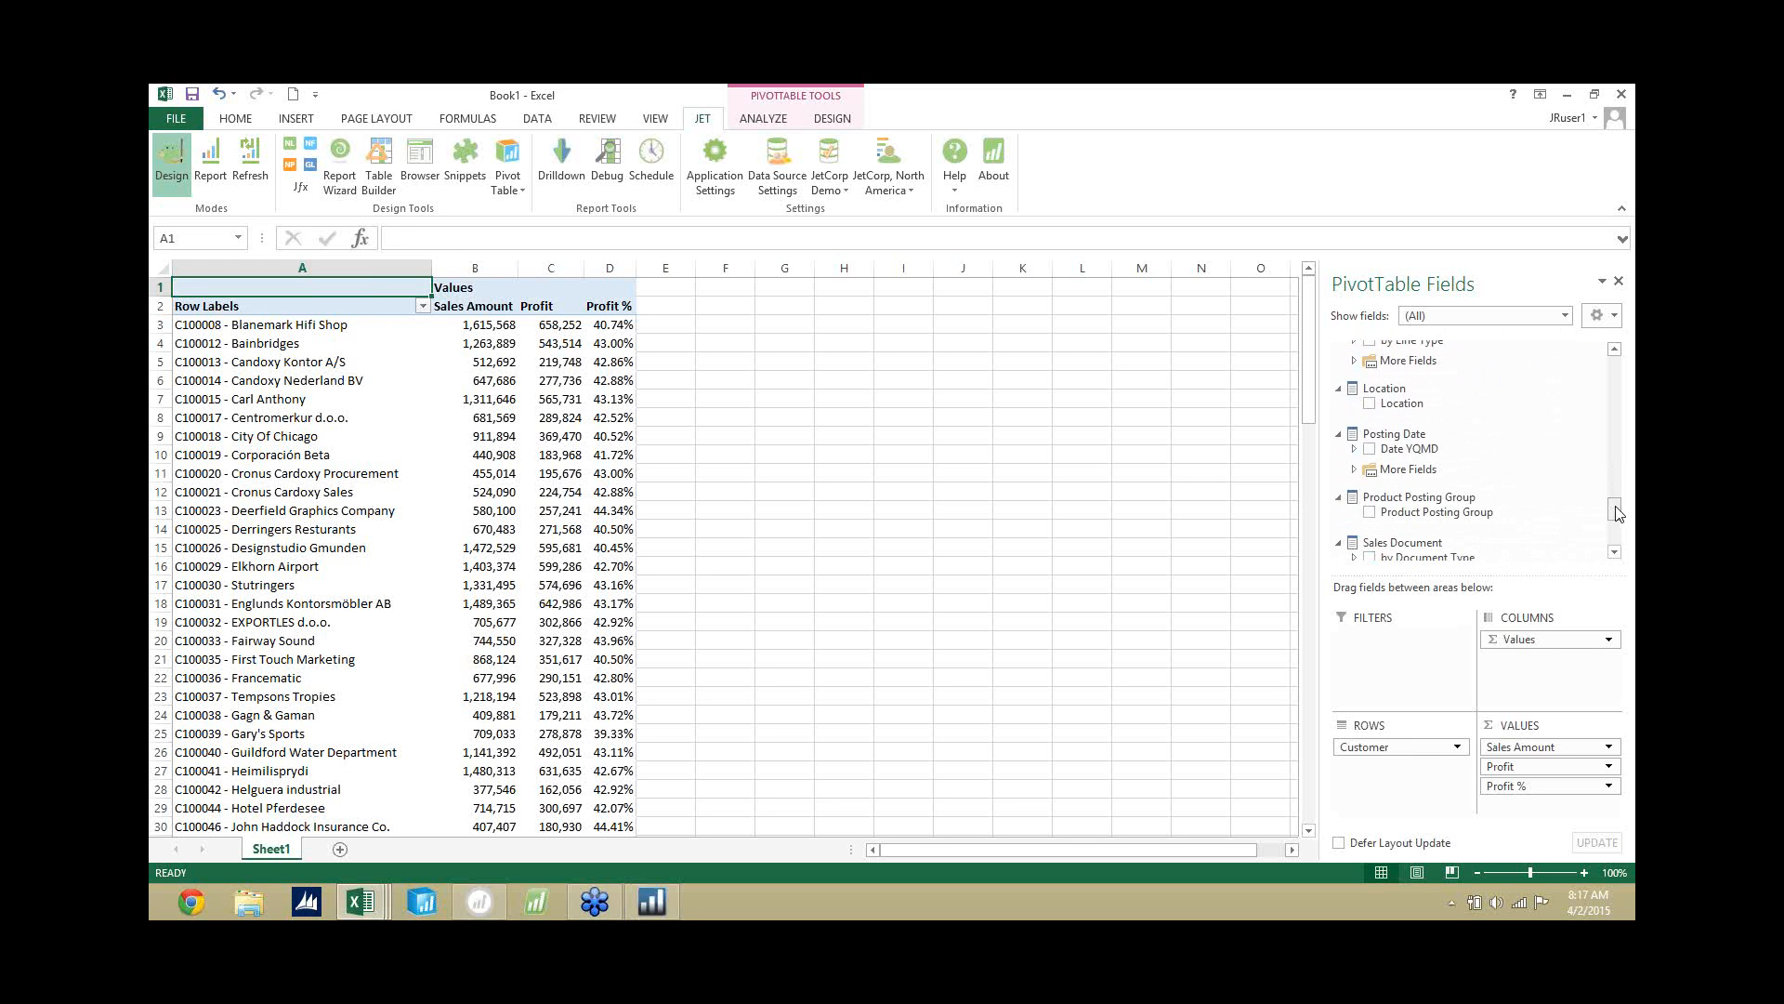
pyautogui.click(1370, 449)
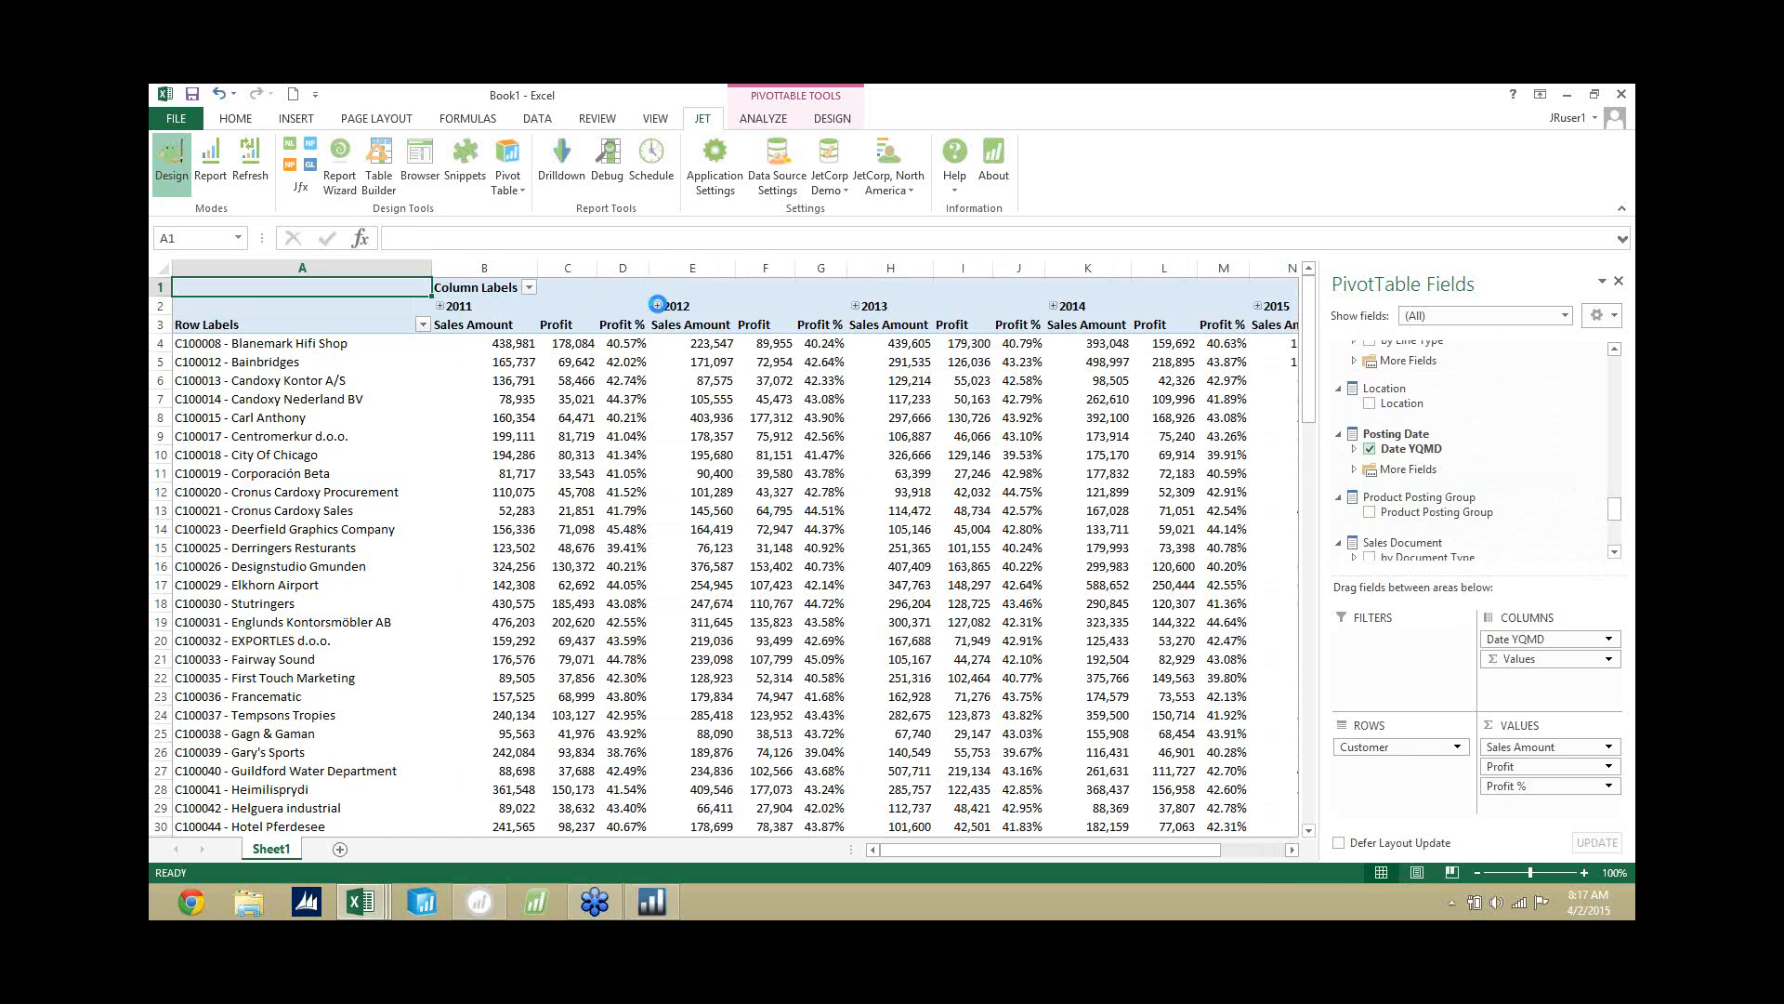
# Expand 2012 through Q1 and January to individual days, and collapse the columns back to years.
pyautogui.click(661, 310)
pyautogui.click(658, 307)
pyautogui.click(658, 325)
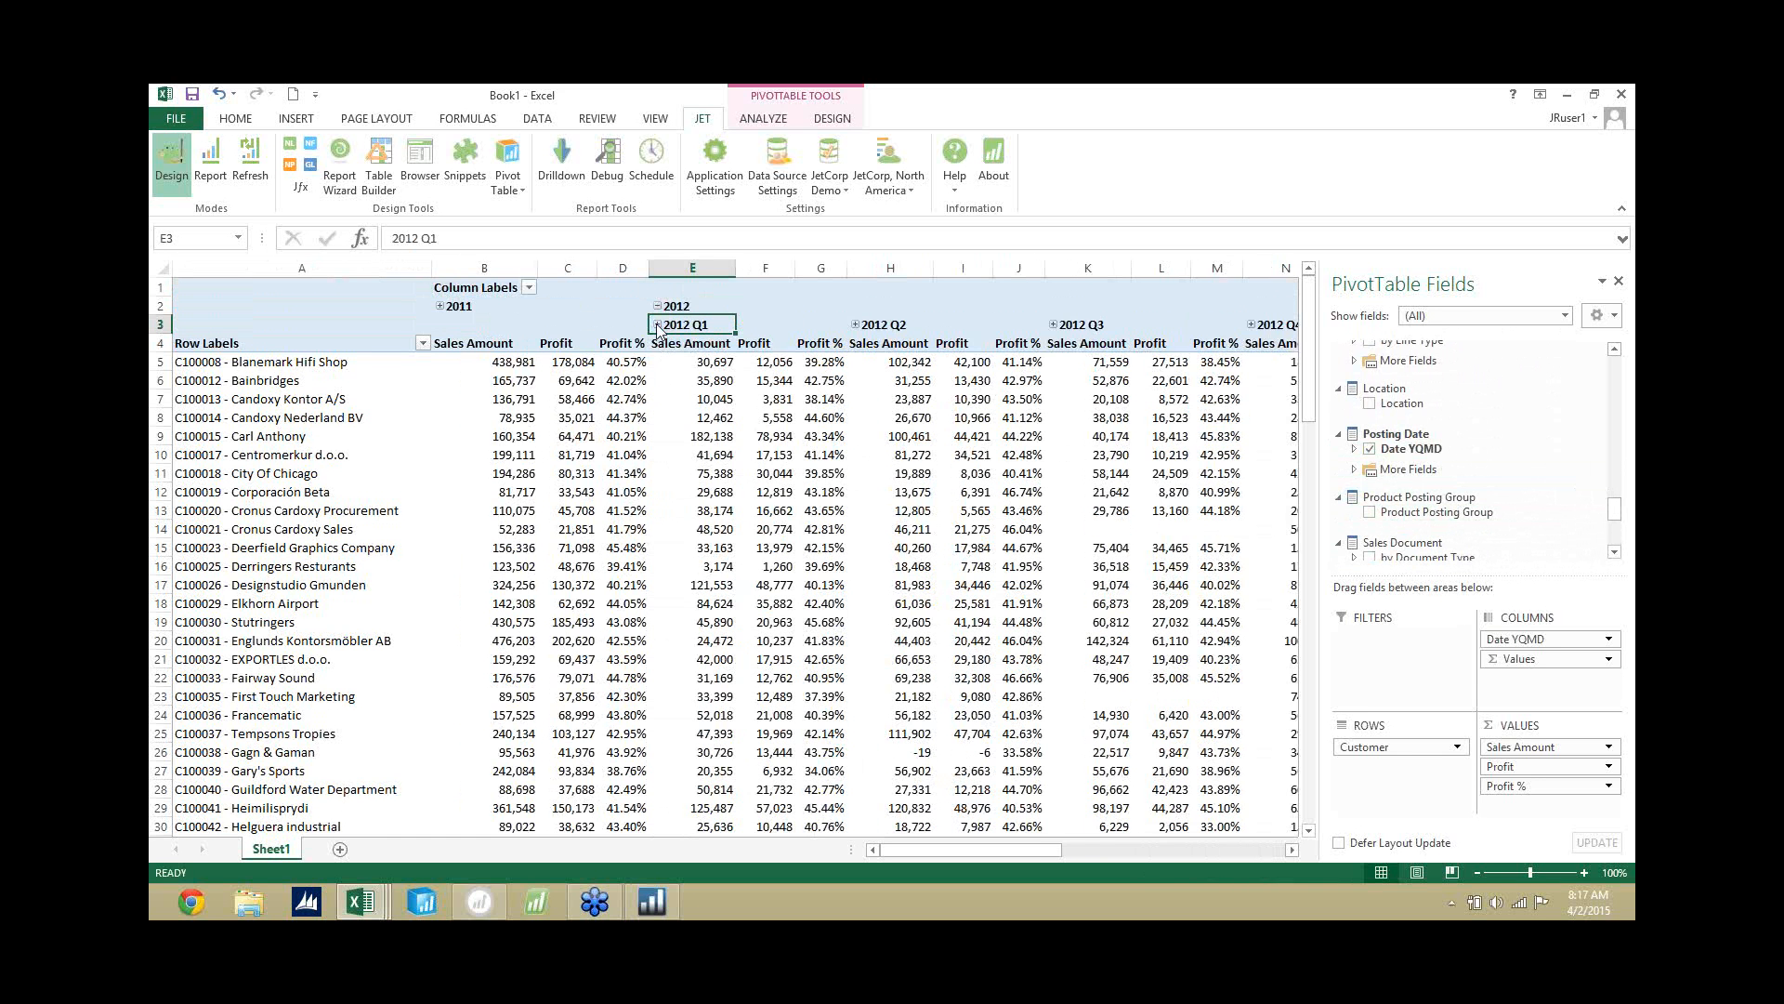
pyautogui.click(657, 343)
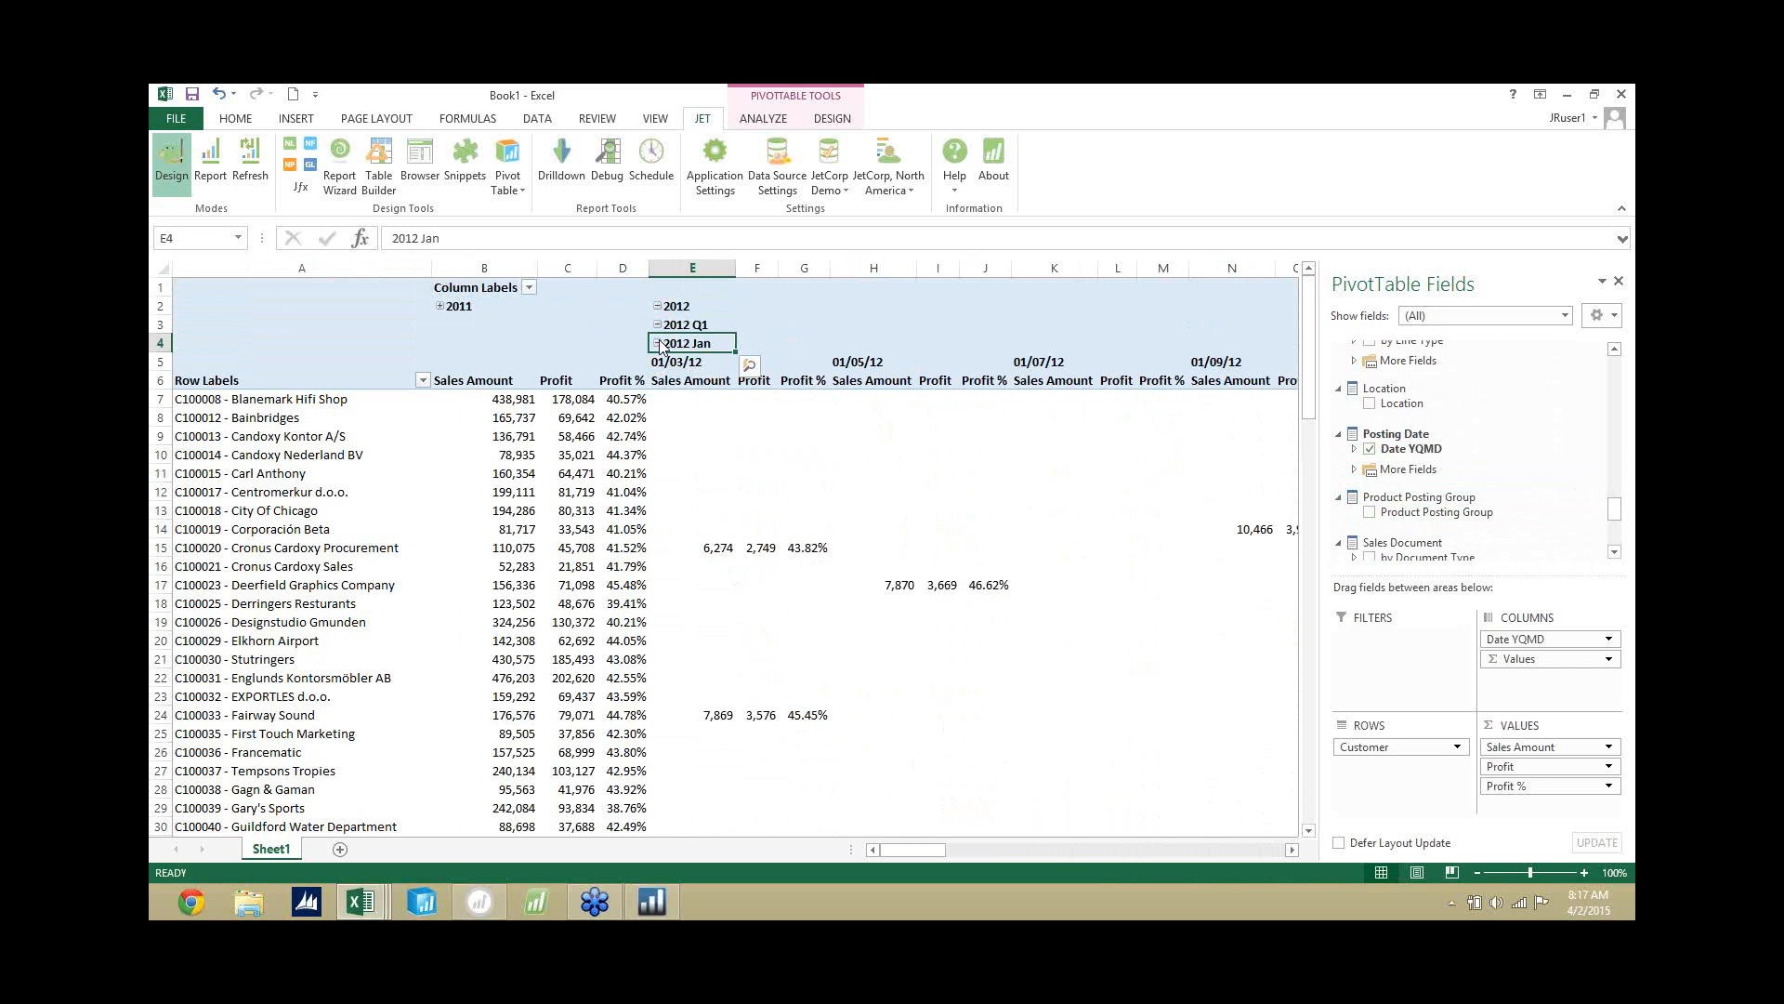
pyautogui.click(659, 342)
pyautogui.click(658, 325)
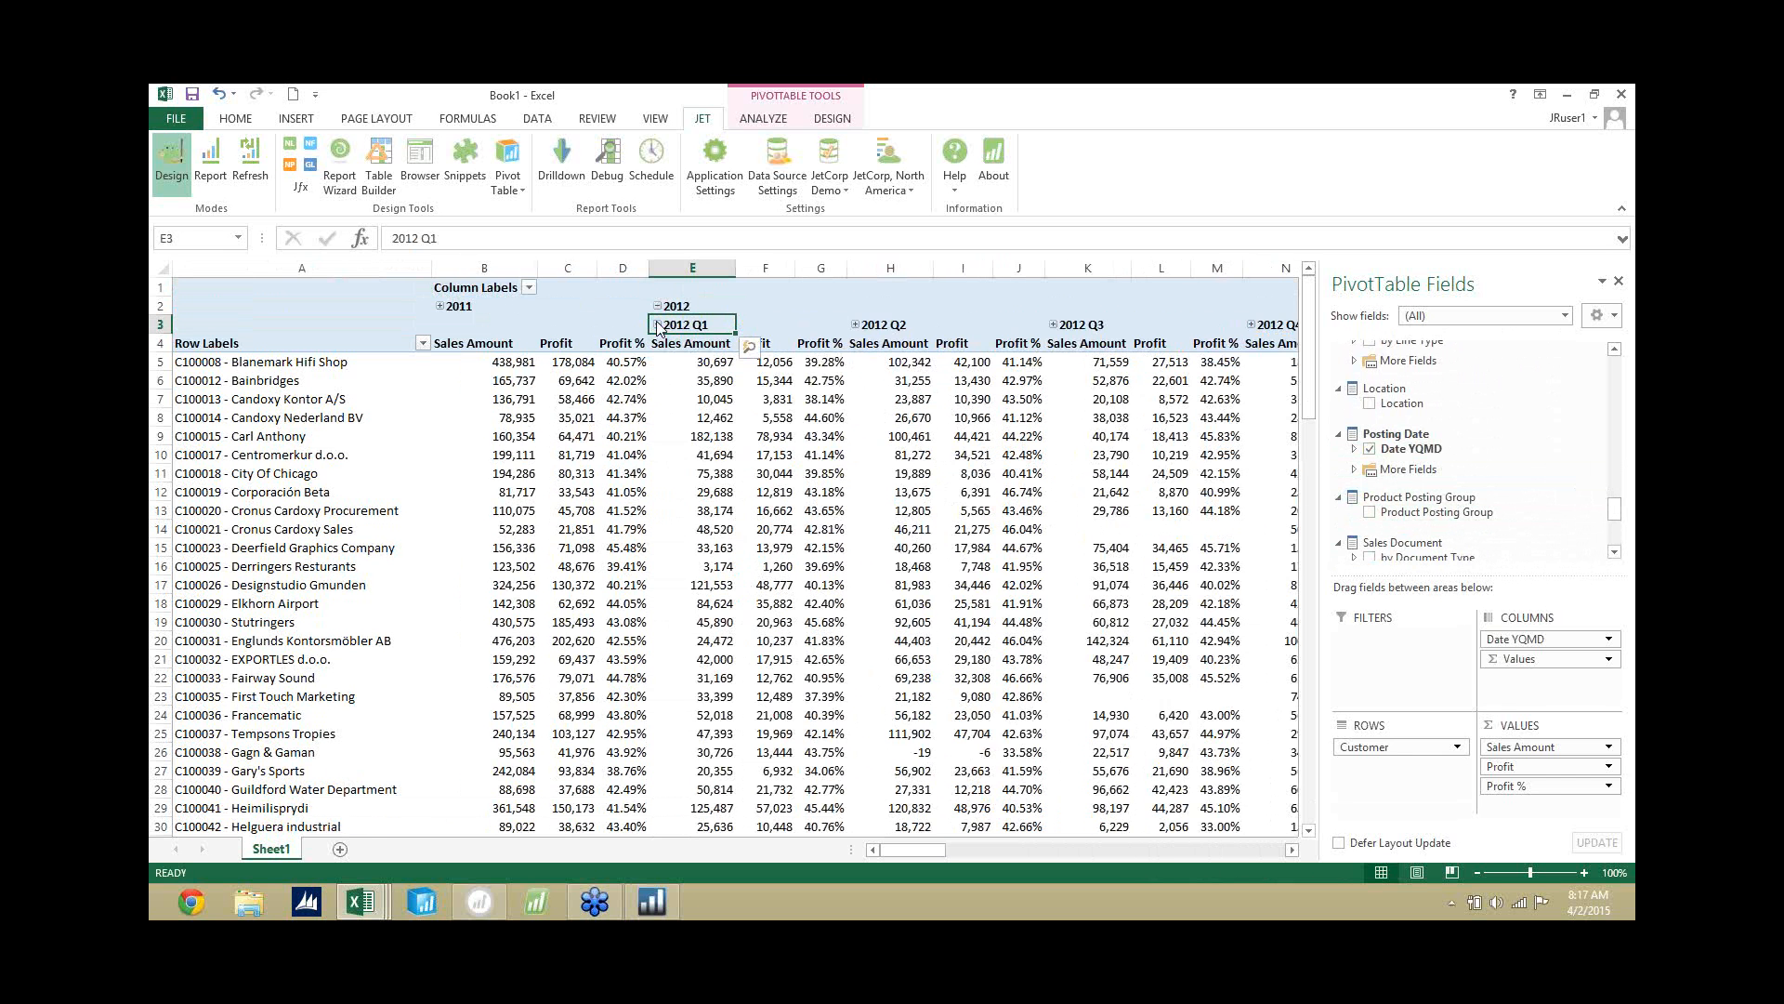
pyautogui.click(658, 306)
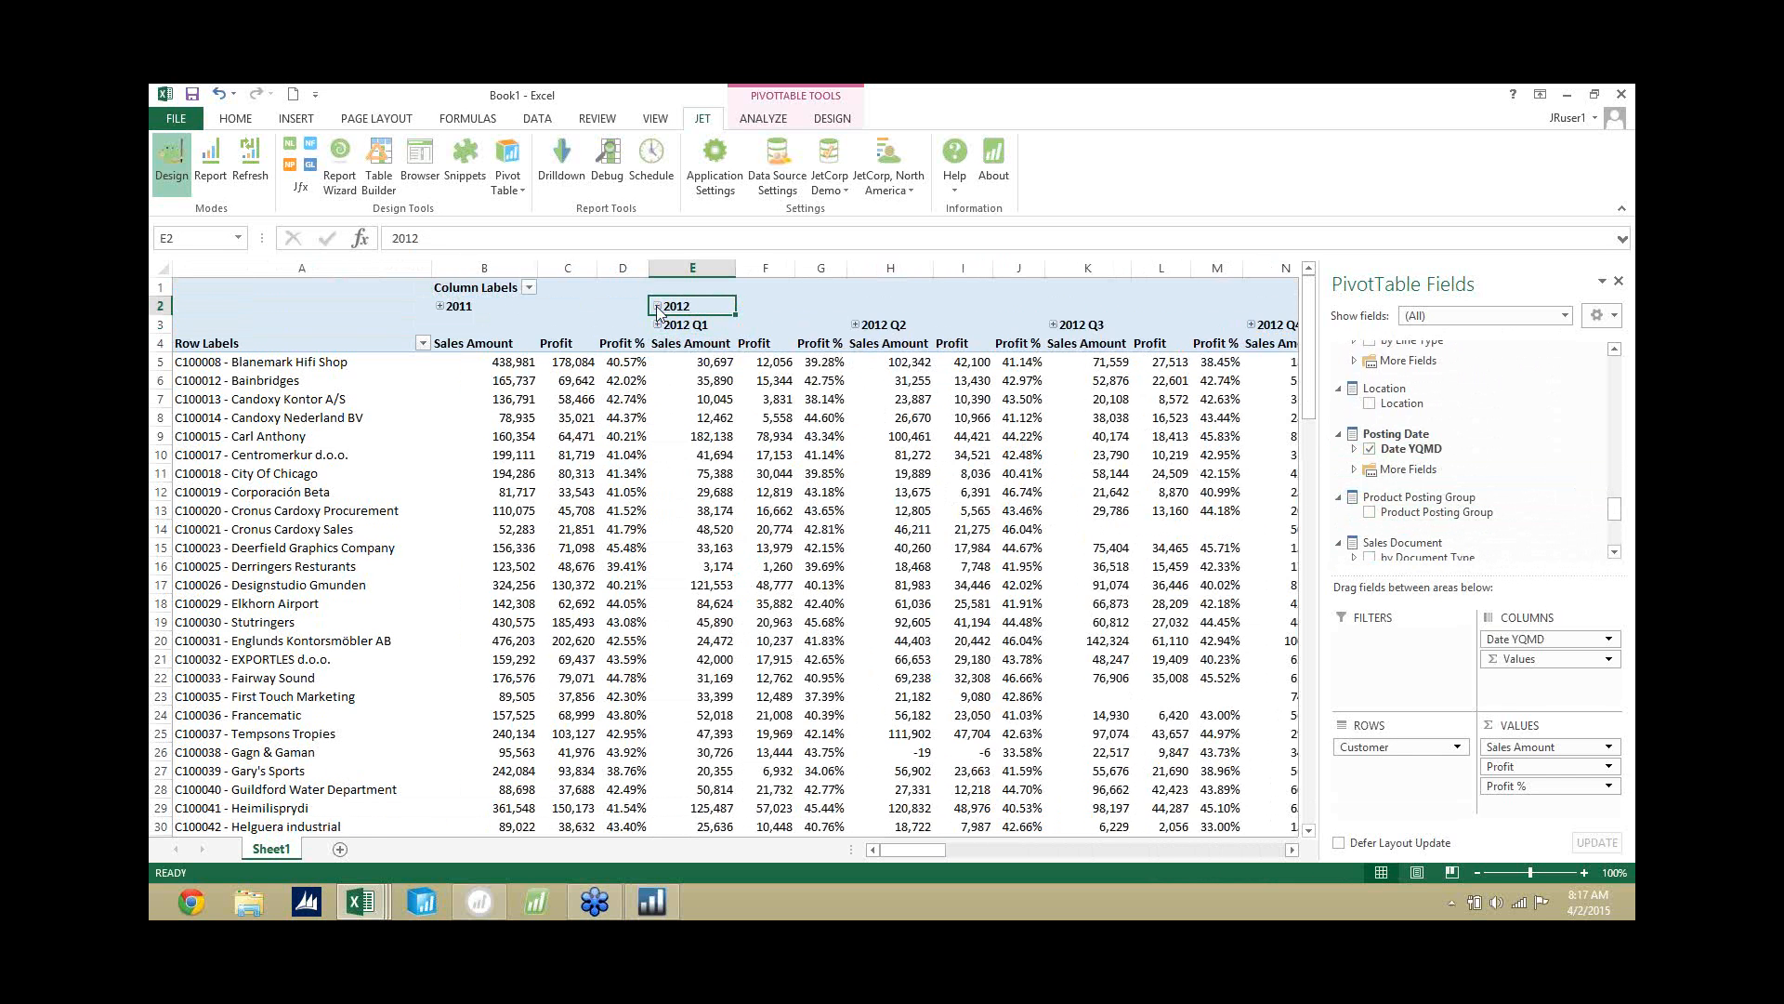
pyautogui.click(298, 293)
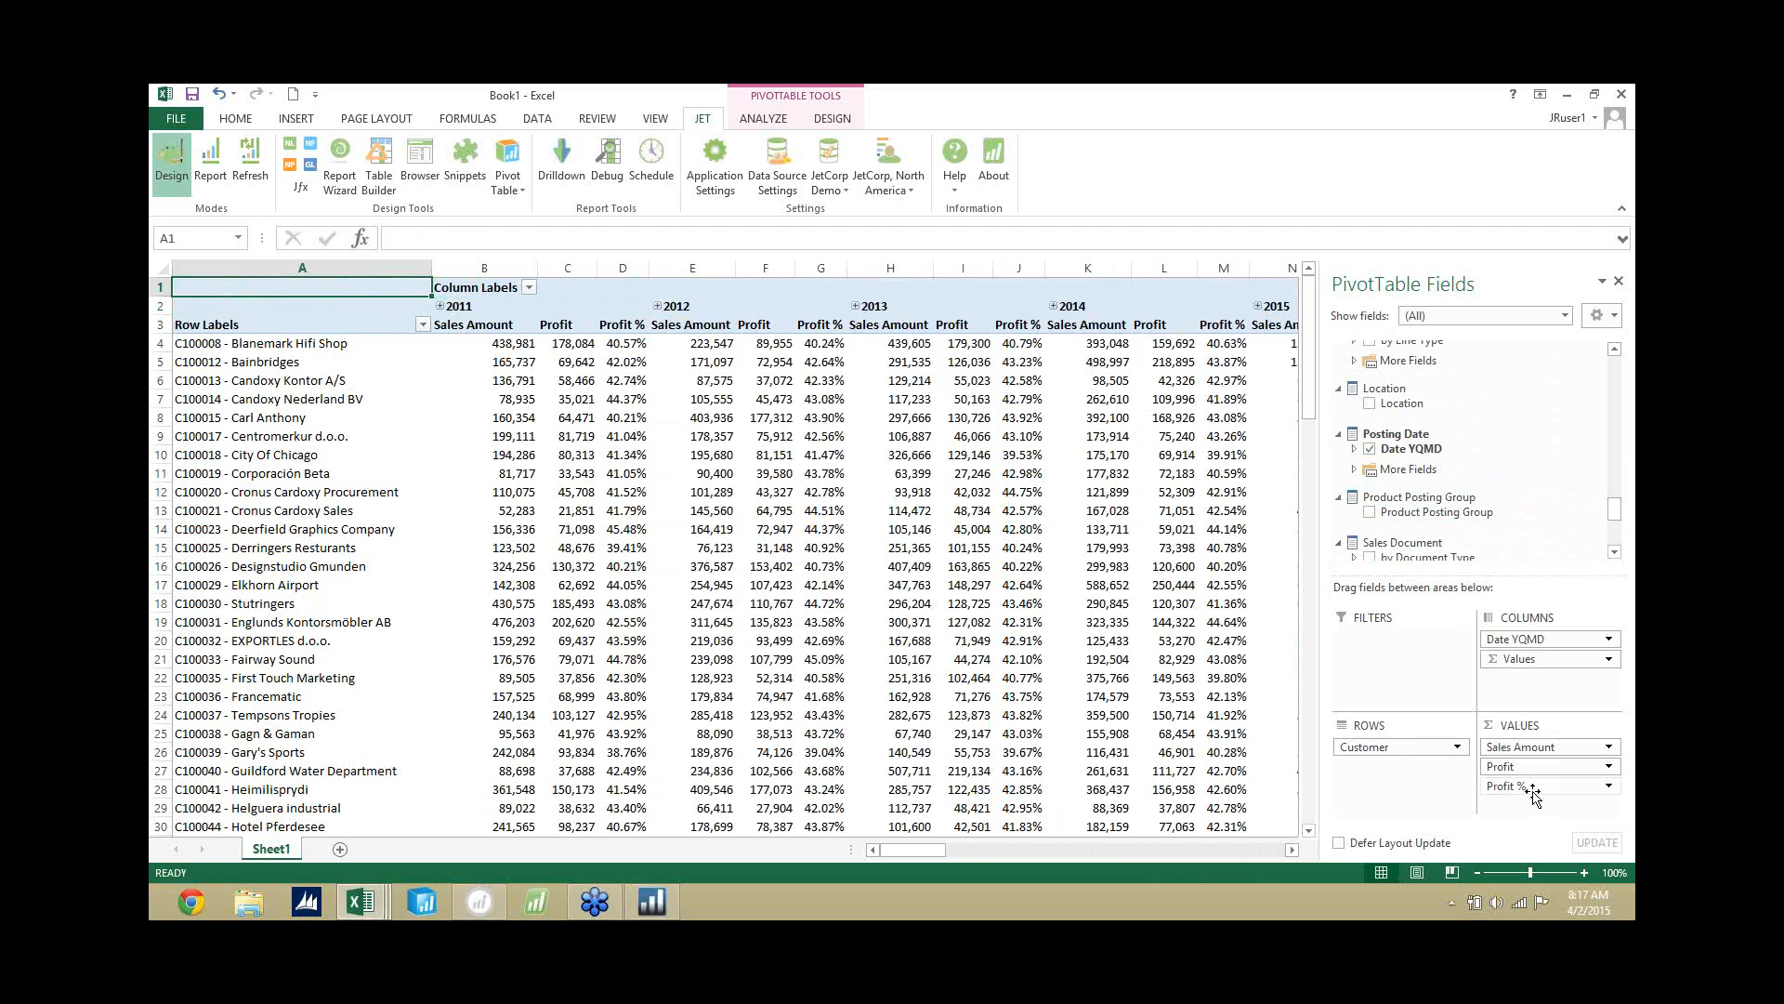
# Remove Profit %, Customer and Date YQMD from the pivot table layout.
pyautogui.moveTo(1534, 795); pyautogui.dragTo(1244, 751)
pyautogui.moveTo(1426, 753); pyautogui.dragTo(1227, 751)
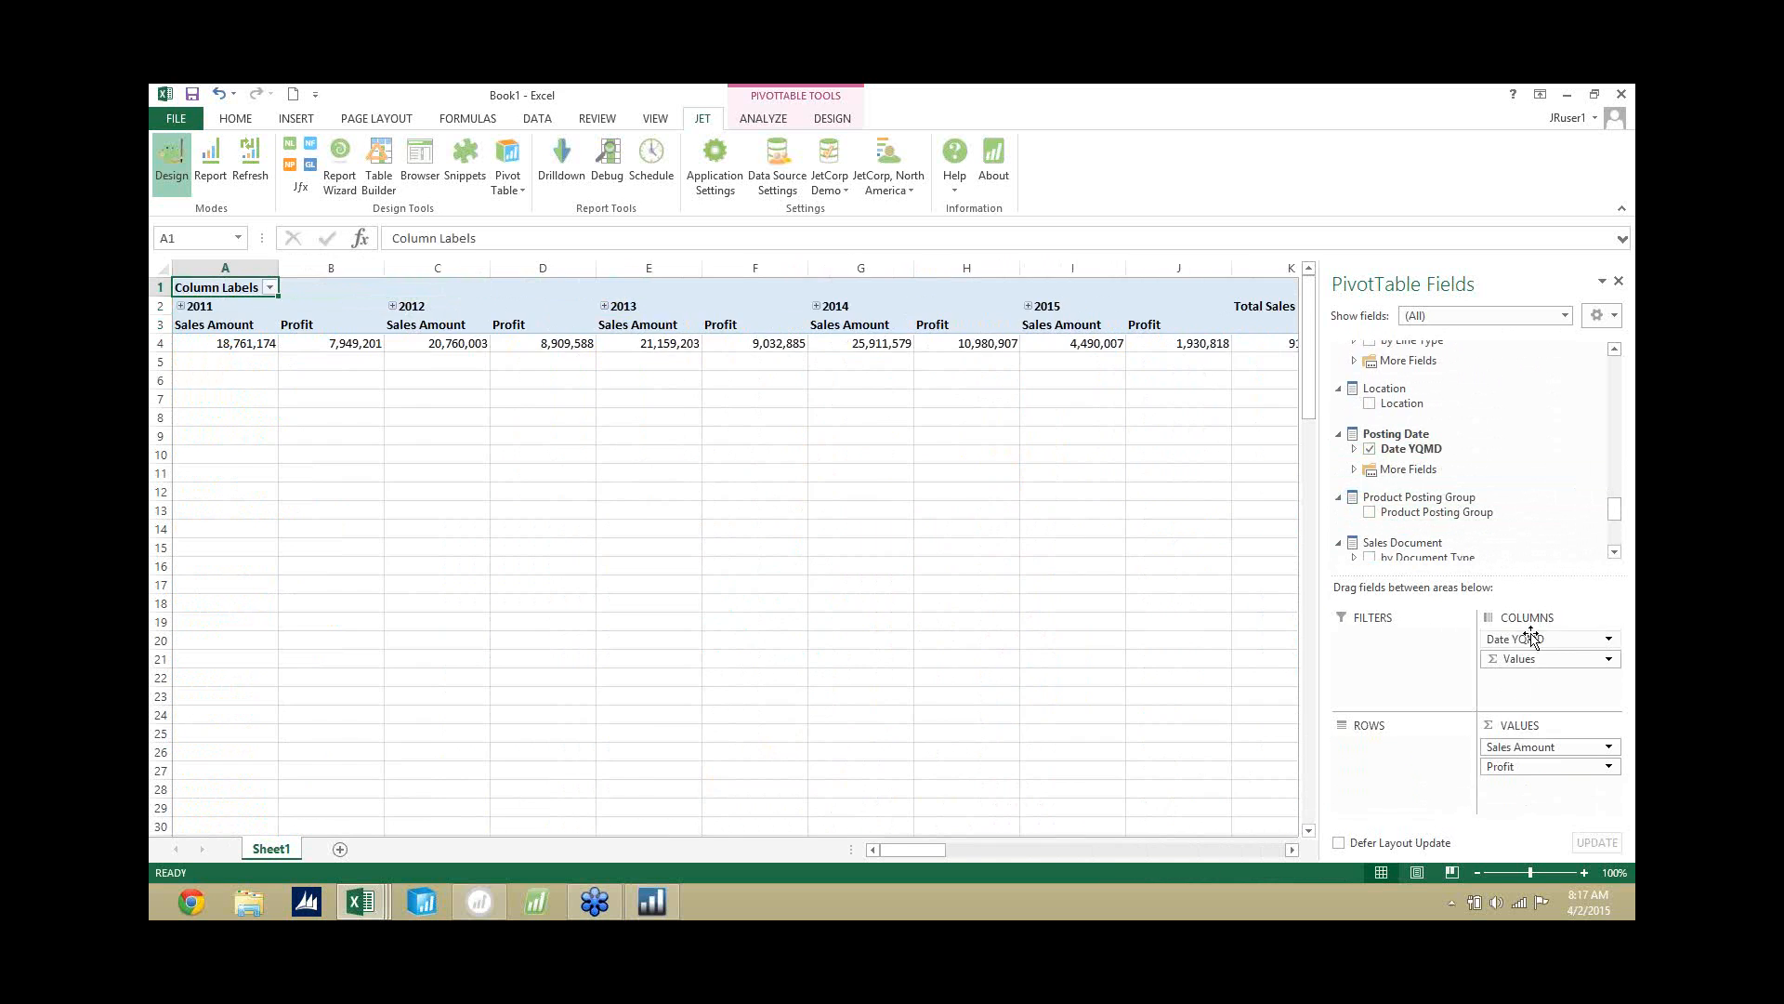
pyautogui.moveTo(1542, 639); pyautogui.dragTo(1048, 676)
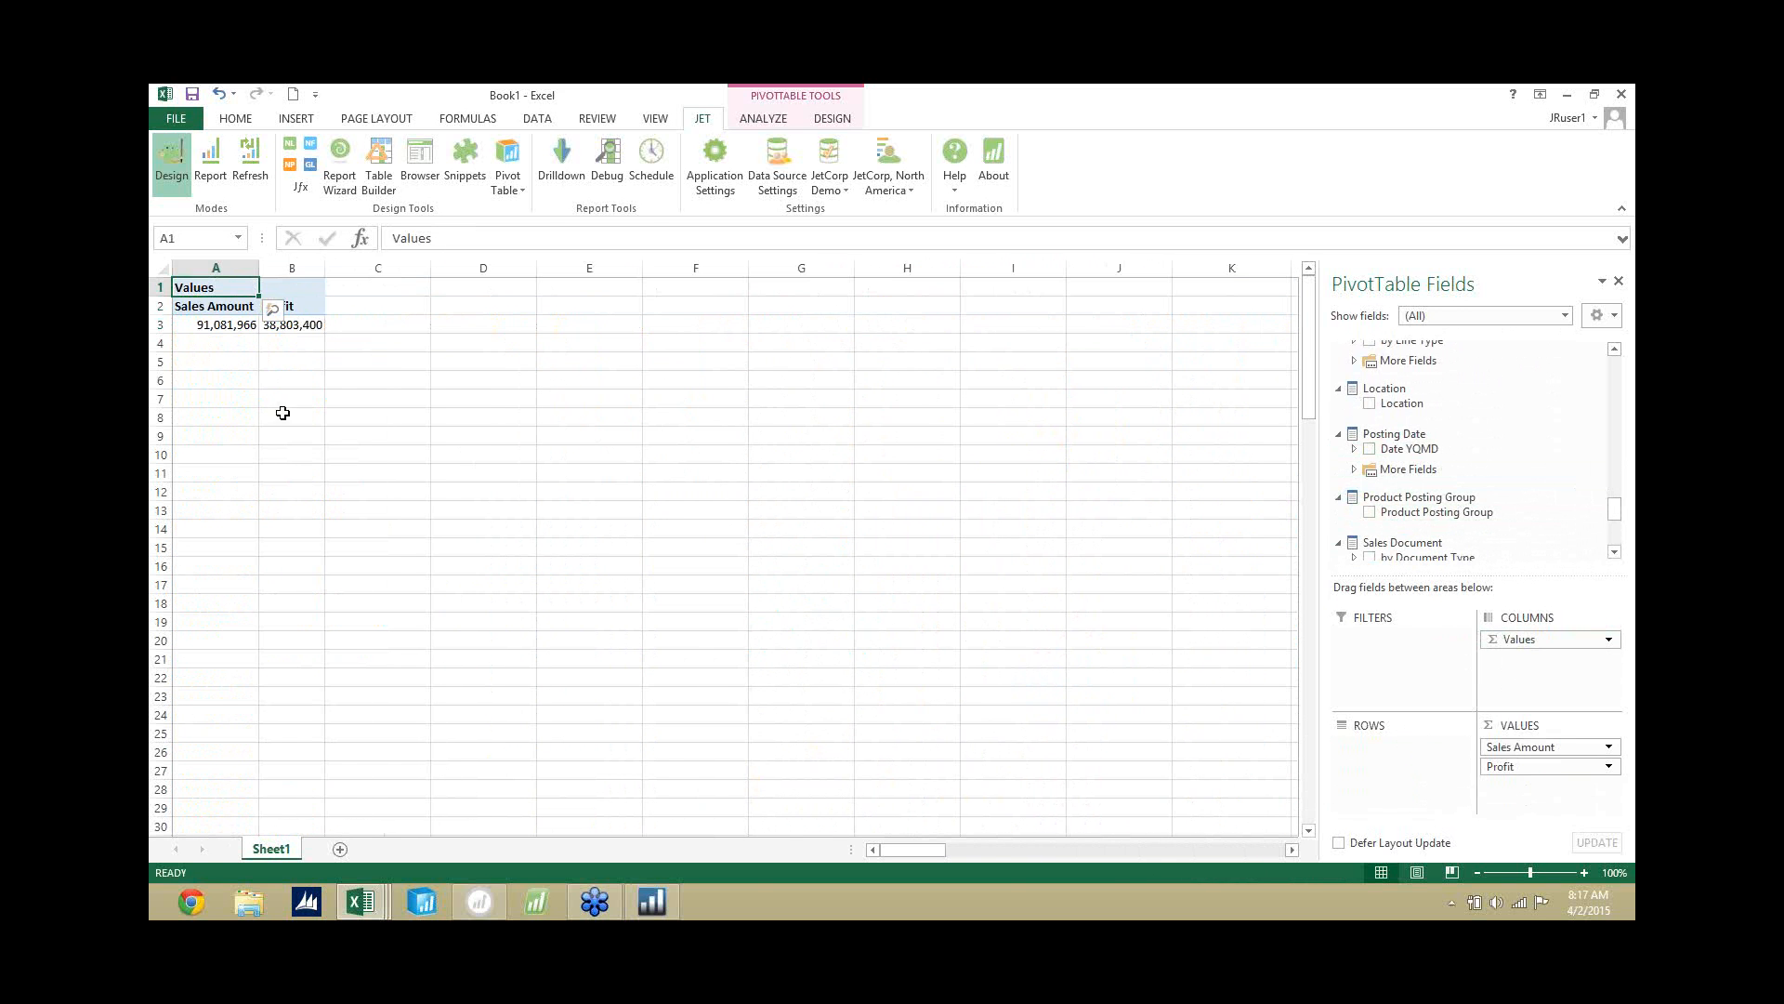
pyautogui.click(285, 290)
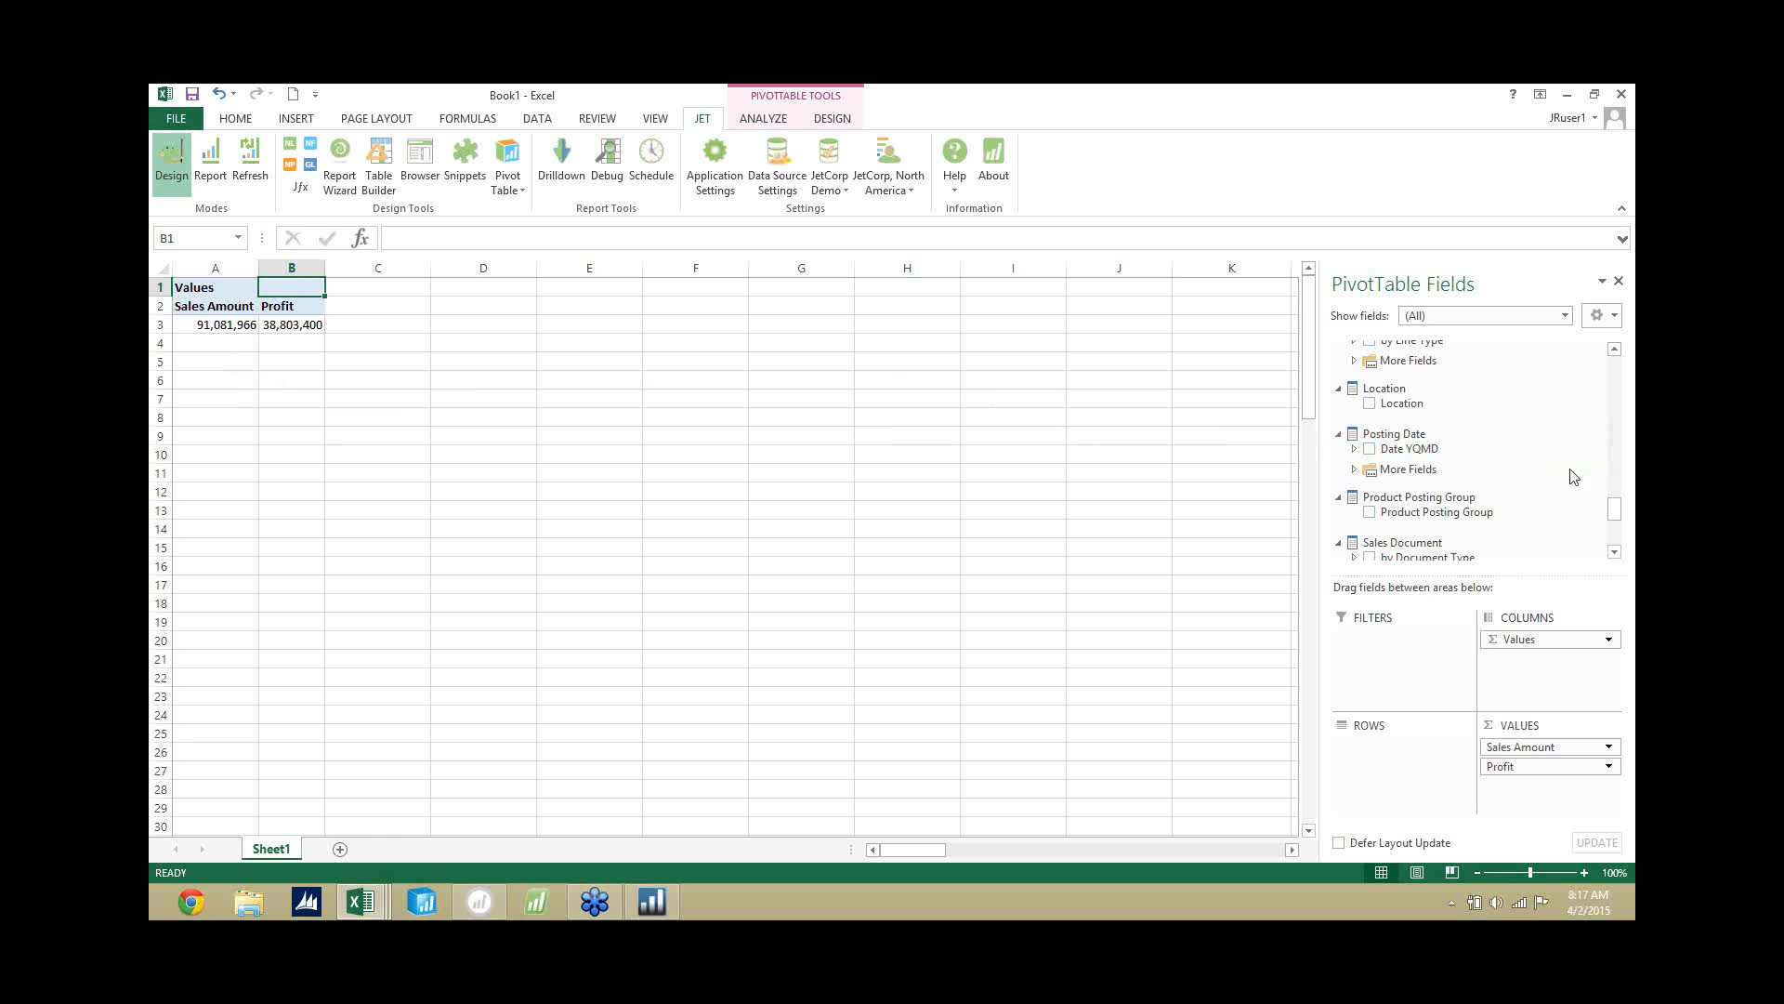
# Add Salesperson on Document and the item hierarchy by Item Category by Product Group as pivot table rows.
pyautogui.moveTo(1618, 512); pyautogui.dragTo(1617, 529)
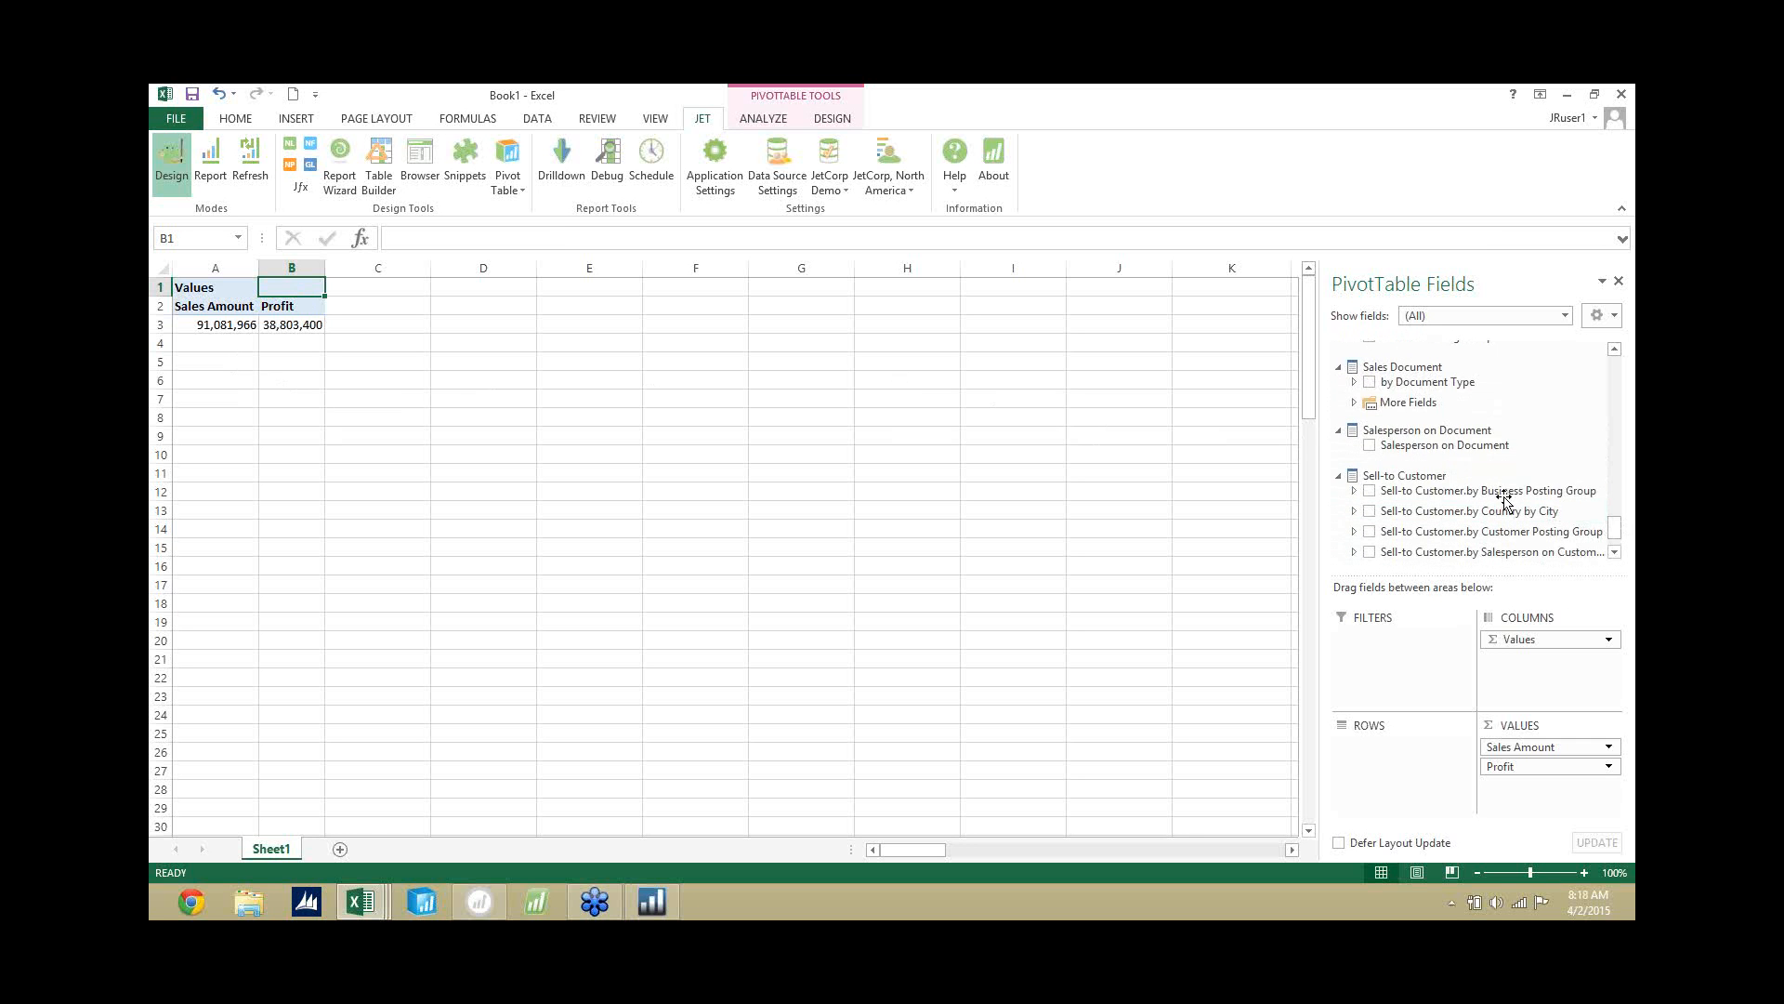
pyautogui.click(1369, 445)
pyautogui.moveTo(1621, 527); pyautogui.dragTo(1618, 481)
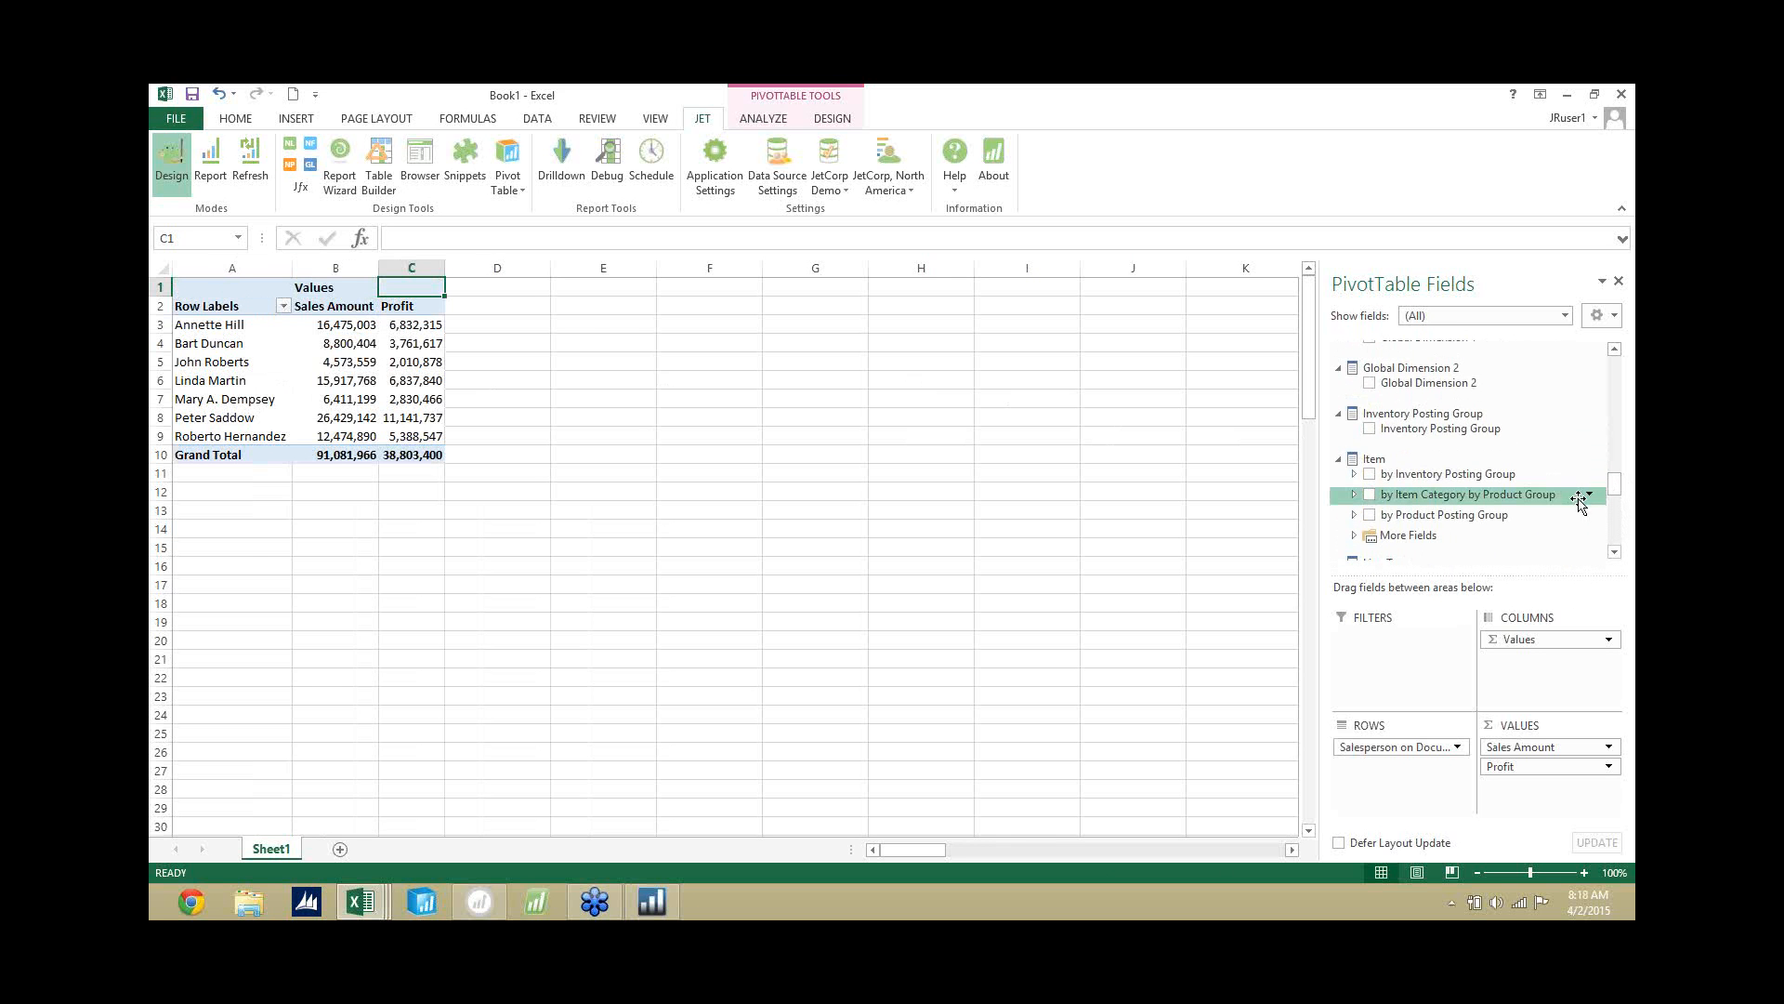
pyautogui.click(1370, 494)
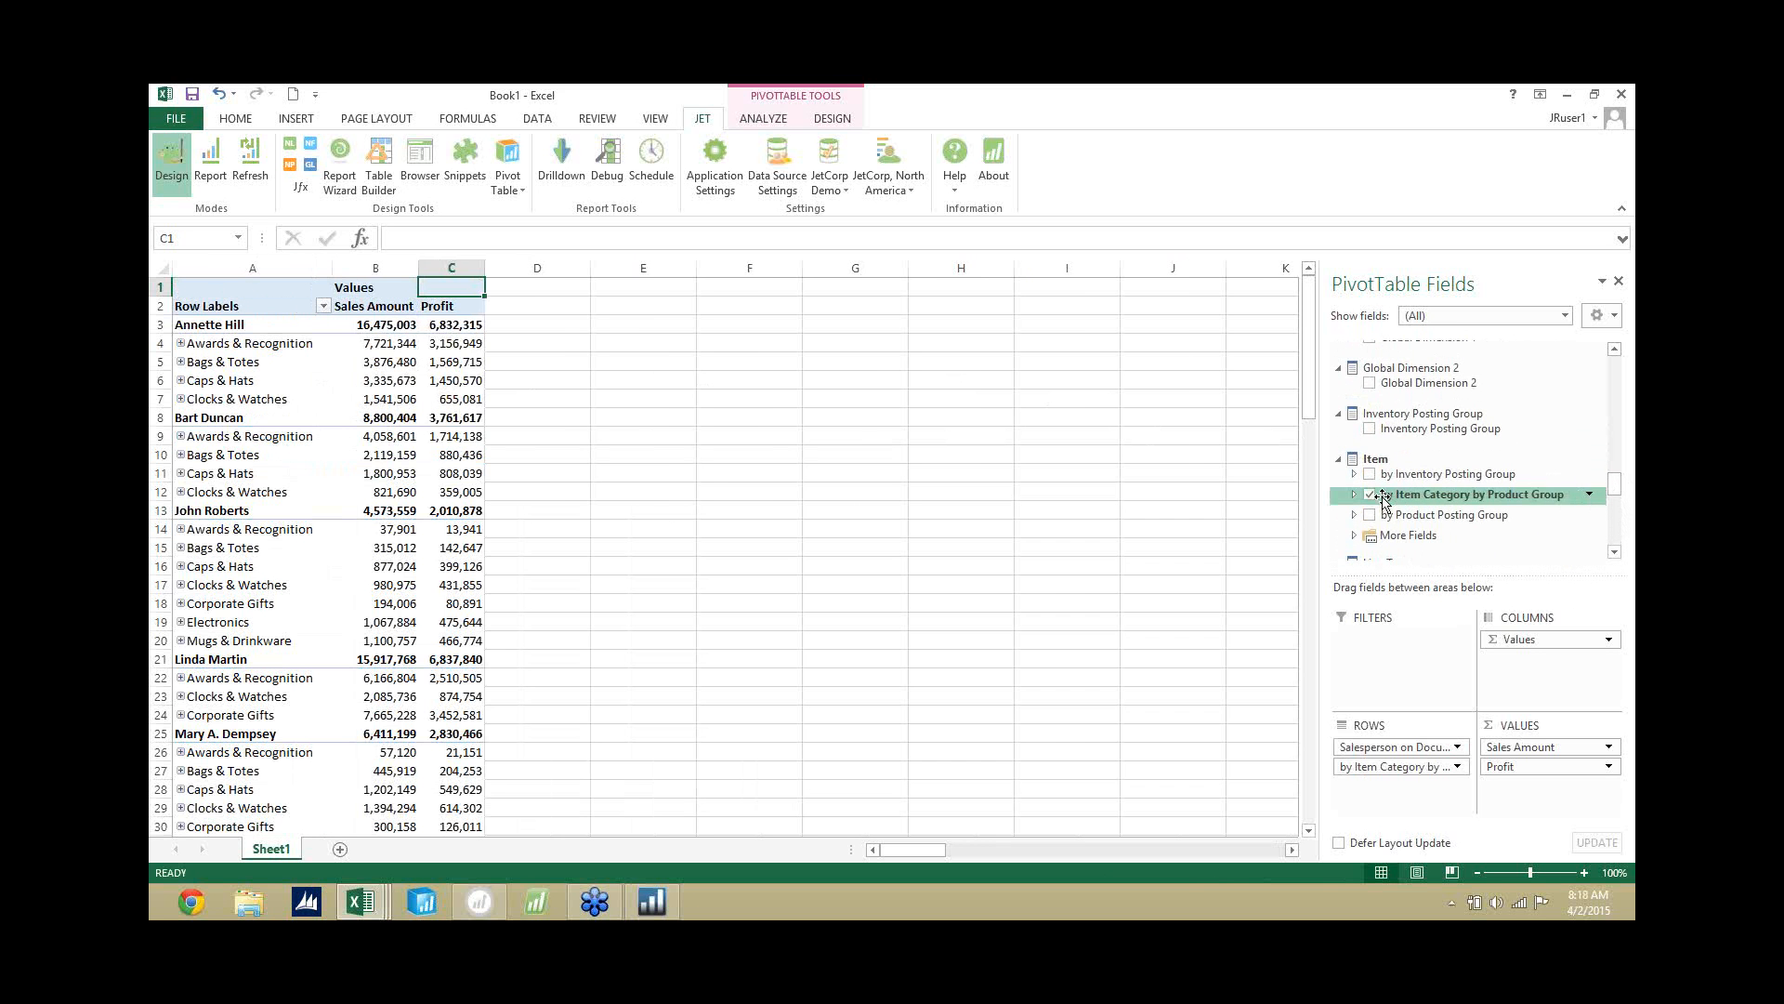
# Expand Awards & Recognition through Emblems & Pins to its individual items, and collapse the rows back to item categories.
pyautogui.click(182, 346)
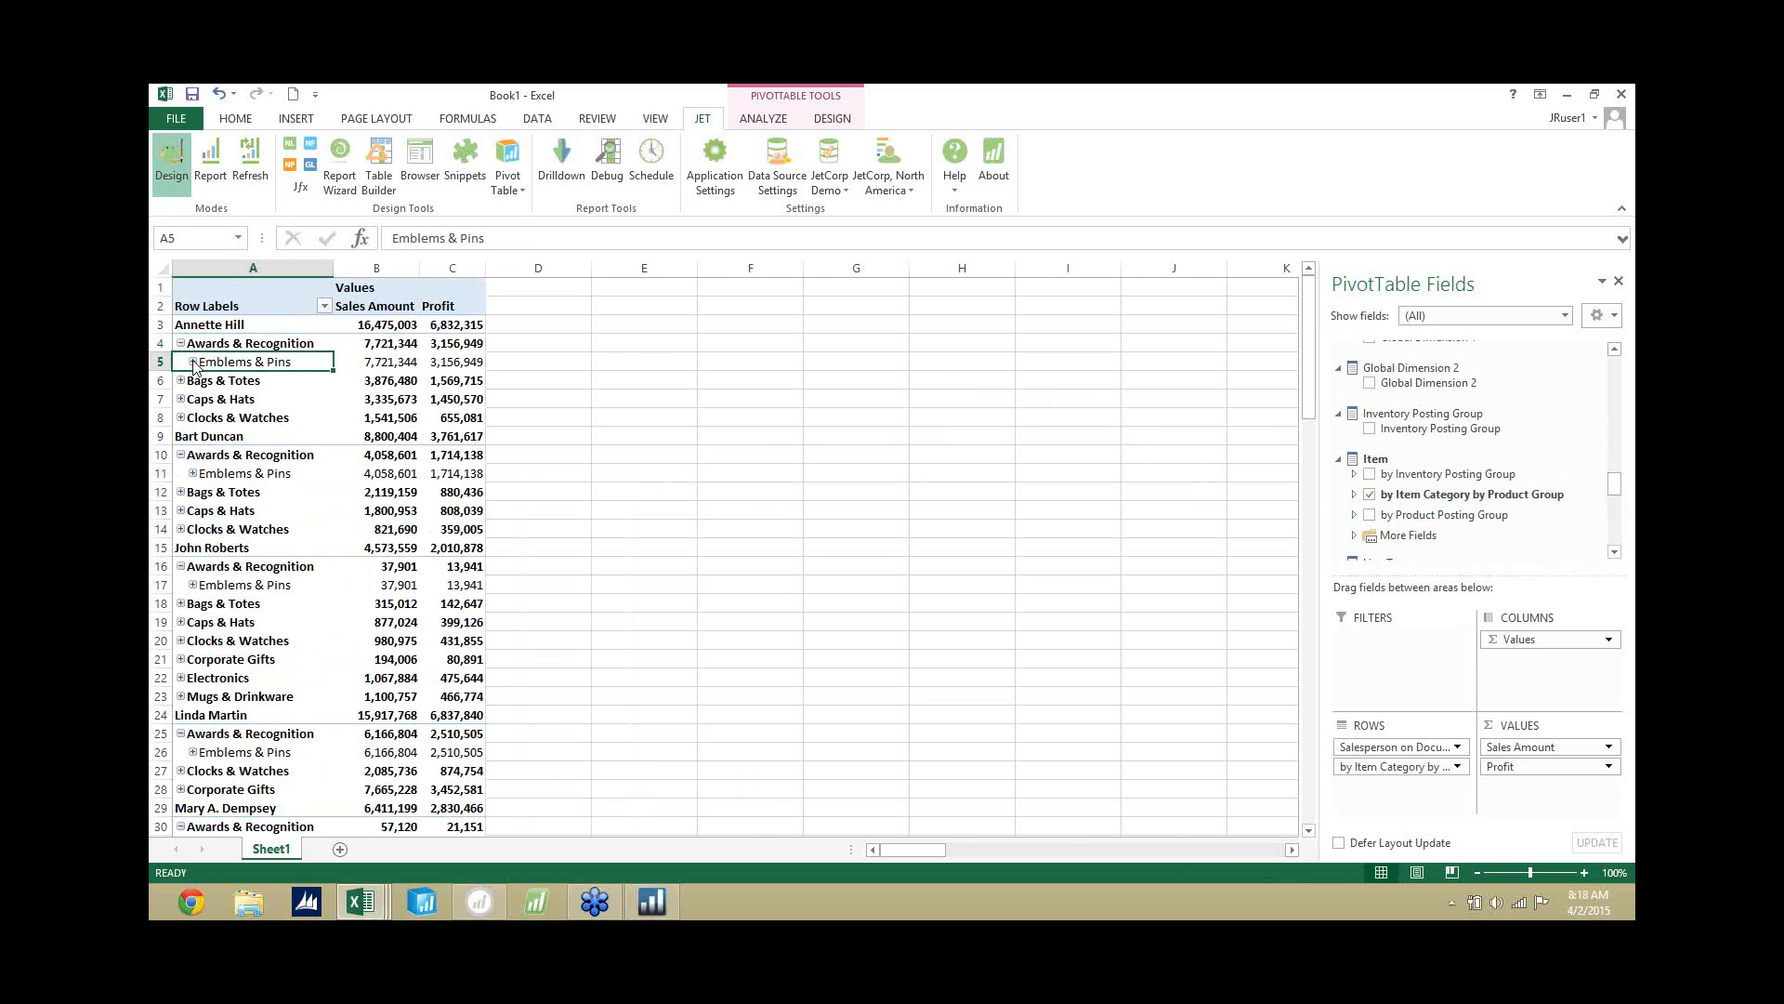
pyautogui.click(191, 364)
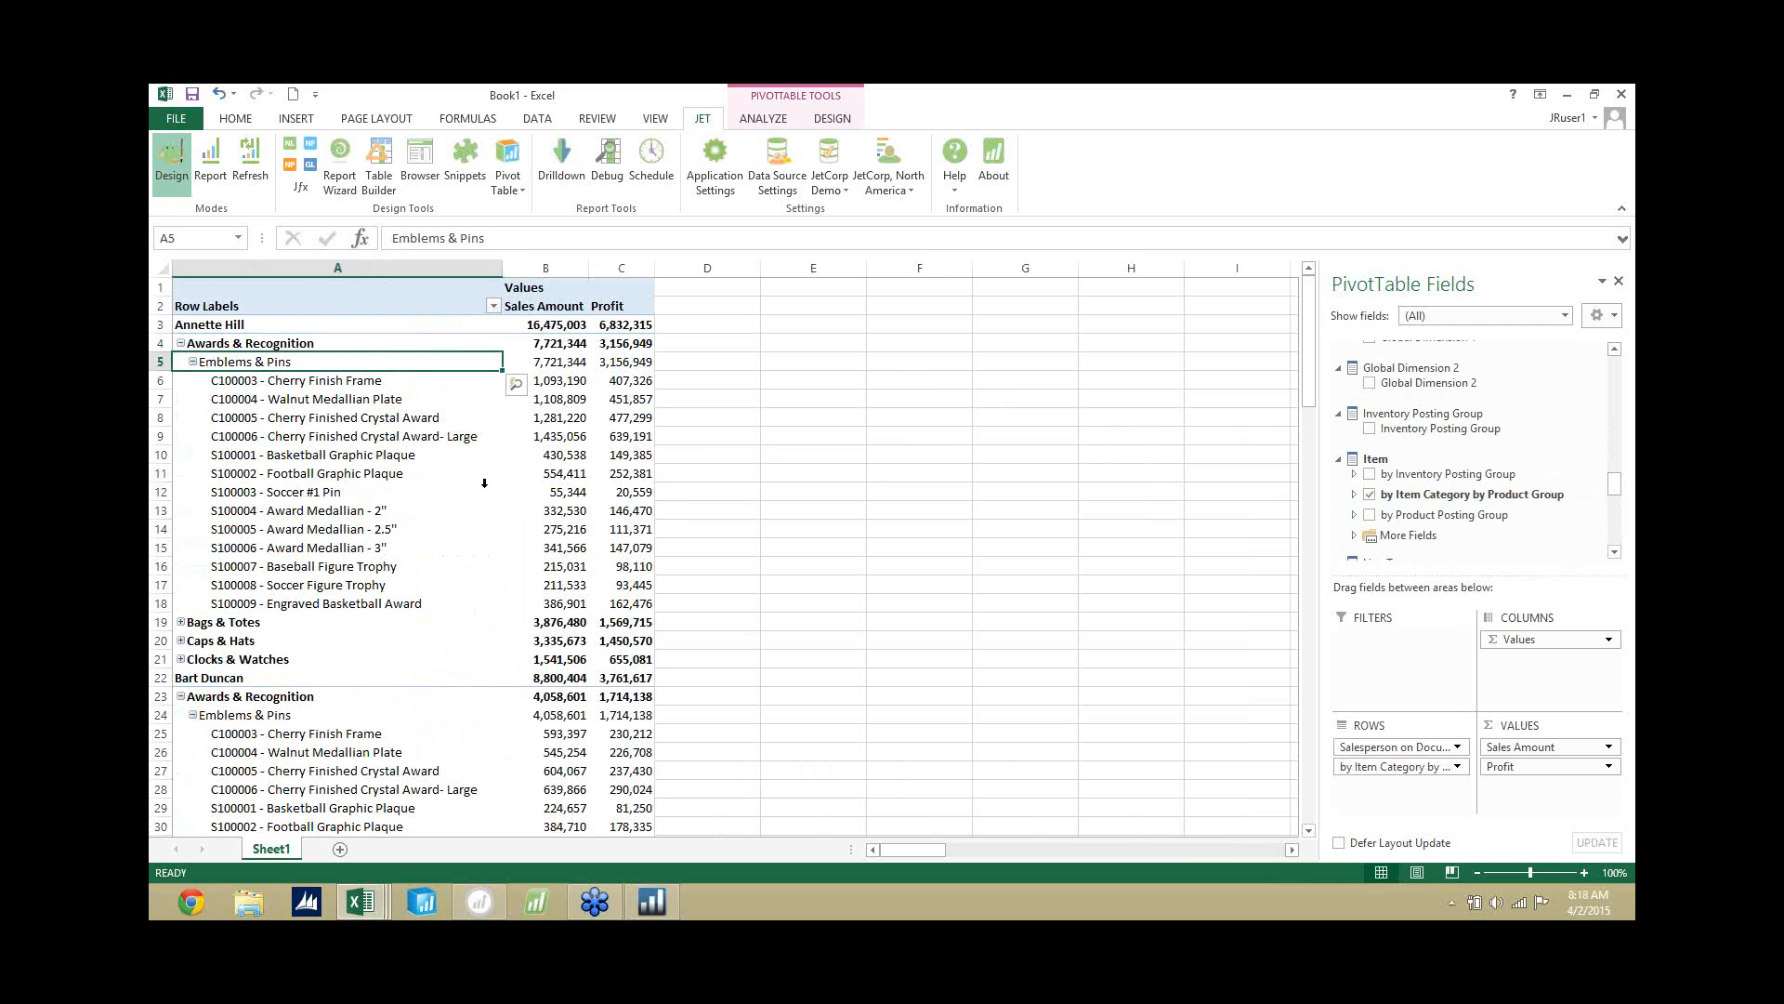
pyautogui.click(193, 362)
pyautogui.click(182, 343)
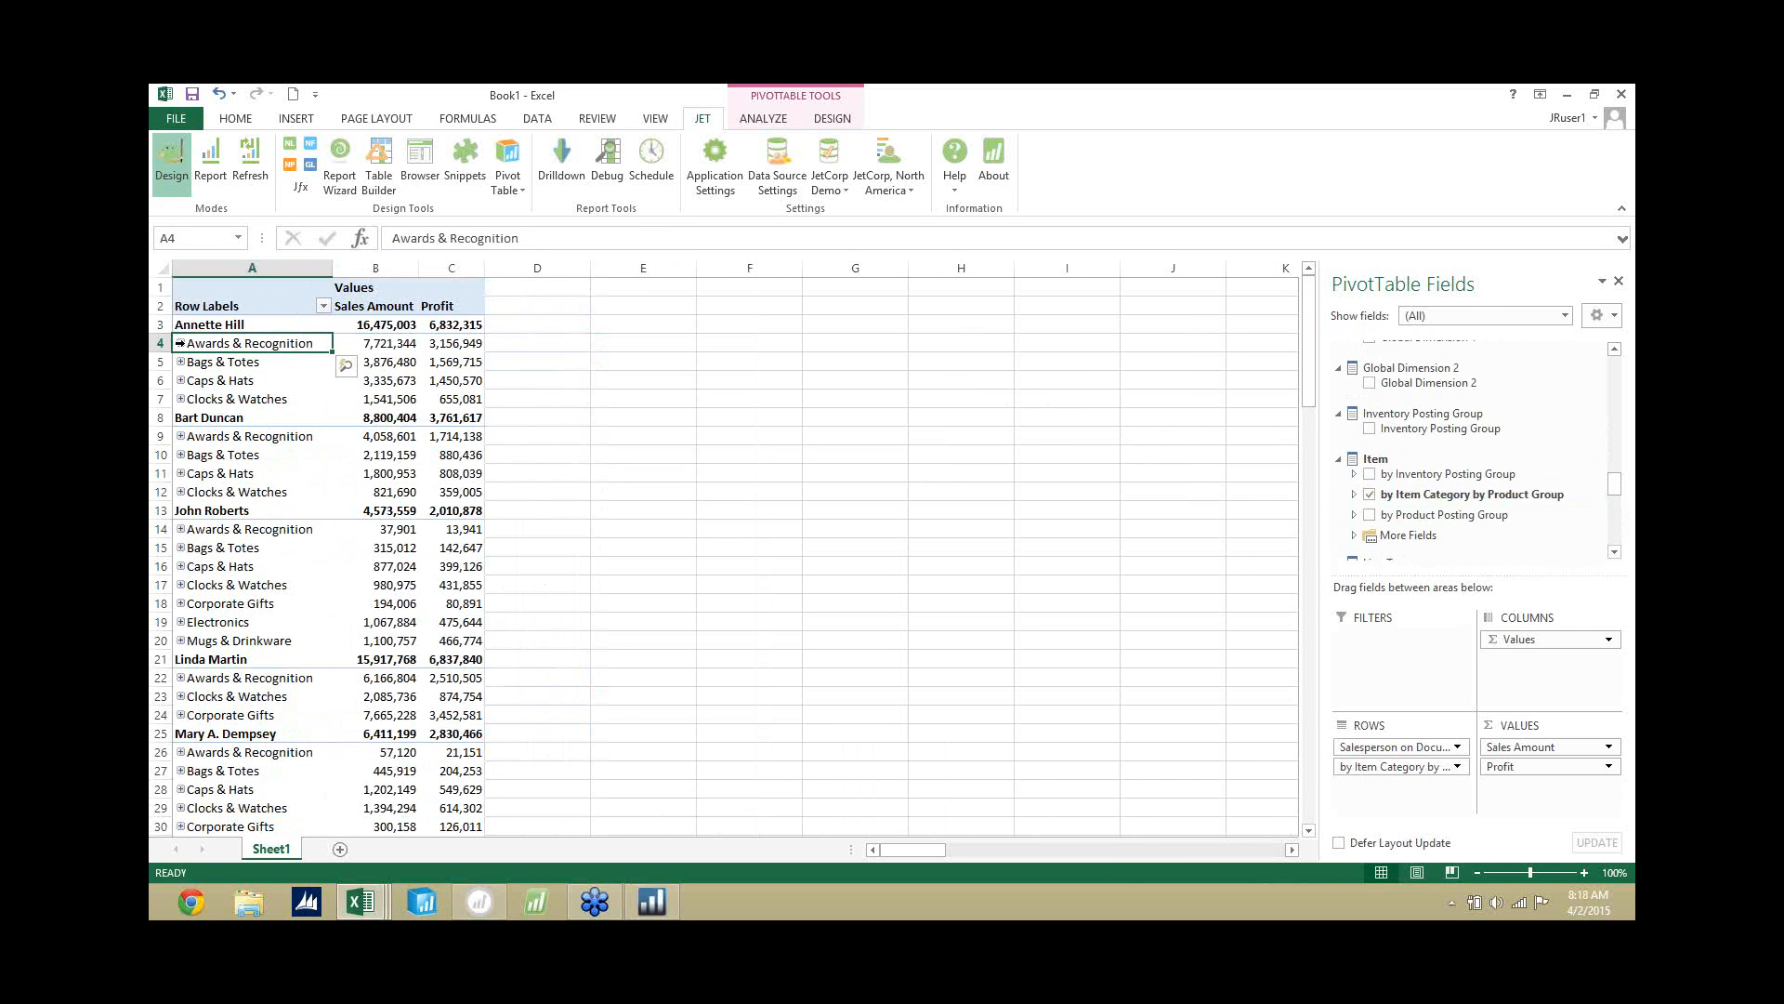
# Insert a 3-D clustered column chart from the pivot table, and place it enlarged beside the table from row 16 across columns D to J.
pyautogui.click(270, 287)
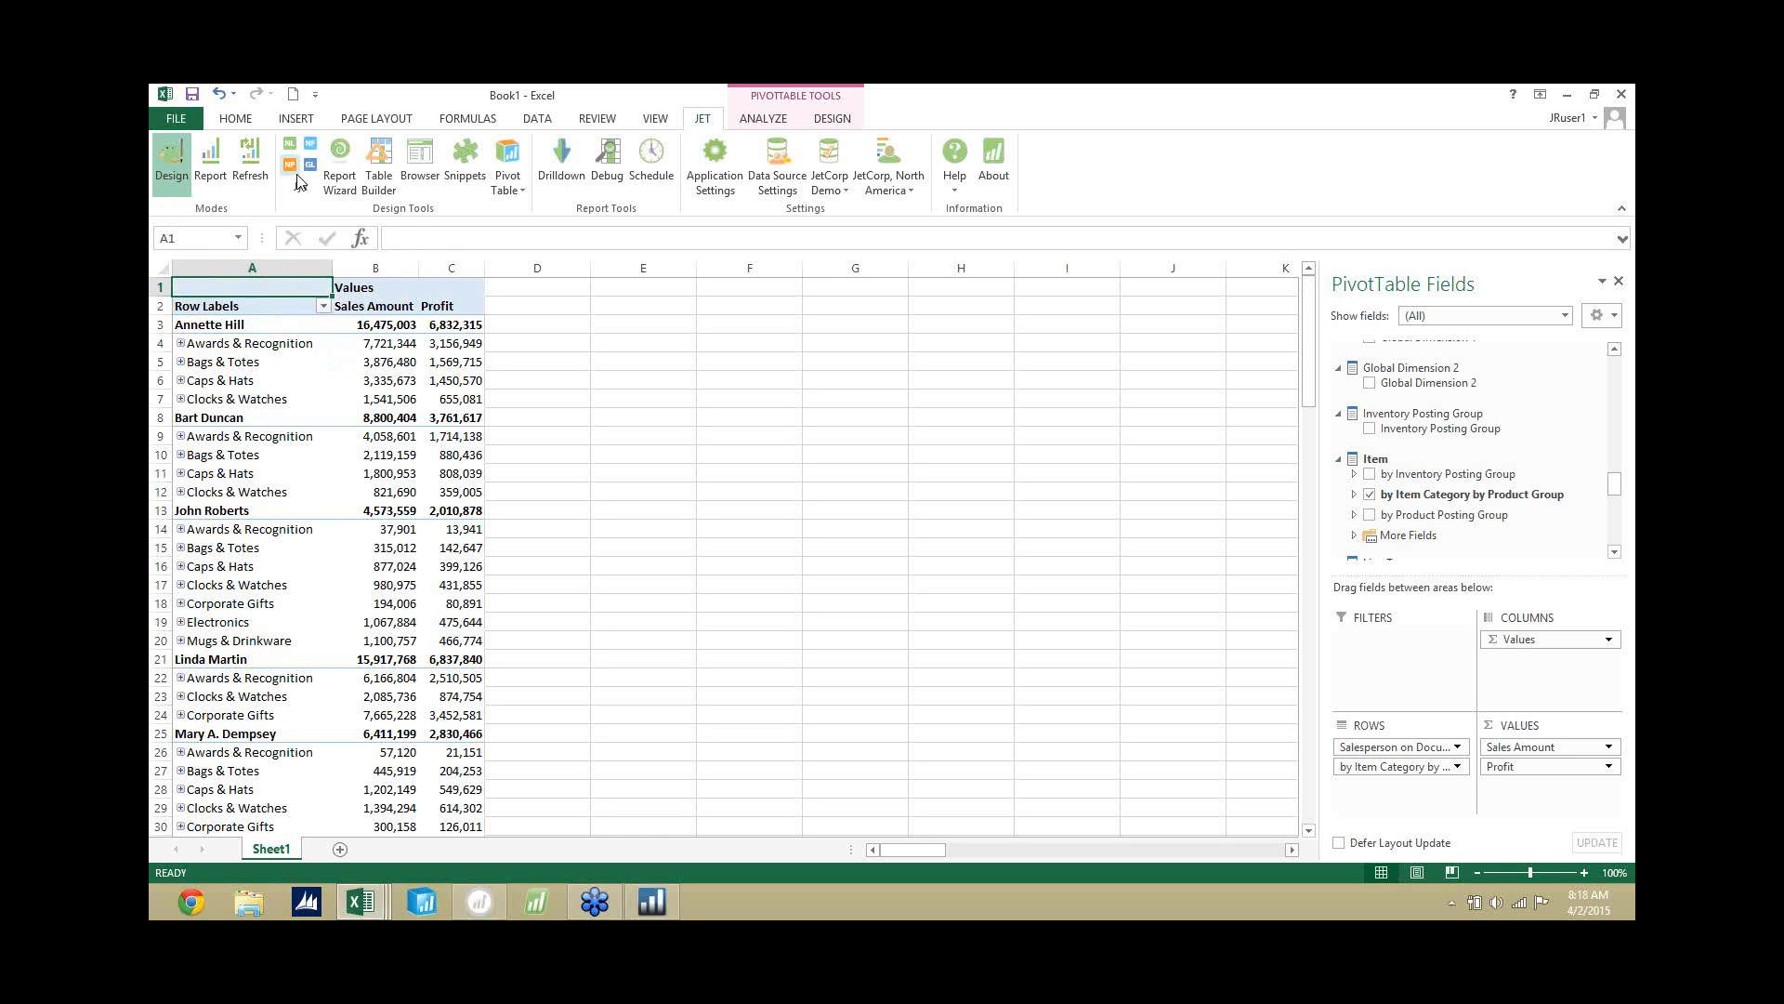
pyautogui.click(310, 121)
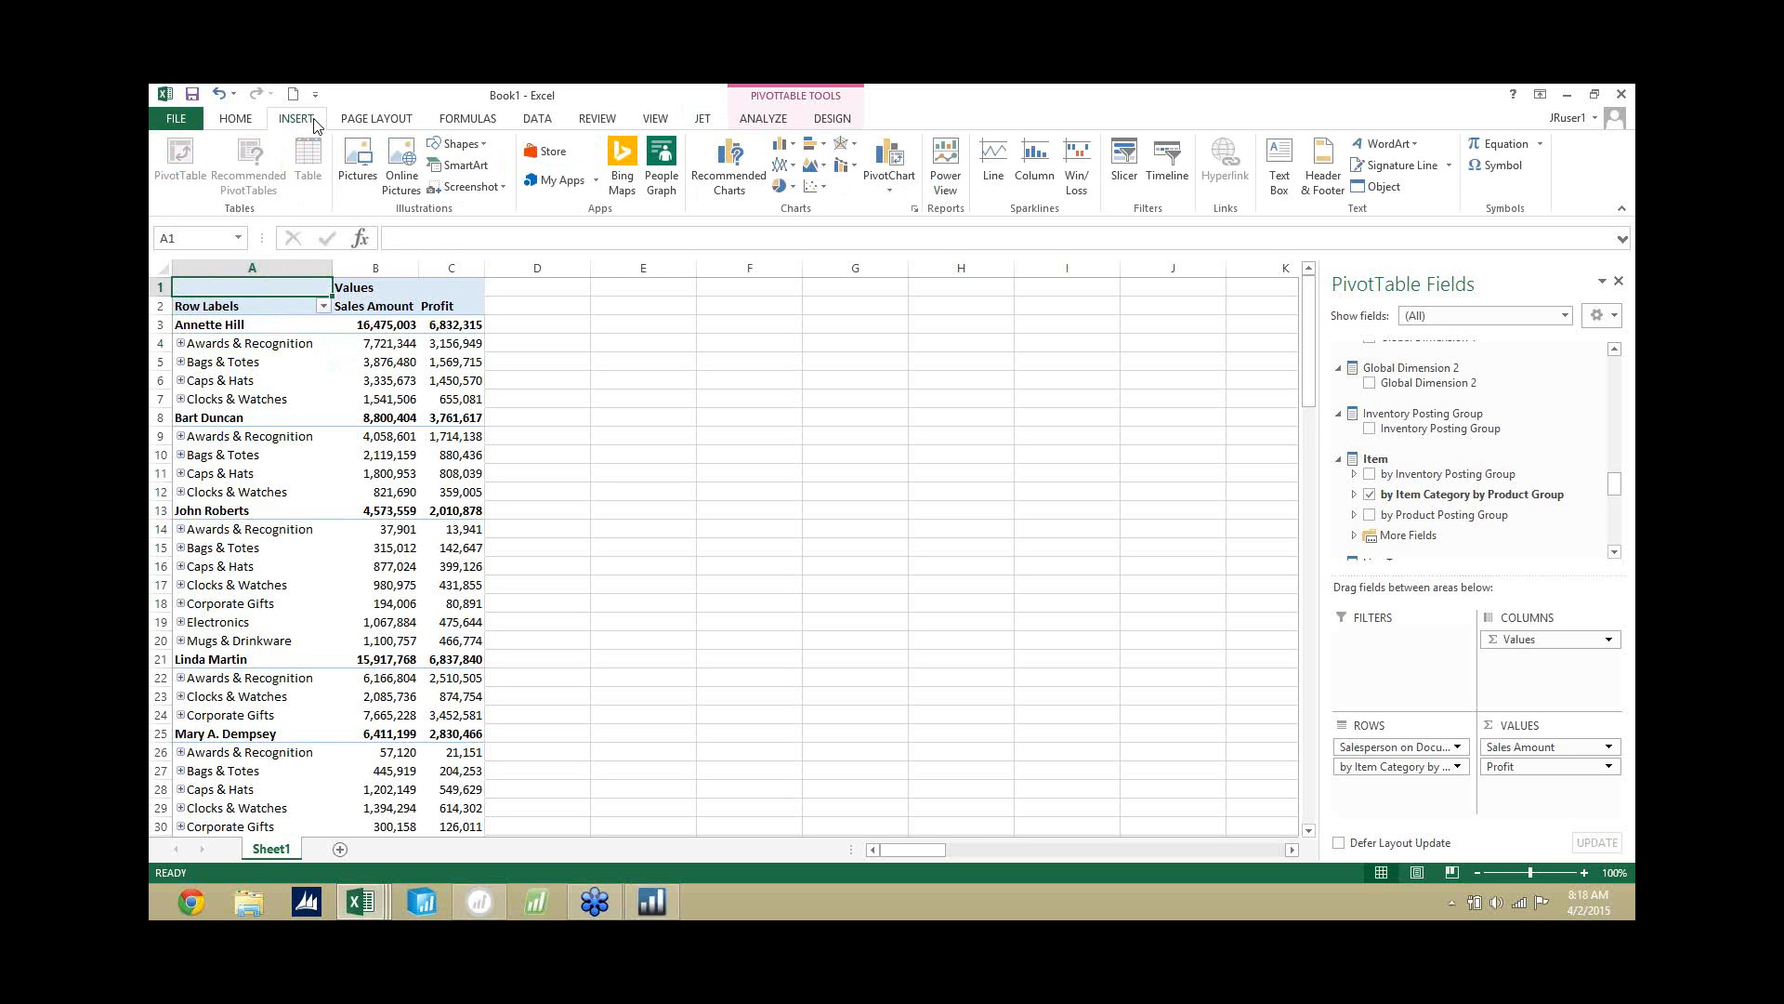
pyautogui.click(783, 145)
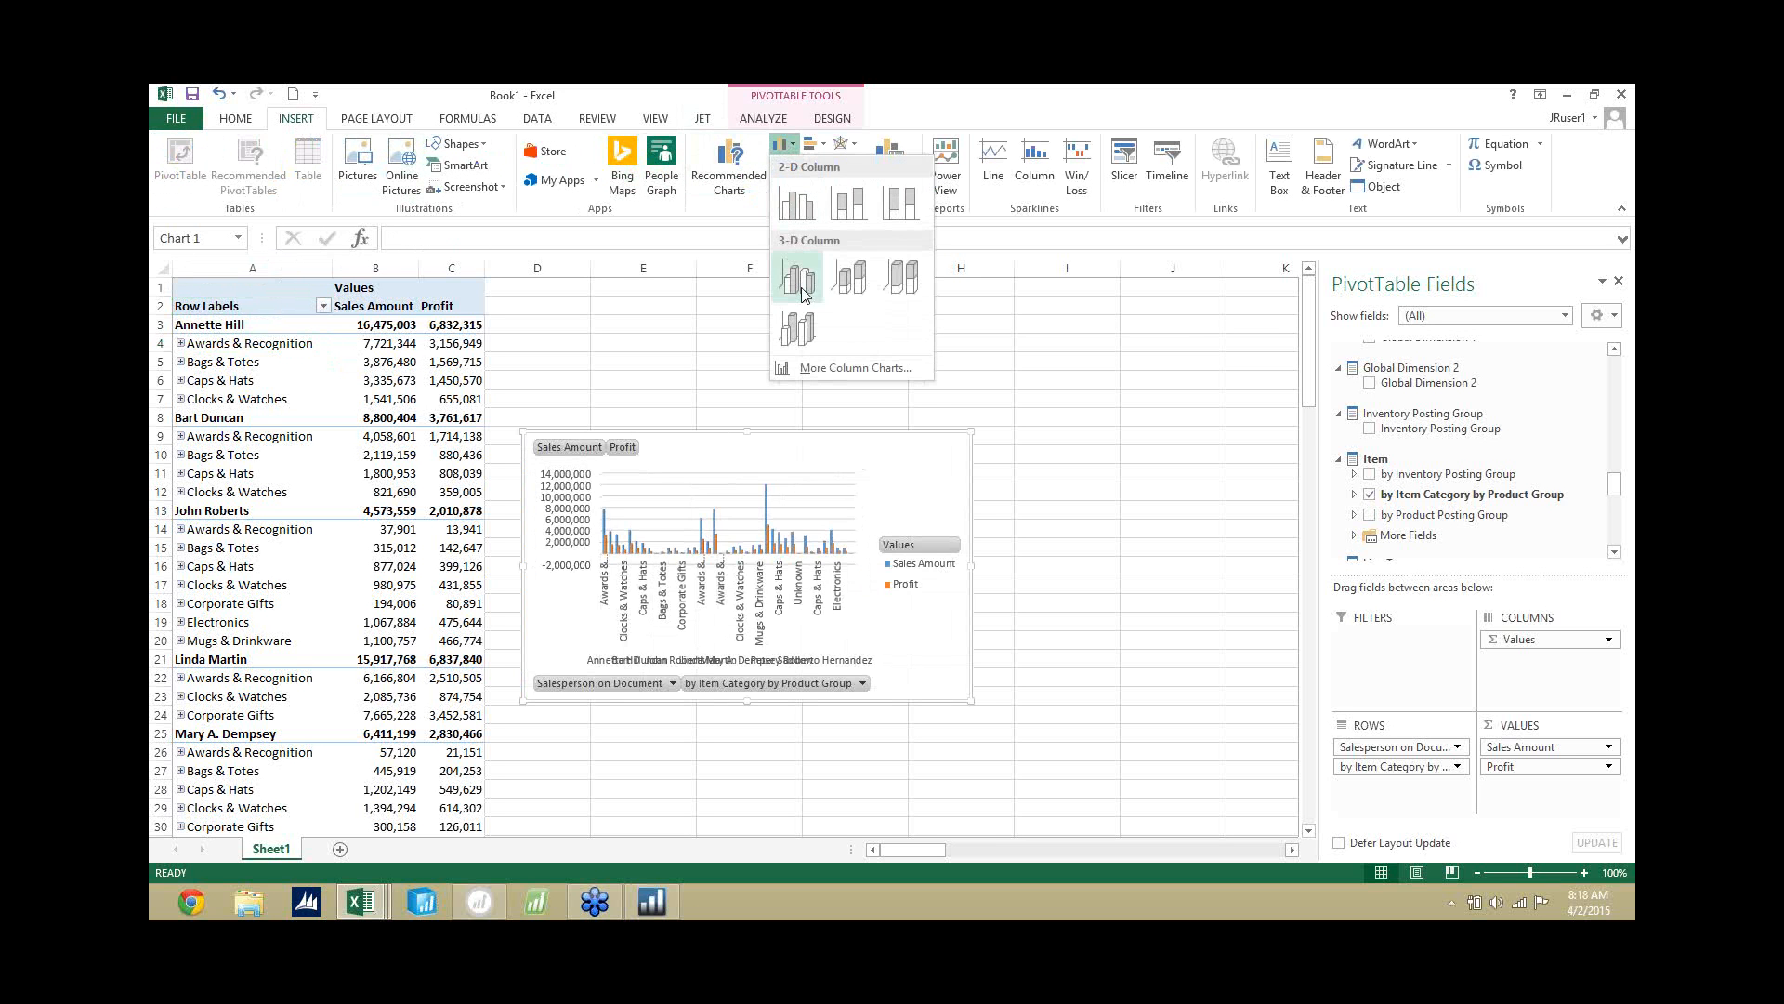
pyautogui.click(796, 220)
pyautogui.moveTo(704, 465)
pyautogui.mouseDown()
pyautogui.moveTo(704, 589)
pyautogui.moveTo(653, 581)
pyautogui.moveTo(663, 566)
pyautogui.mouseUp()
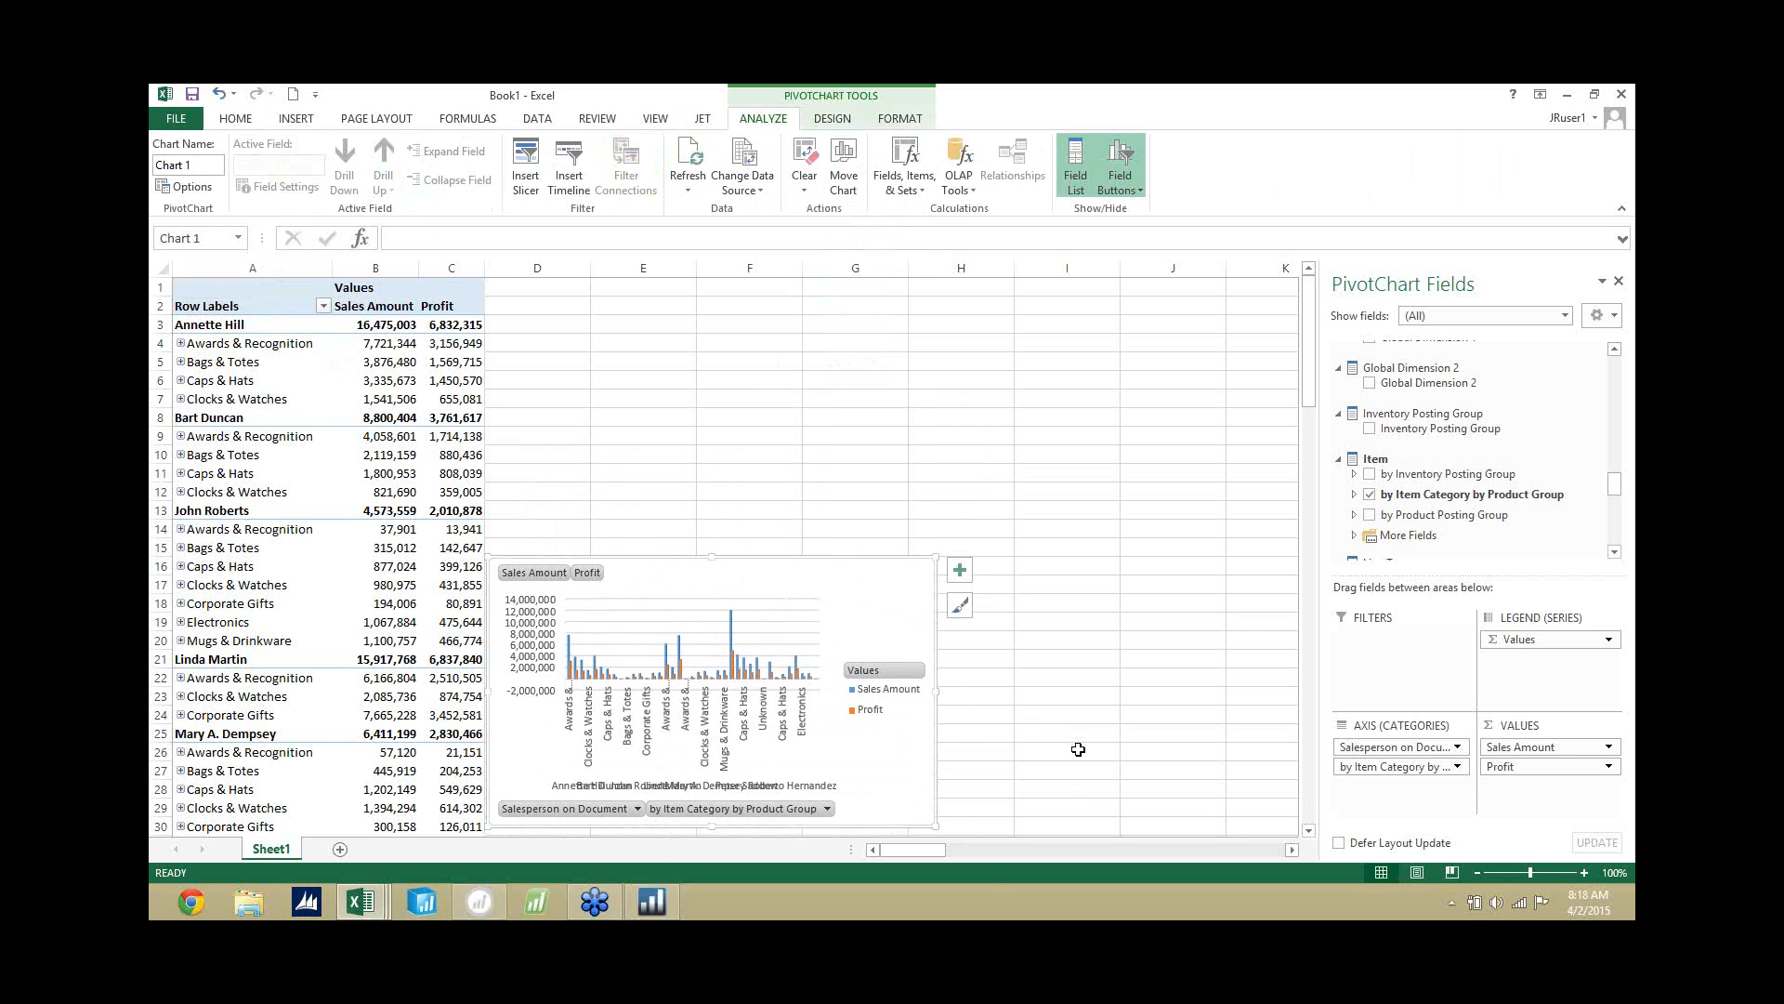
pyautogui.moveTo(935, 817); pyautogui.dragTo(1234, 588)
pyautogui.click(1065, 678)
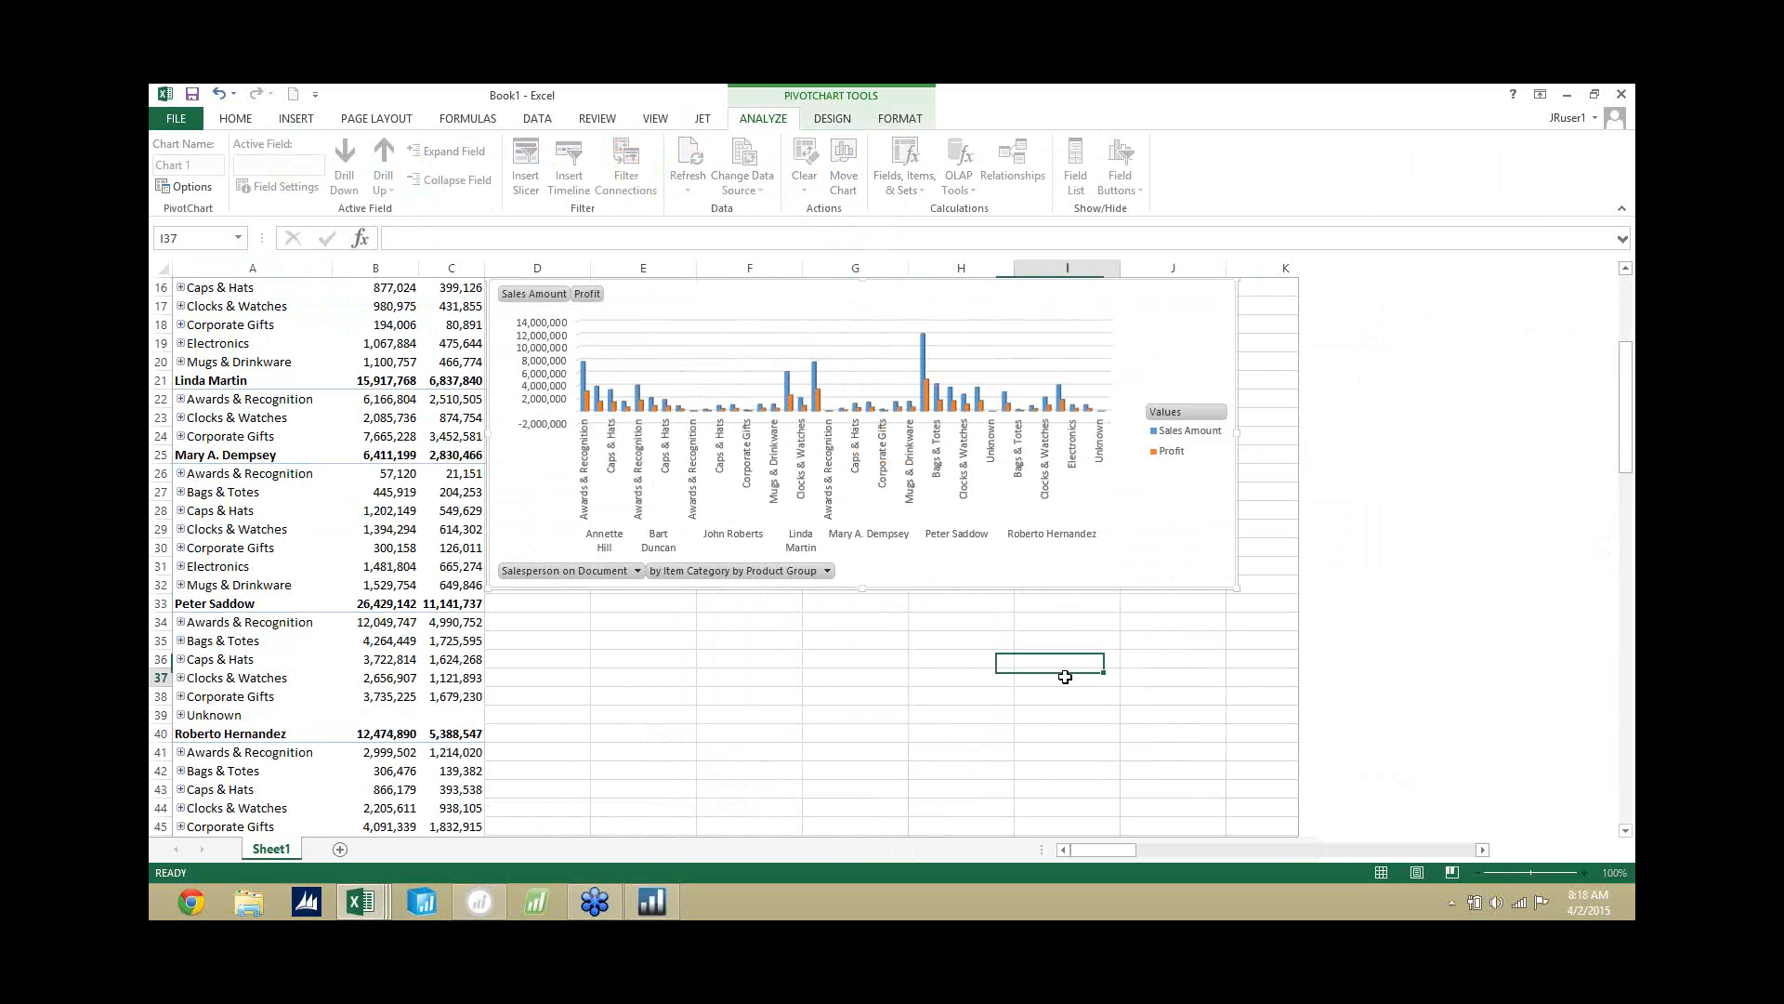
# Insert slicers for Salesperson on Document, the posting date's Year and the item hierarchy's Item Category into the pivot table.
pyautogui.scroll(5, 836, 558)
pyautogui.click(293, 286)
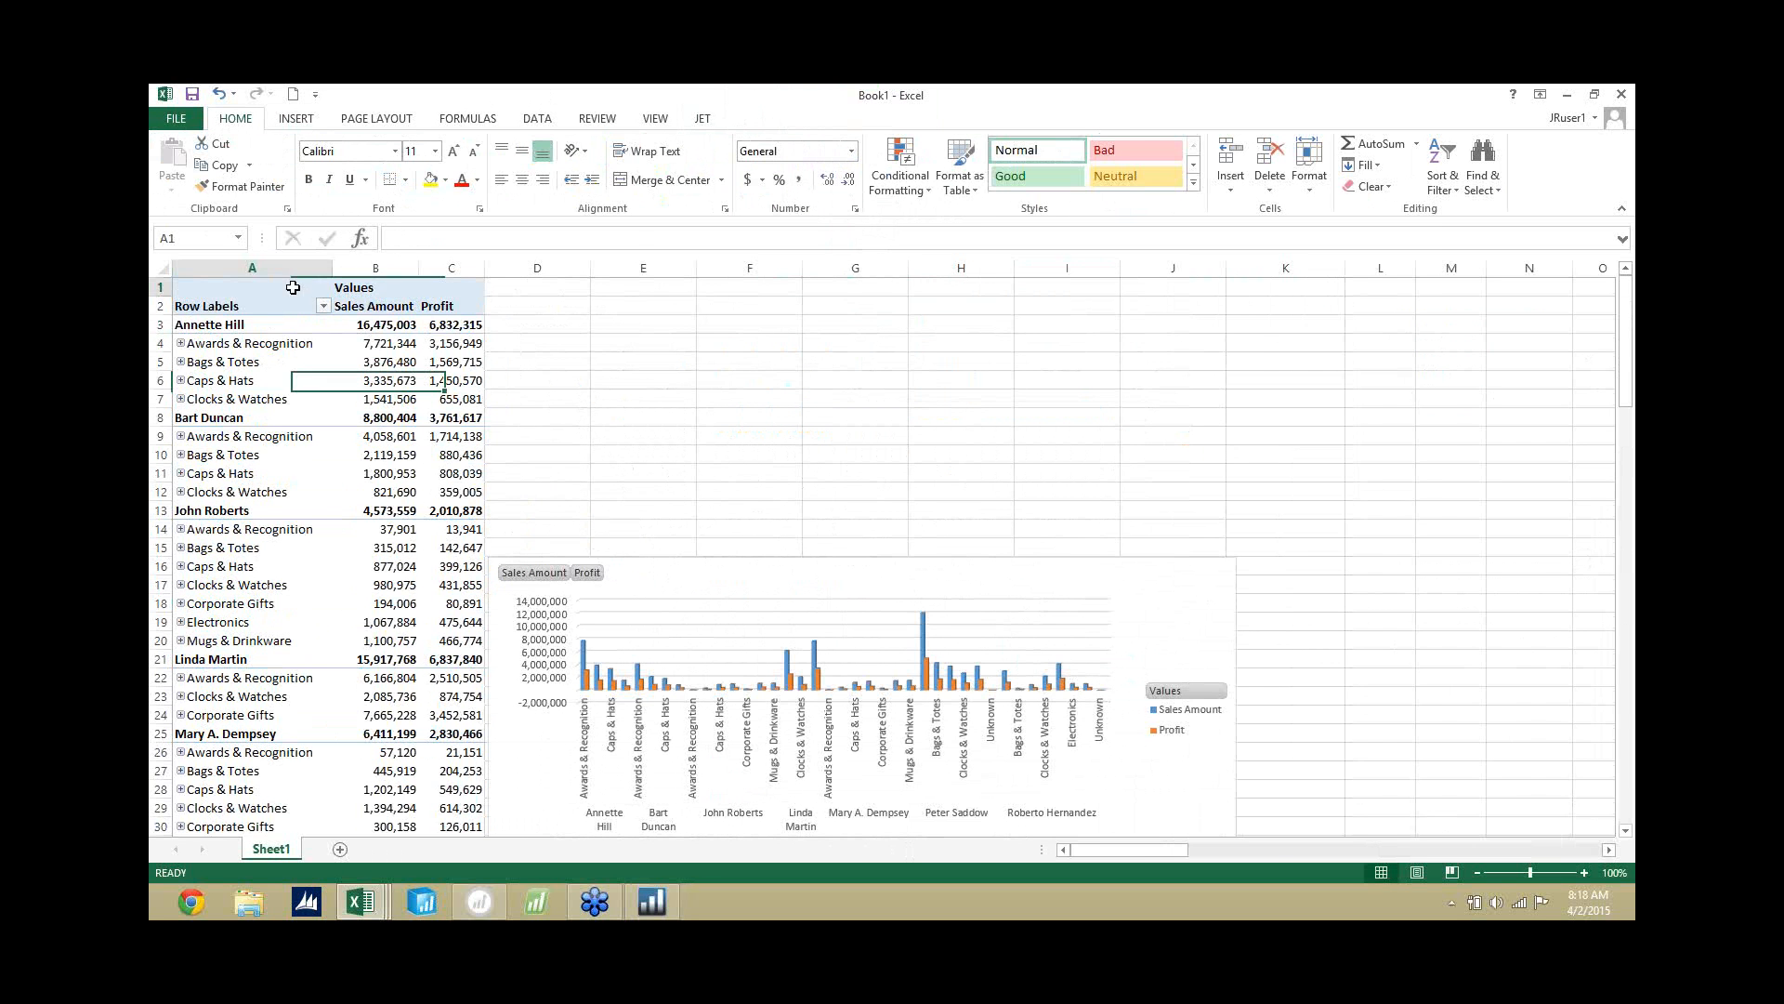
pyautogui.click(311, 120)
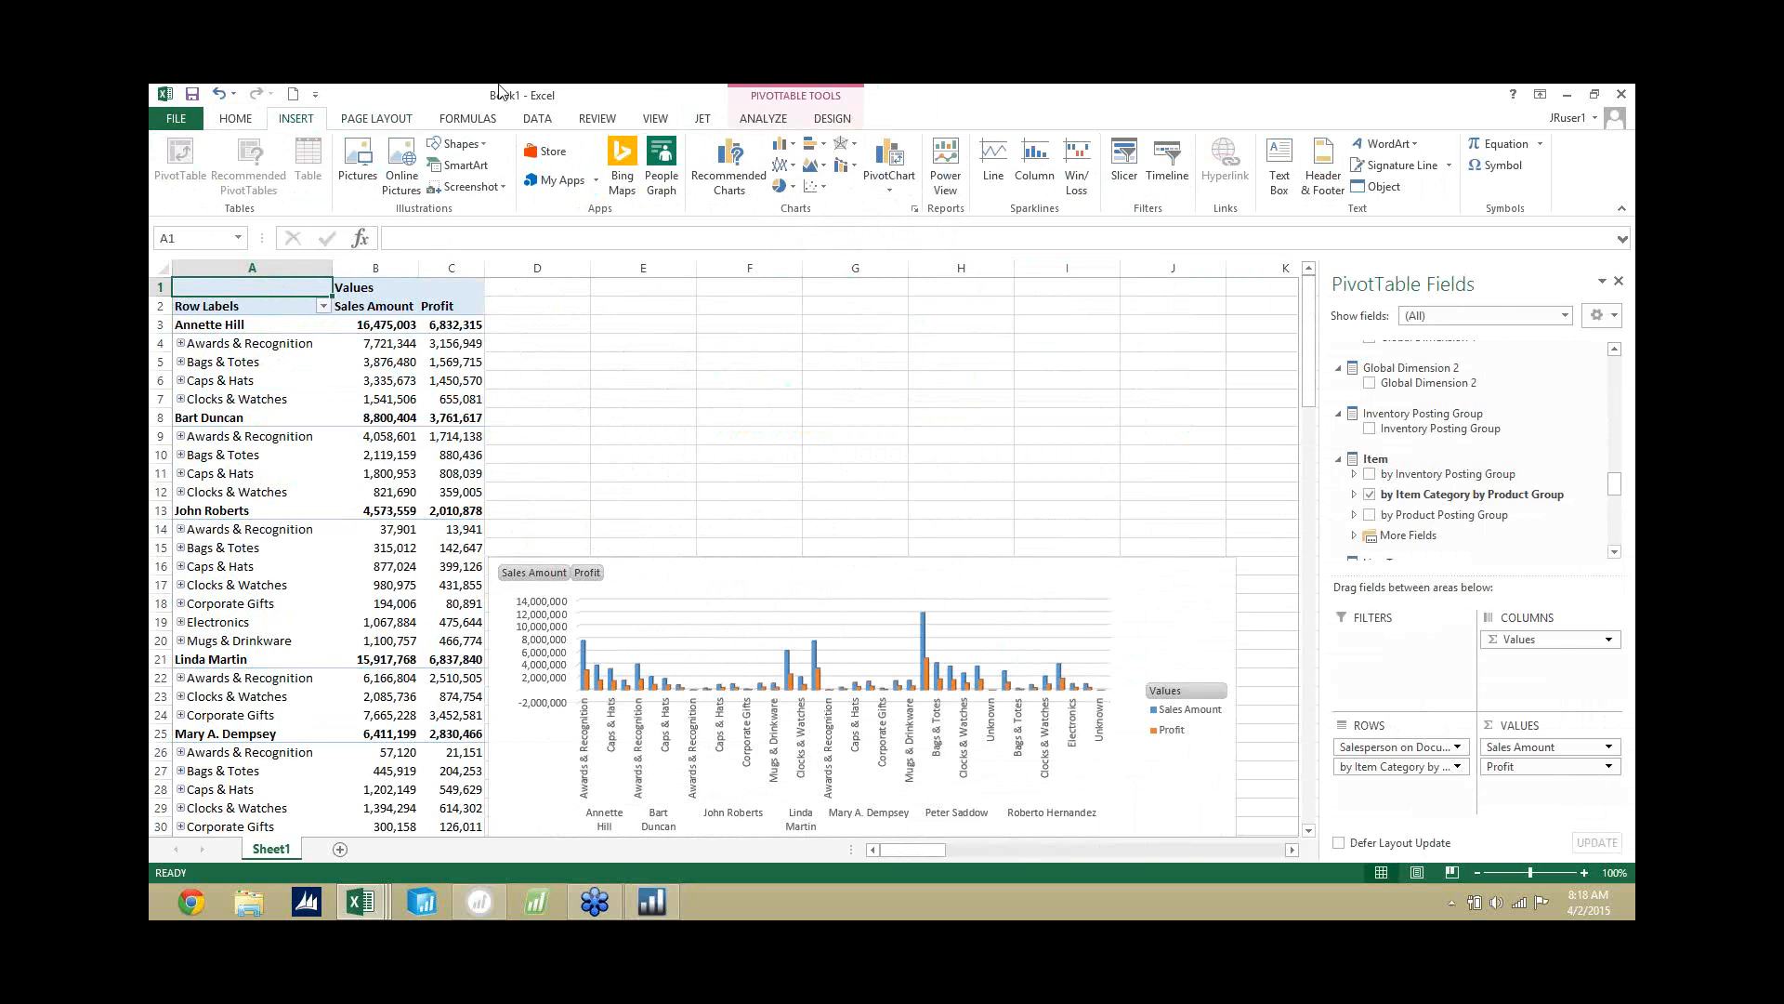
pyautogui.click(1125, 176)
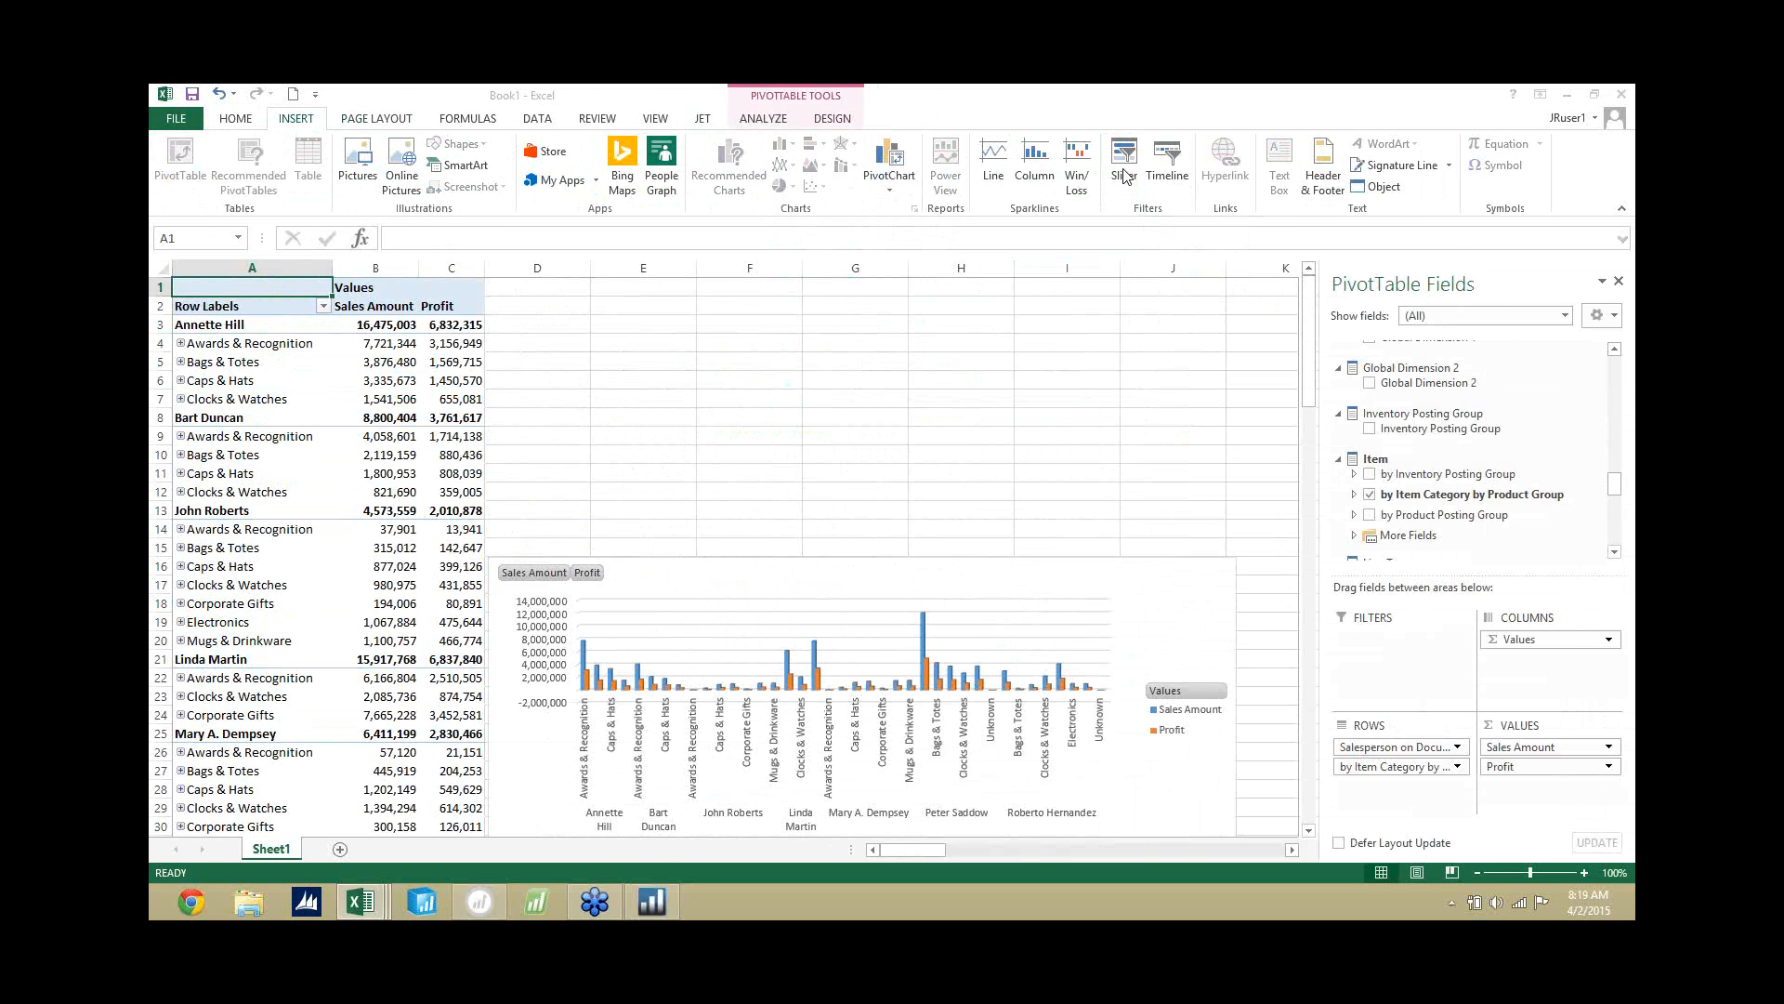
pyautogui.moveTo(966, 299); pyautogui.dragTo(839, 237)
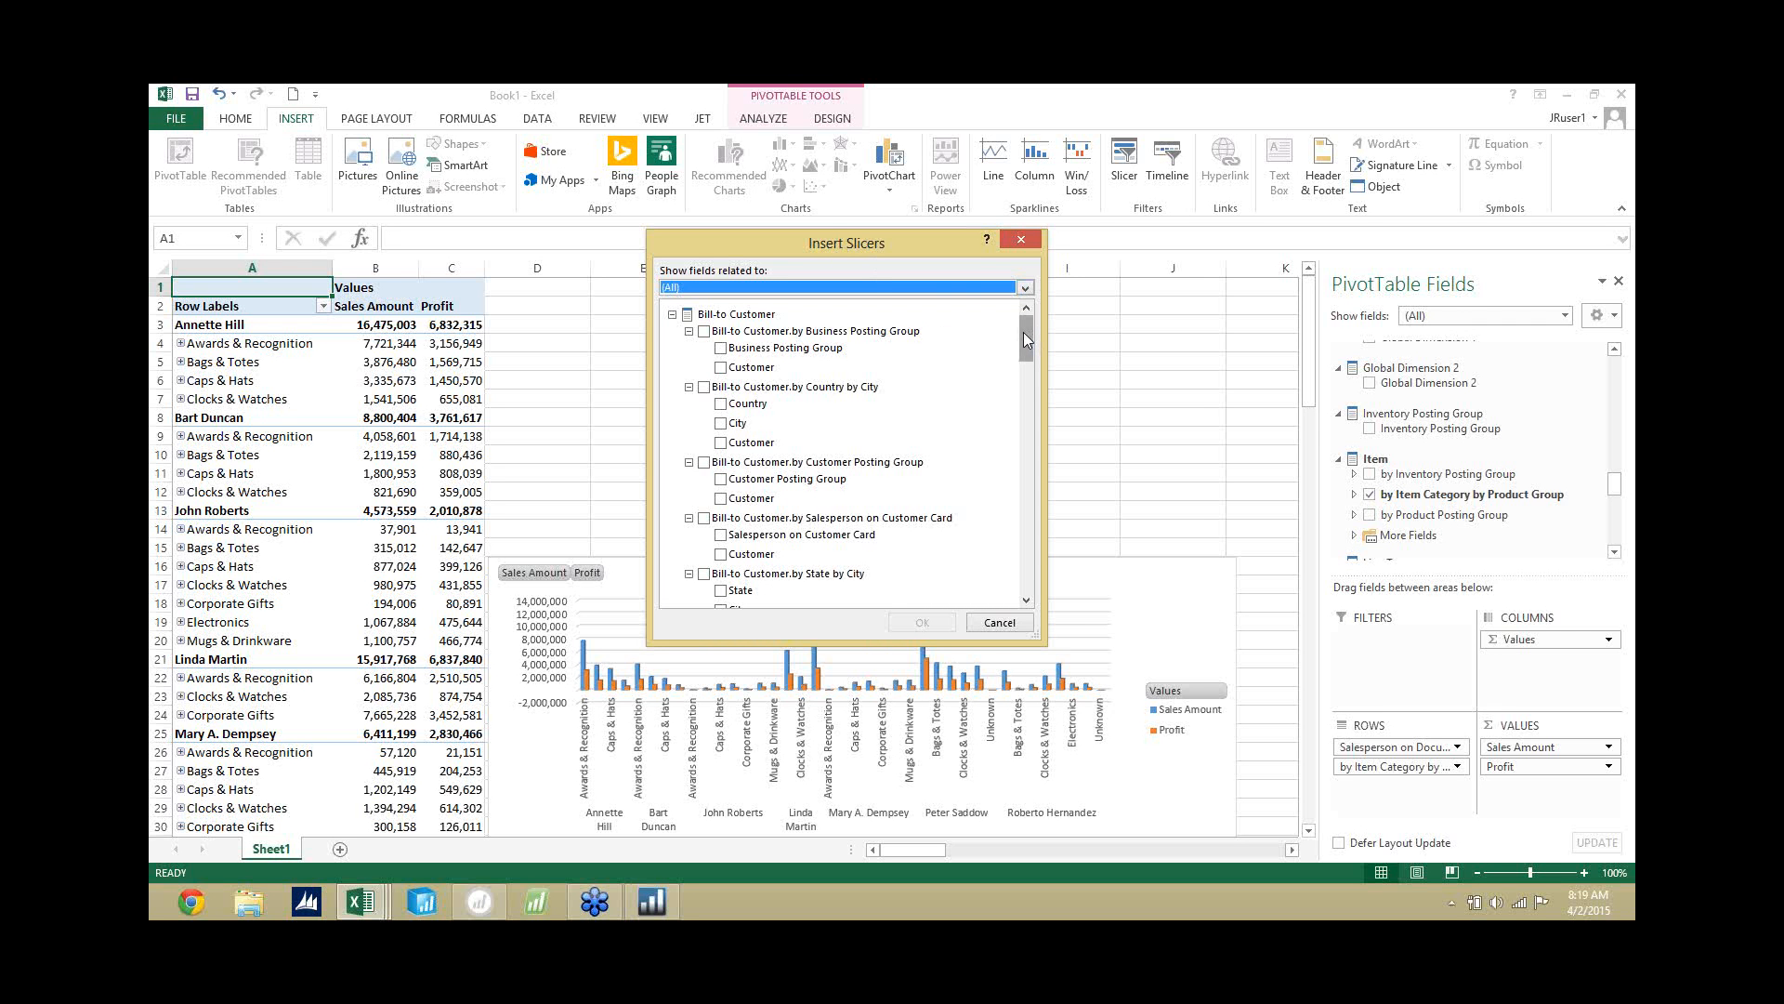
pyautogui.moveTo(1022, 331); pyautogui.dragTo(1011, 517)
pyautogui.click(705, 500)
pyautogui.scroll(3, 709, 502)
pyautogui.click(721, 408)
pyautogui.scroll(5, 746, 418)
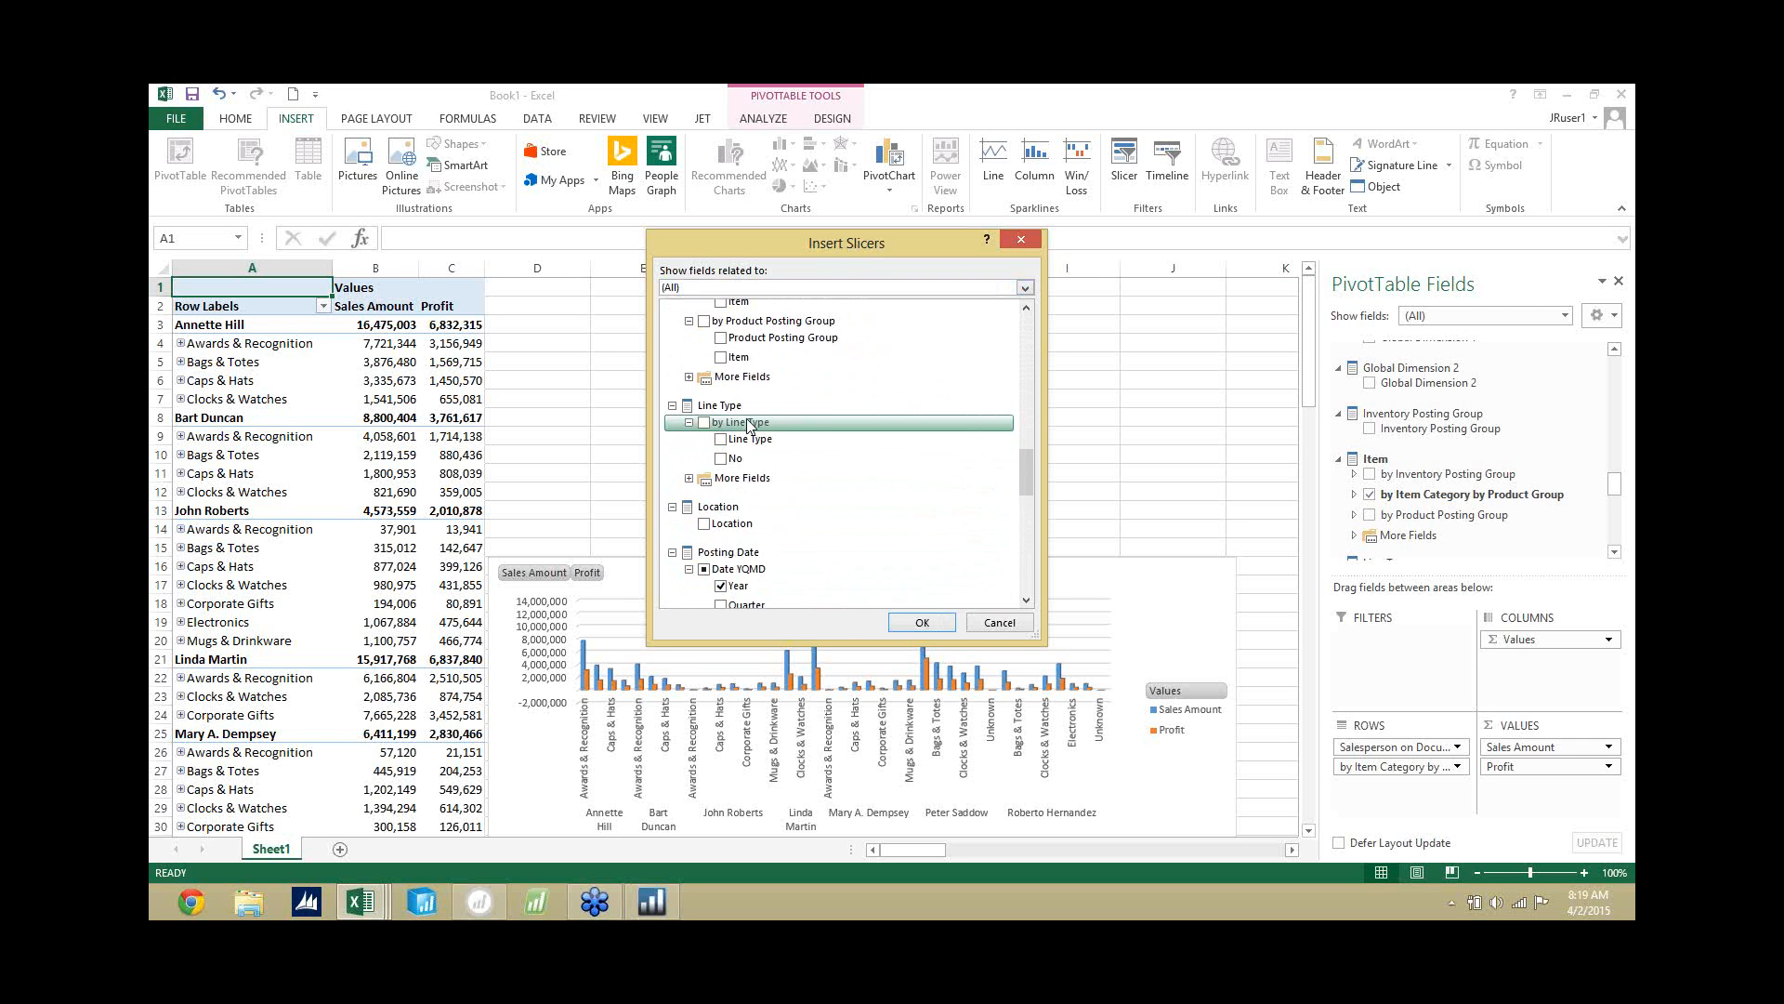
pyautogui.click(736, 401)
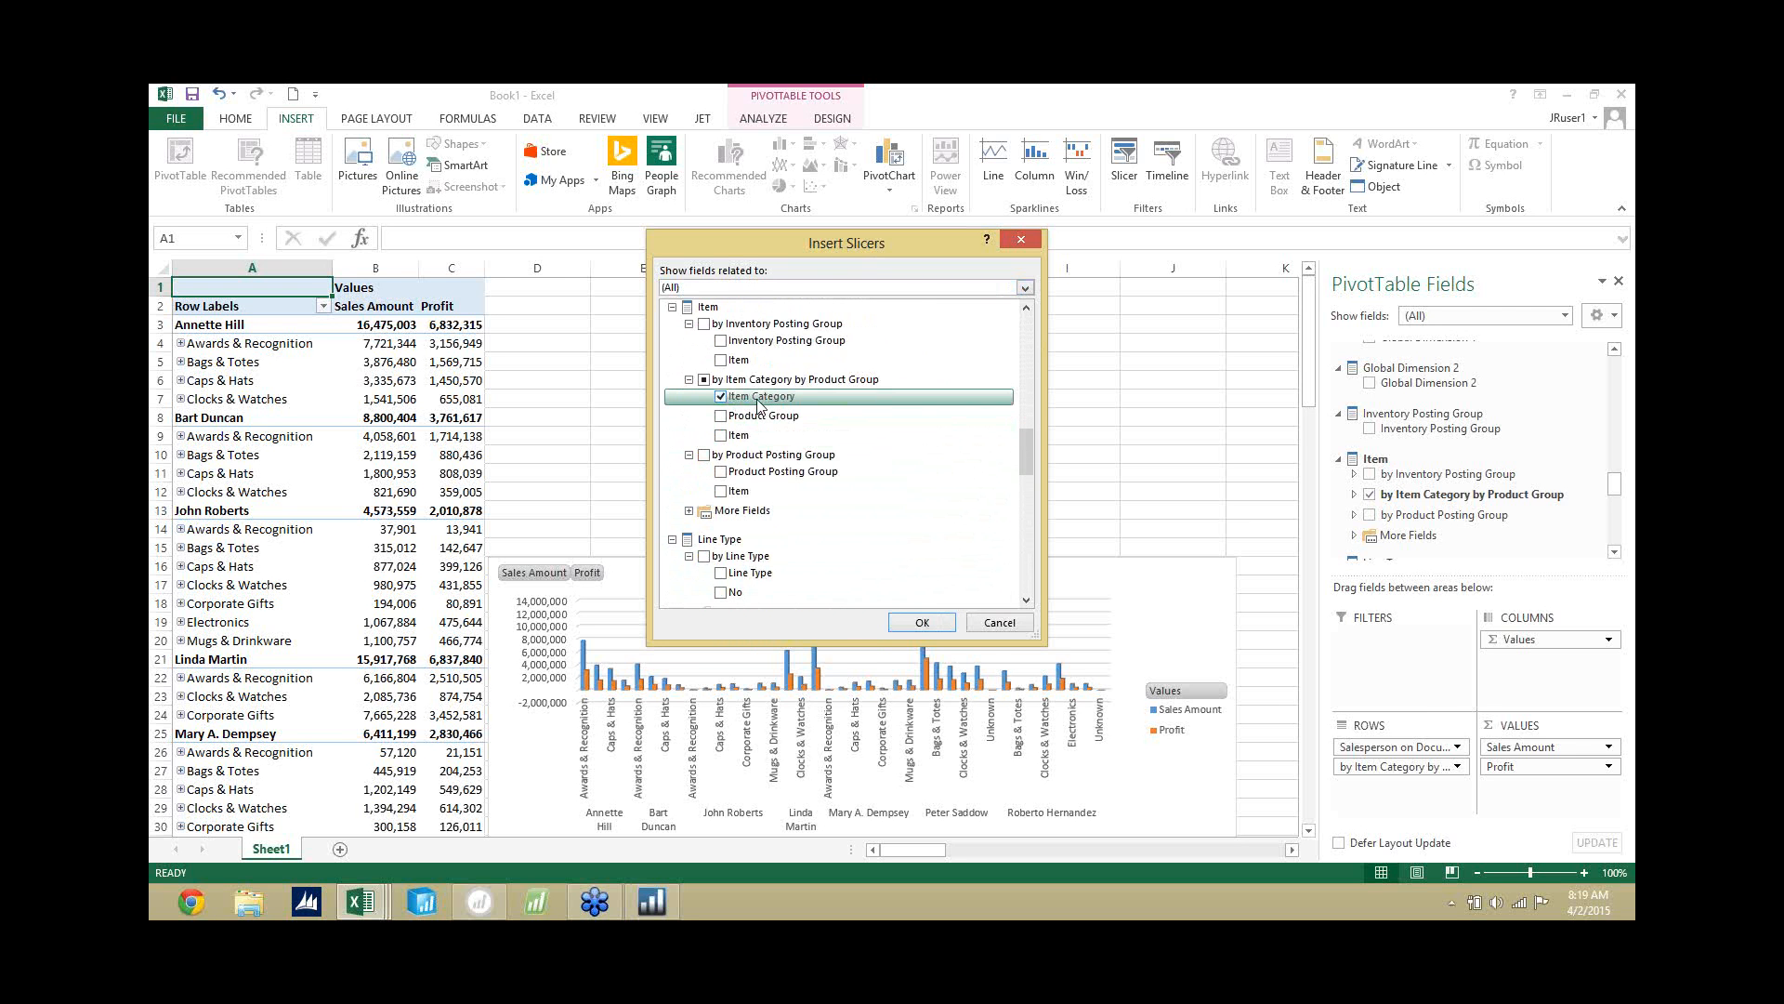
pyautogui.click(935, 626)
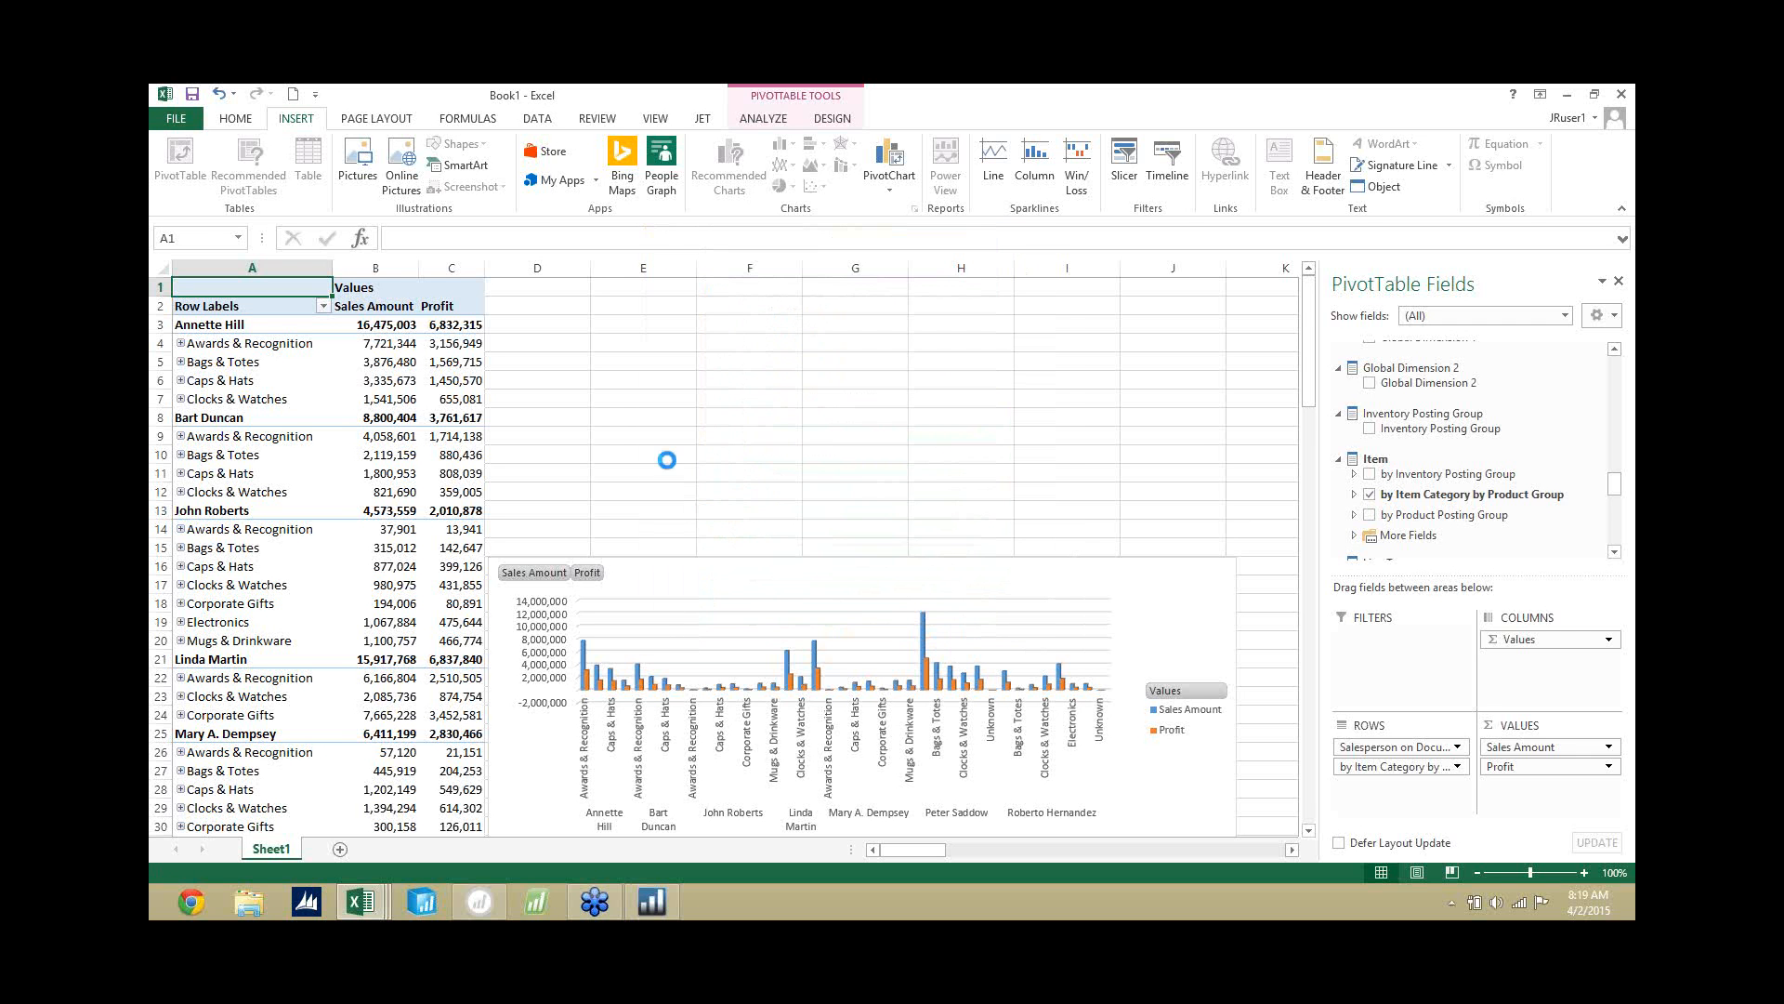
# Arrange the Item Category, Year and Salesperson on Document slicers side by side above the chart.
pyautogui.moveTo(667, 402); pyautogui.dragTo(568, 300)
pyautogui.moveTo(754, 457); pyautogui.dragTo(794, 301)
pyautogui.moveTo(805, 496); pyautogui.dragTo(1001, 301)
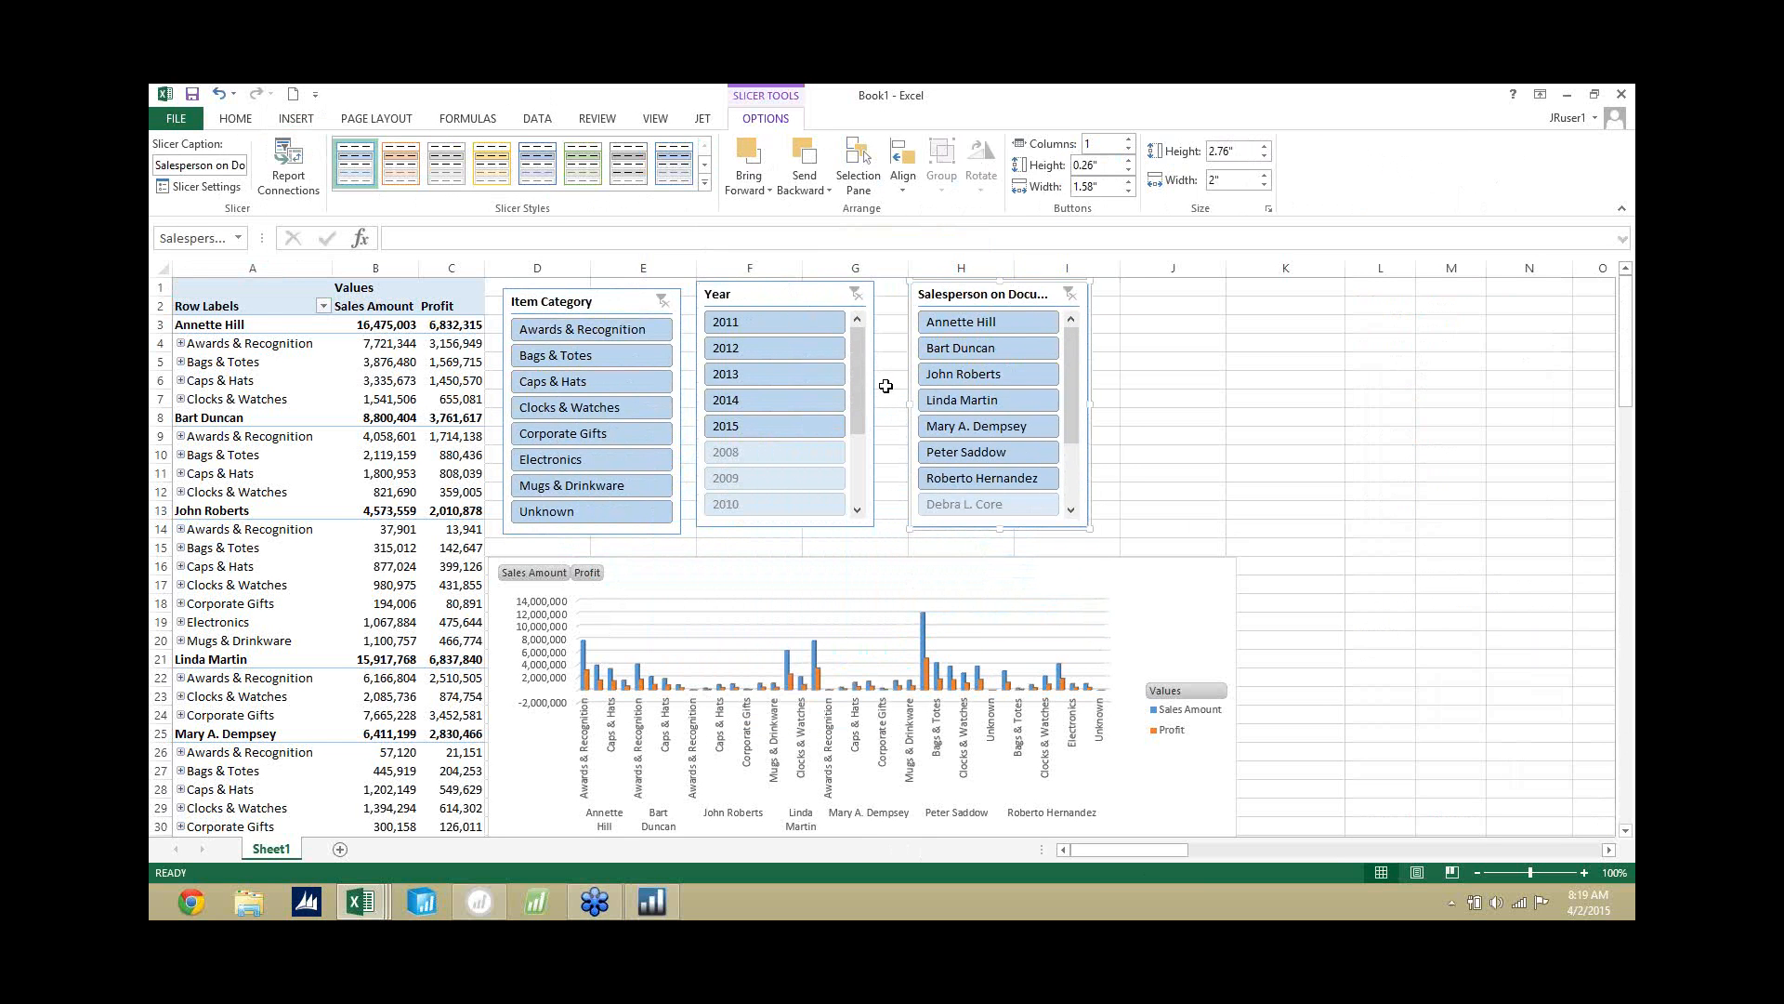
# Filter the pivot table to 2011, the categories Awards & Recognition, Bags & Totes and Caps & Hats, and the first two salespeople.
pyautogui.click(772, 321)
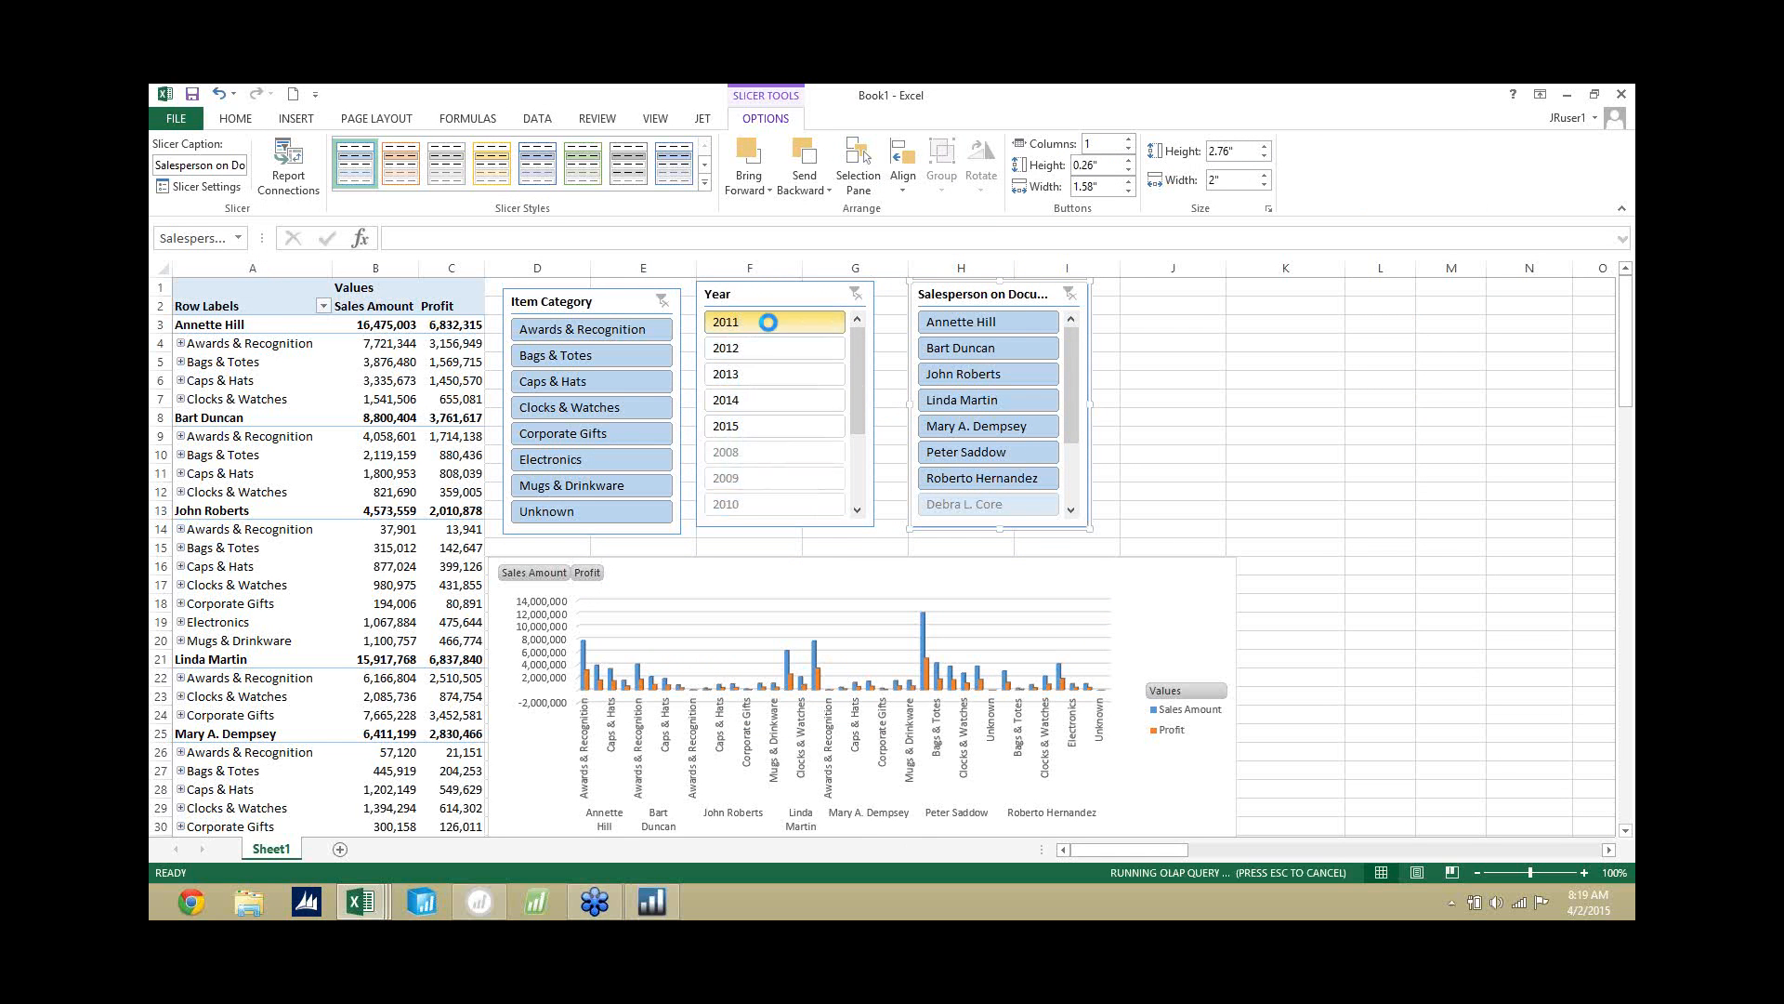
pyautogui.click(591, 334)
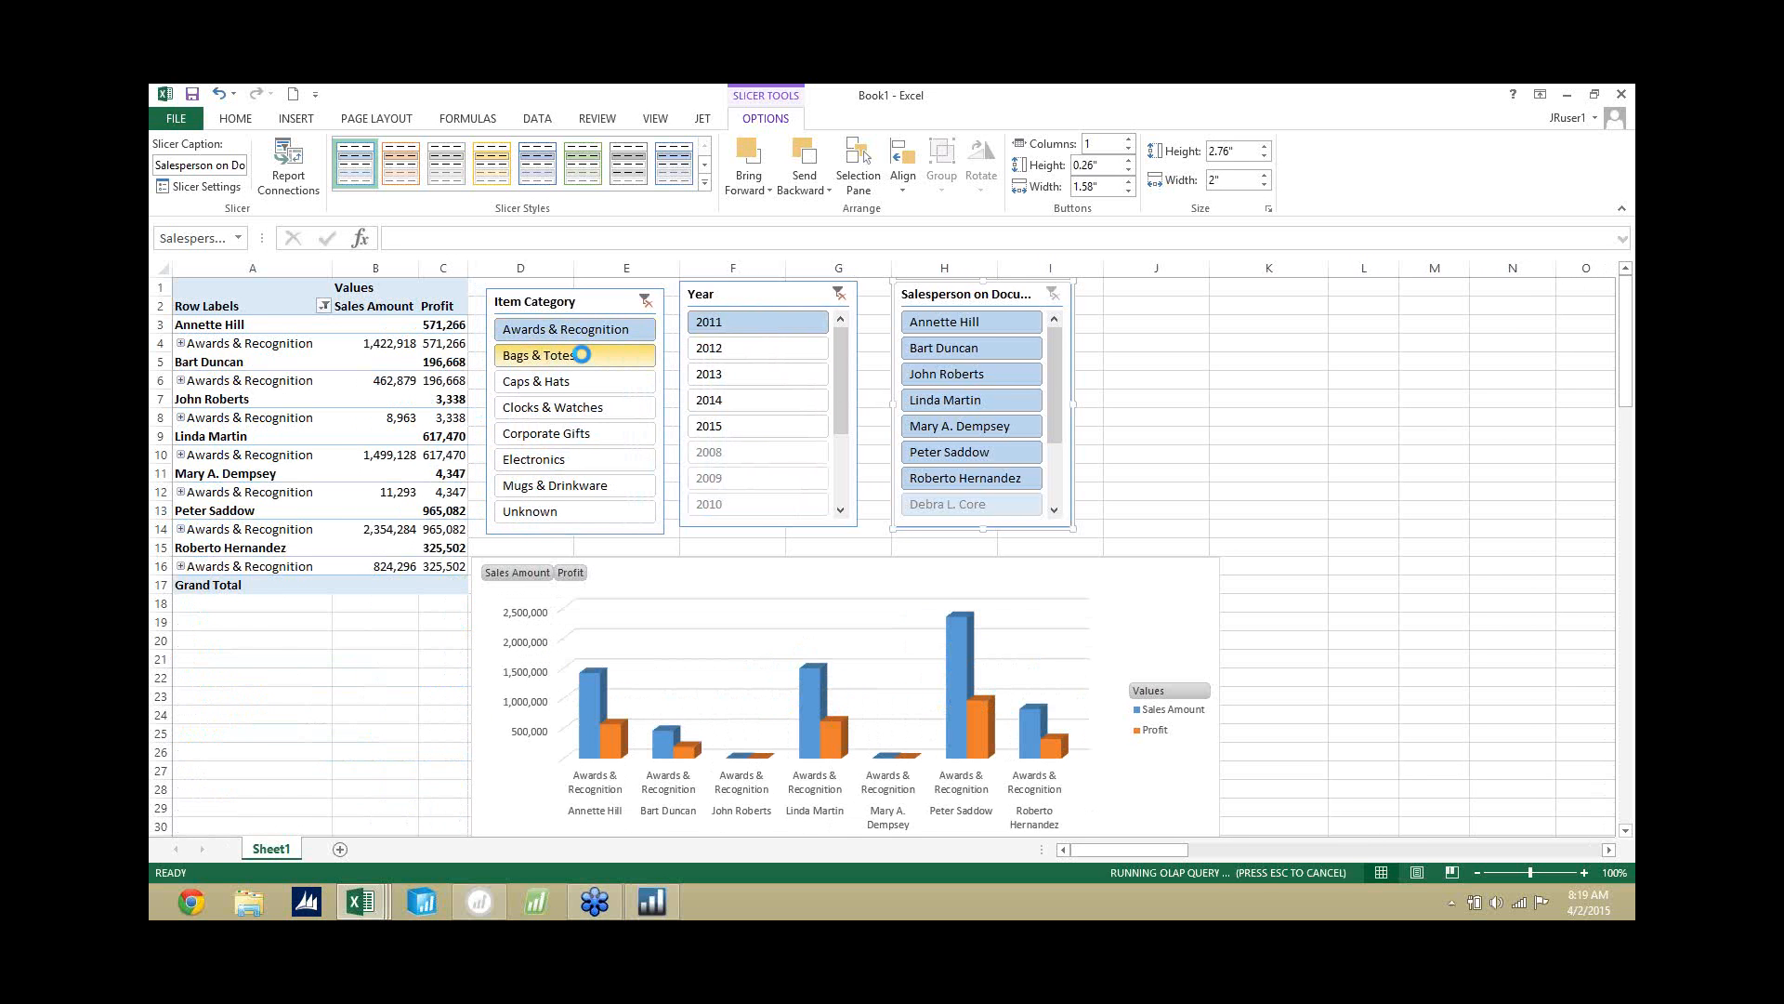
pyautogui.keyDown('ctrl'); pyautogui.click(586, 358); pyautogui.keyUp('ctrl')
pyautogui.keyDown('ctrl'); pyautogui.click(610, 383); pyautogui.keyUp('ctrl')
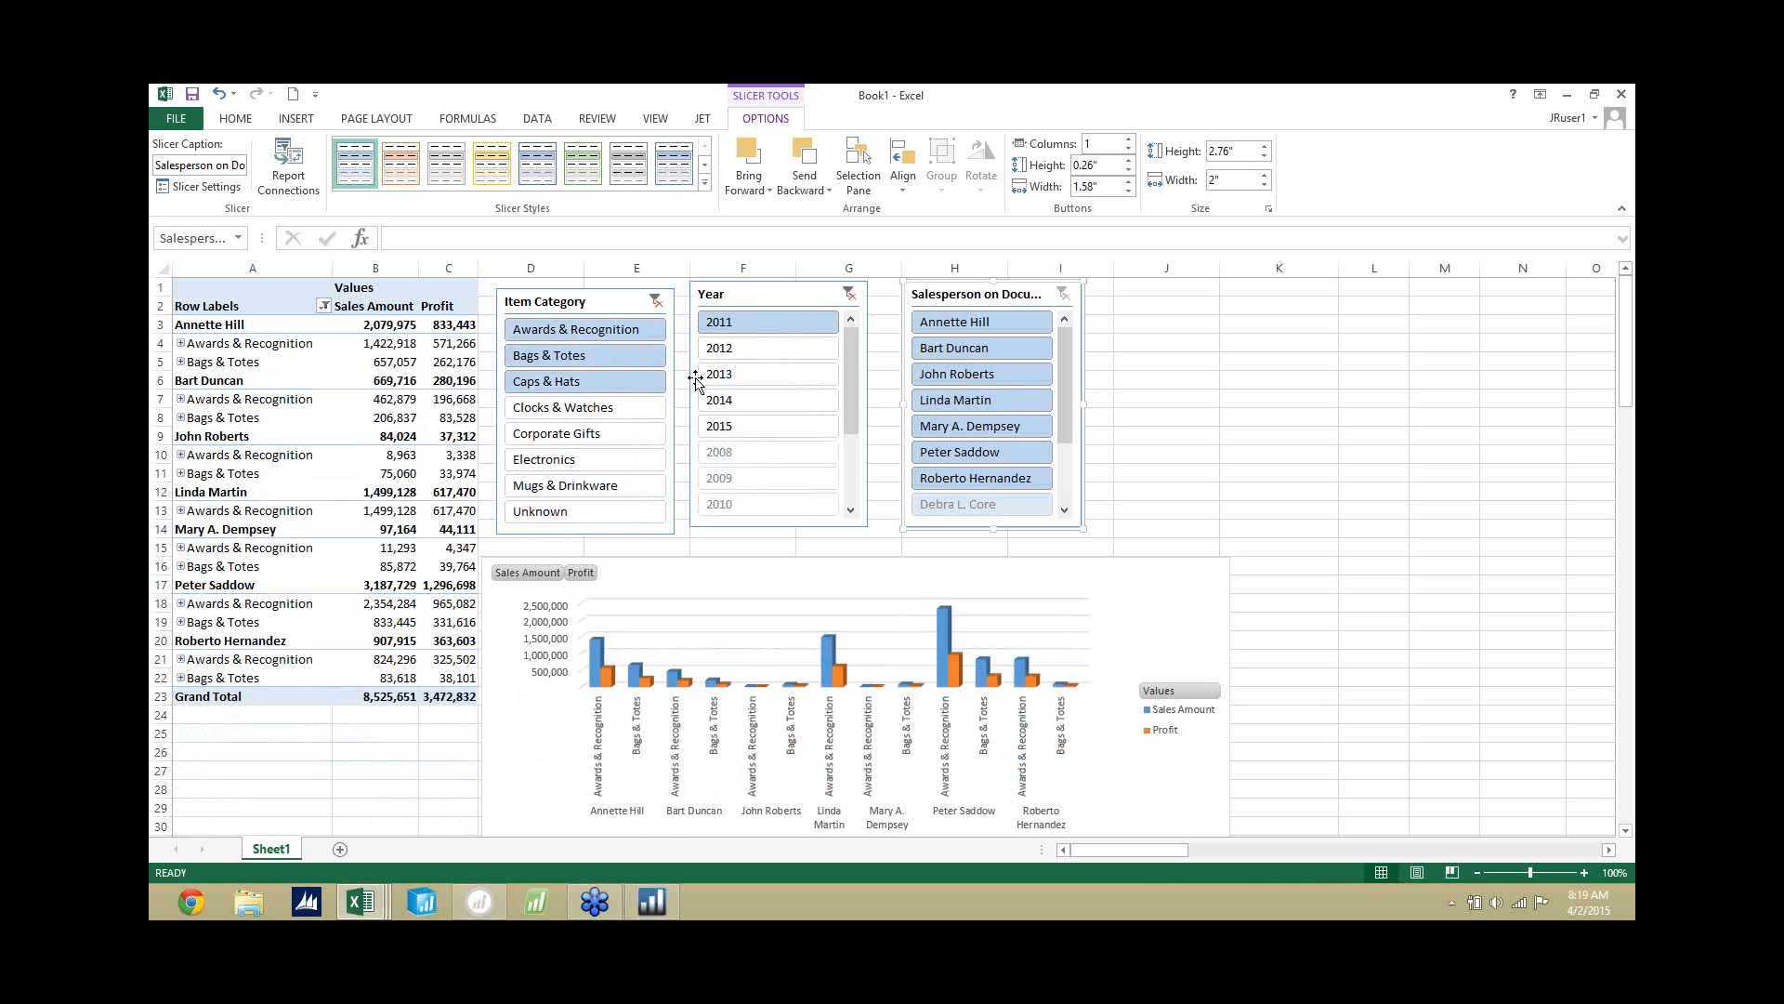
pyautogui.click(1006, 320)
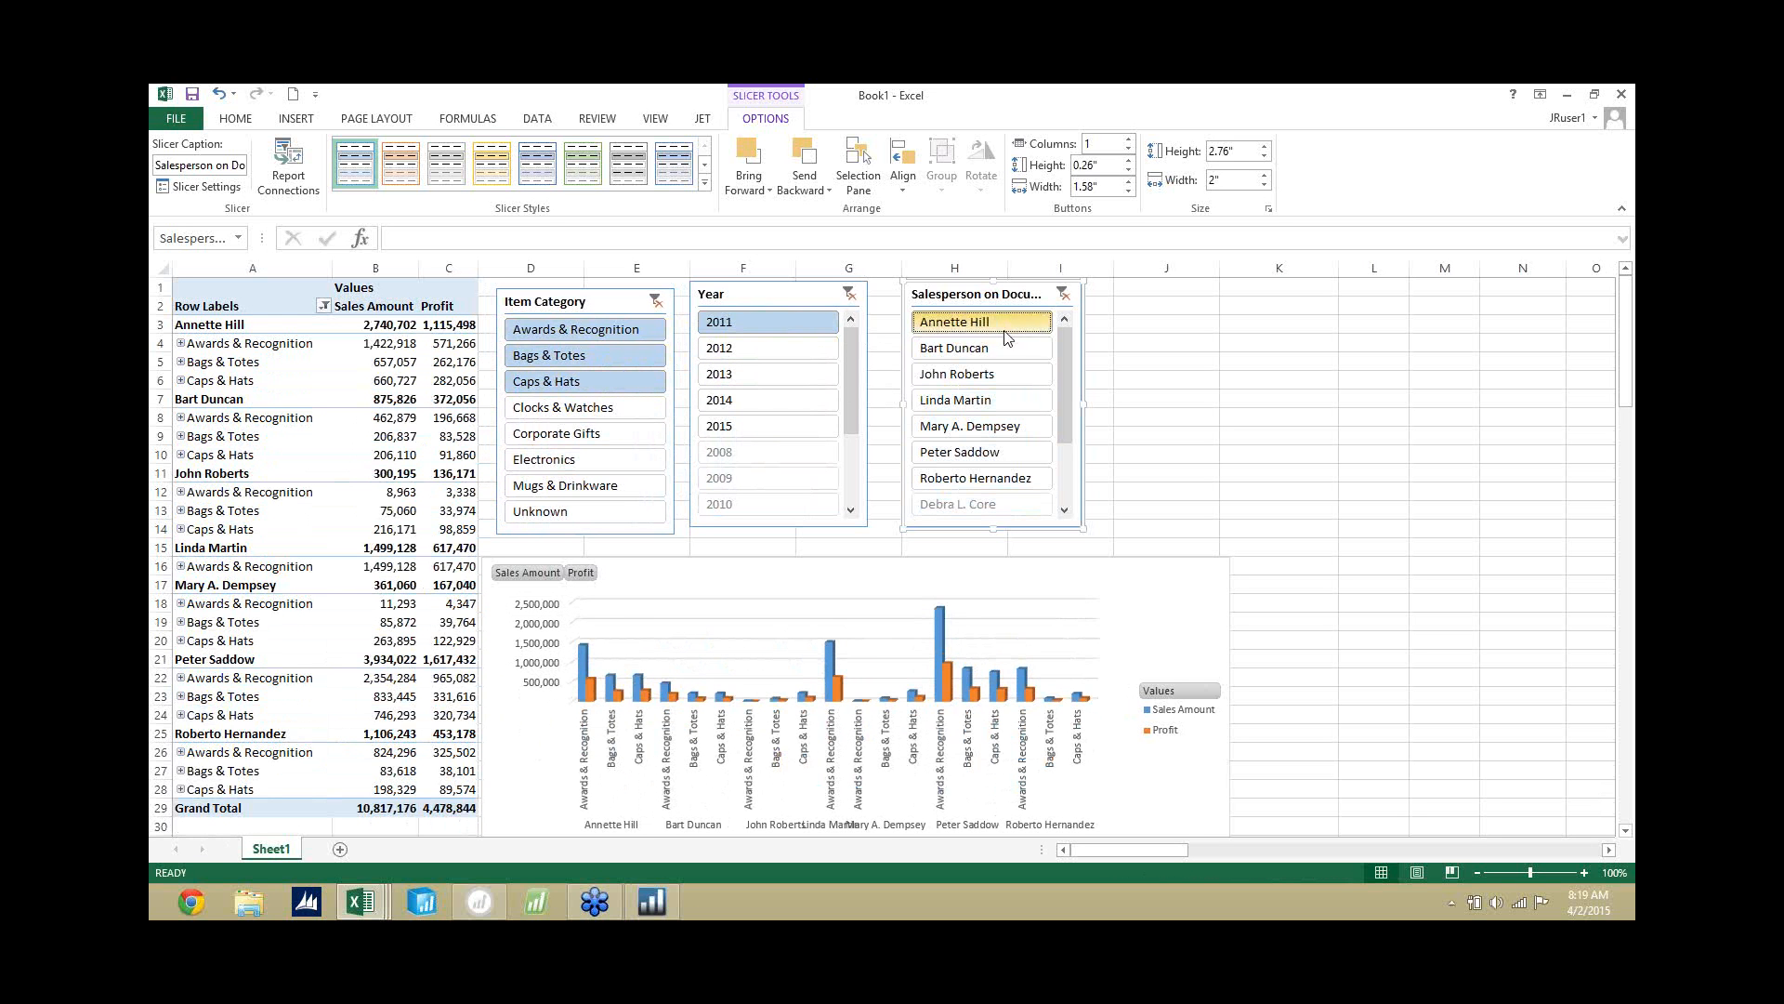
pyautogui.keyDown('ctrl'); pyautogui.click(1001, 344); pyautogui.keyUp('ctrl')
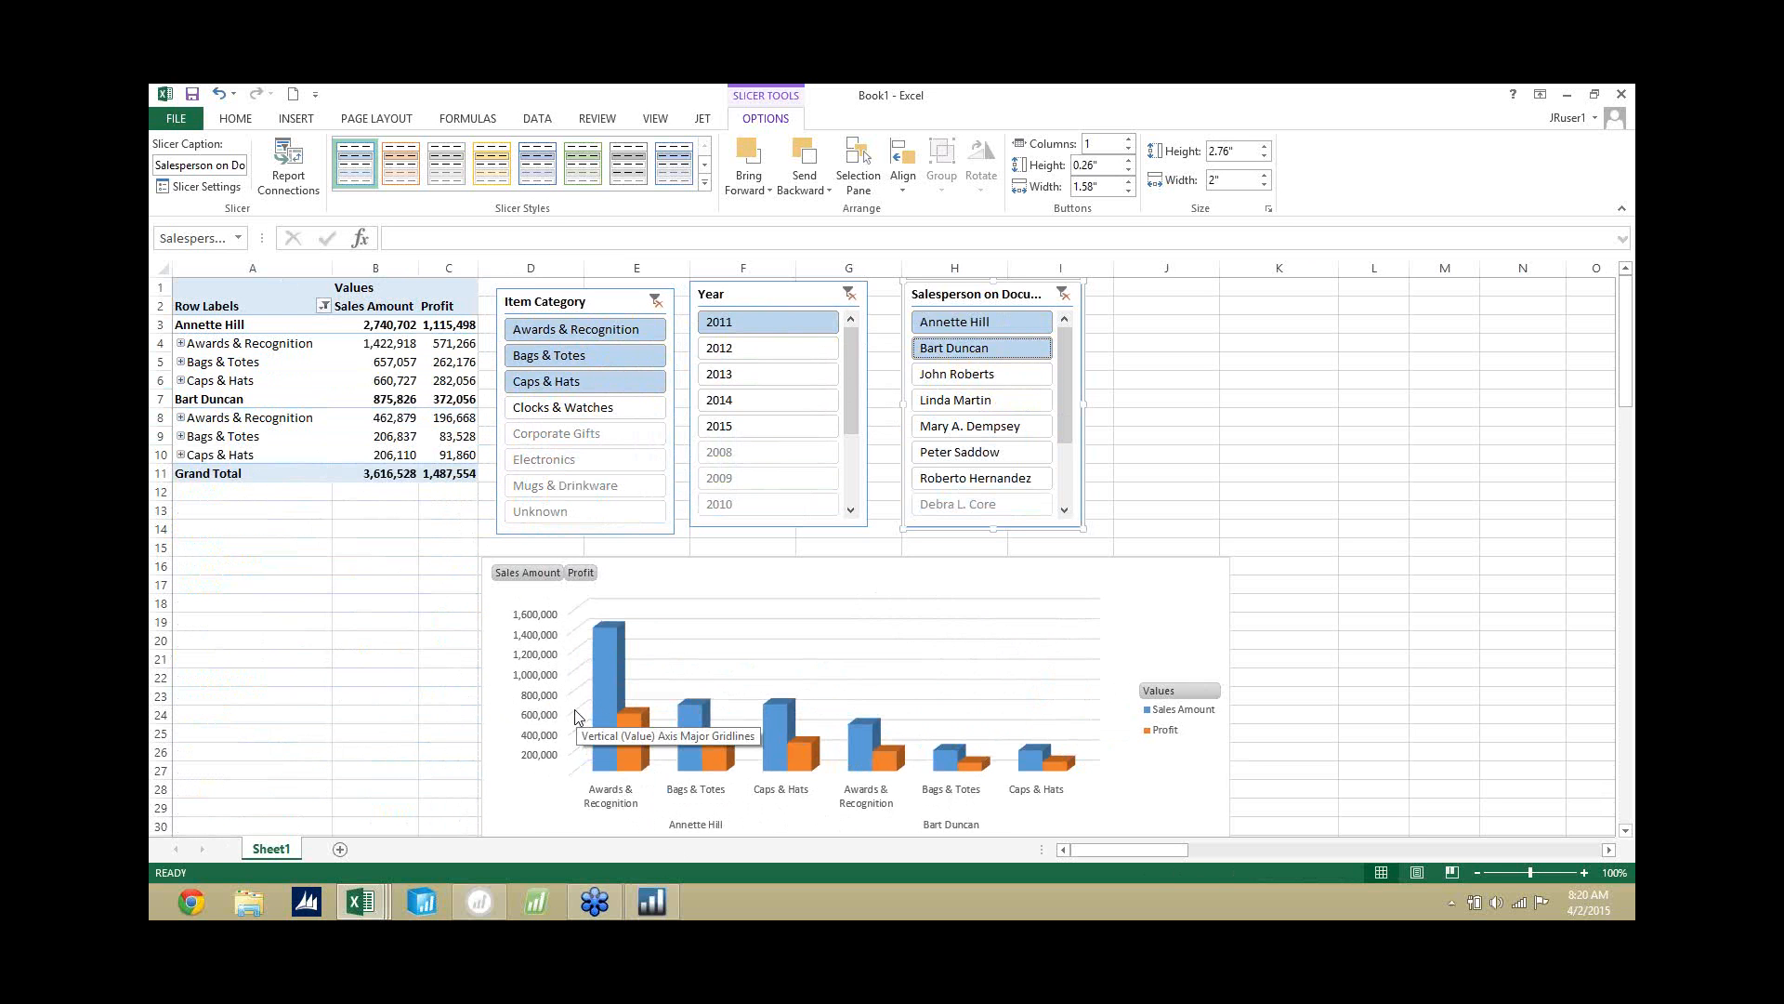
# Switch to the NAV033 - Enterprise - Sales Dashboard workbook and review the charts and slicers on its Sales Dashboard sheet.
pyautogui.click(360, 897)
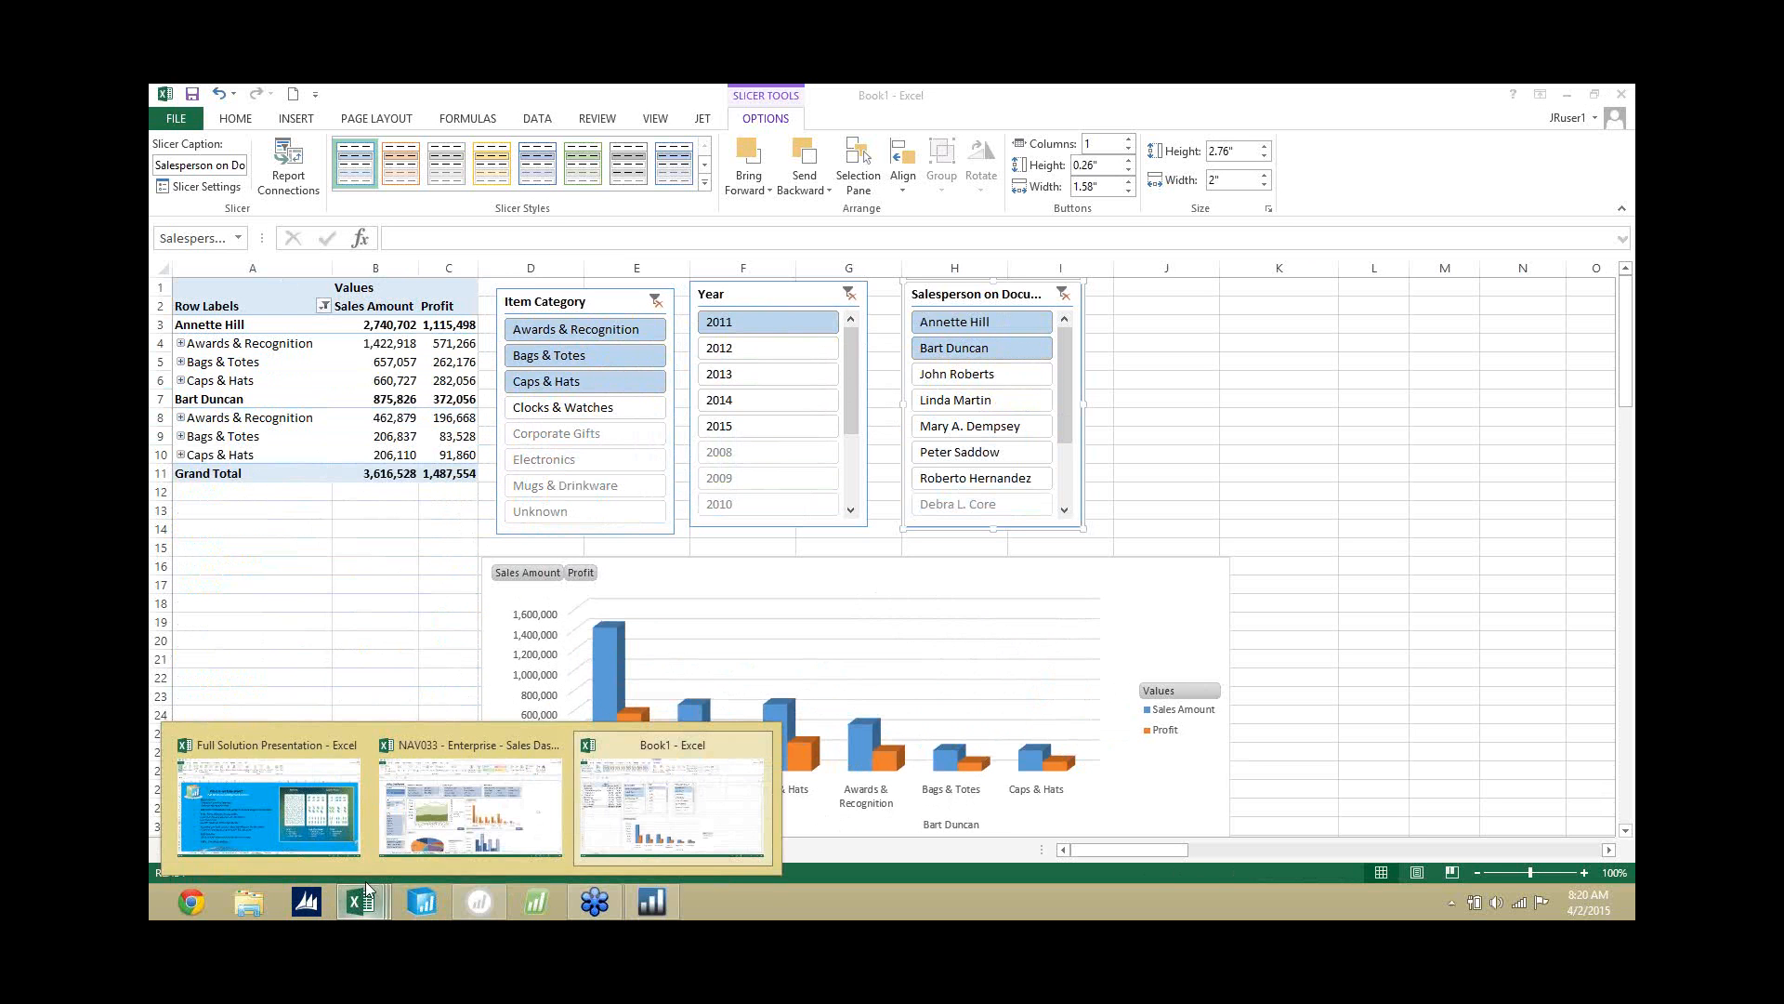
pyautogui.click(436, 825)
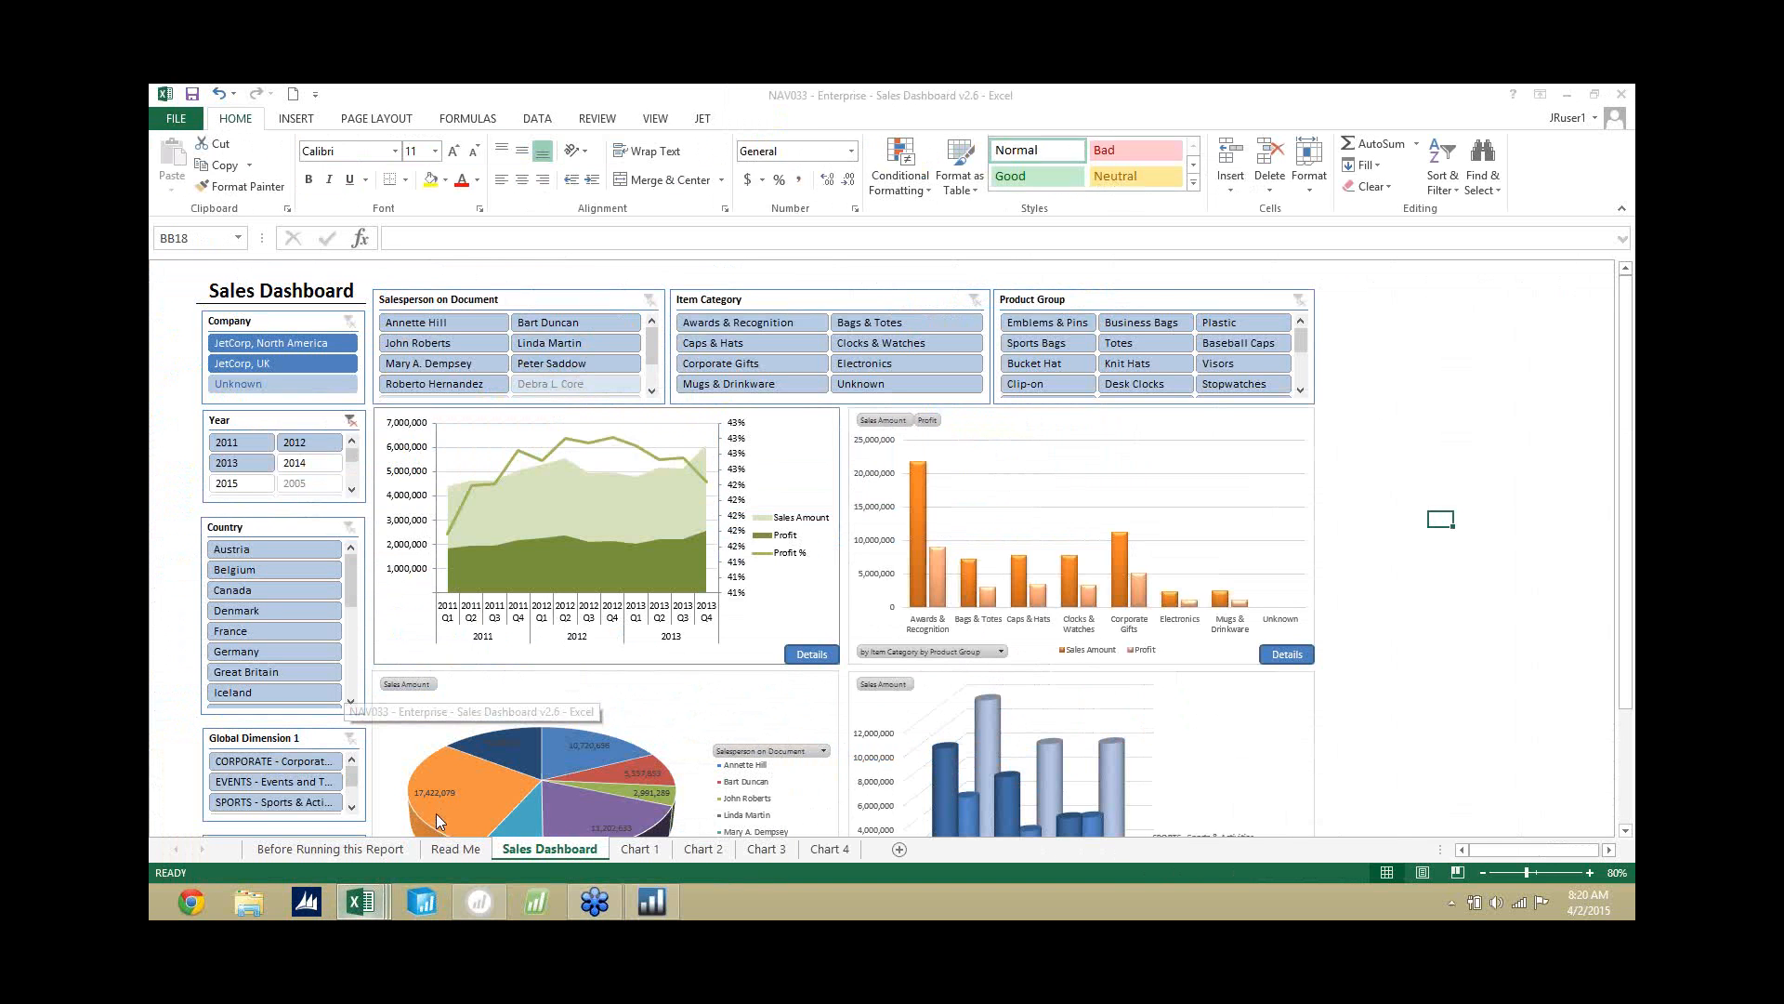
pyautogui.click(1431, 420)
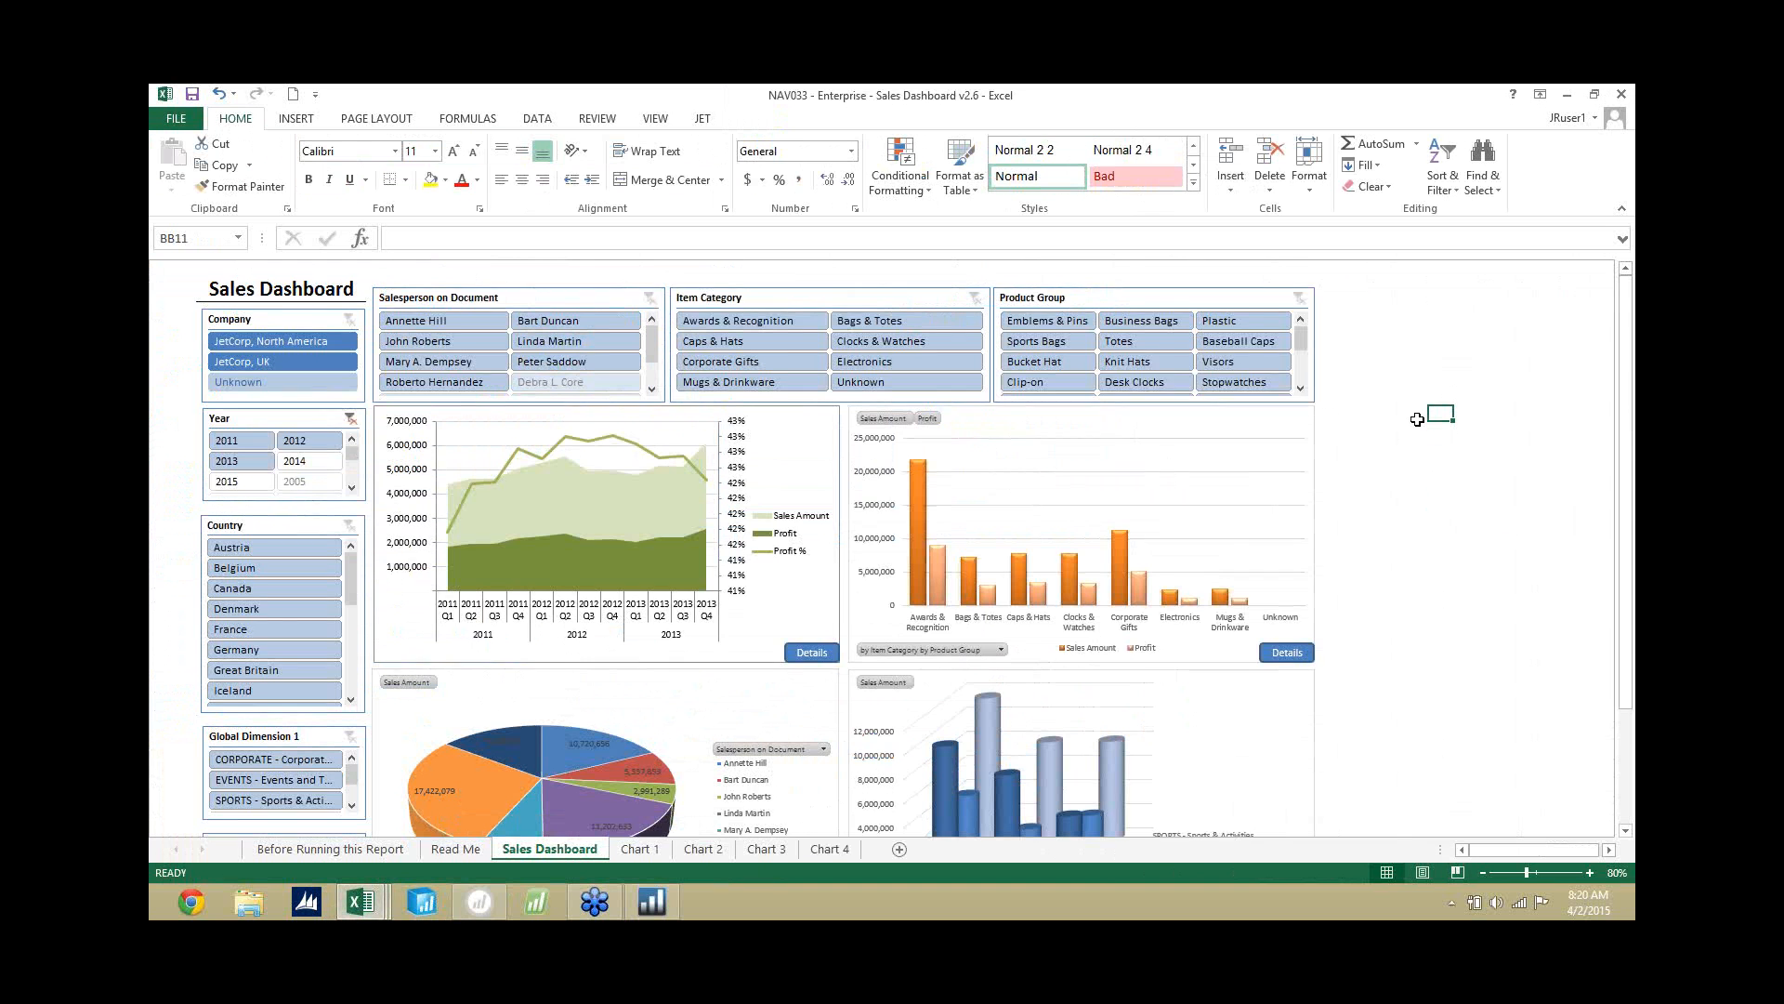
pyautogui.scroll(-1, 1416, 419)
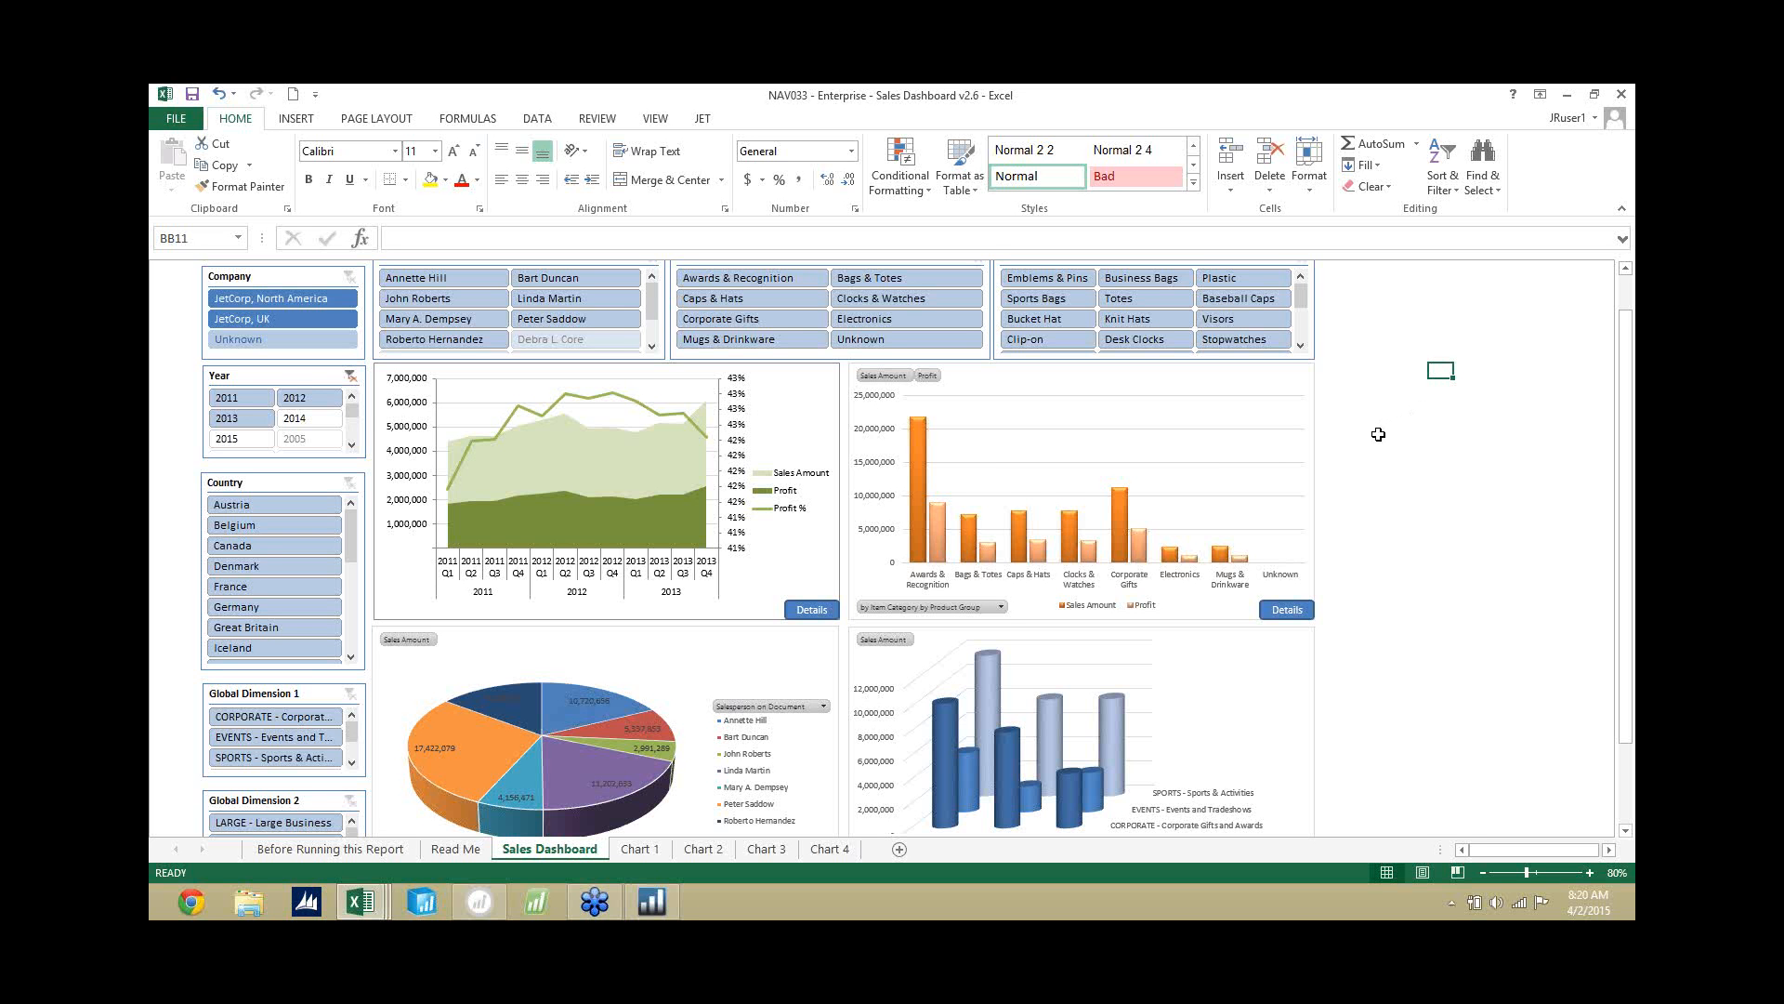
pyautogui.scroll(1, 1376, 426)
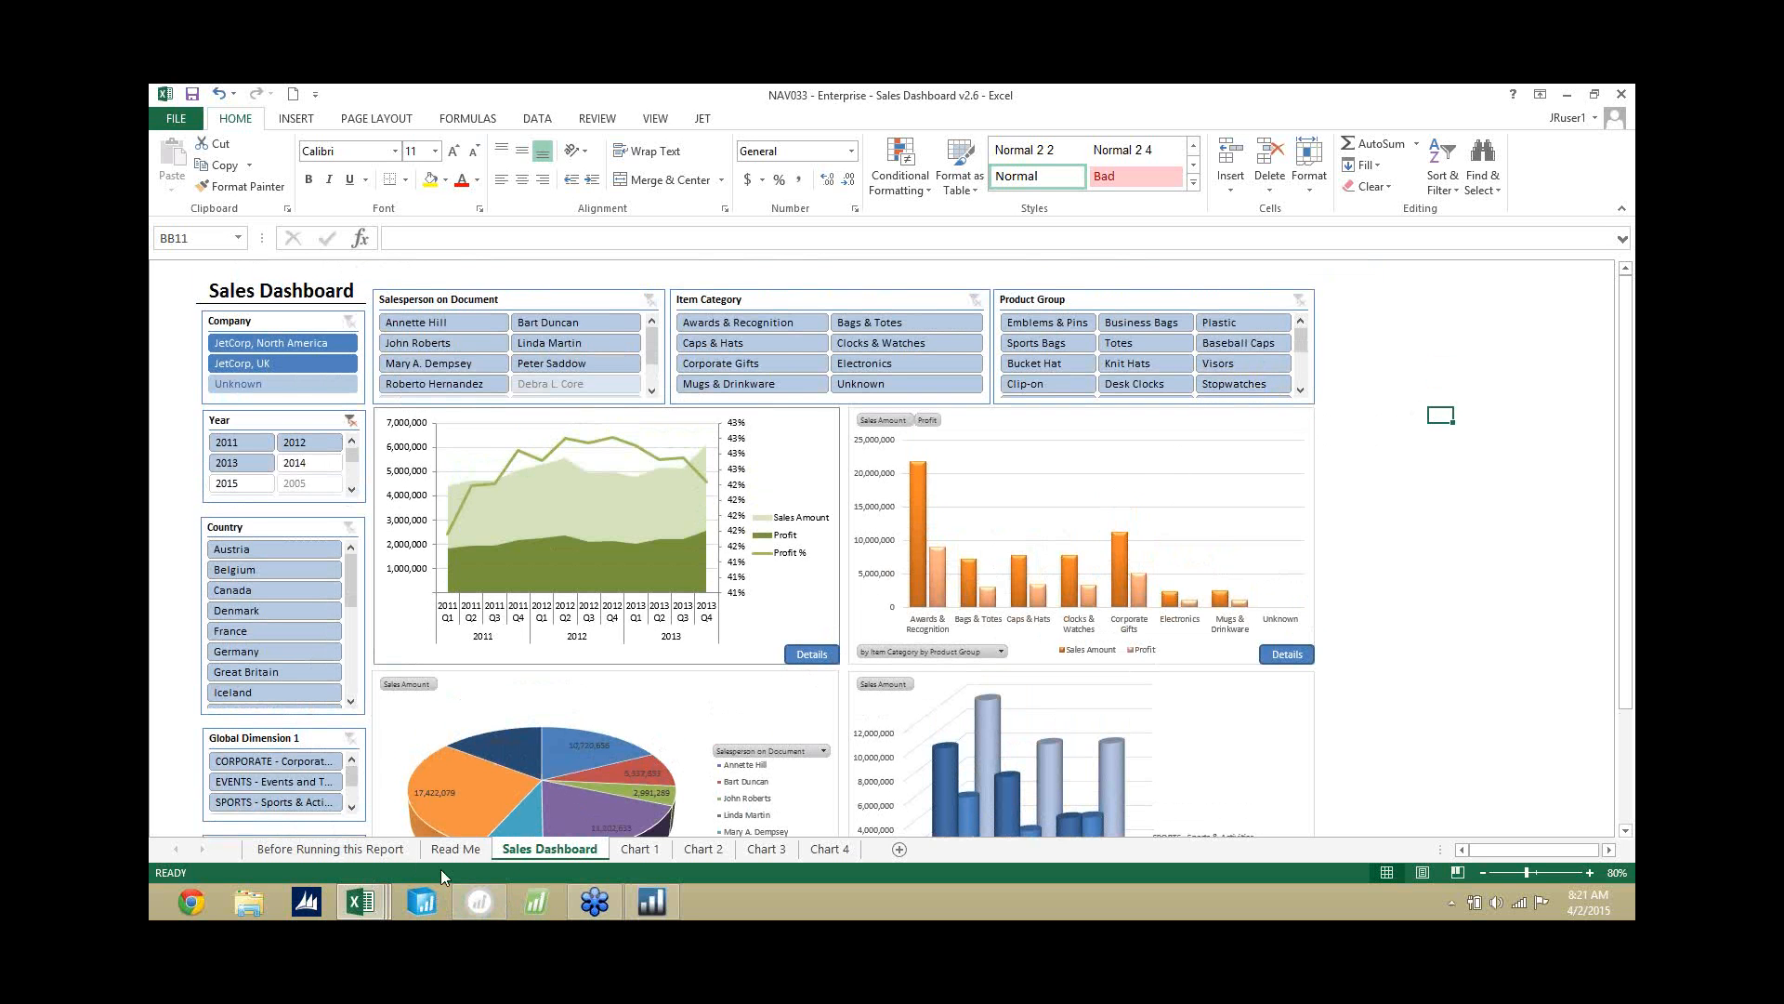
# Switch to Jet Dashboard Builder, open the Revenue & Cash Balance dashboard and examine its Revenue by Business Group and Cash Balance charts.
pyautogui.moveTo(482, 907)
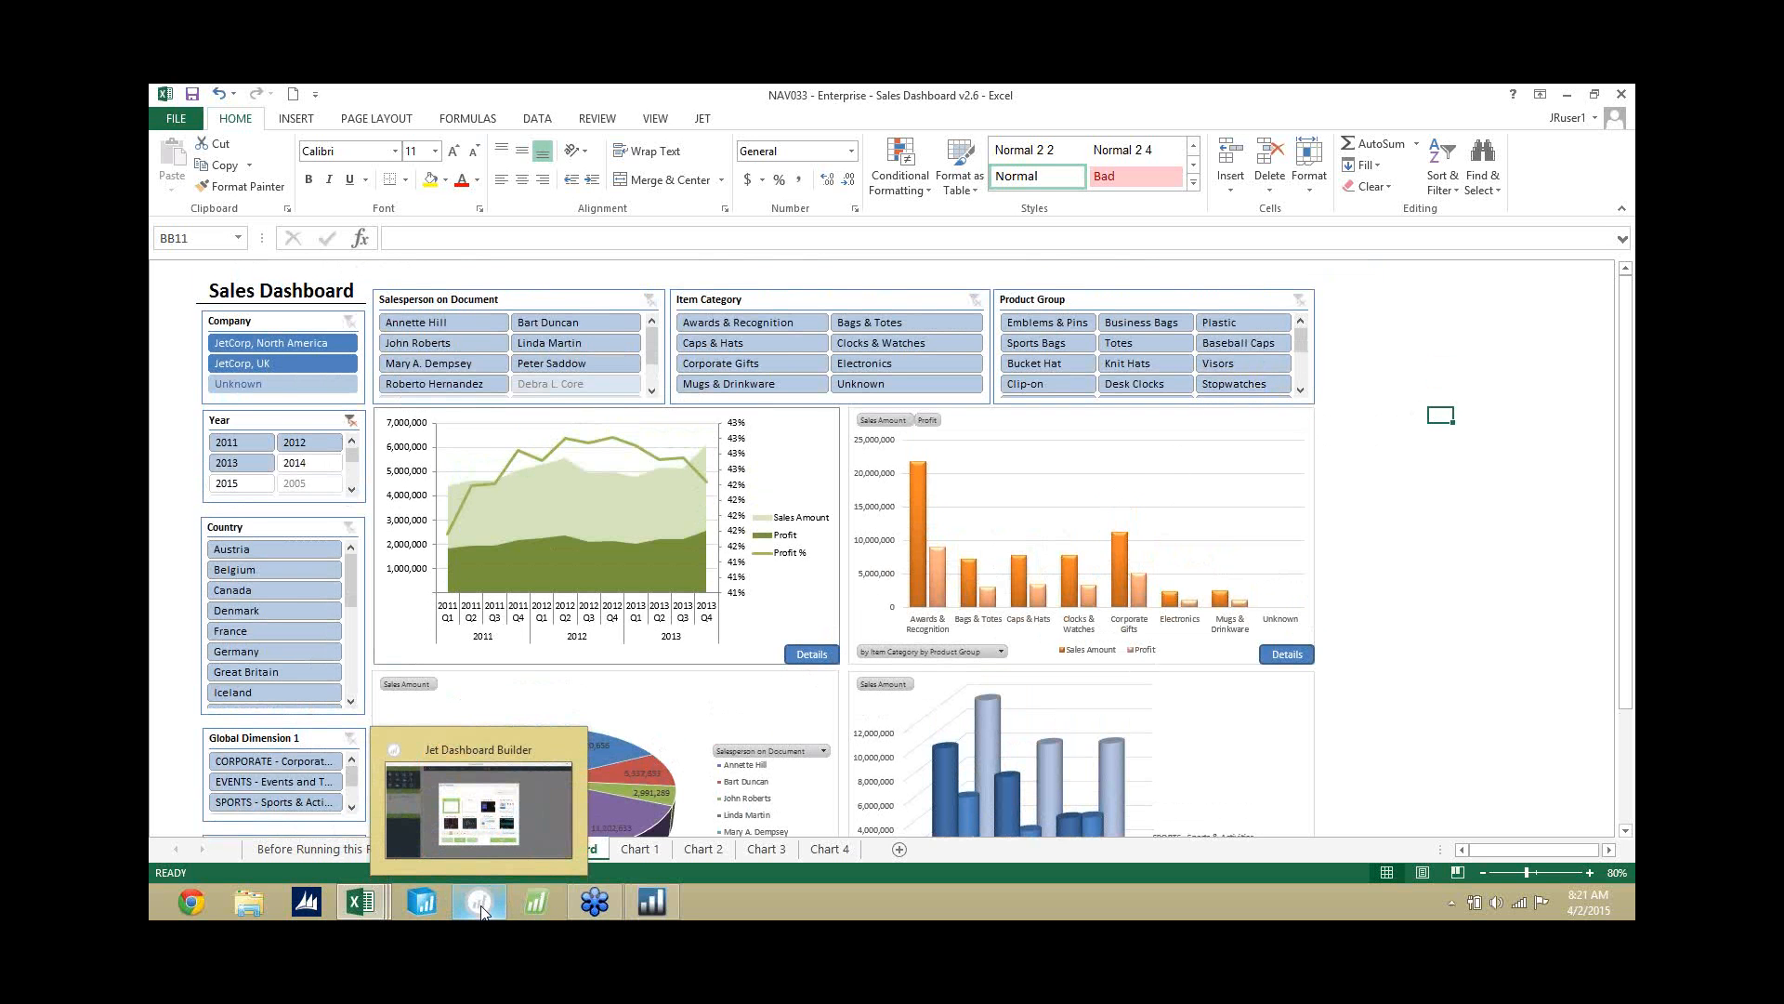
pyautogui.click(483, 907)
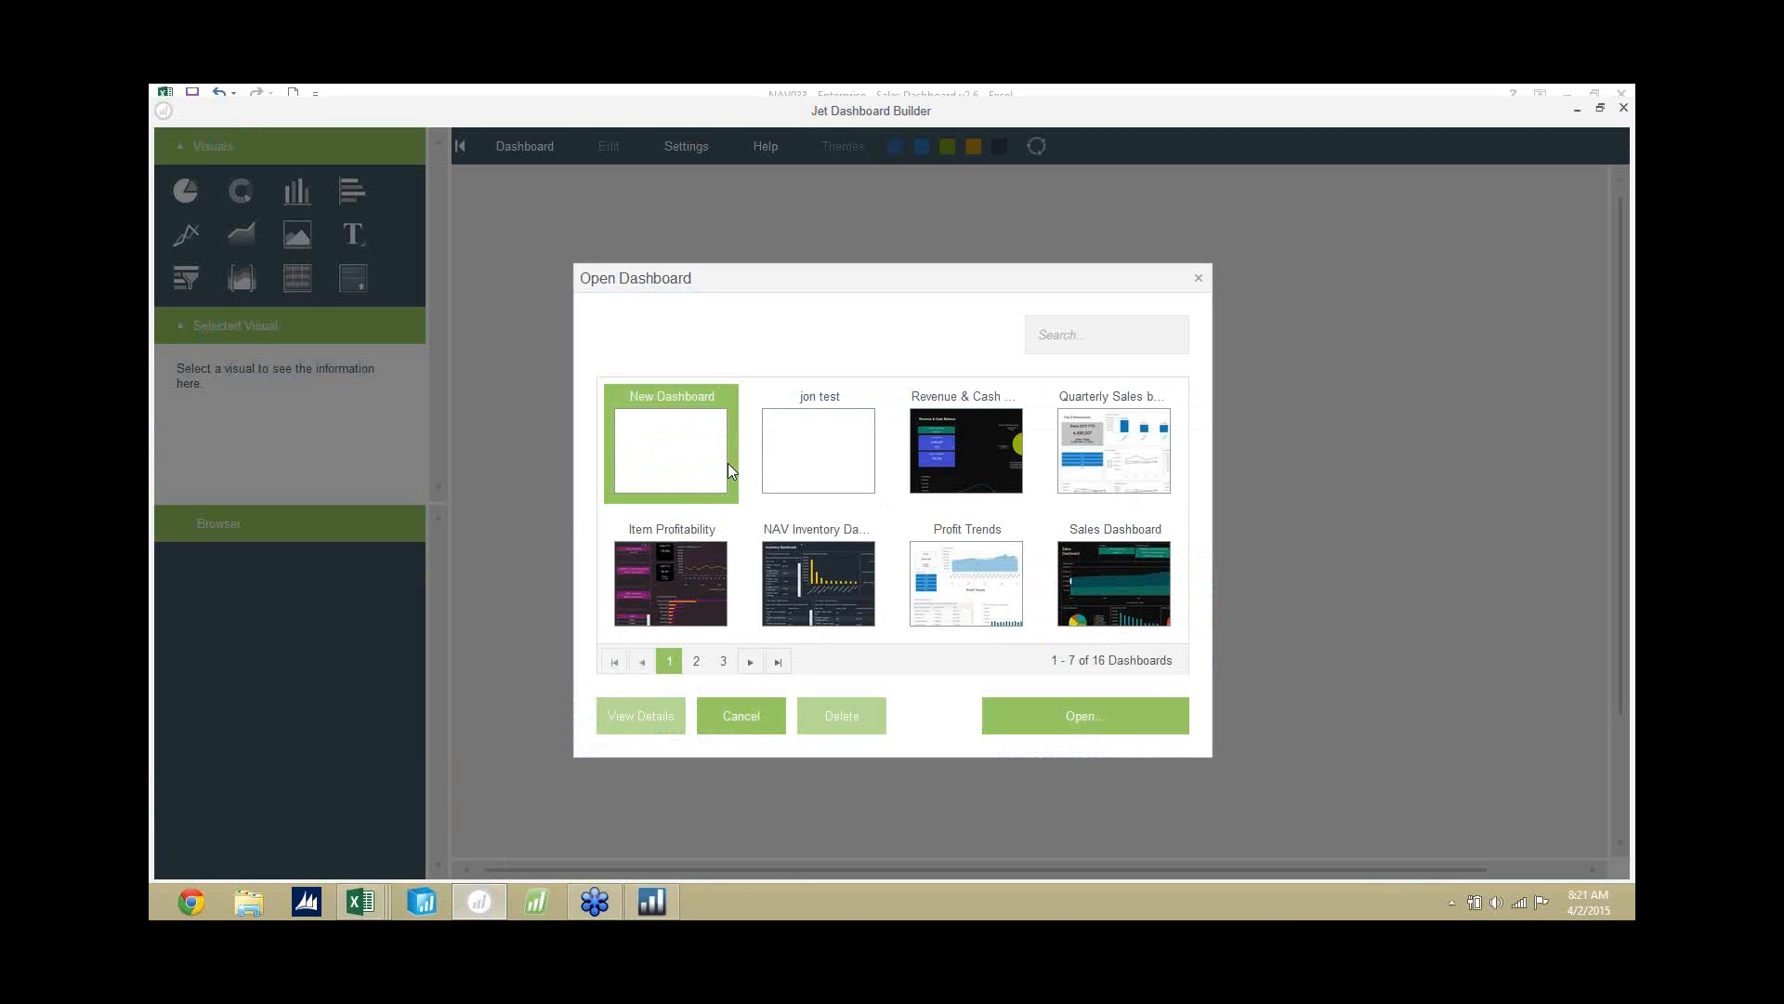
pyautogui.click(963, 435)
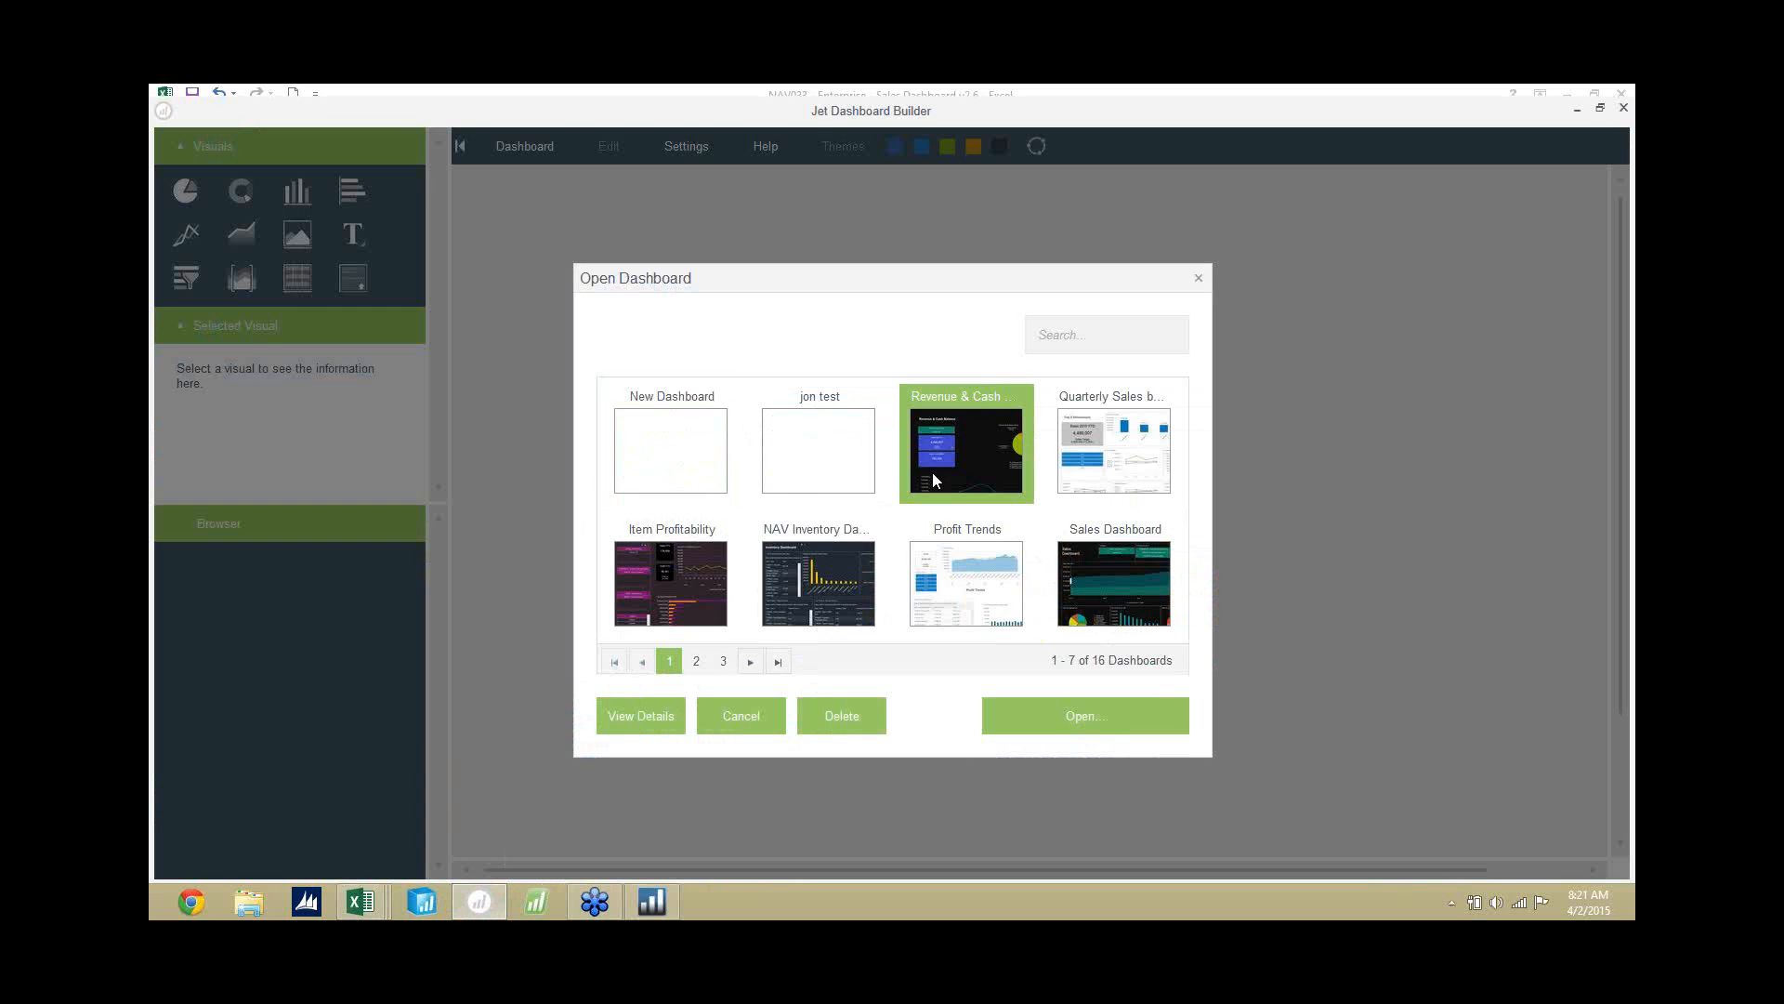
pyautogui.click(1094, 717)
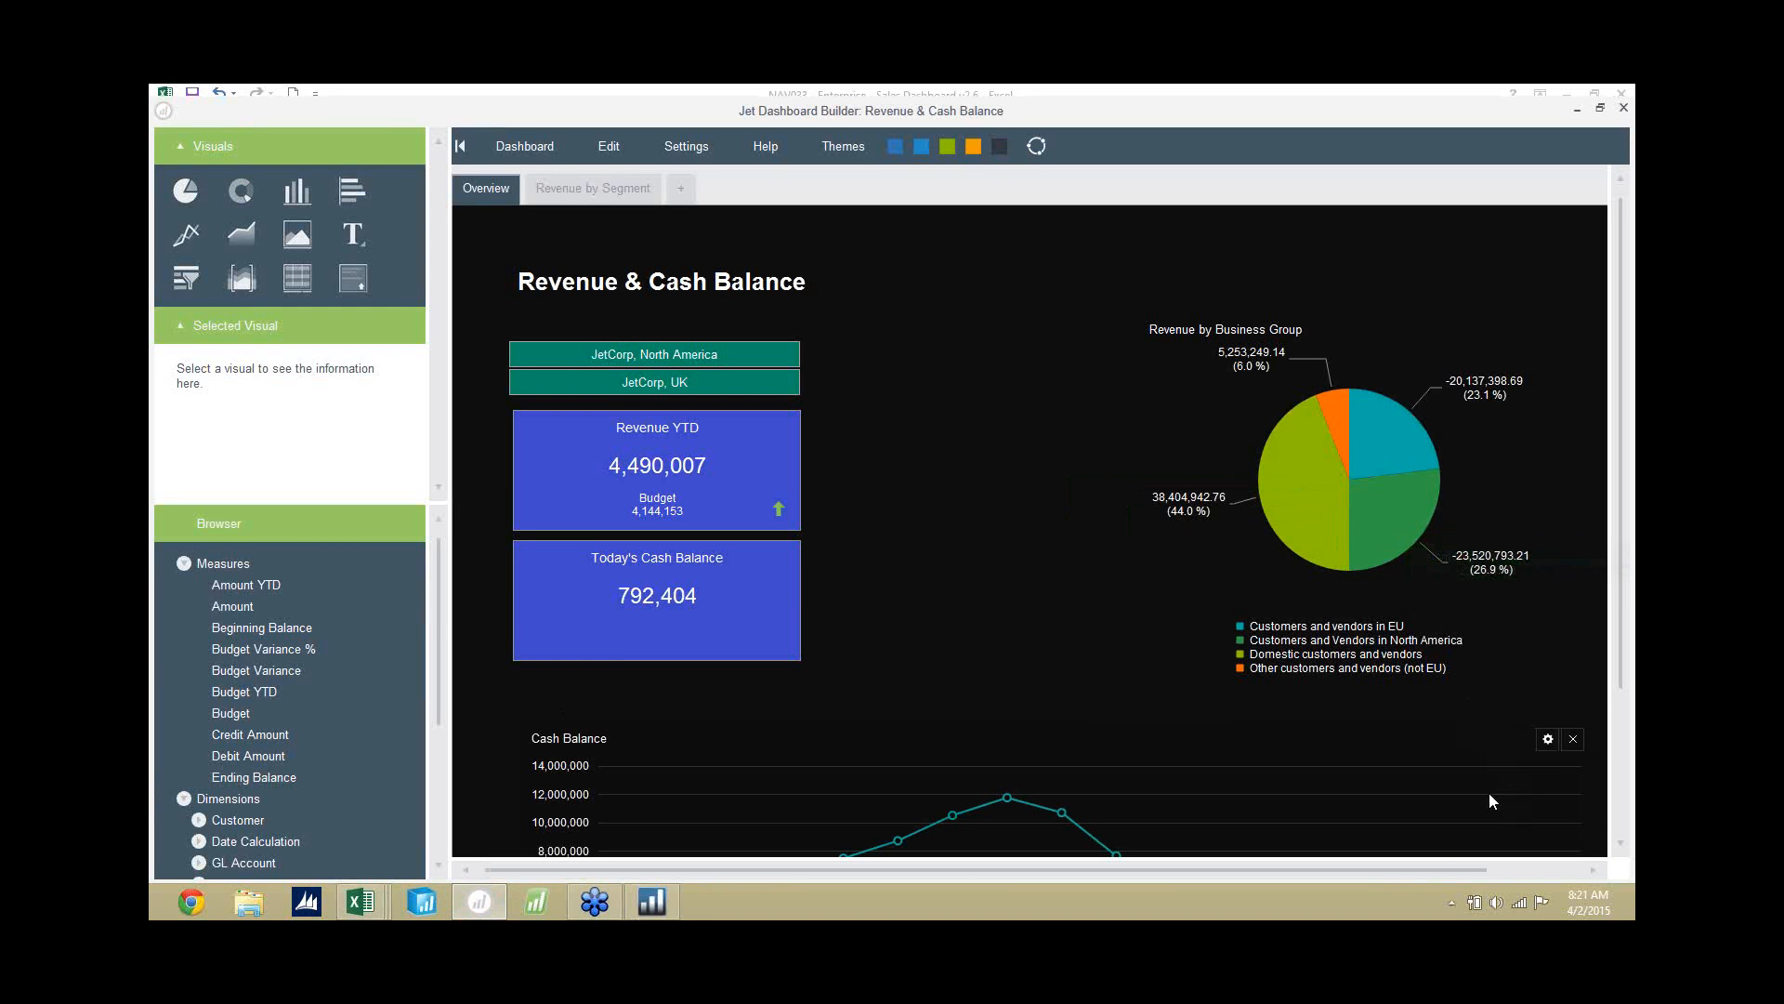
pyautogui.moveTo(1446, 868); pyautogui.dragTo(1463, 867)
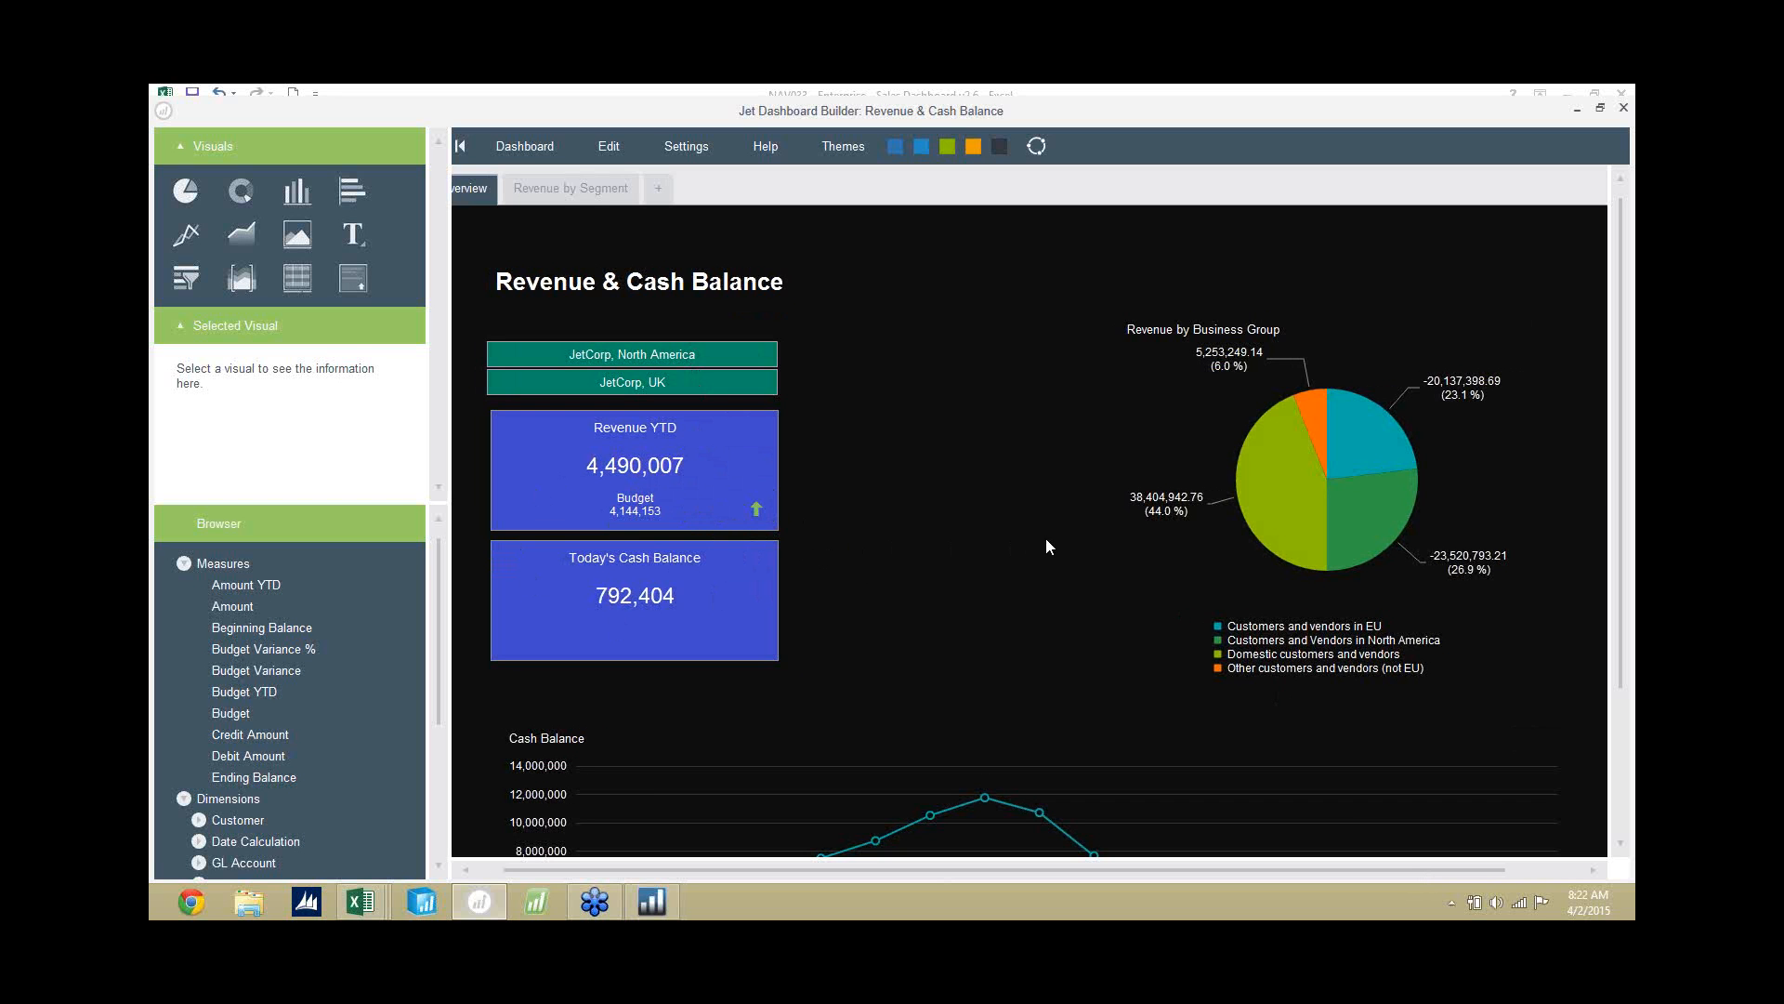
pyautogui.moveTo(1265, 472)
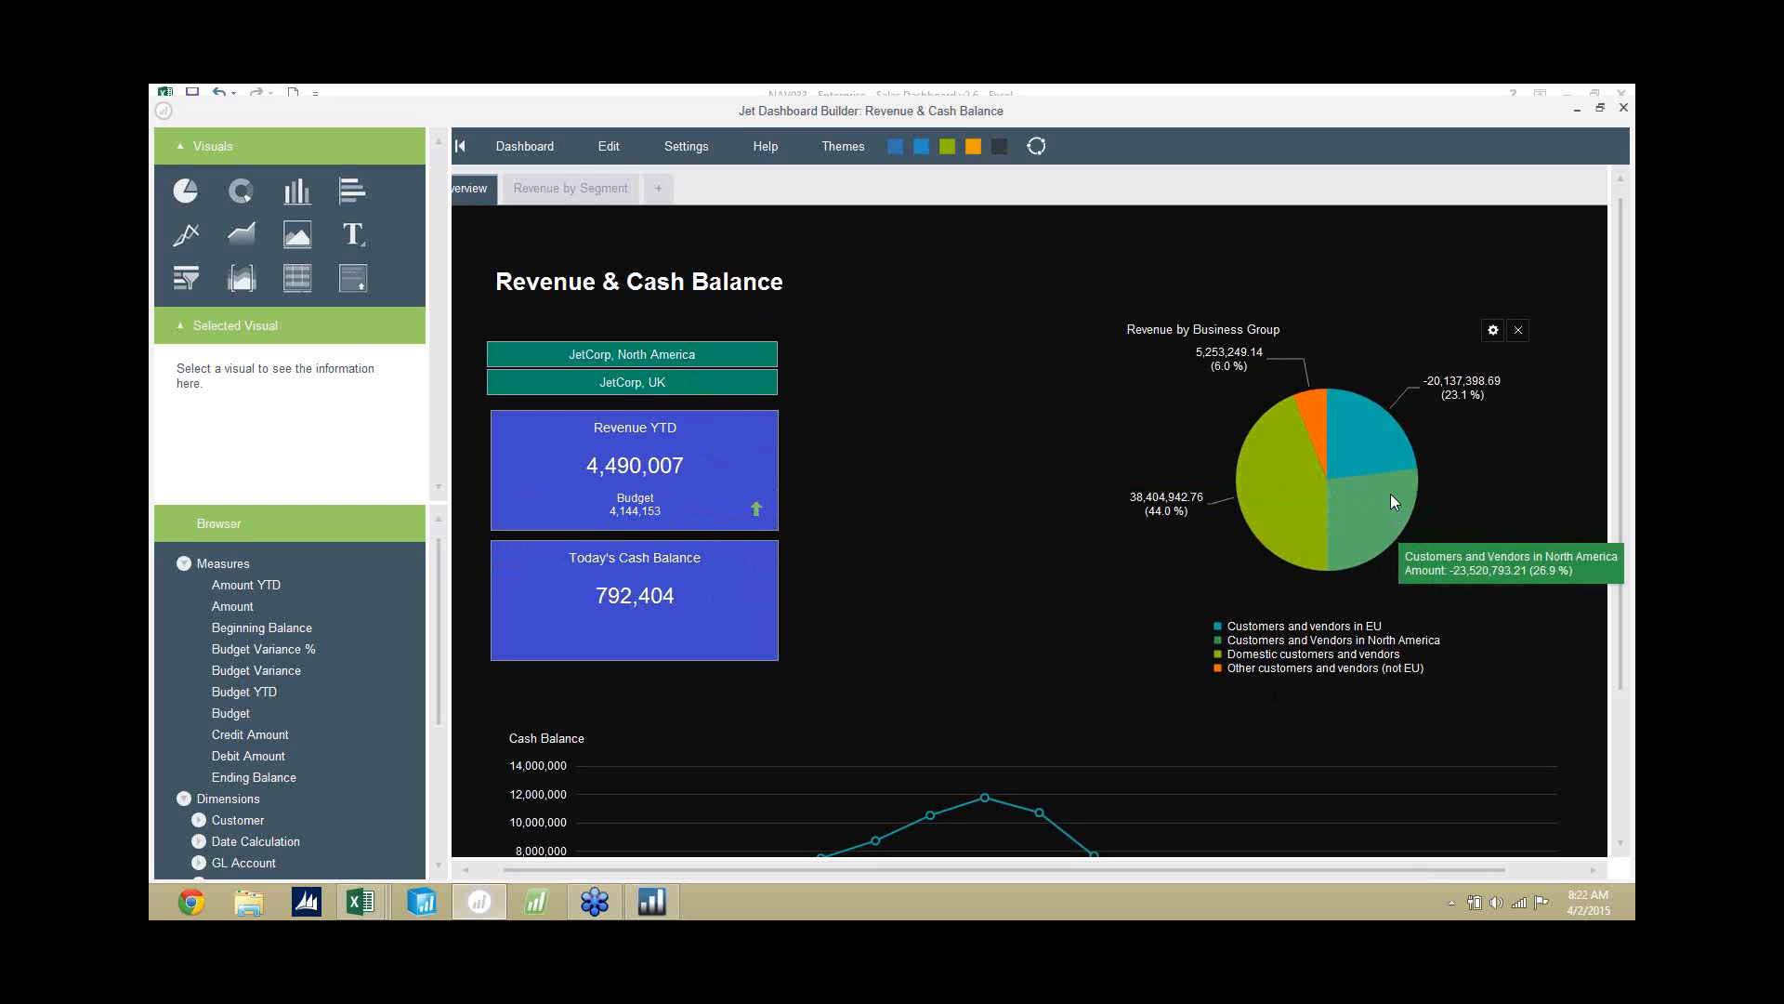
pyautogui.moveTo(1392, 439)
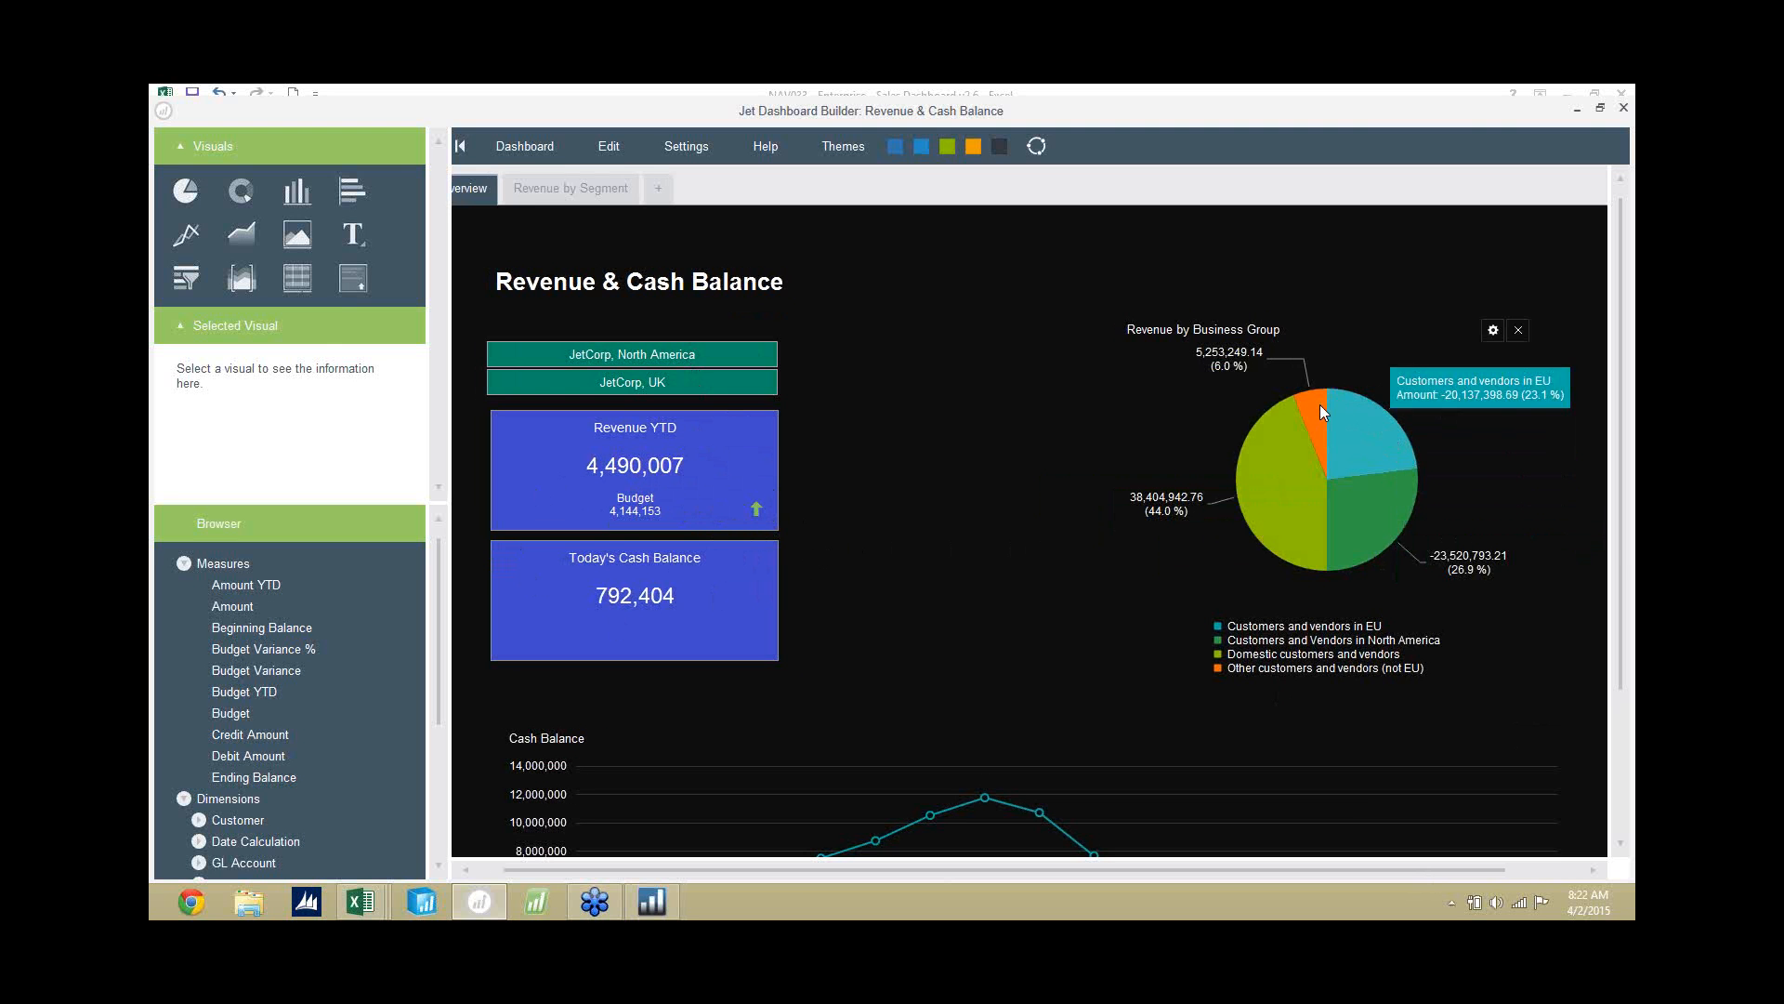
pyautogui.moveTo(1622, 400); pyautogui.dragTo(1619, 562)
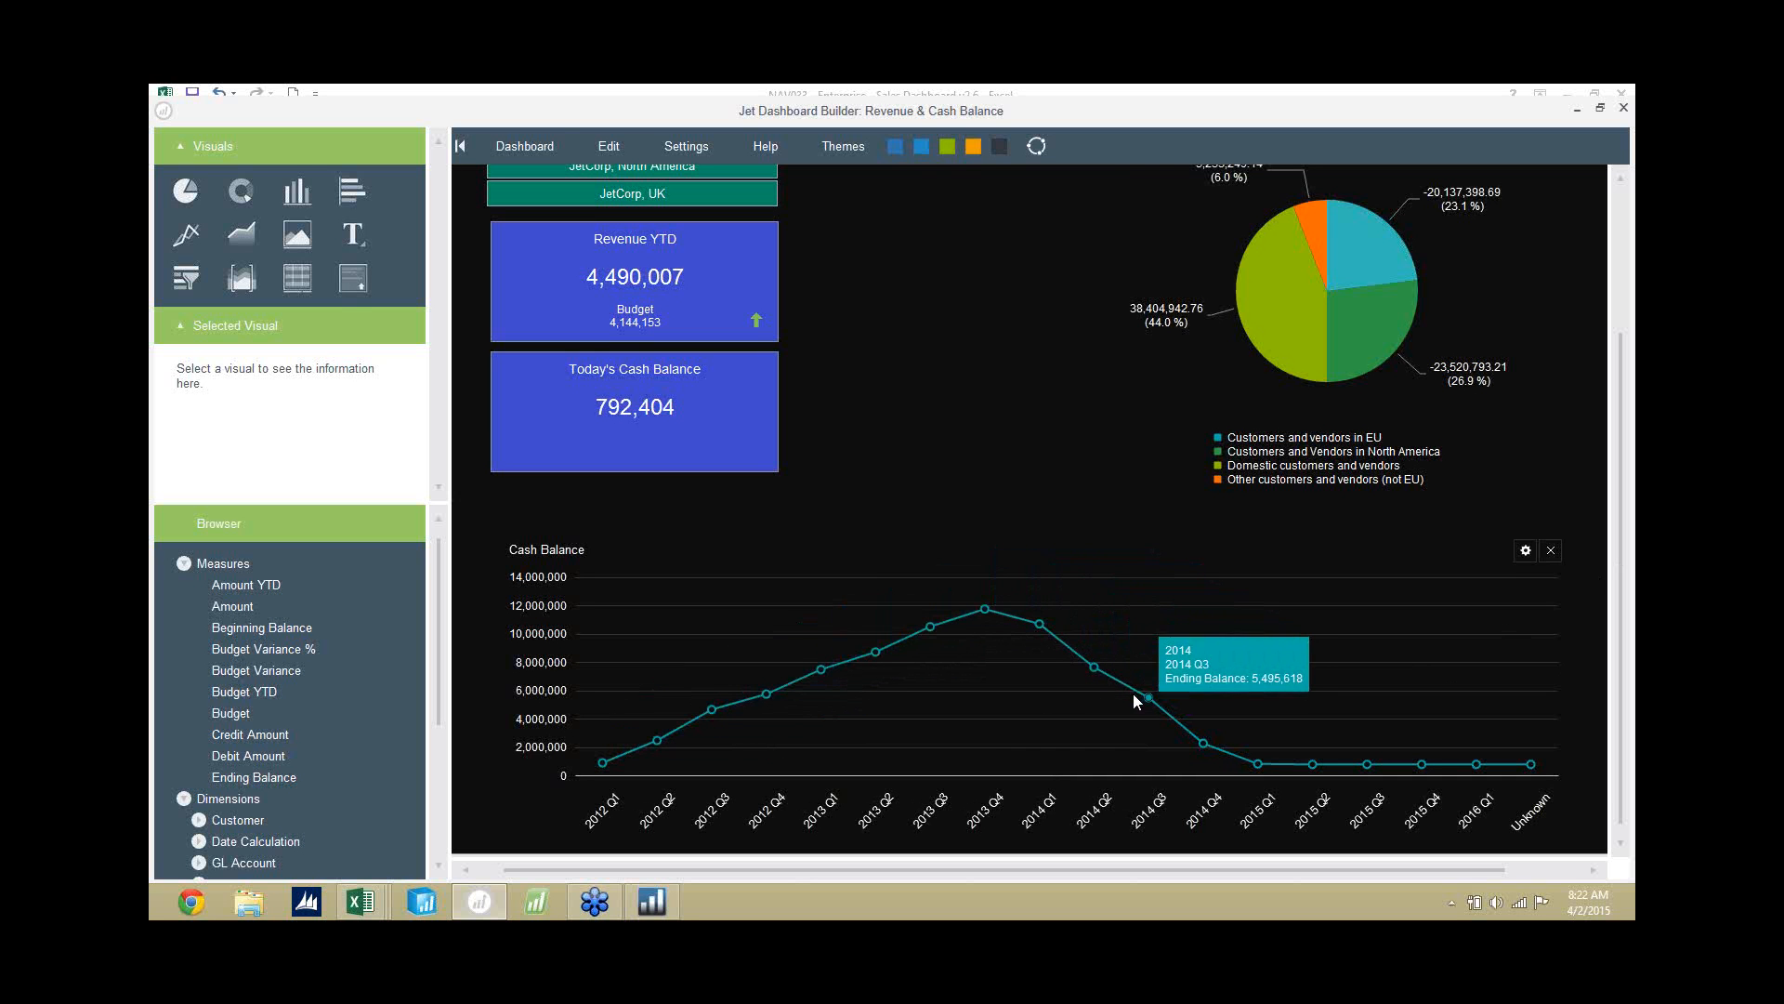
# Open the existing Sales Dashboard and narrow its Sales Over Time range to start at 2013, reviewing the lower charts.
pyautogui.click(538, 148)
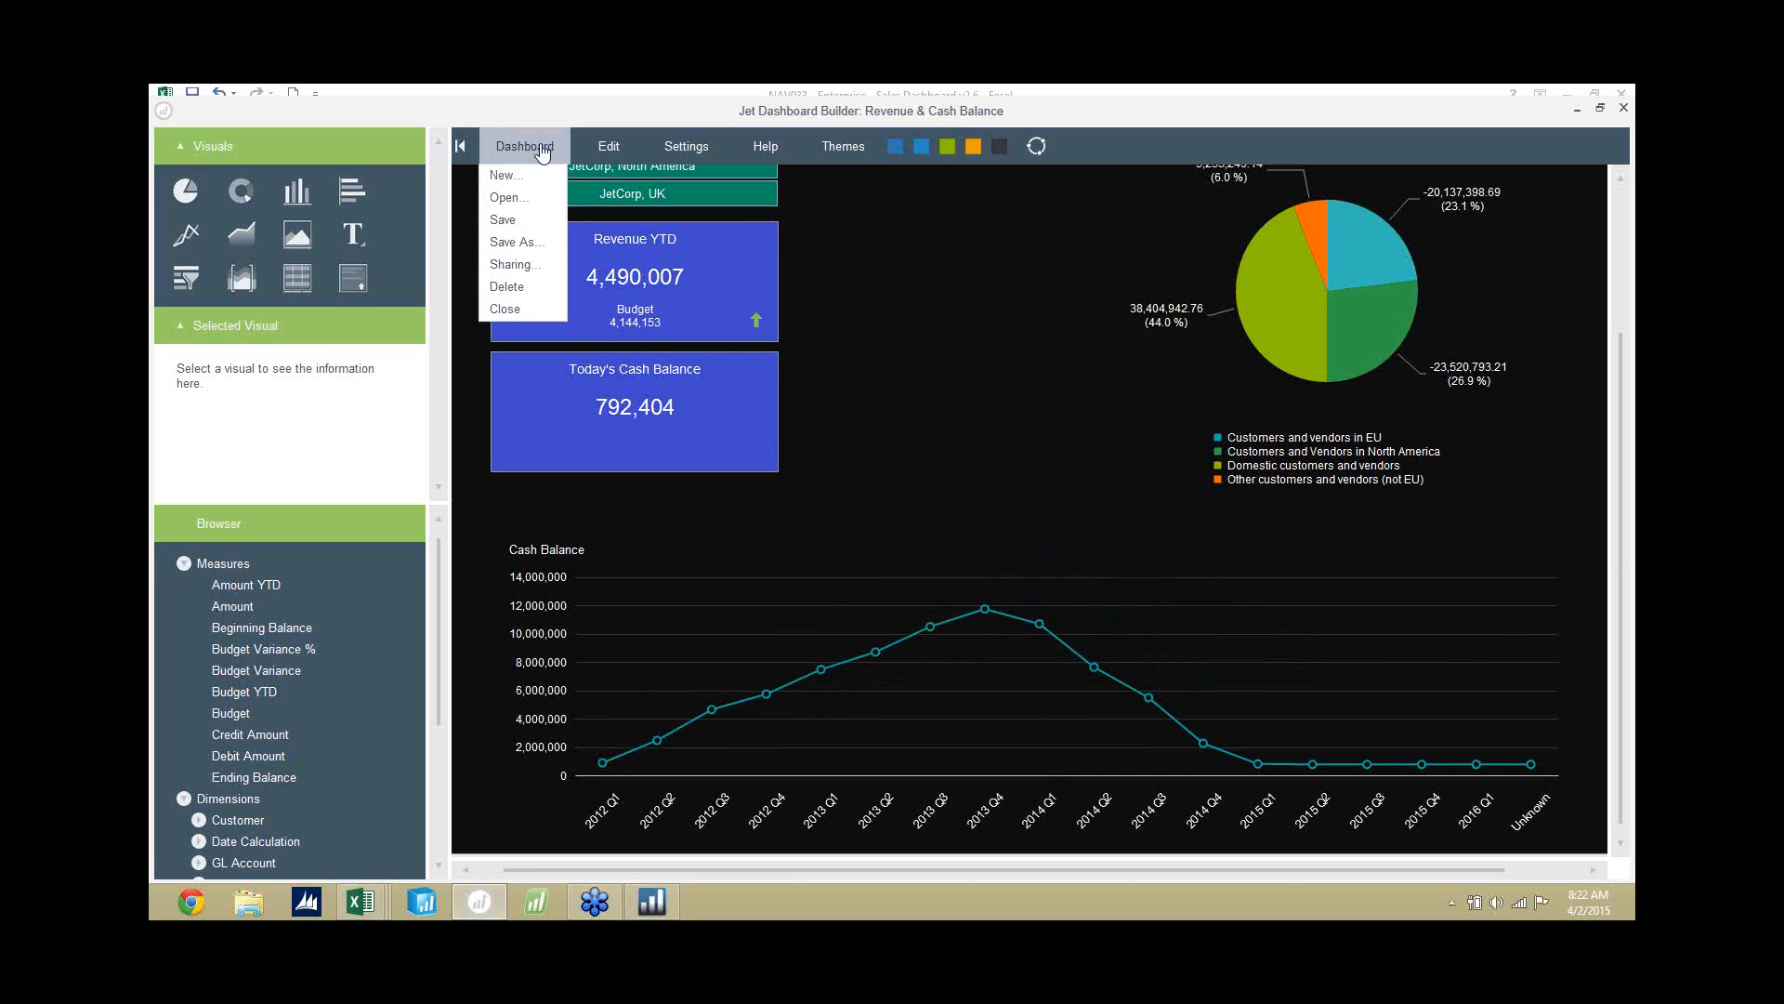
pyautogui.click(527, 201)
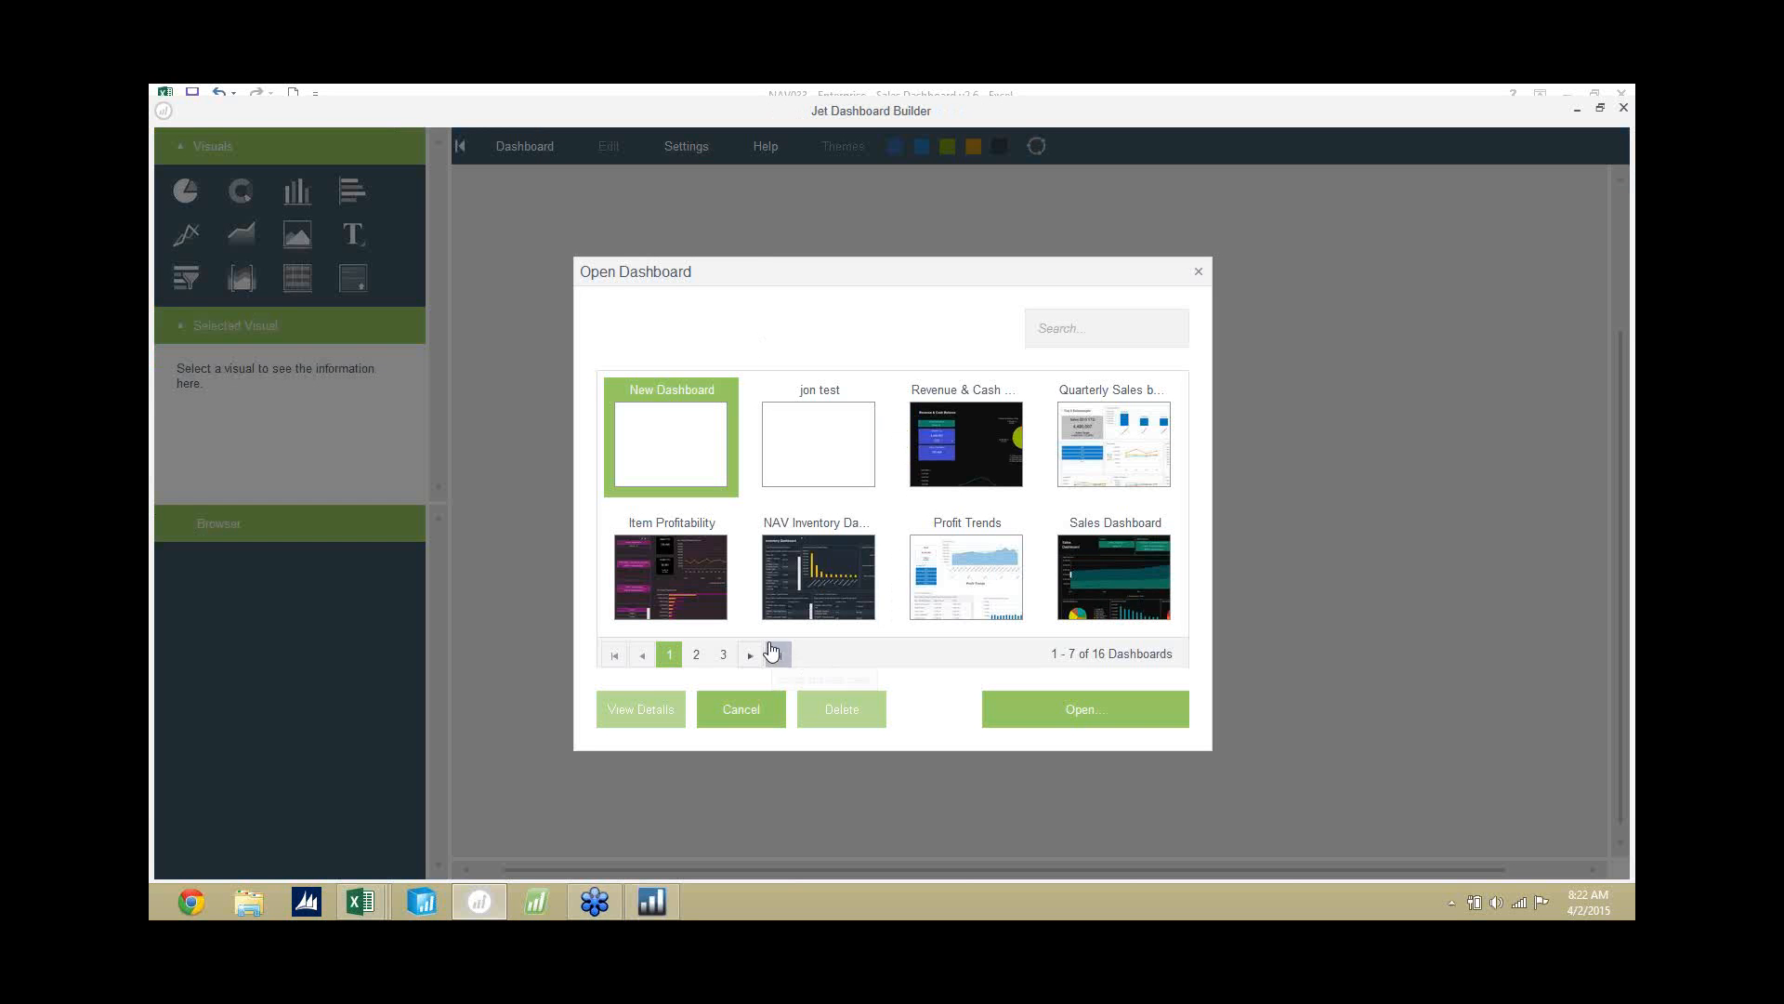
pyautogui.click(1101, 550)
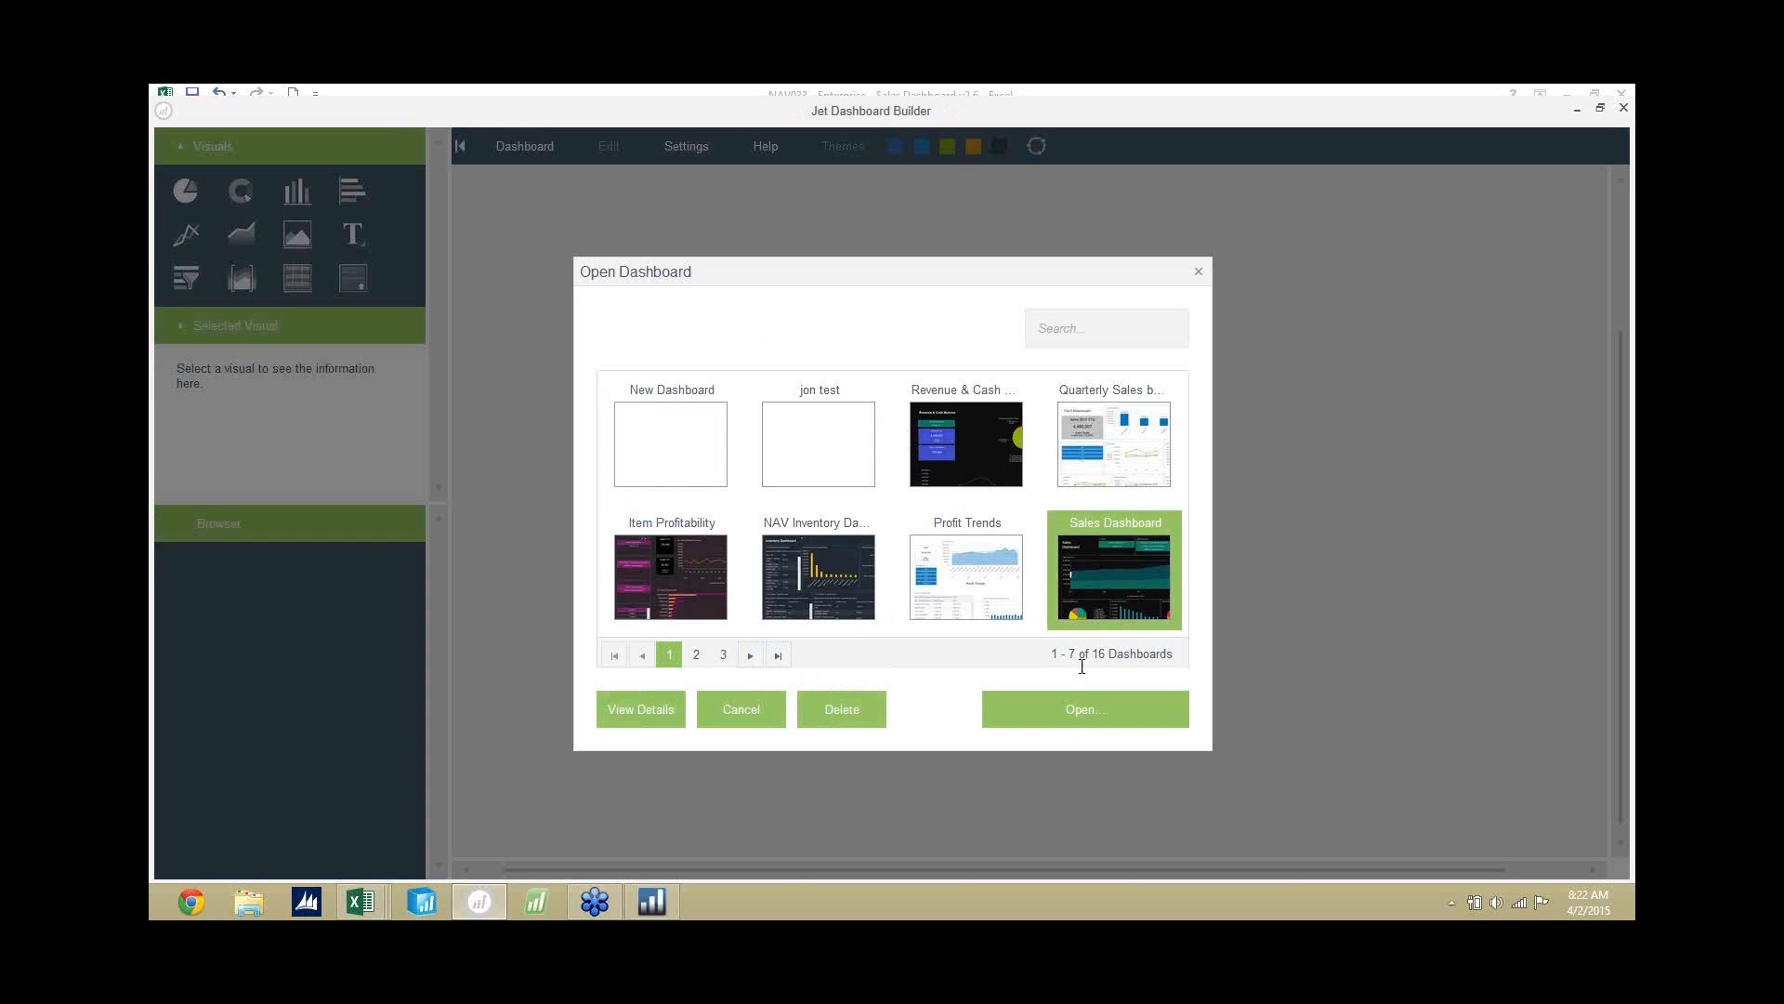
pyautogui.click(1089, 722)
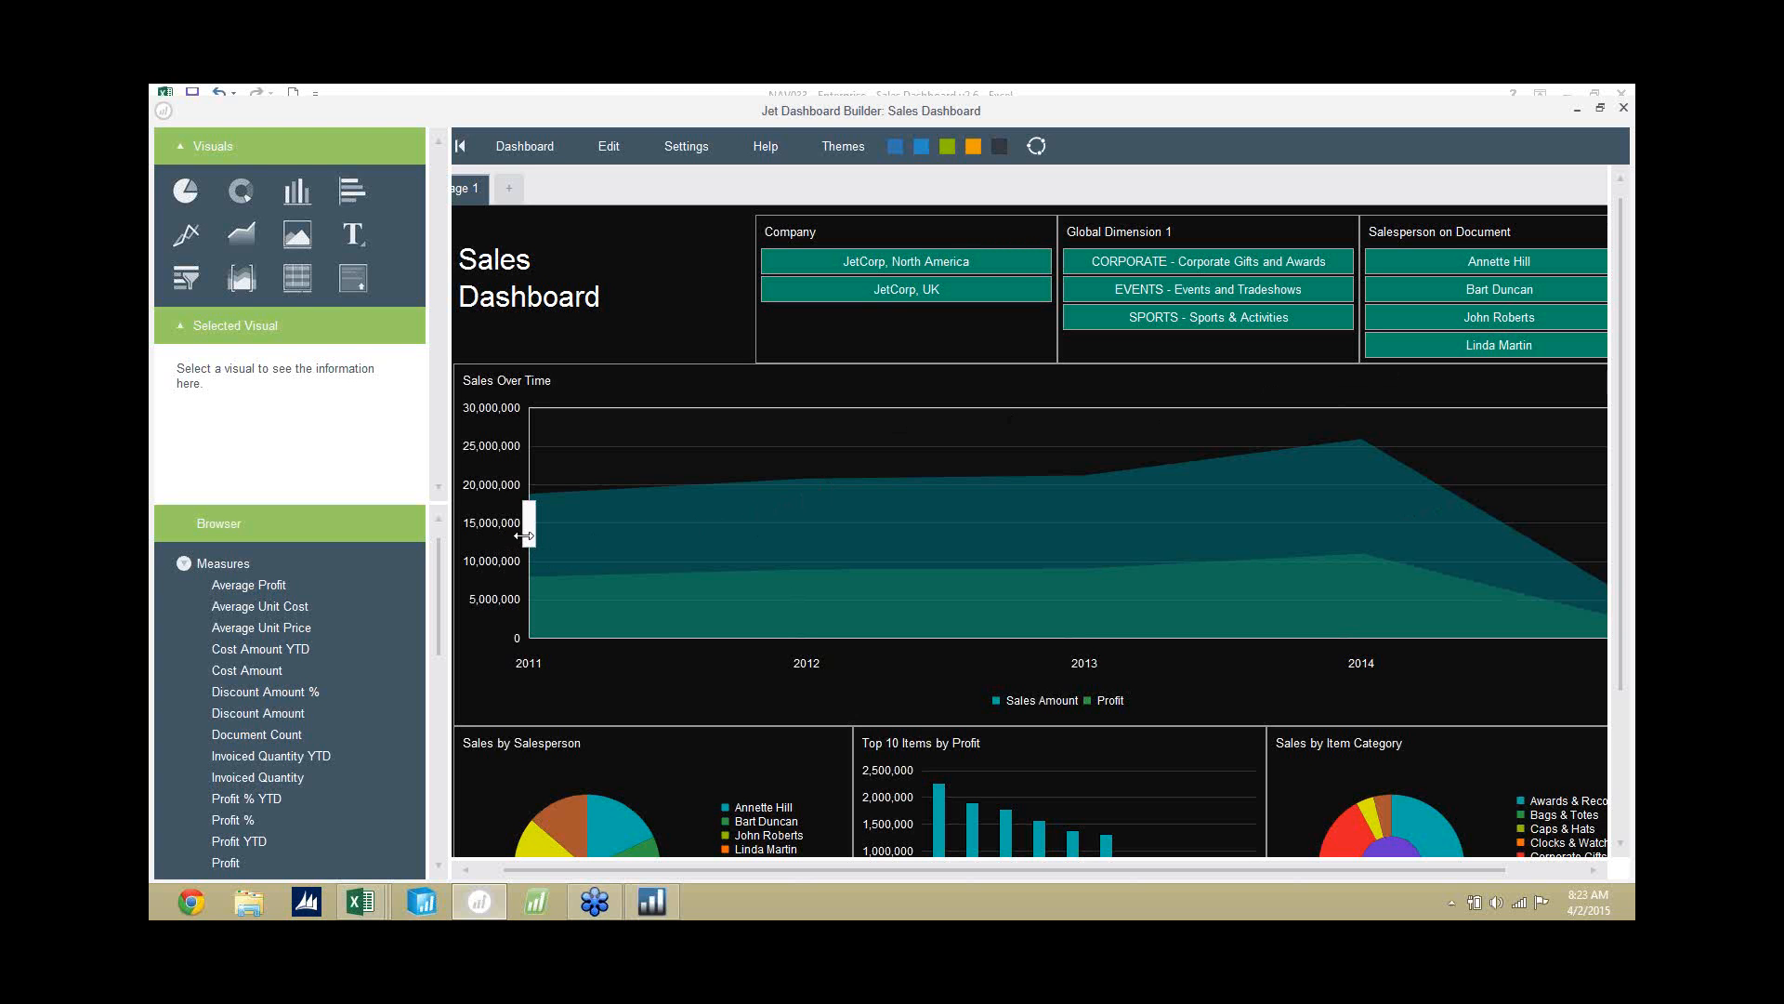
pyautogui.moveTo(527, 526); pyautogui.dragTo(1035, 520)
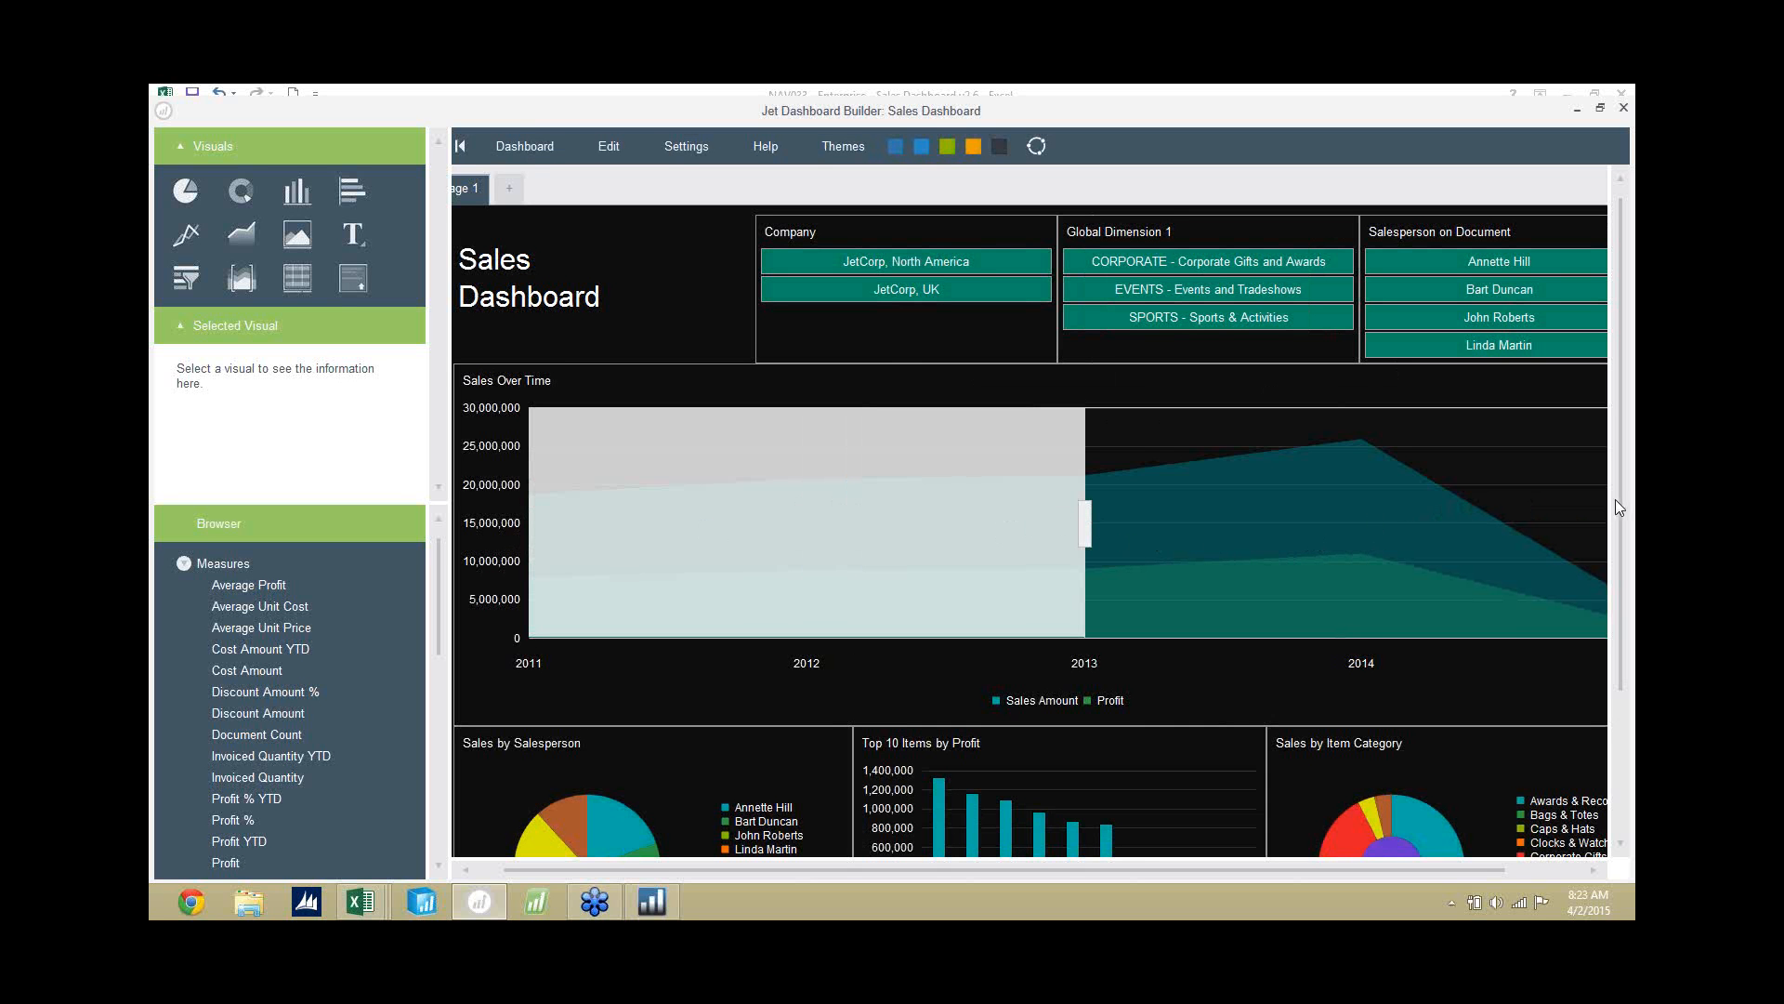
pyautogui.scroll(-3, 1622, 515)
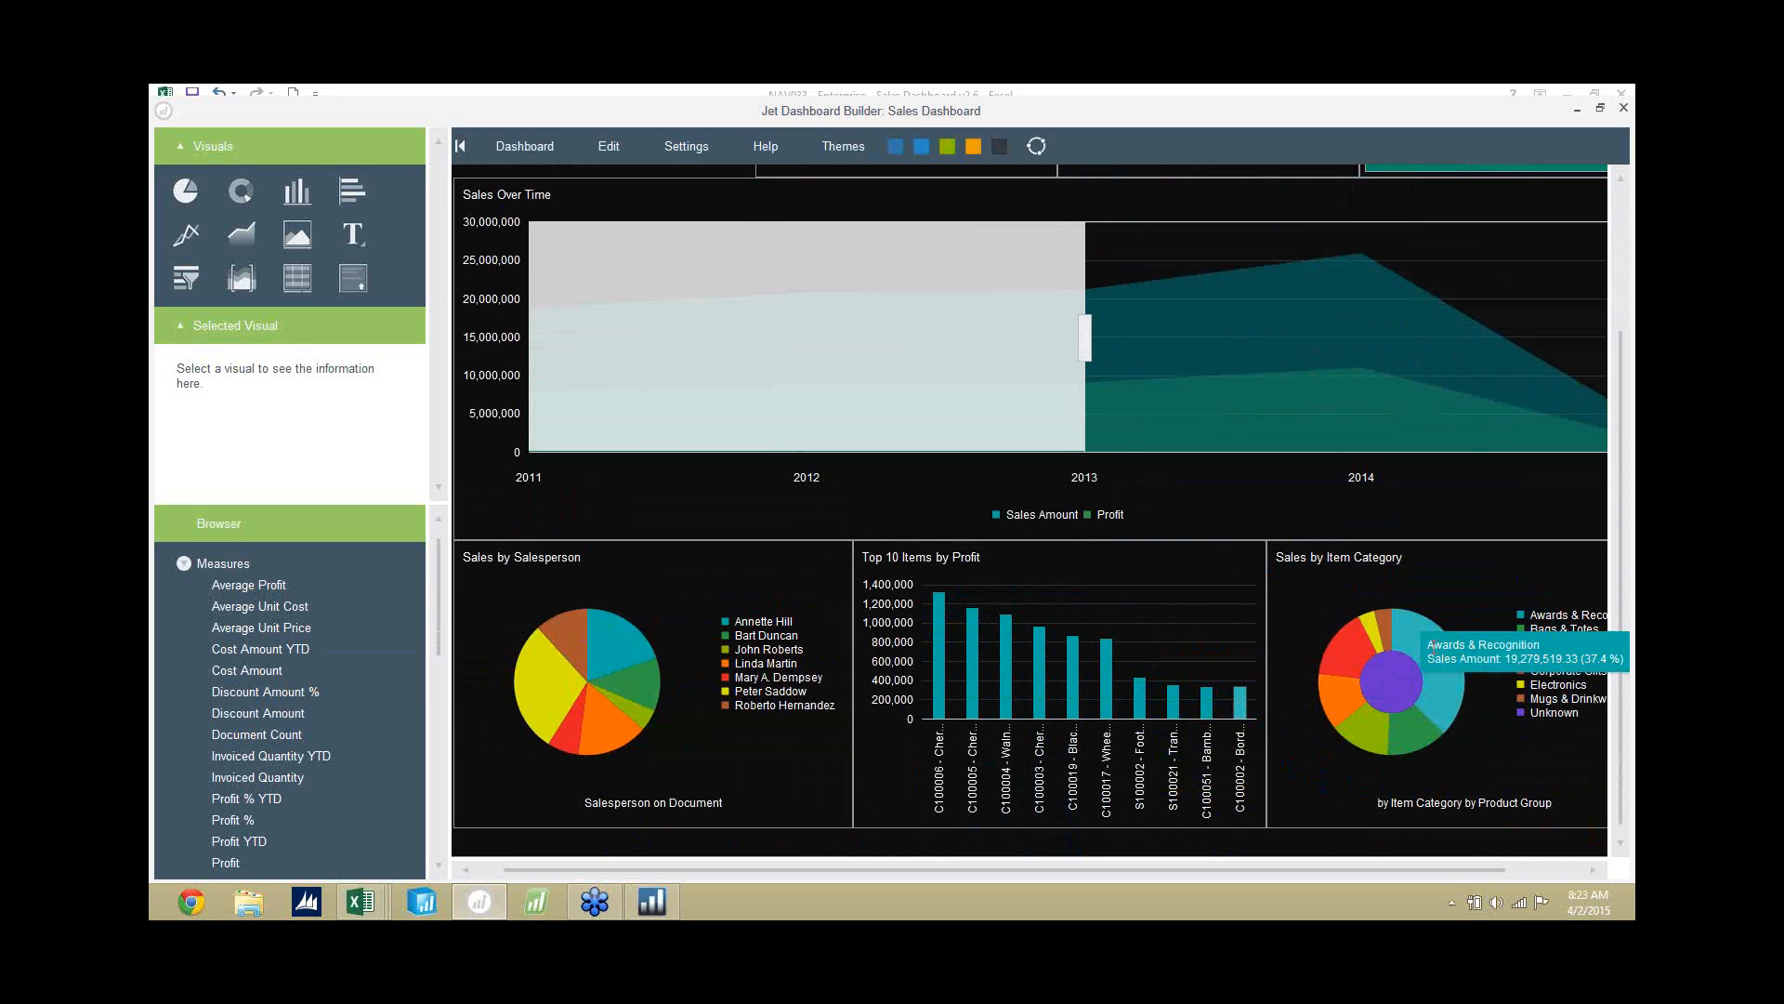
# Create a new dashboard named Sales Dashboard on the Sales cube of Cubes - JetCorp NAV, discarding changes to the open one.
pyautogui.click(551, 151)
pyautogui.click(531, 181)
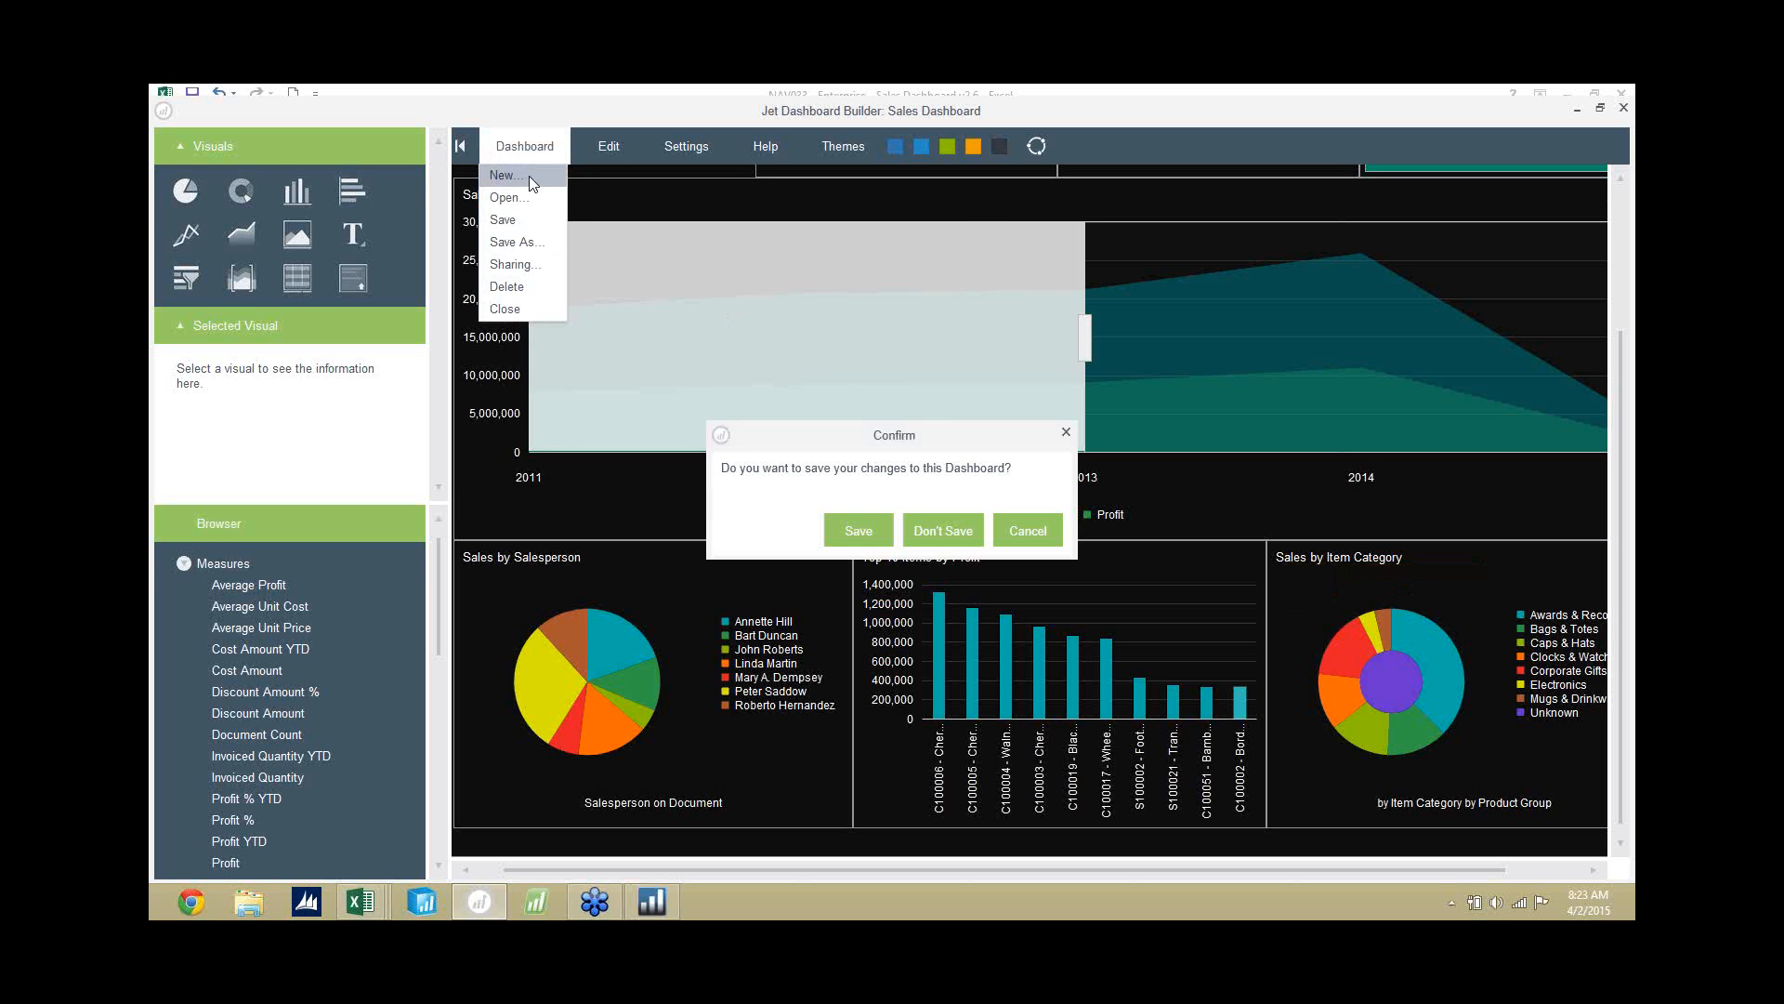
pyautogui.click(952, 542)
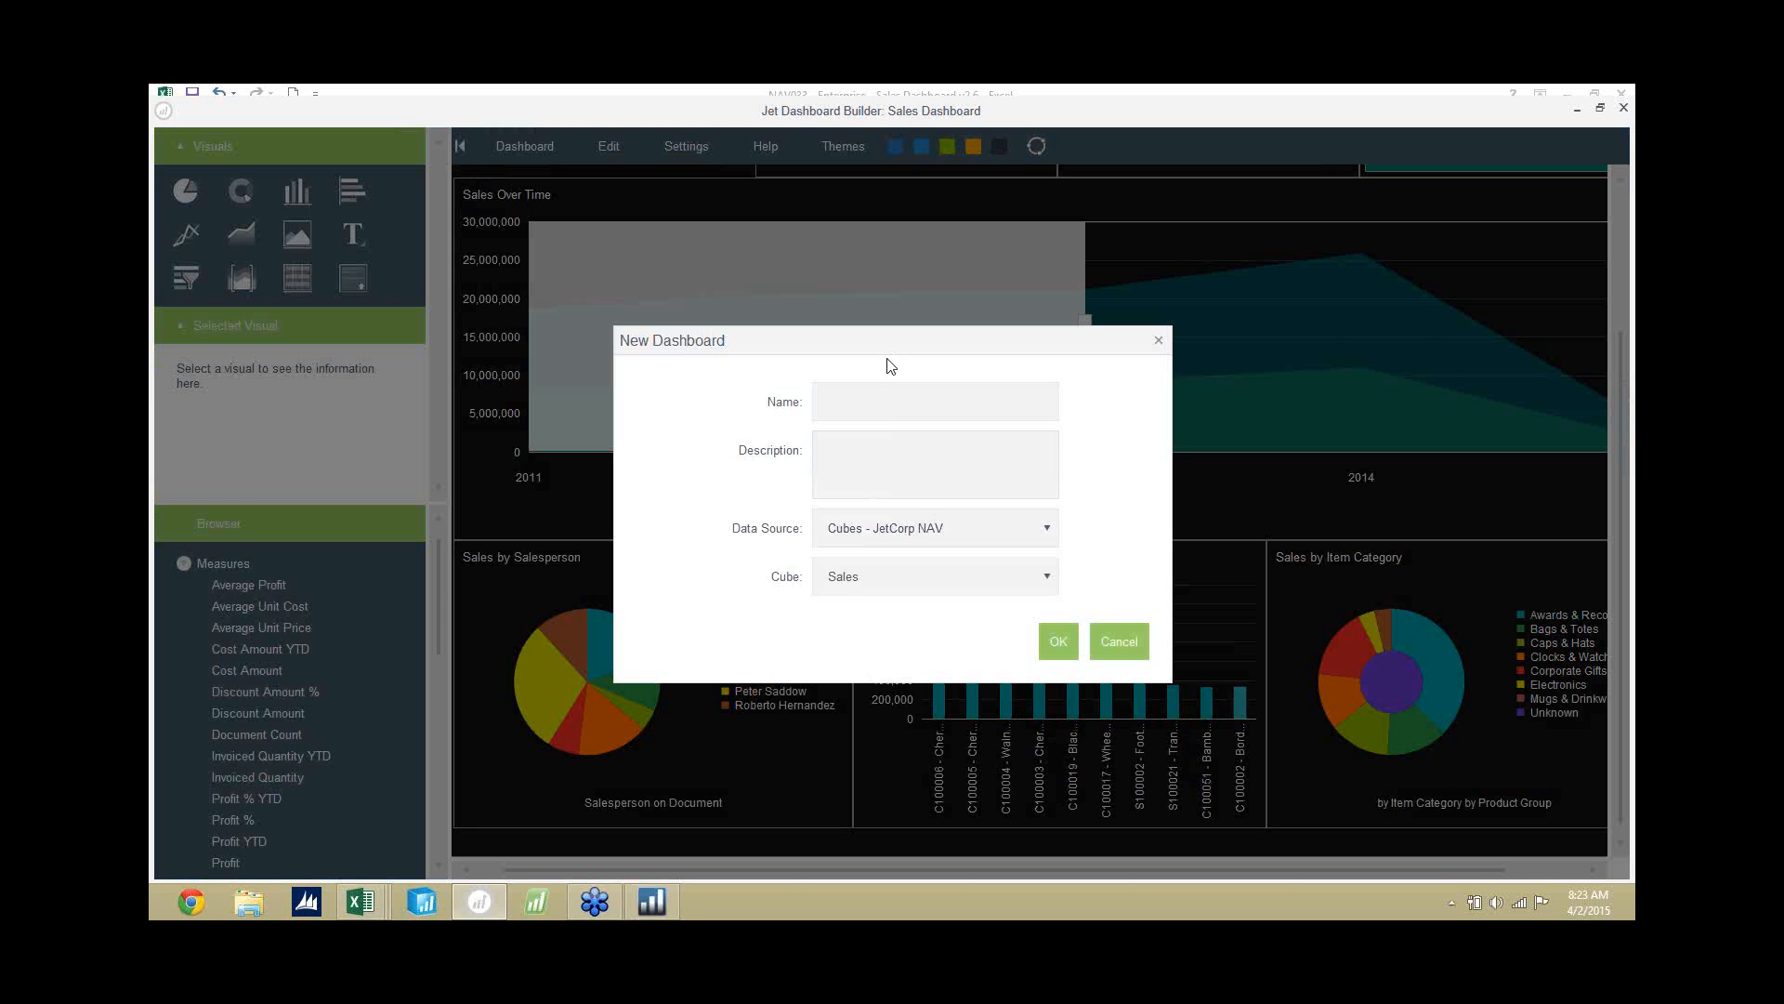
pyautogui.click(894, 407)
pyautogui.write('Sales')
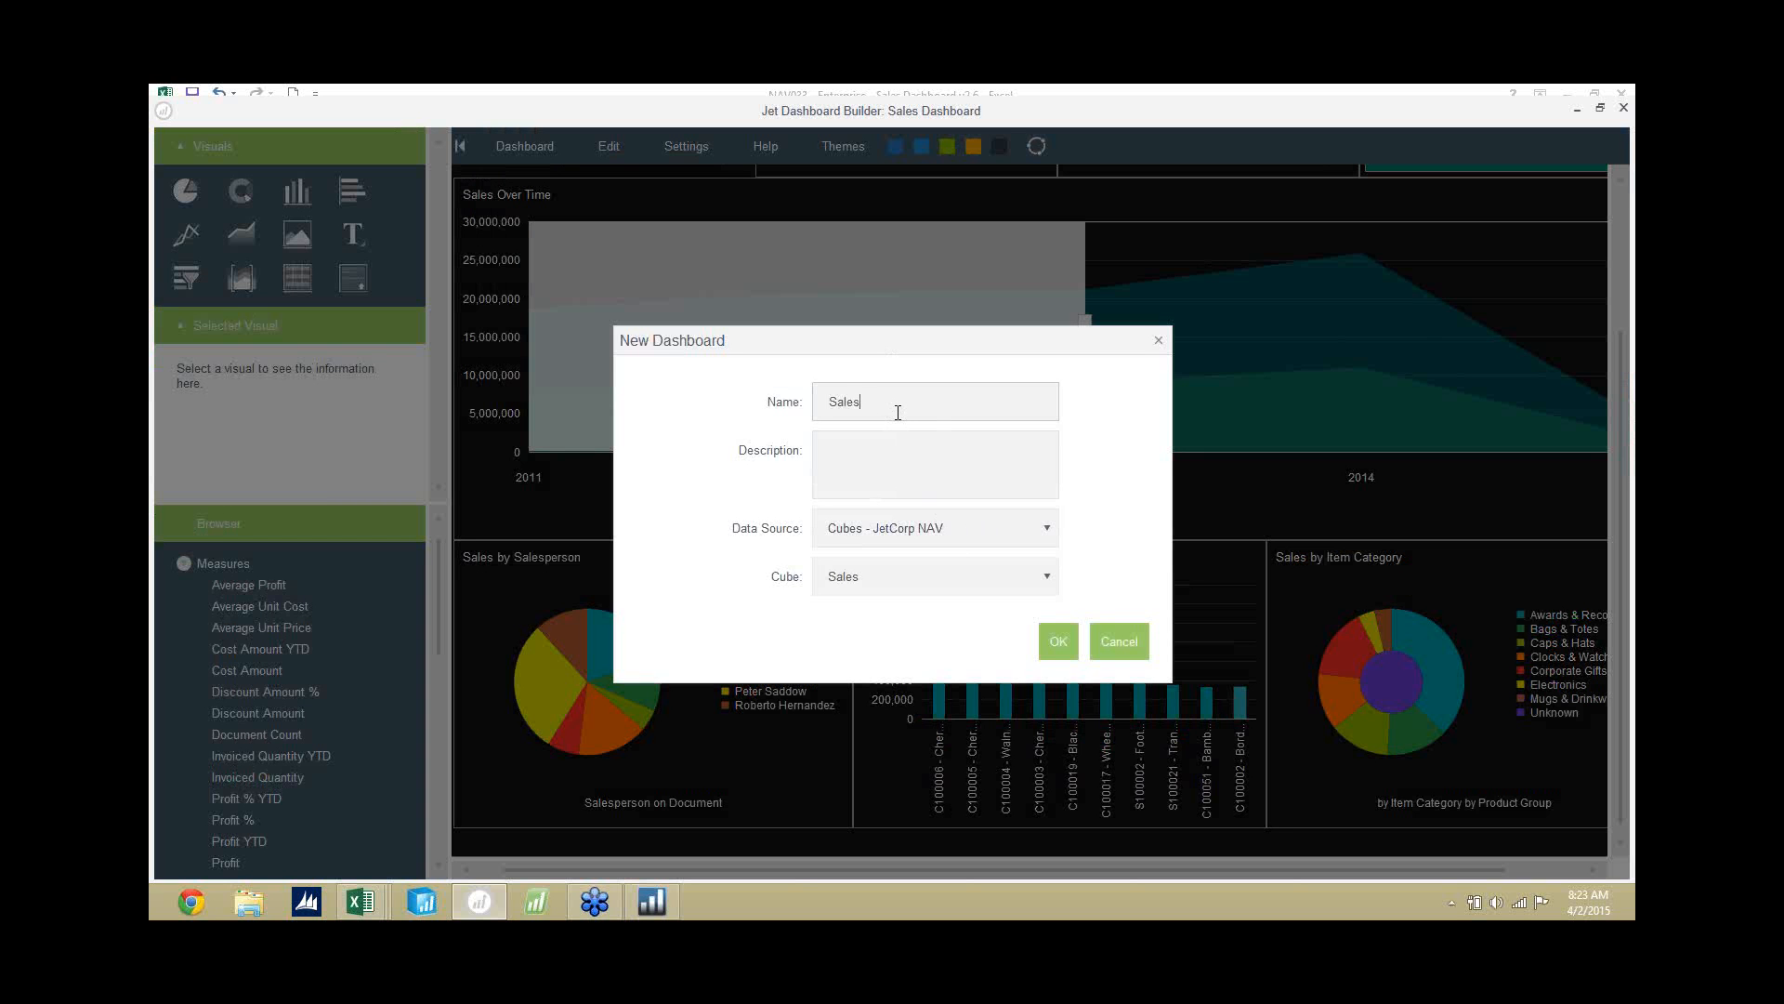
pyautogui.write(' Dashboard')
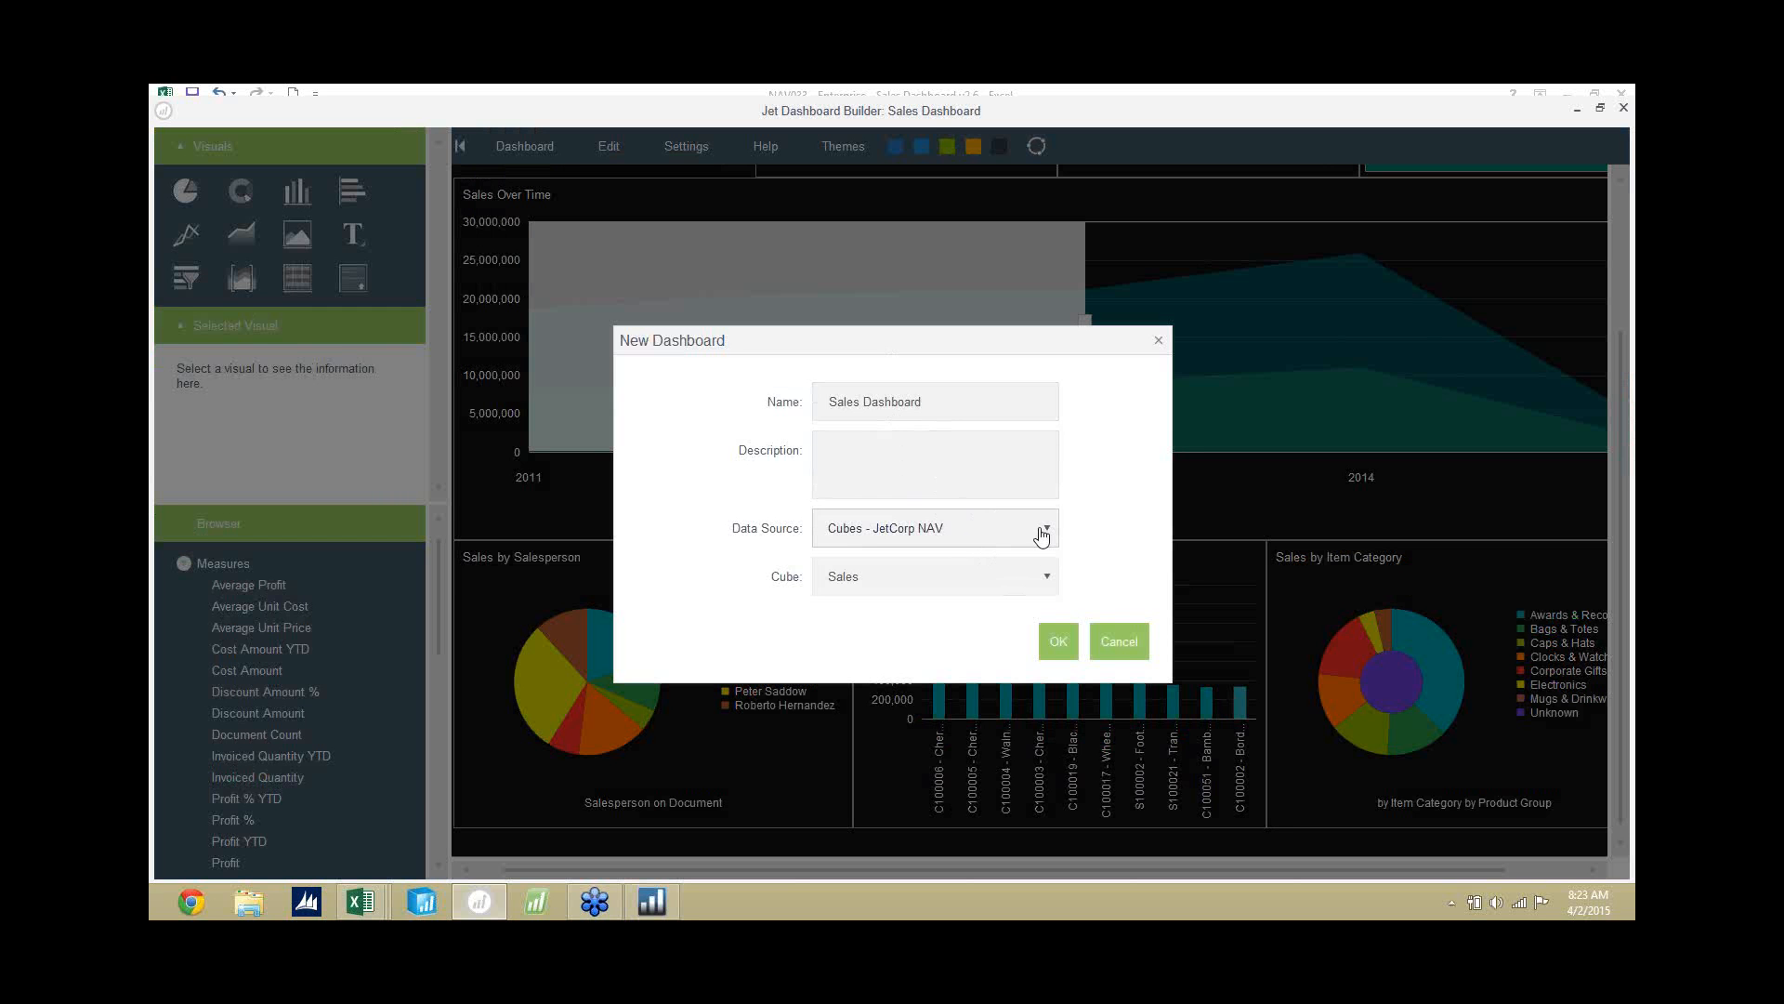
pyautogui.click(1044, 580)
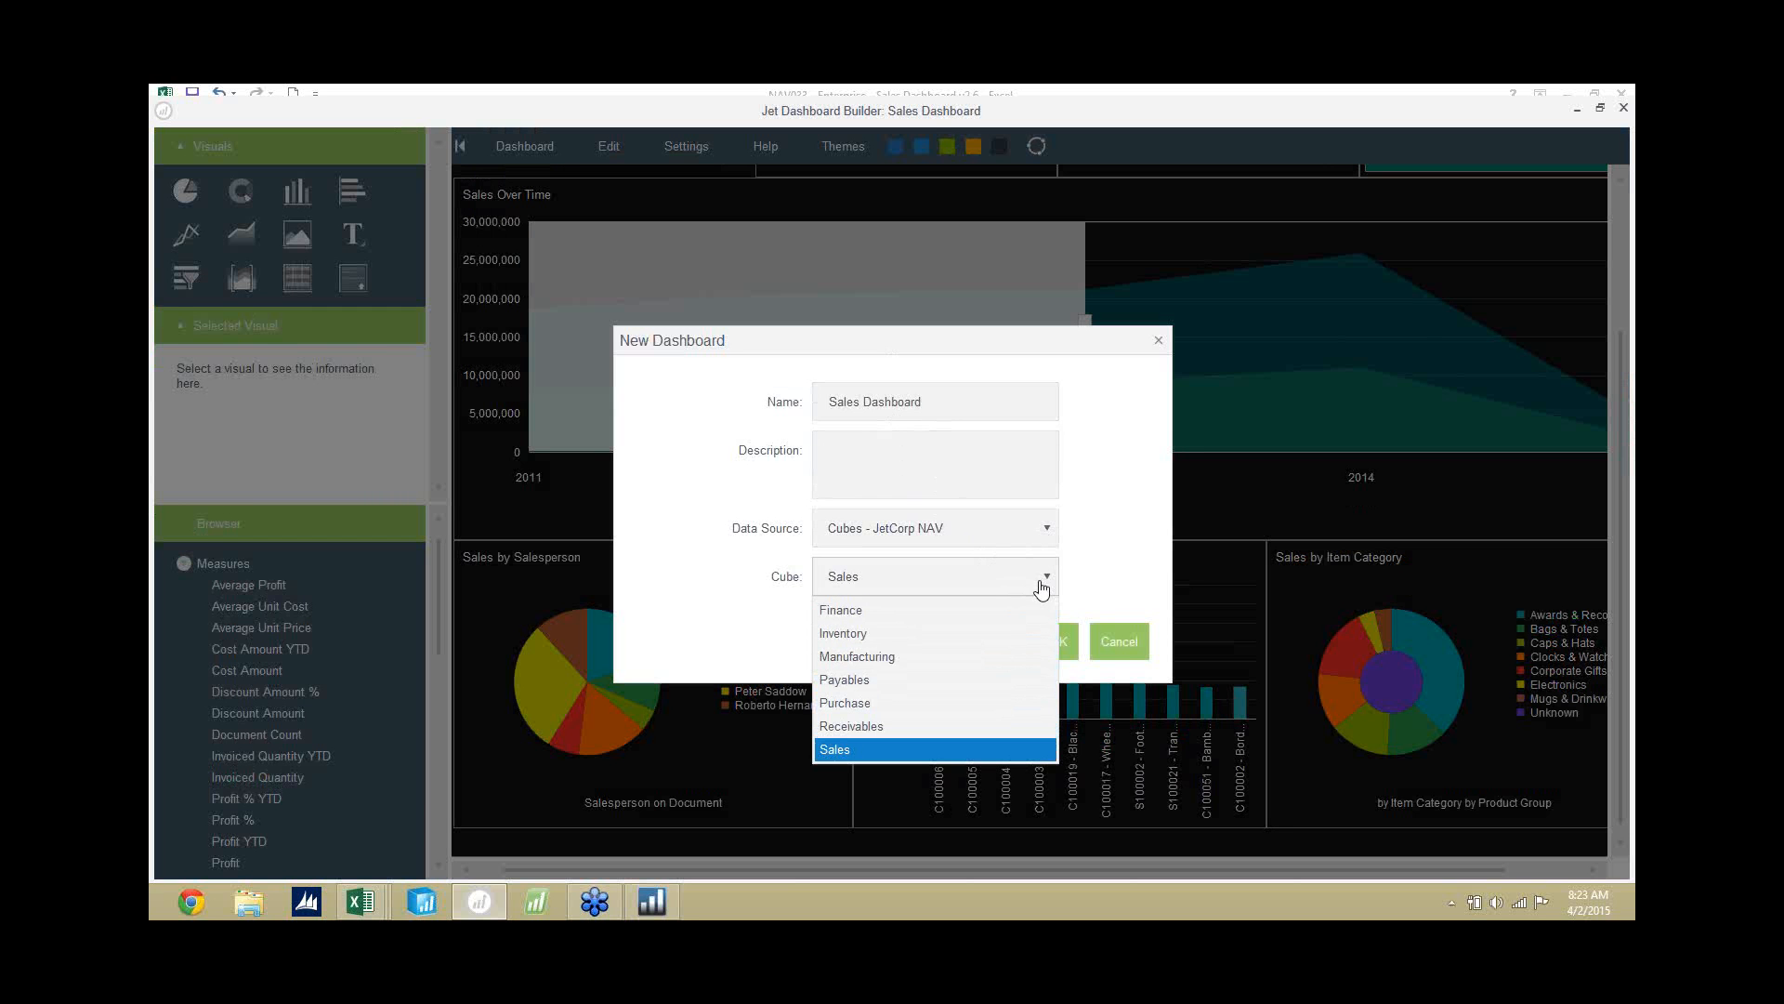
pyautogui.click(1008, 751)
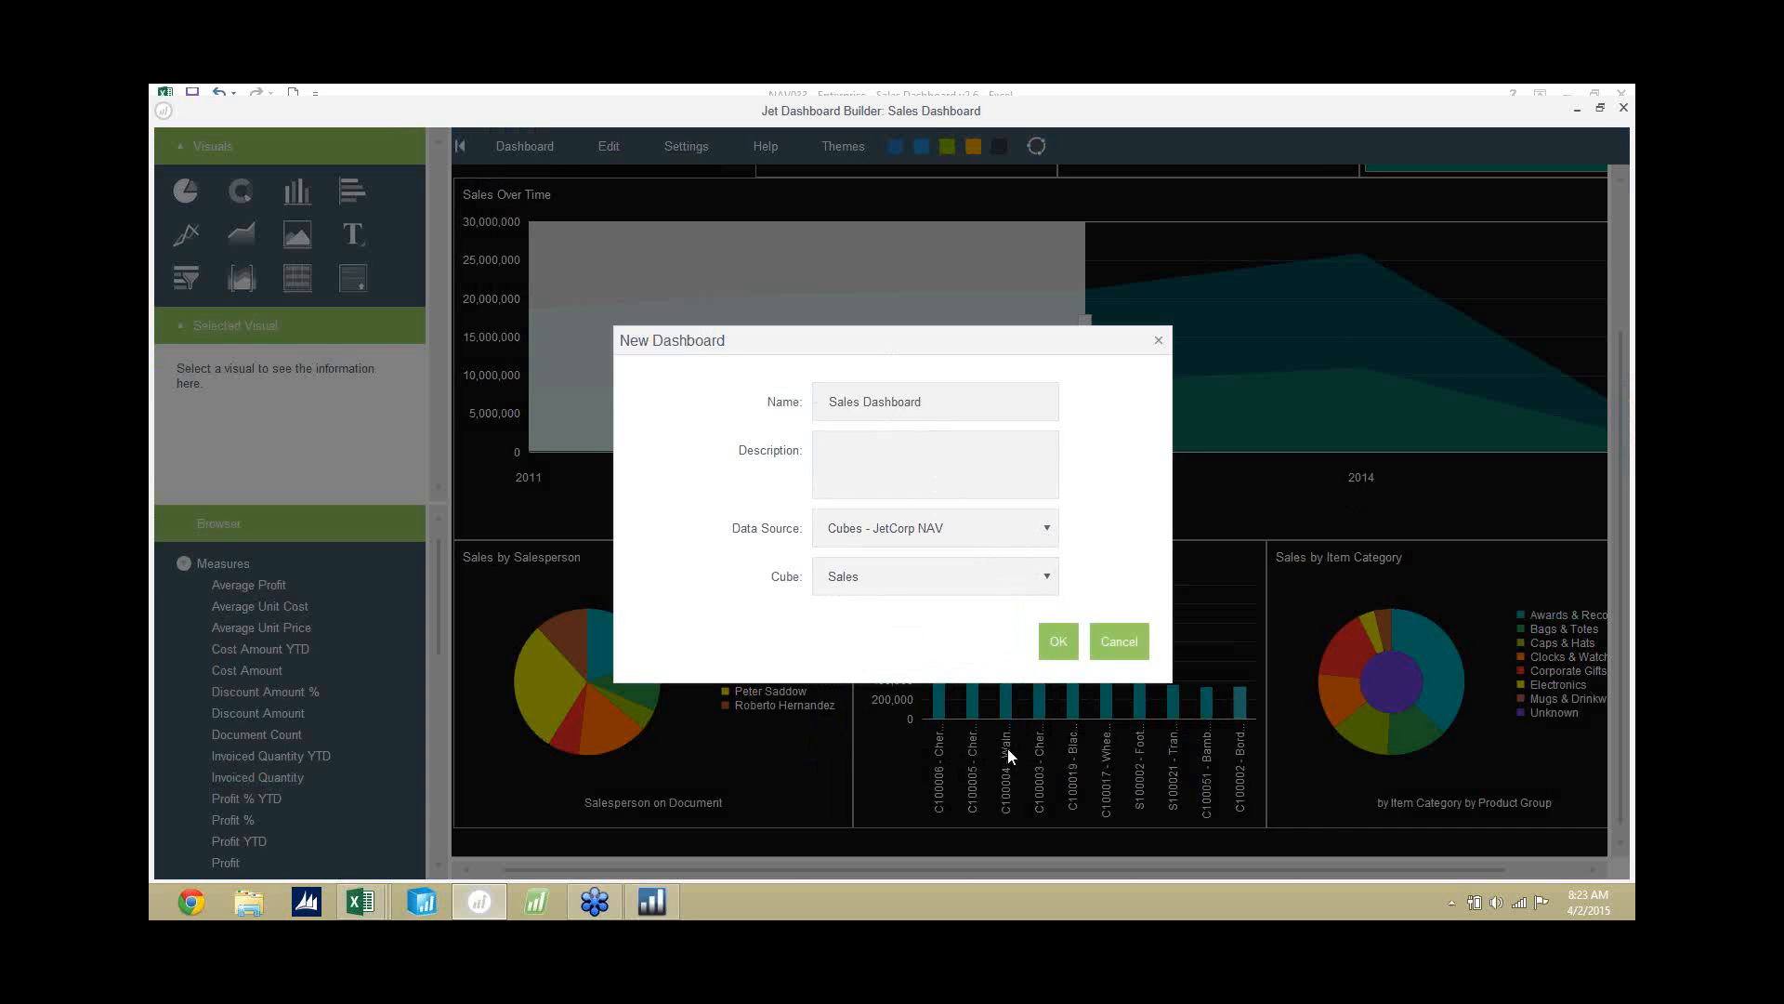
pyautogui.click(1056, 640)
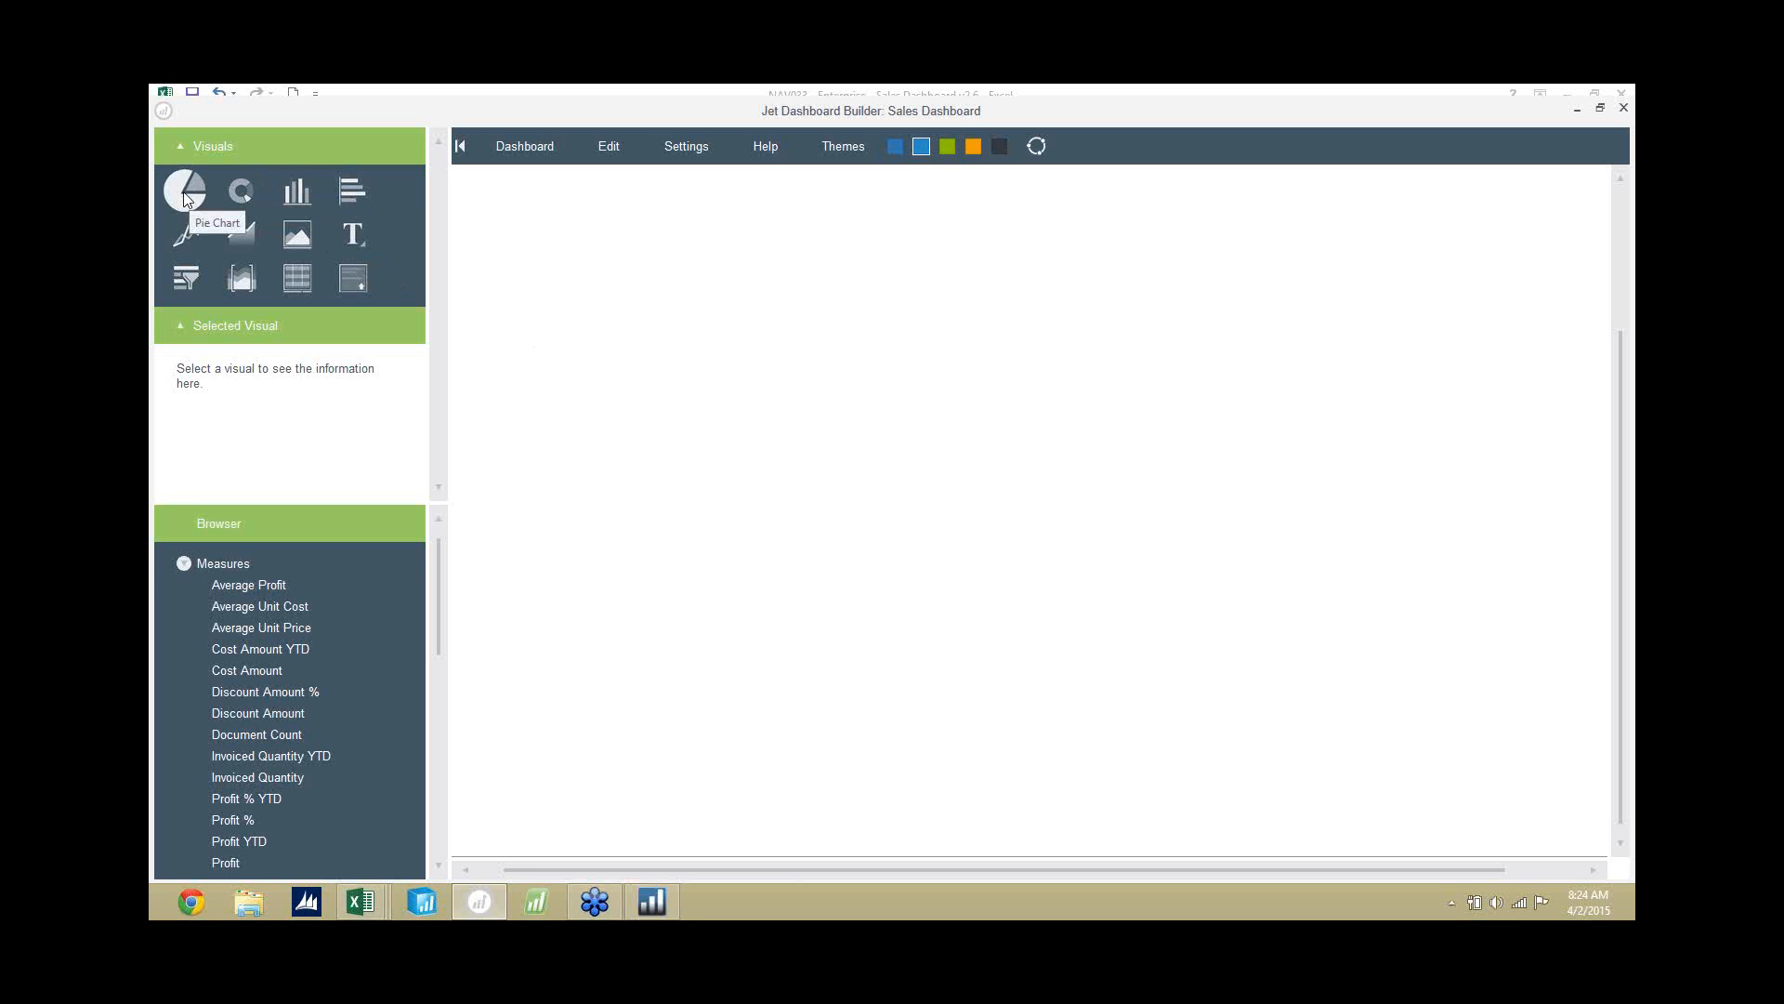
# Add a pie chart to the lower part of the canvas showing Sales Amount by Salesperson on Document.
pyautogui.moveTo(188, 199); pyautogui.dragTo(606, 601)
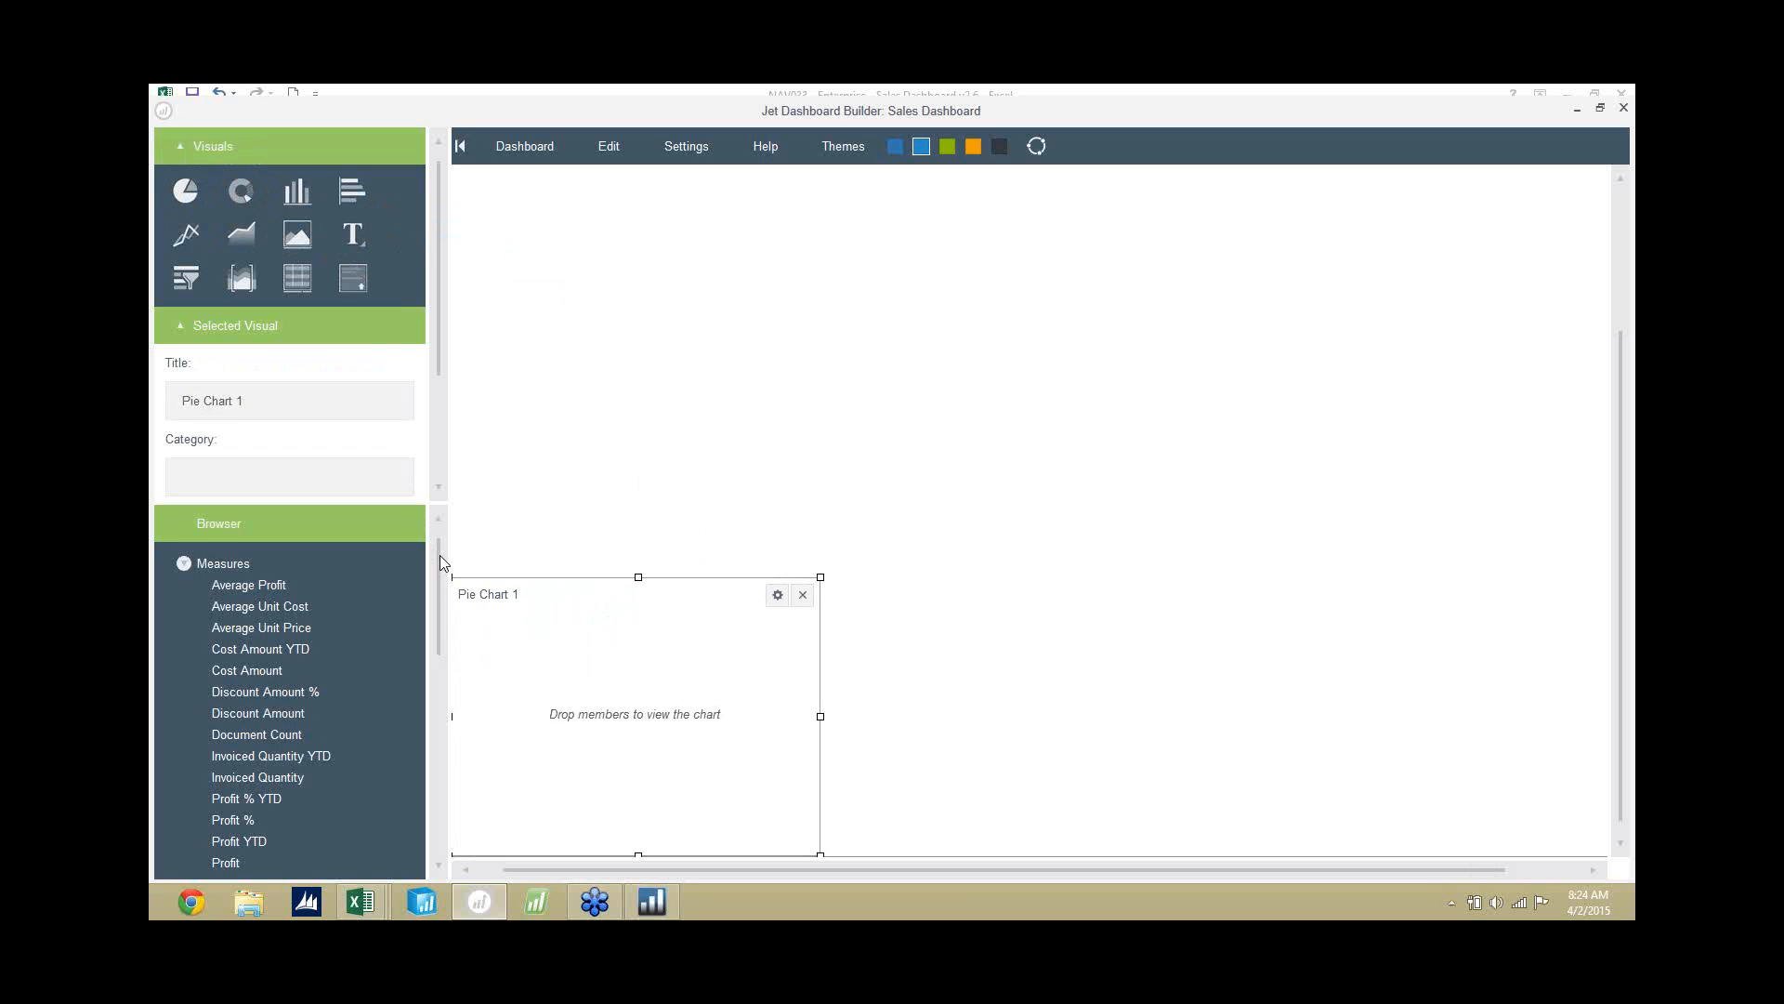
pyautogui.moveTo(439, 555); pyautogui.dragTo(432, 616)
pyautogui.moveTo(242, 714); pyautogui.dragTo(651, 685)
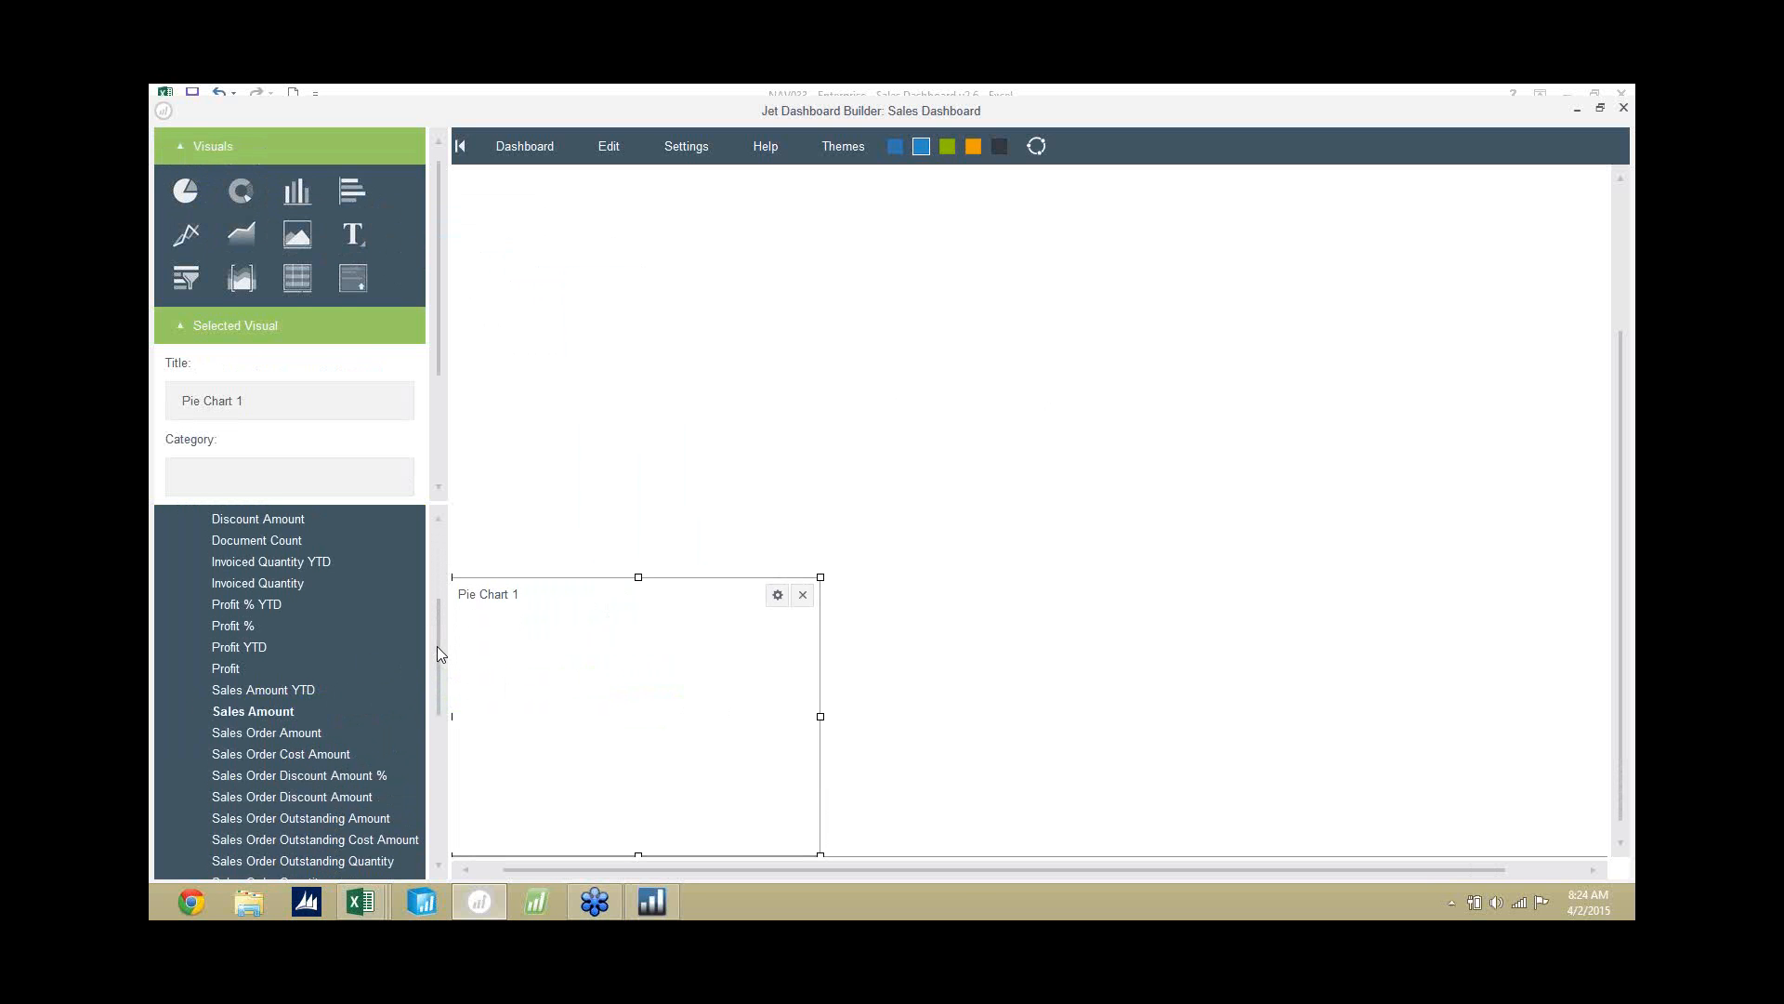
pyautogui.moveTo(436, 648); pyautogui.dragTo(462, 815)
pyautogui.moveTo(316, 857); pyautogui.dragTo(698, 676)
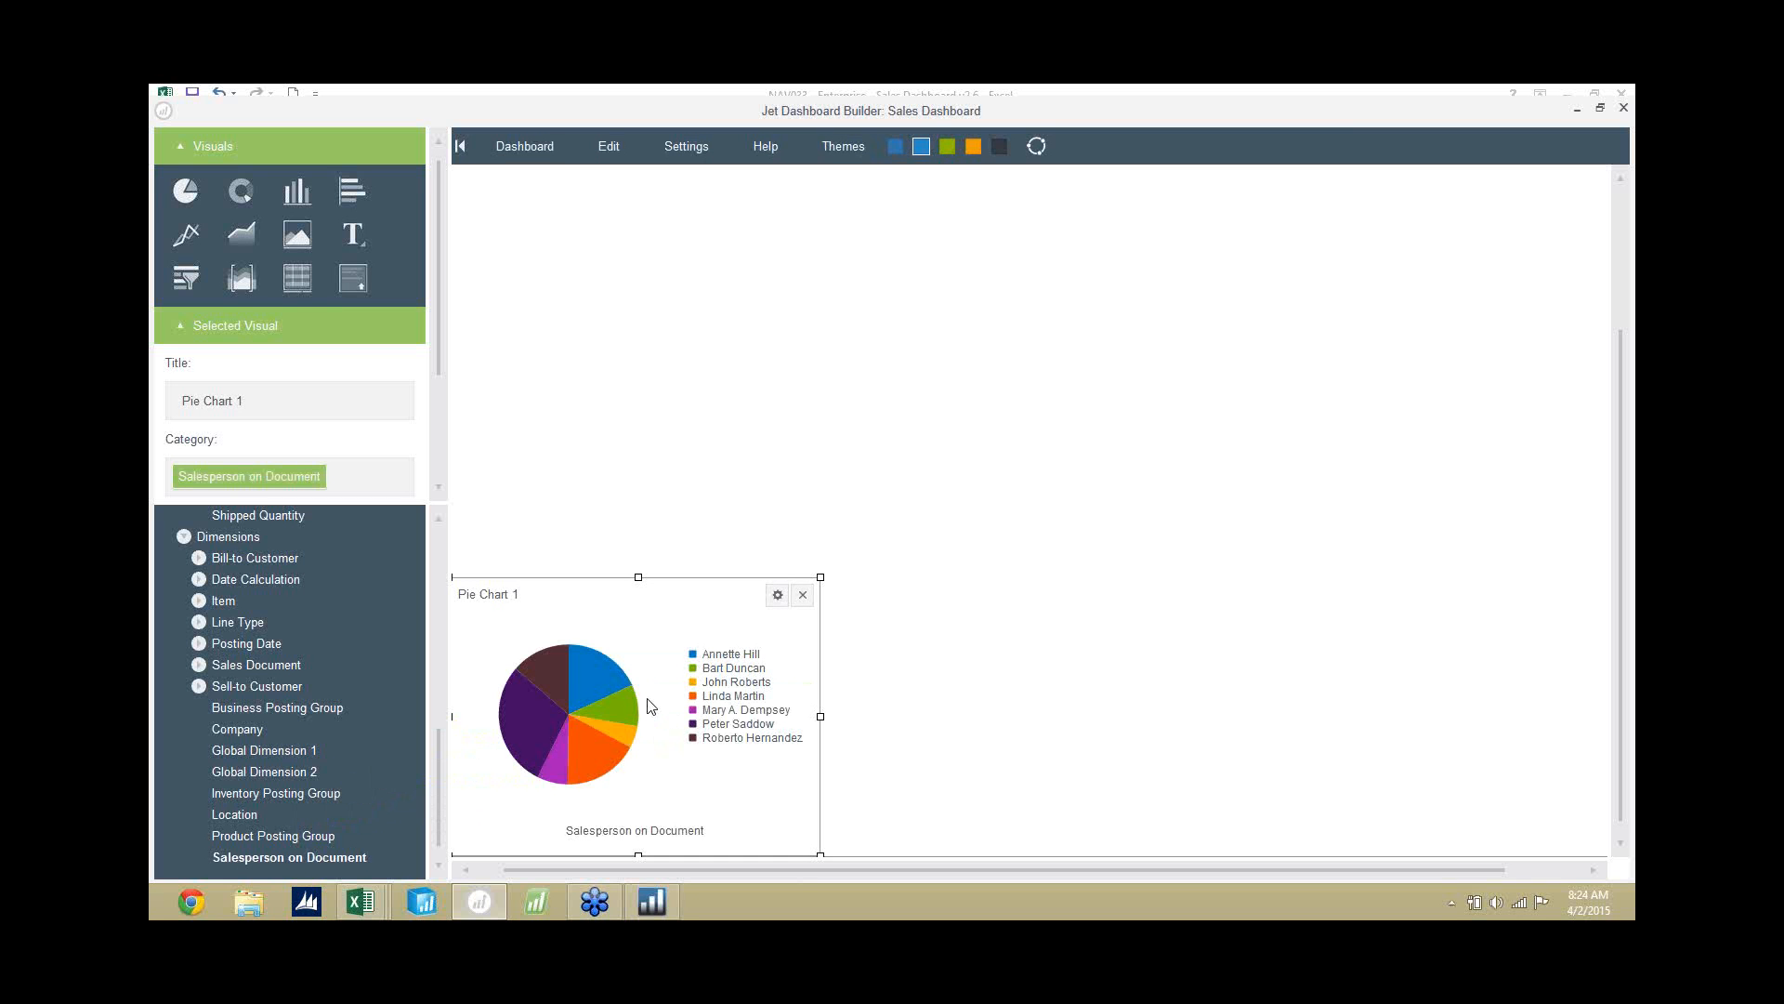
# Title the pie chart "Sales by Salesperson" and deselect it.
pyautogui.click(312, 397)
pyautogui.tripleClick(313, 397)
pyautogui.write('Sales by Salesperson')
pyautogui.click(1099, 672)
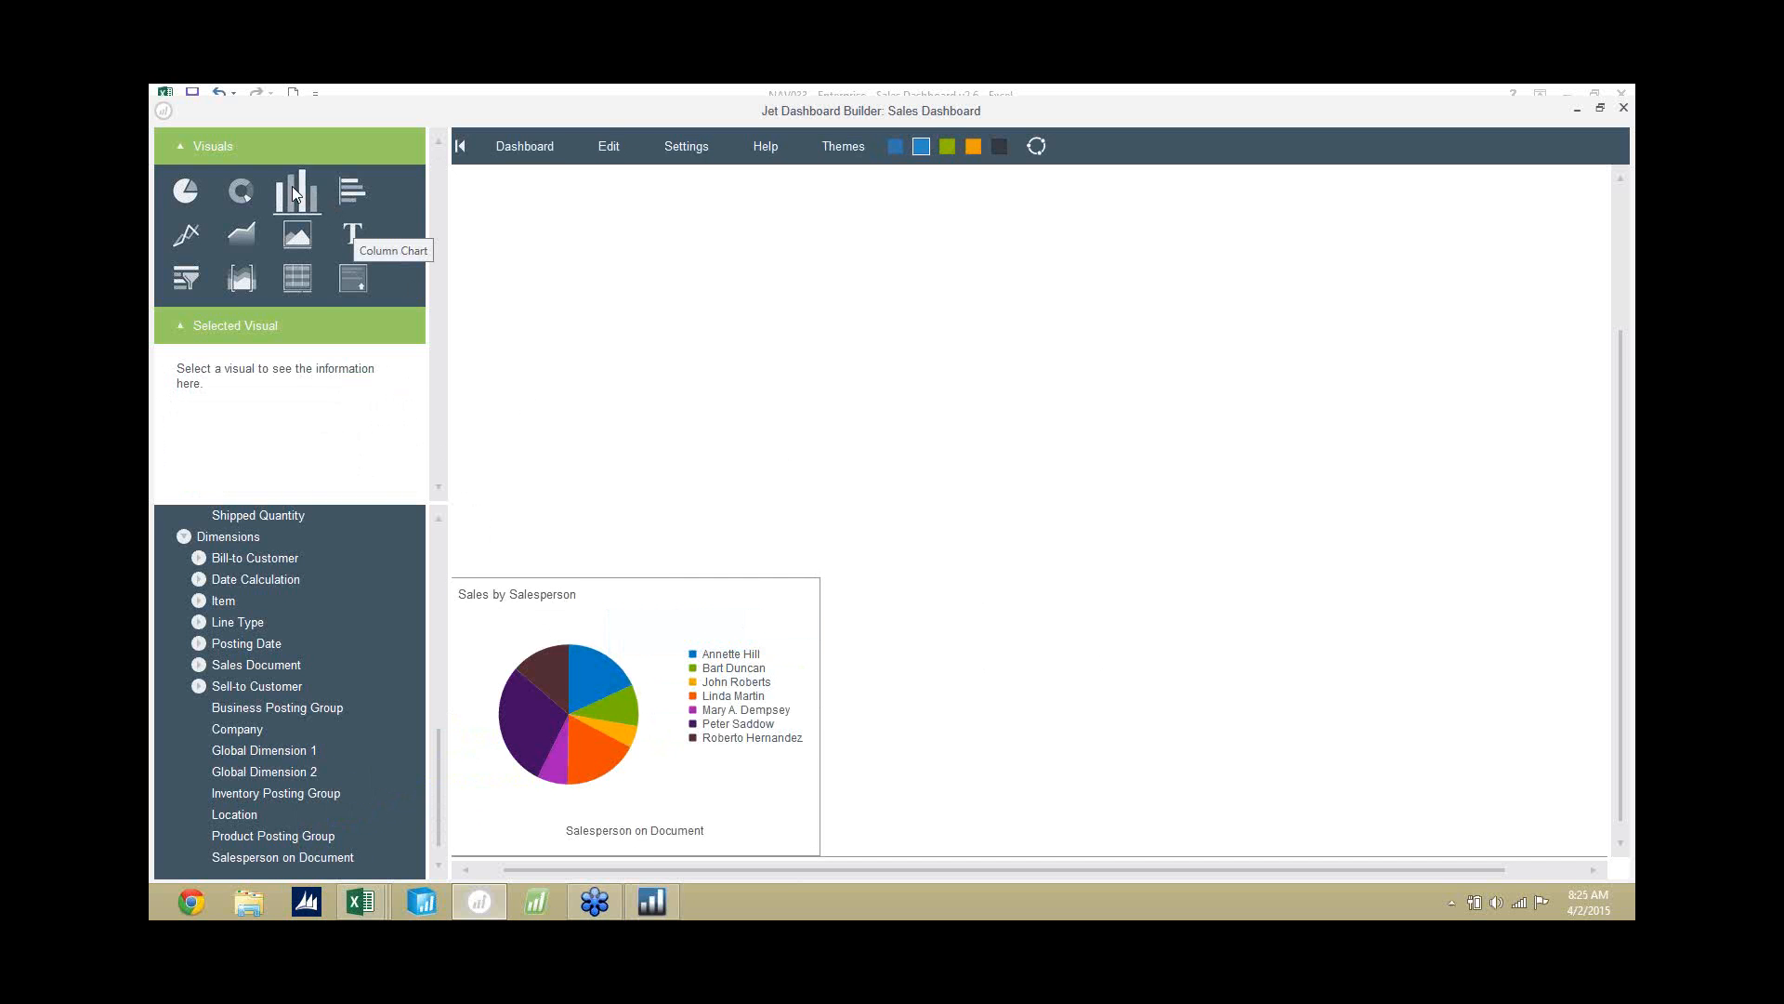
# Add a column chart beside the pie chart, with Item from the Item dimension as category and Profit as value.
pyautogui.moveTo(293, 186); pyautogui.dragTo(963, 590)
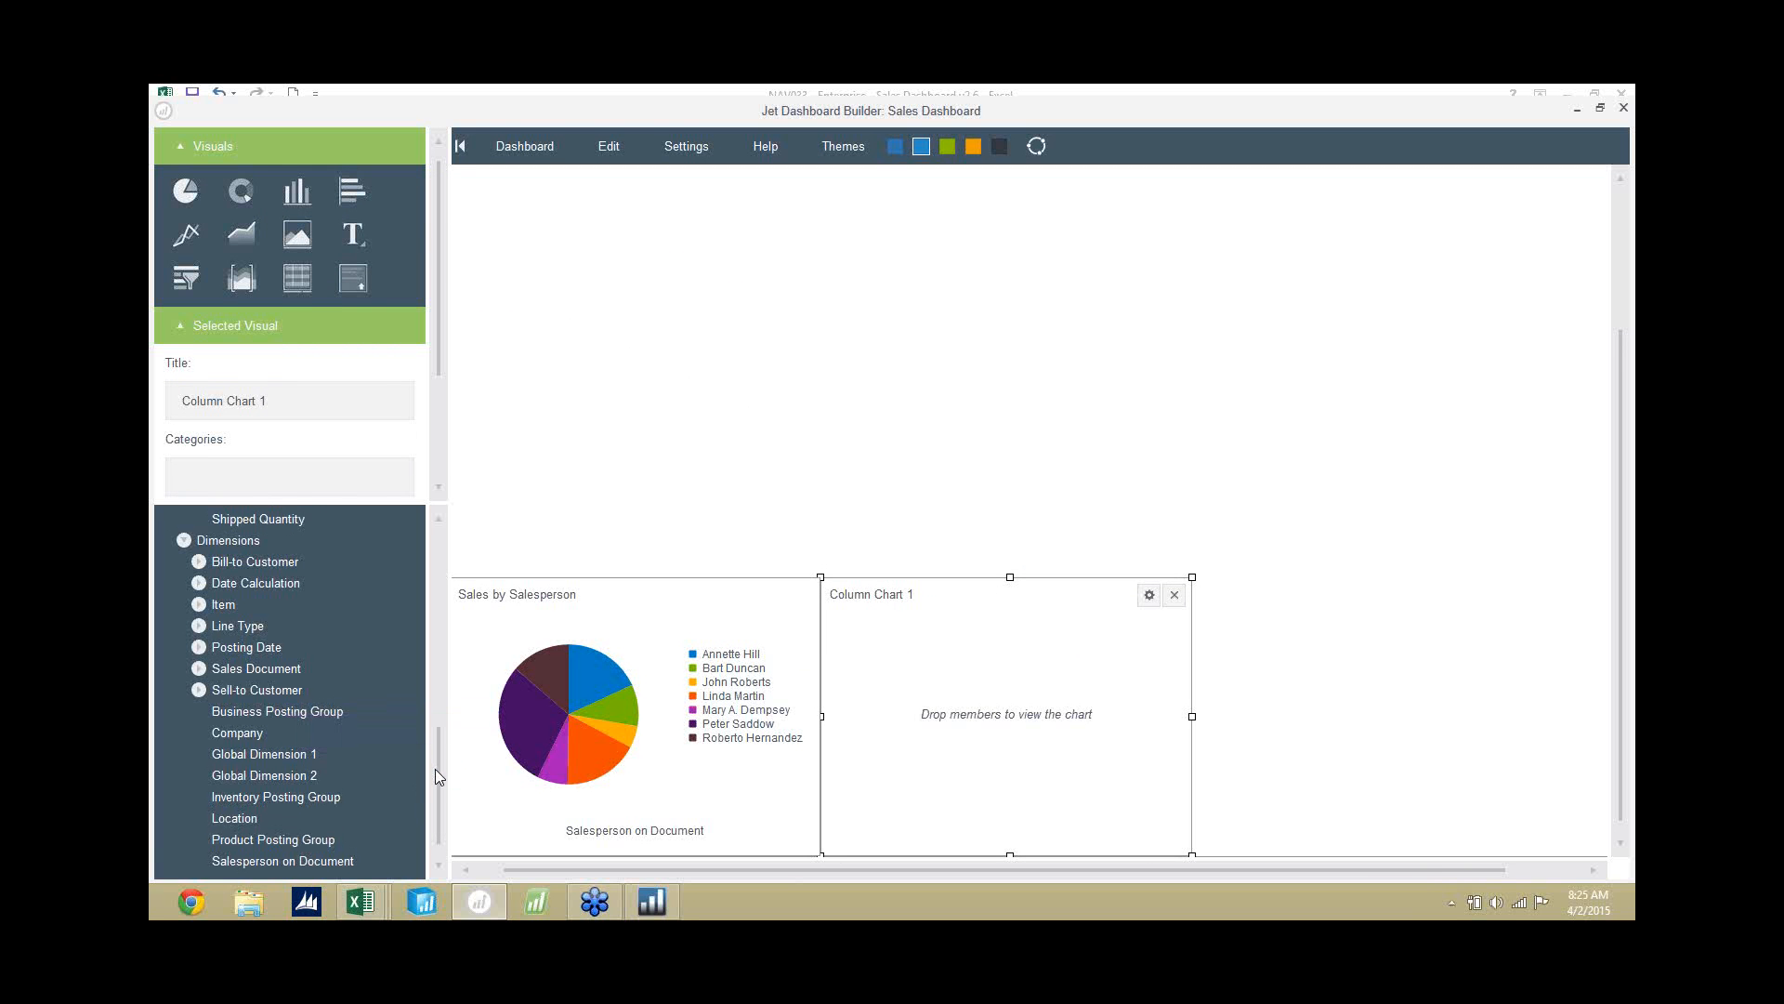
pyautogui.moveTo(435, 768); pyautogui.dragTo(437, 738)
pyautogui.click(199, 701)
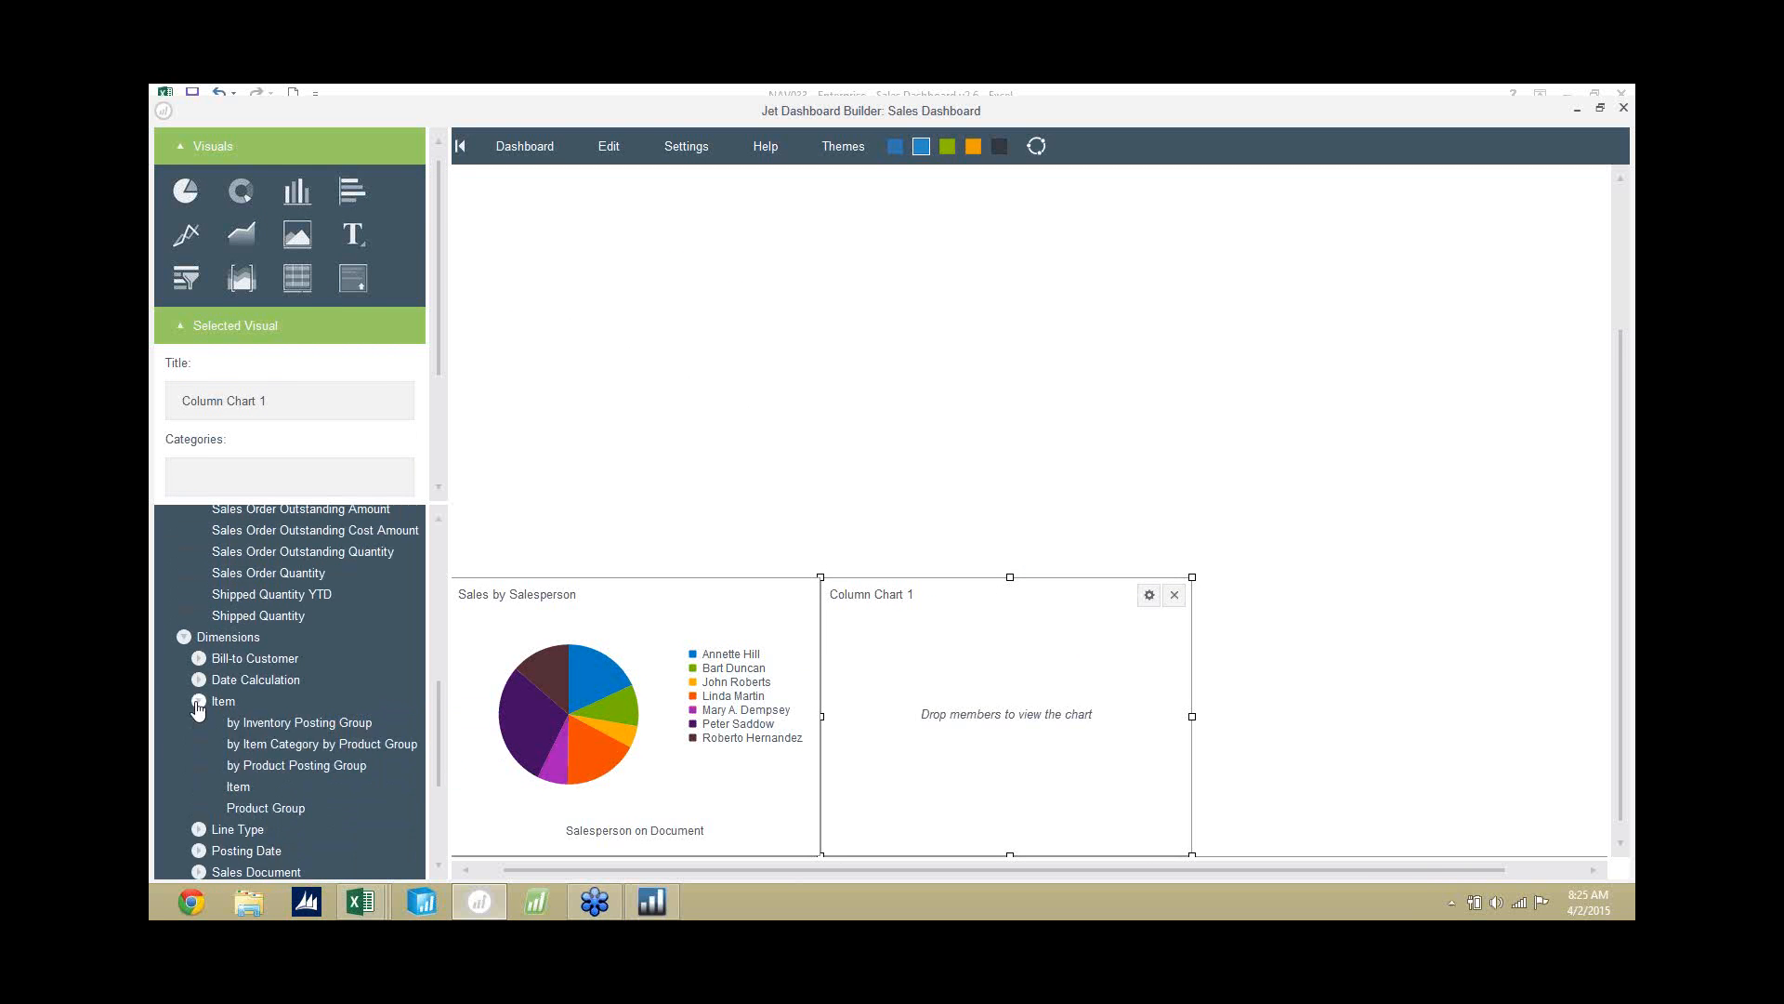
pyautogui.moveTo(241, 788); pyautogui.dragTo(888, 714)
pyautogui.moveTo(438, 695); pyautogui.dragTo(453, 598)
pyautogui.scroll(3, 353, 667)
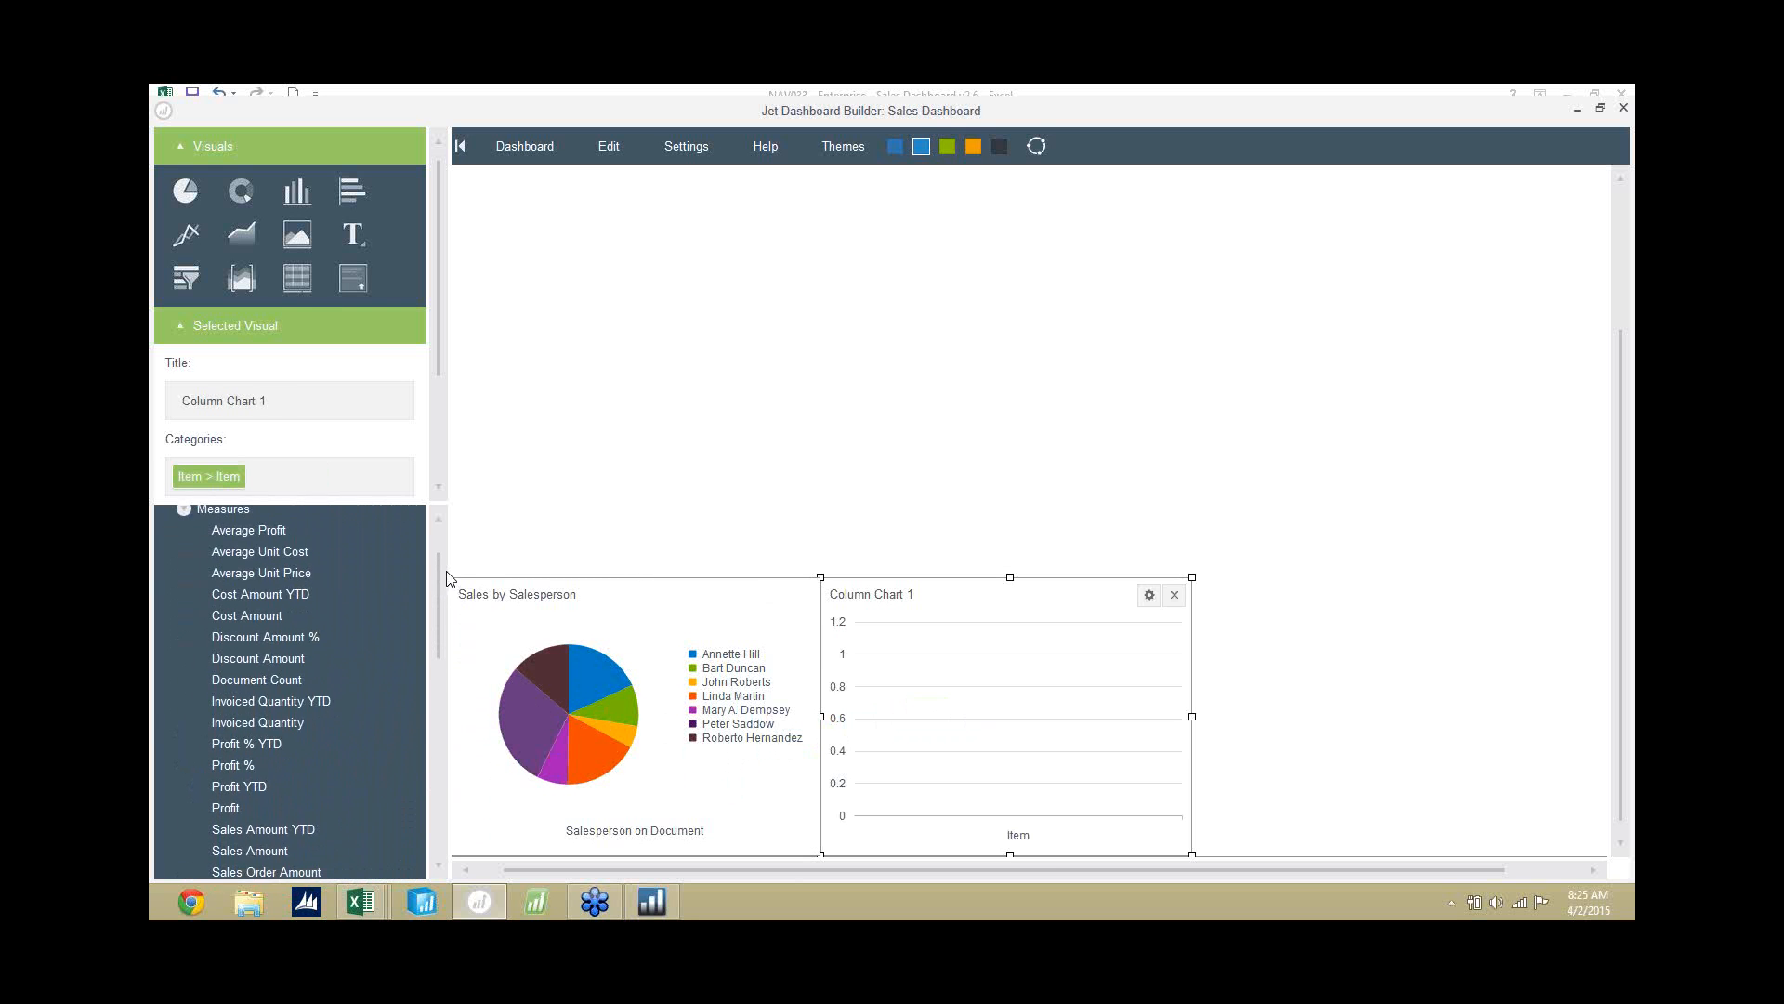
pyautogui.moveTo(233, 794); pyautogui.dragTo(1032, 742)
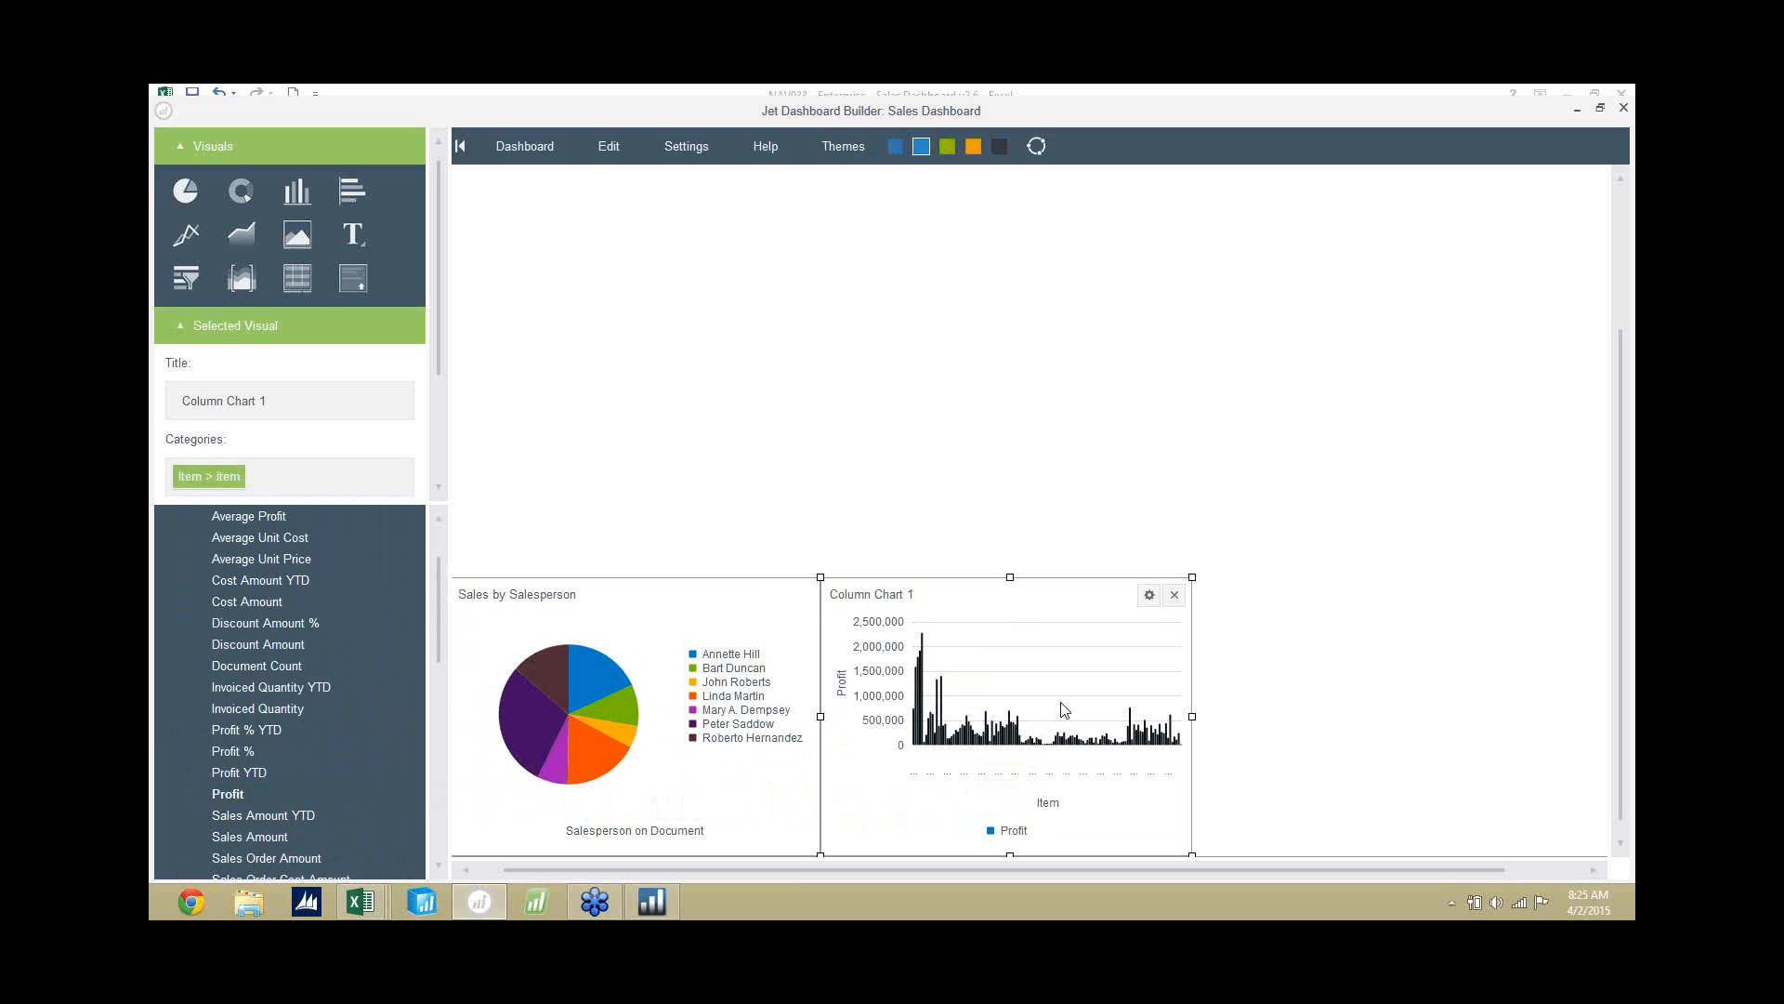
pyautogui.moveTo(976, 732)
# Limit the column chart's Profit values to the top 10 items, without the "Other" category.
pyautogui.moveTo(441, 293); pyautogui.dragTo(433, 390)
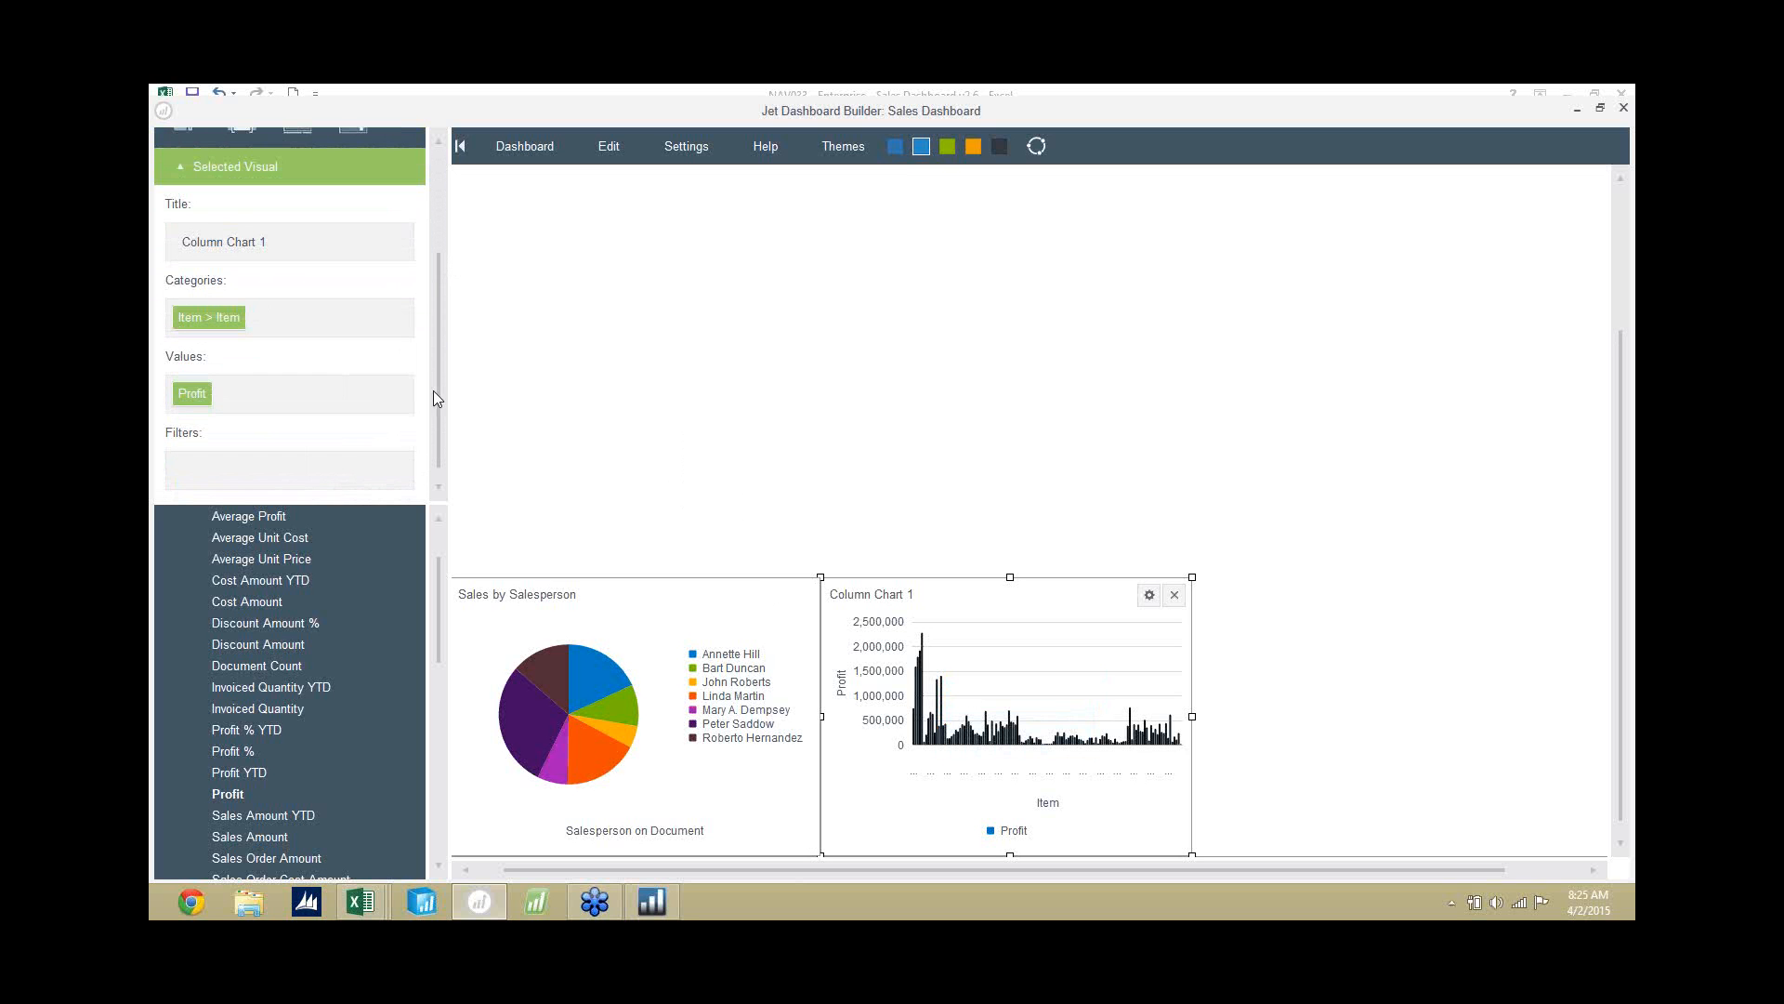
pyautogui.click(202, 398)
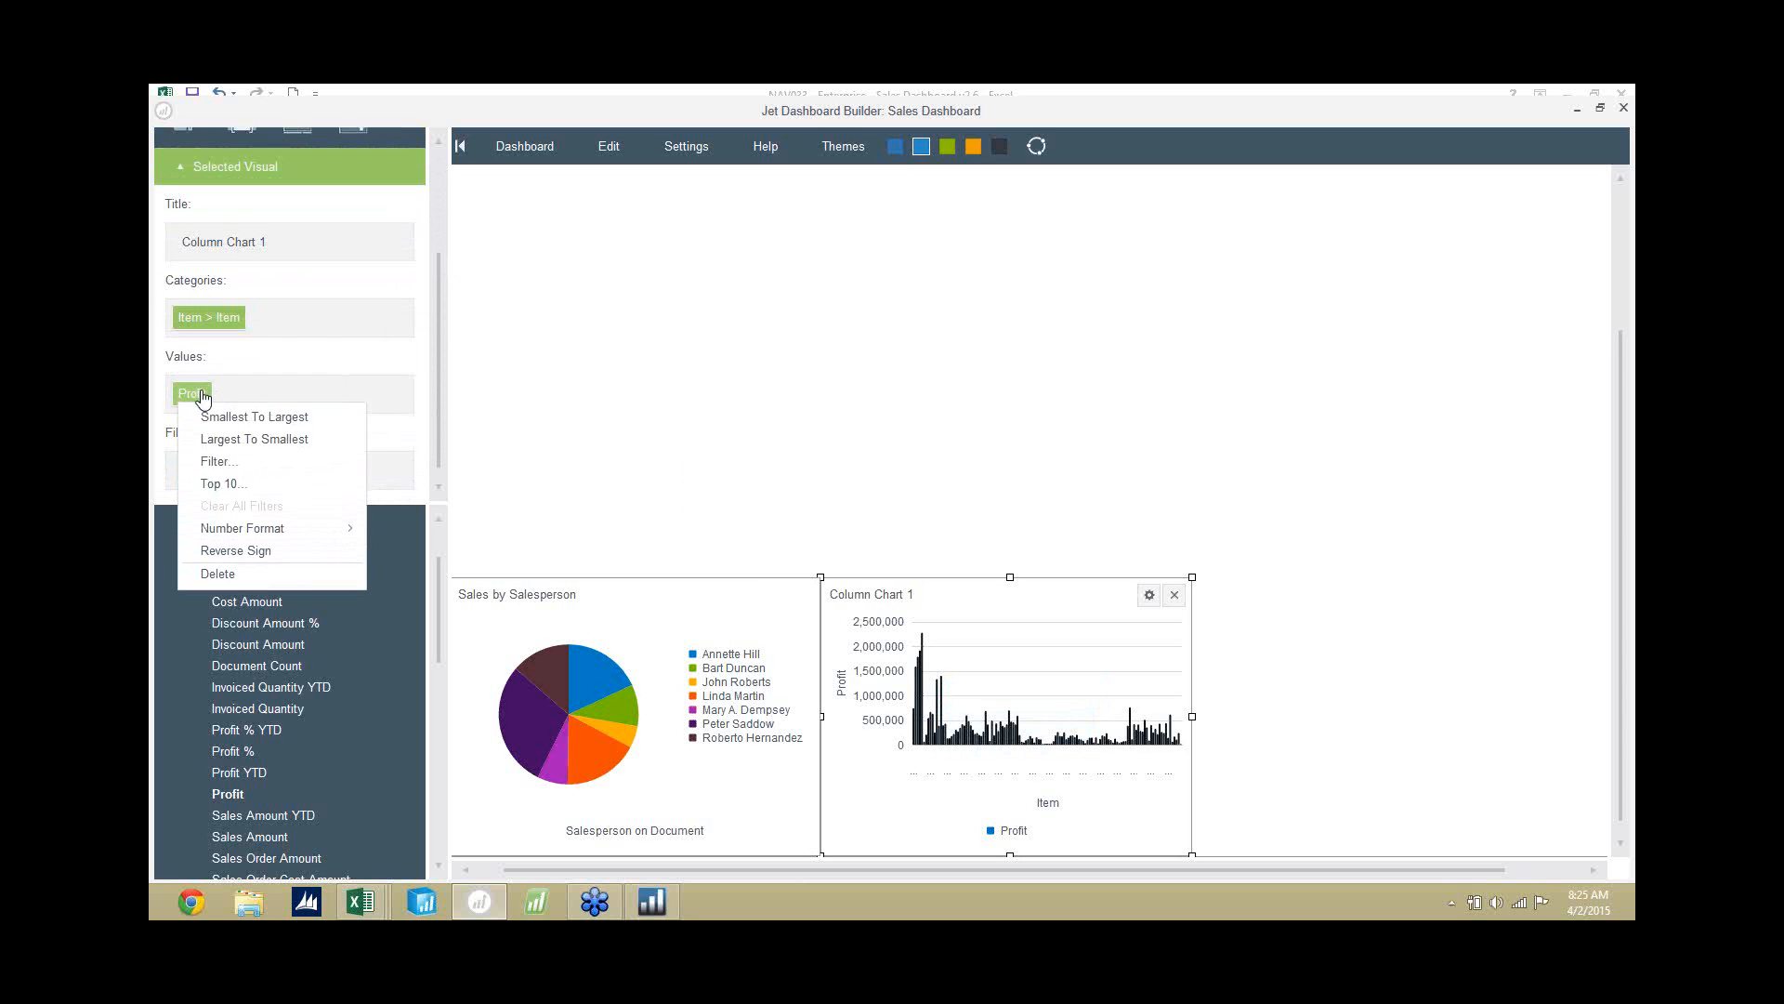
pyautogui.click(258, 491)
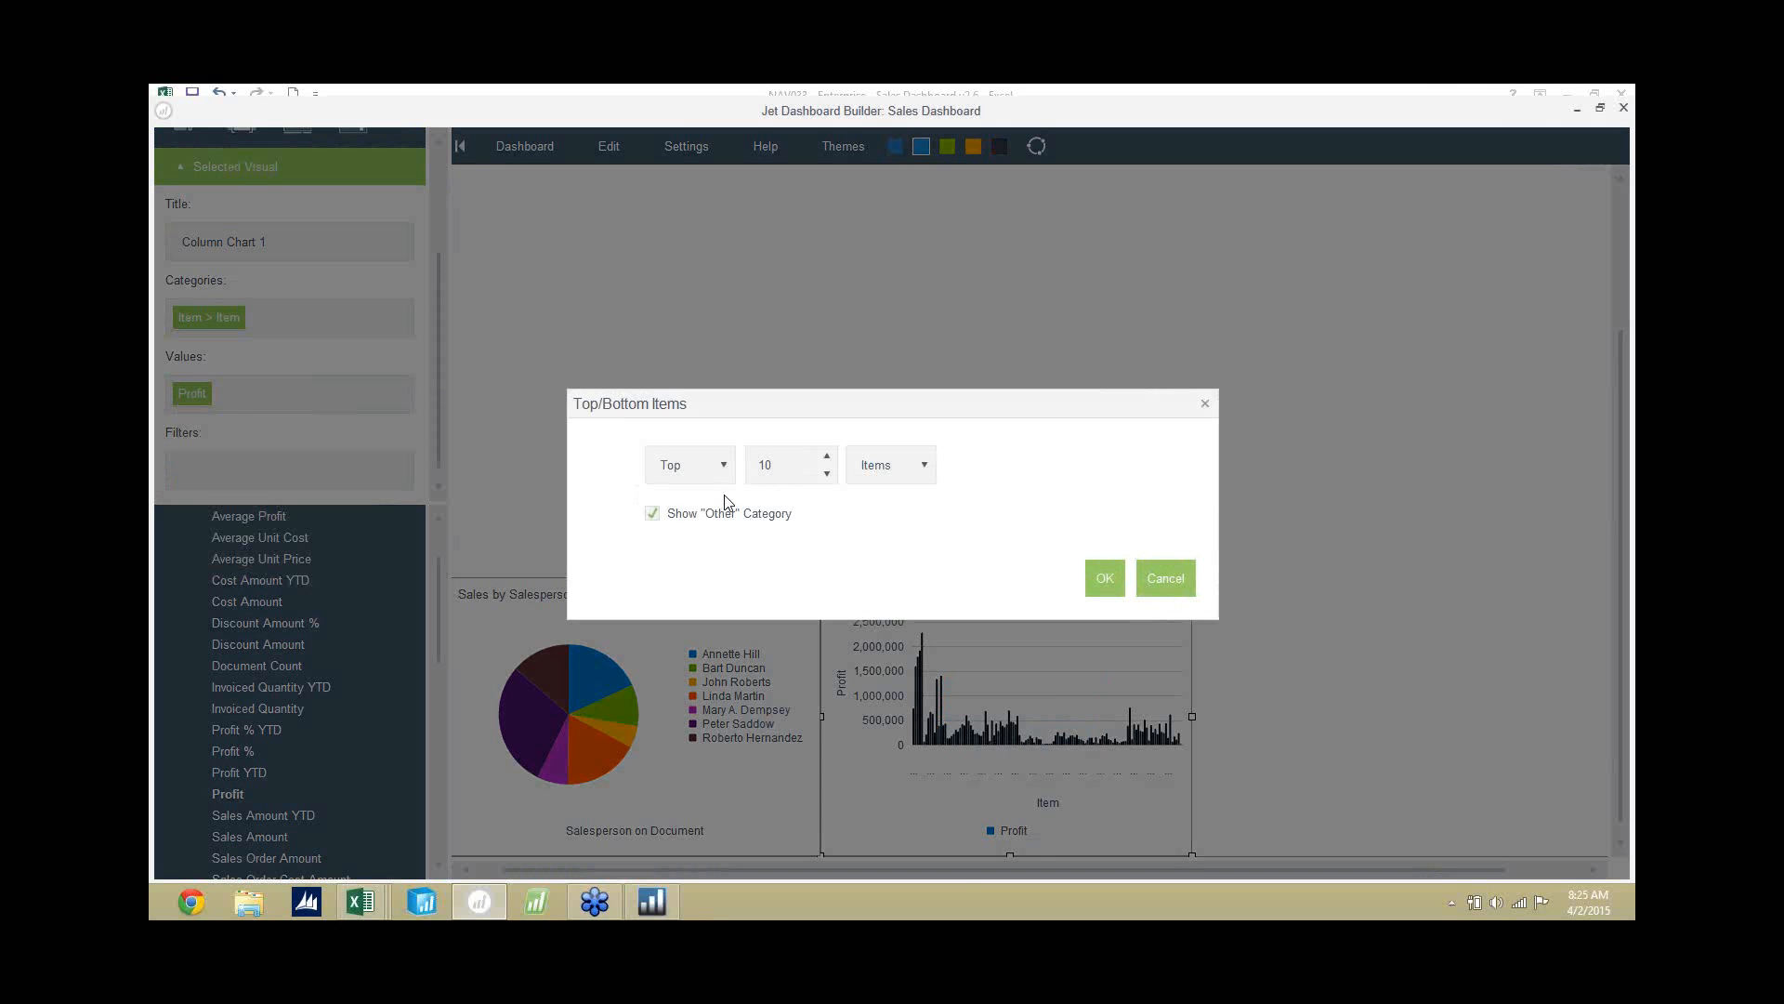
pyautogui.click(653, 514)
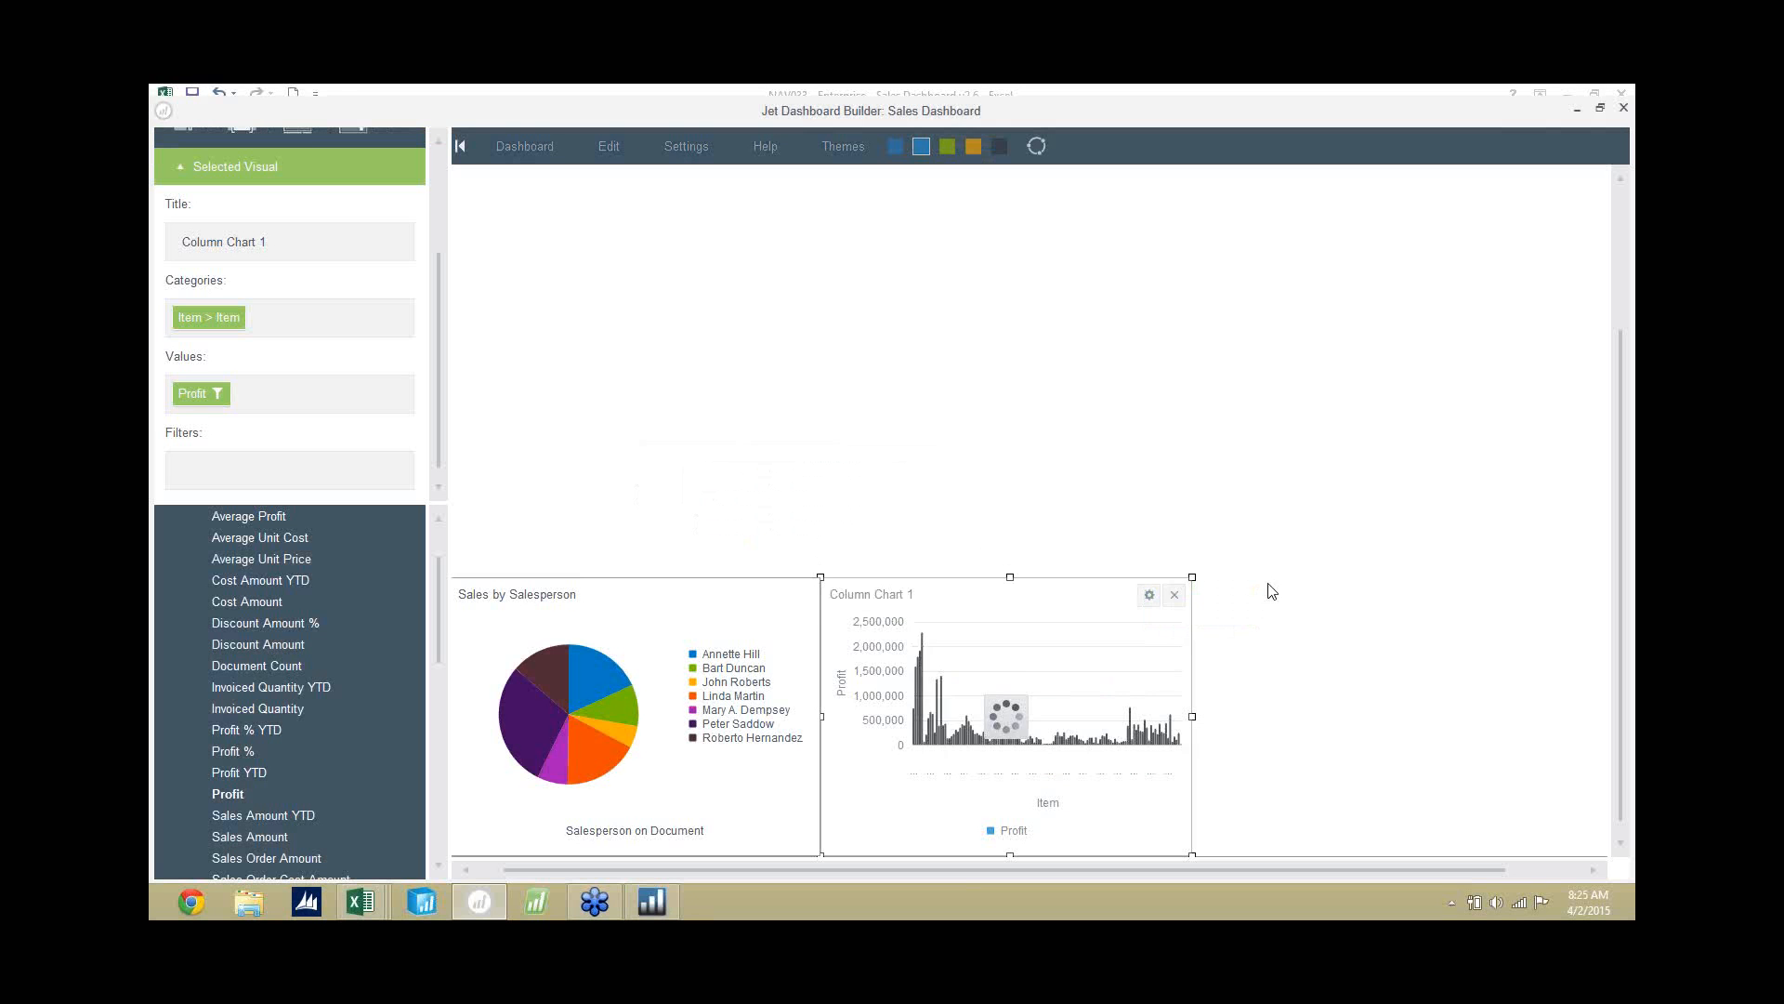
pyautogui.click(1106, 581)
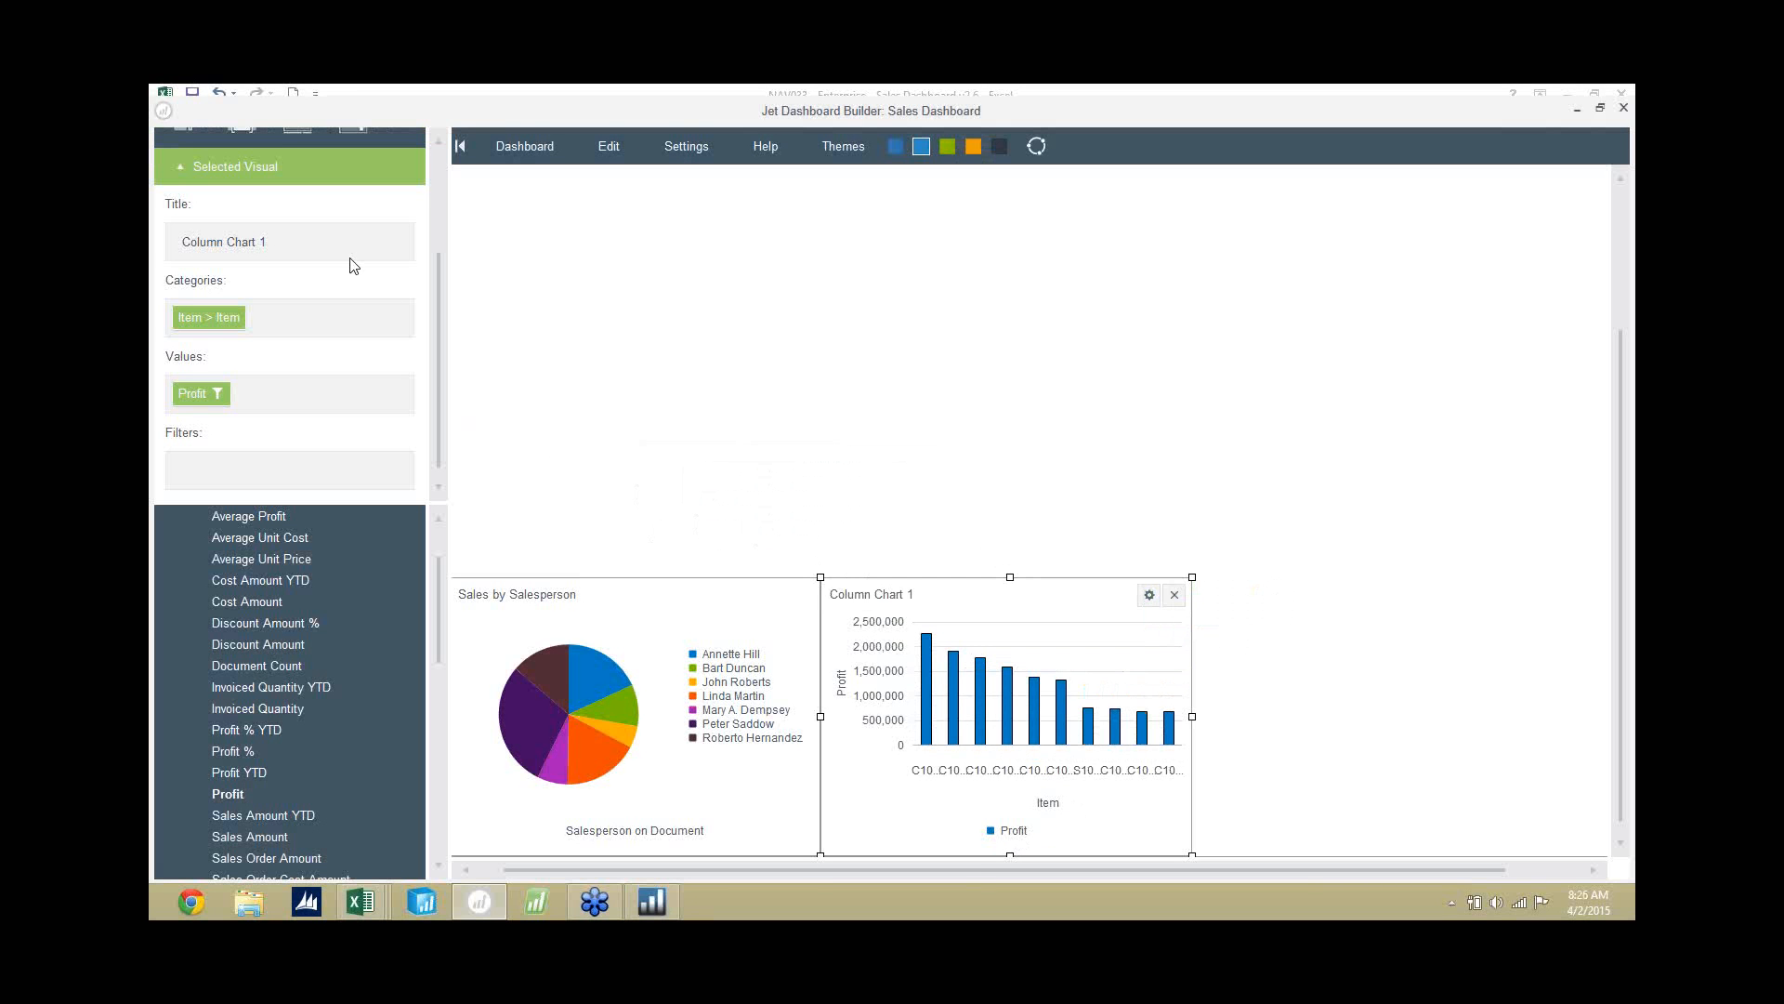
# Title the column chart "Top 10 Items by Profit".
pyautogui.moveTo(343, 234); pyautogui.dragTo(167, 236)
pyautogui.write('Top 10 Items by Profit')
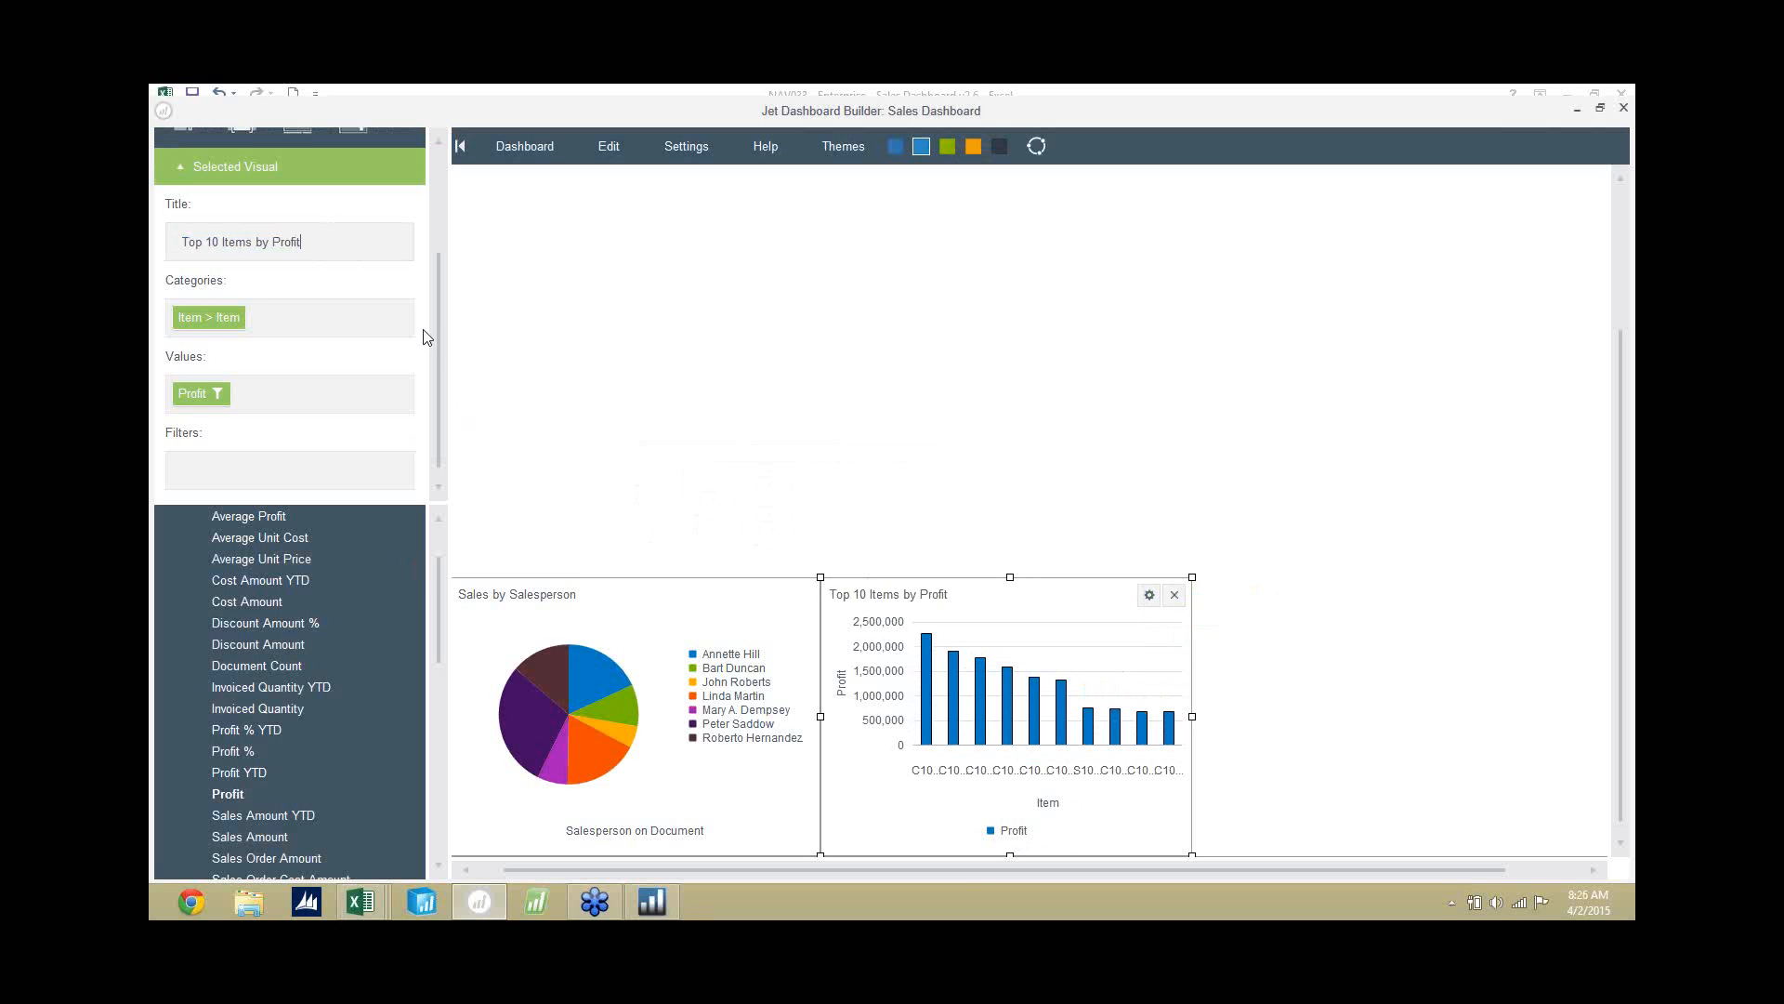
pyautogui.moveTo(439, 320); pyautogui.dragTo(473, 228)
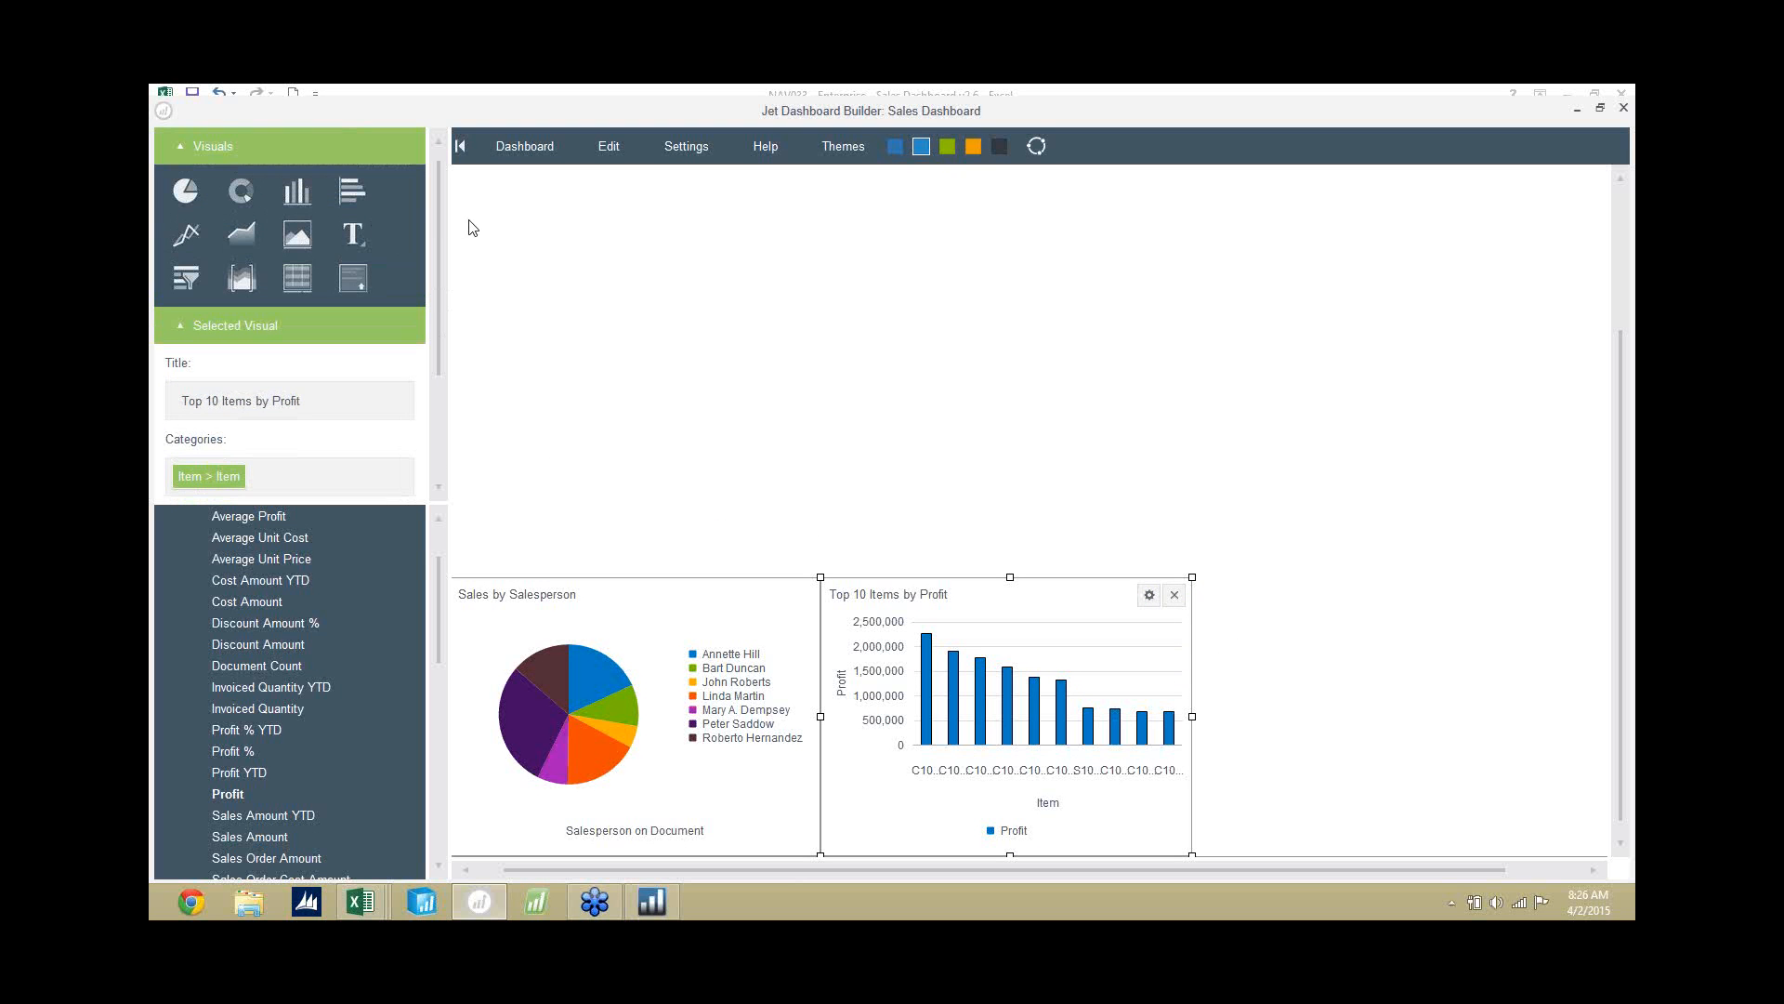
# Add a donut chart beside the column chart, with Sales Amount as value and Item "by Item Category by Product Group" as category.
pyautogui.moveTo(240, 191); pyautogui.dragTo(1391, 657)
pyautogui.moveTo(1458, 602); pyautogui.dragTo(1335, 605)
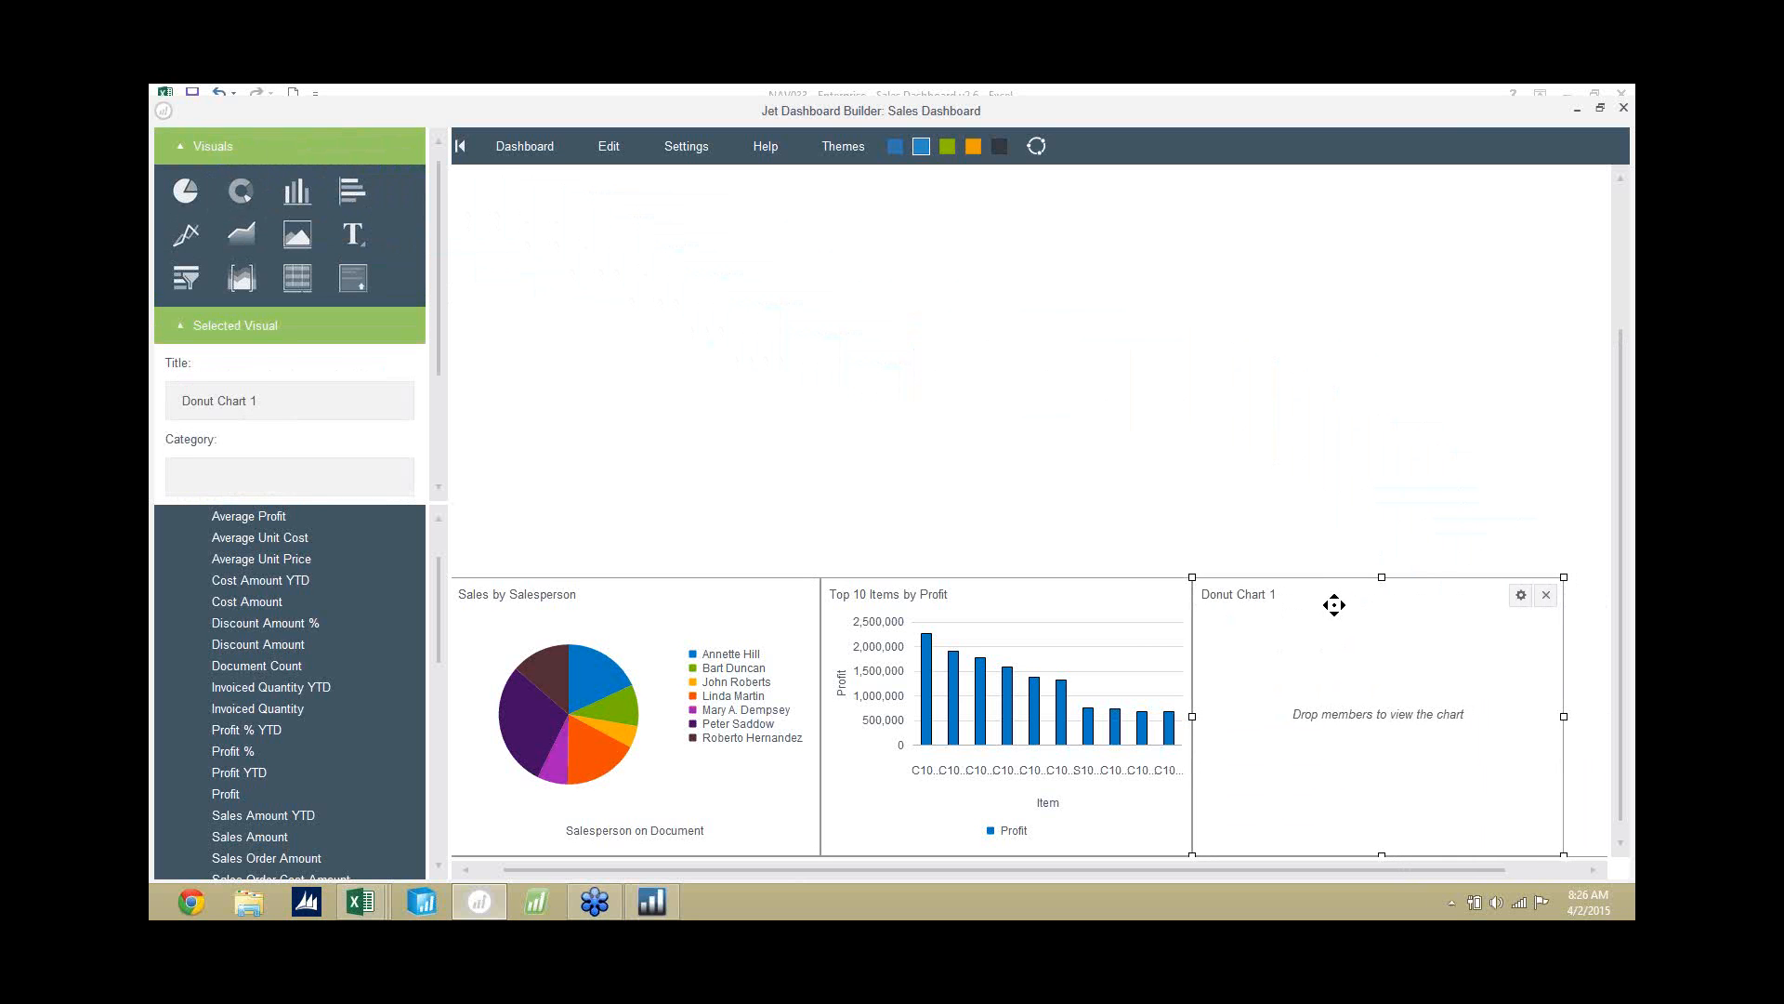
pyautogui.moveTo(436, 626)
pyautogui.mouseDown()
pyautogui.moveTo(440, 599)
pyautogui.moveTo(438, 660)
pyautogui.mouseUp()
pyautogui.moveTo(243, 711); pyautogui.dragTo(1414, 683)
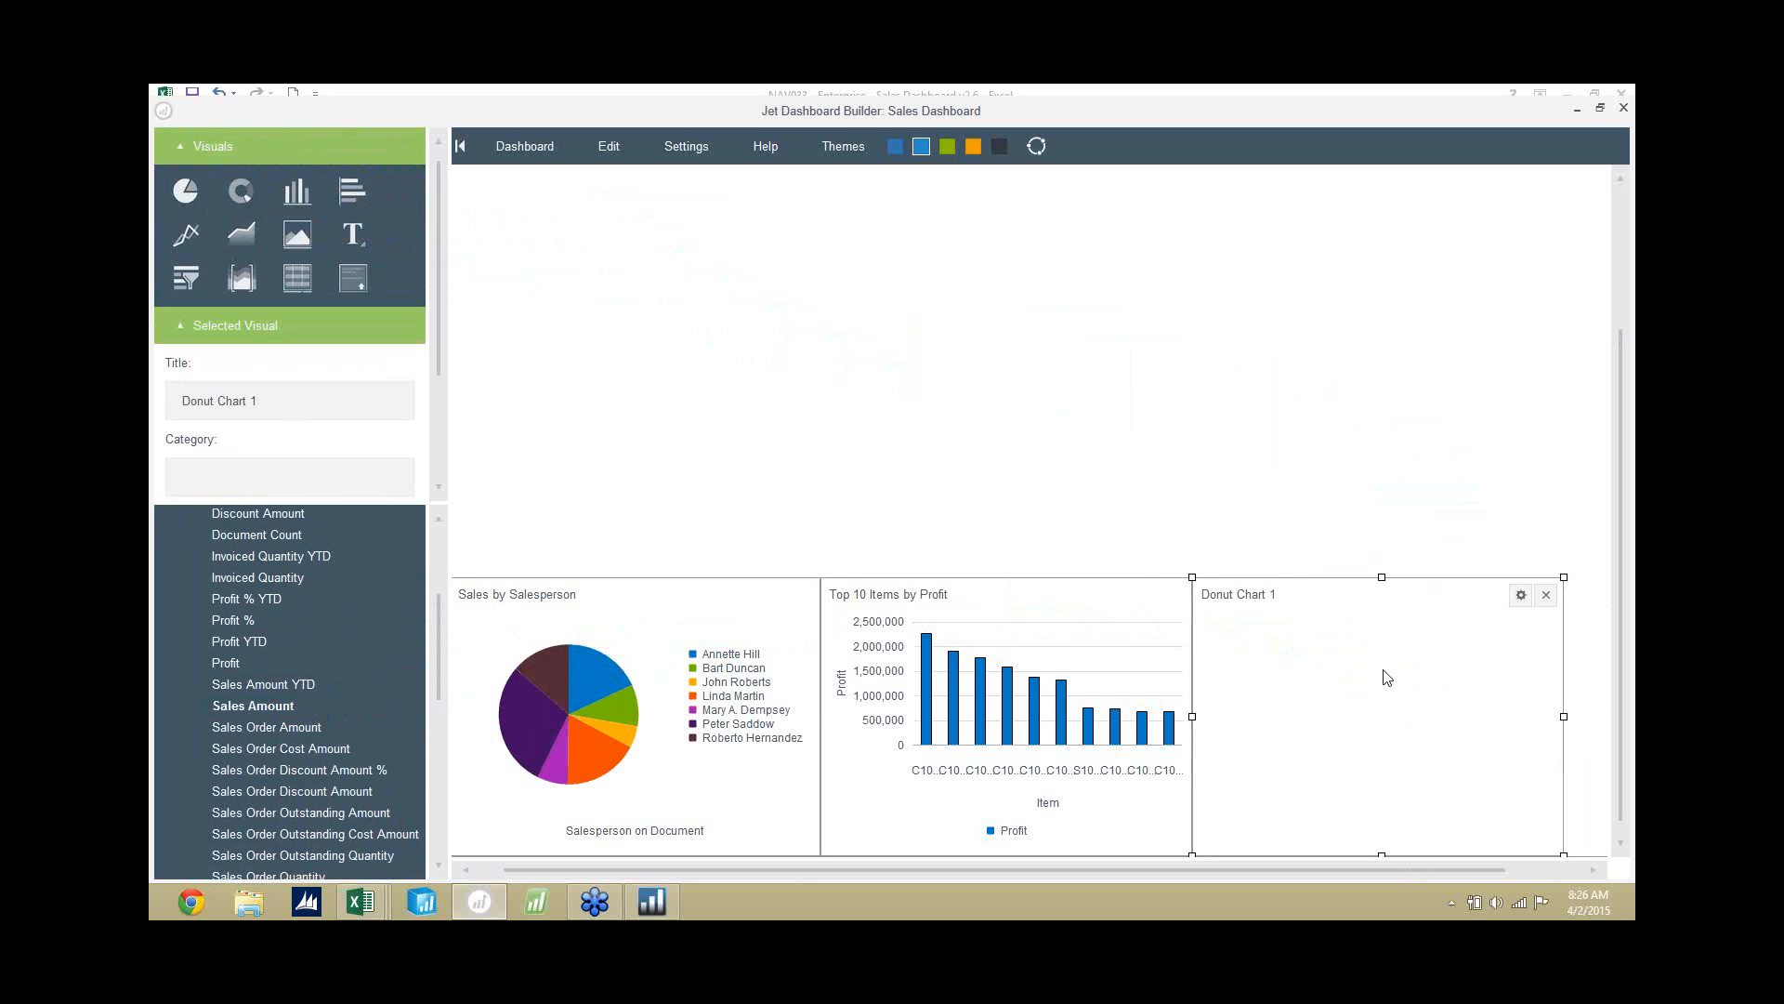
pyautogui.moveTo(438, 634); pyautogui.dragTo(439, 751)
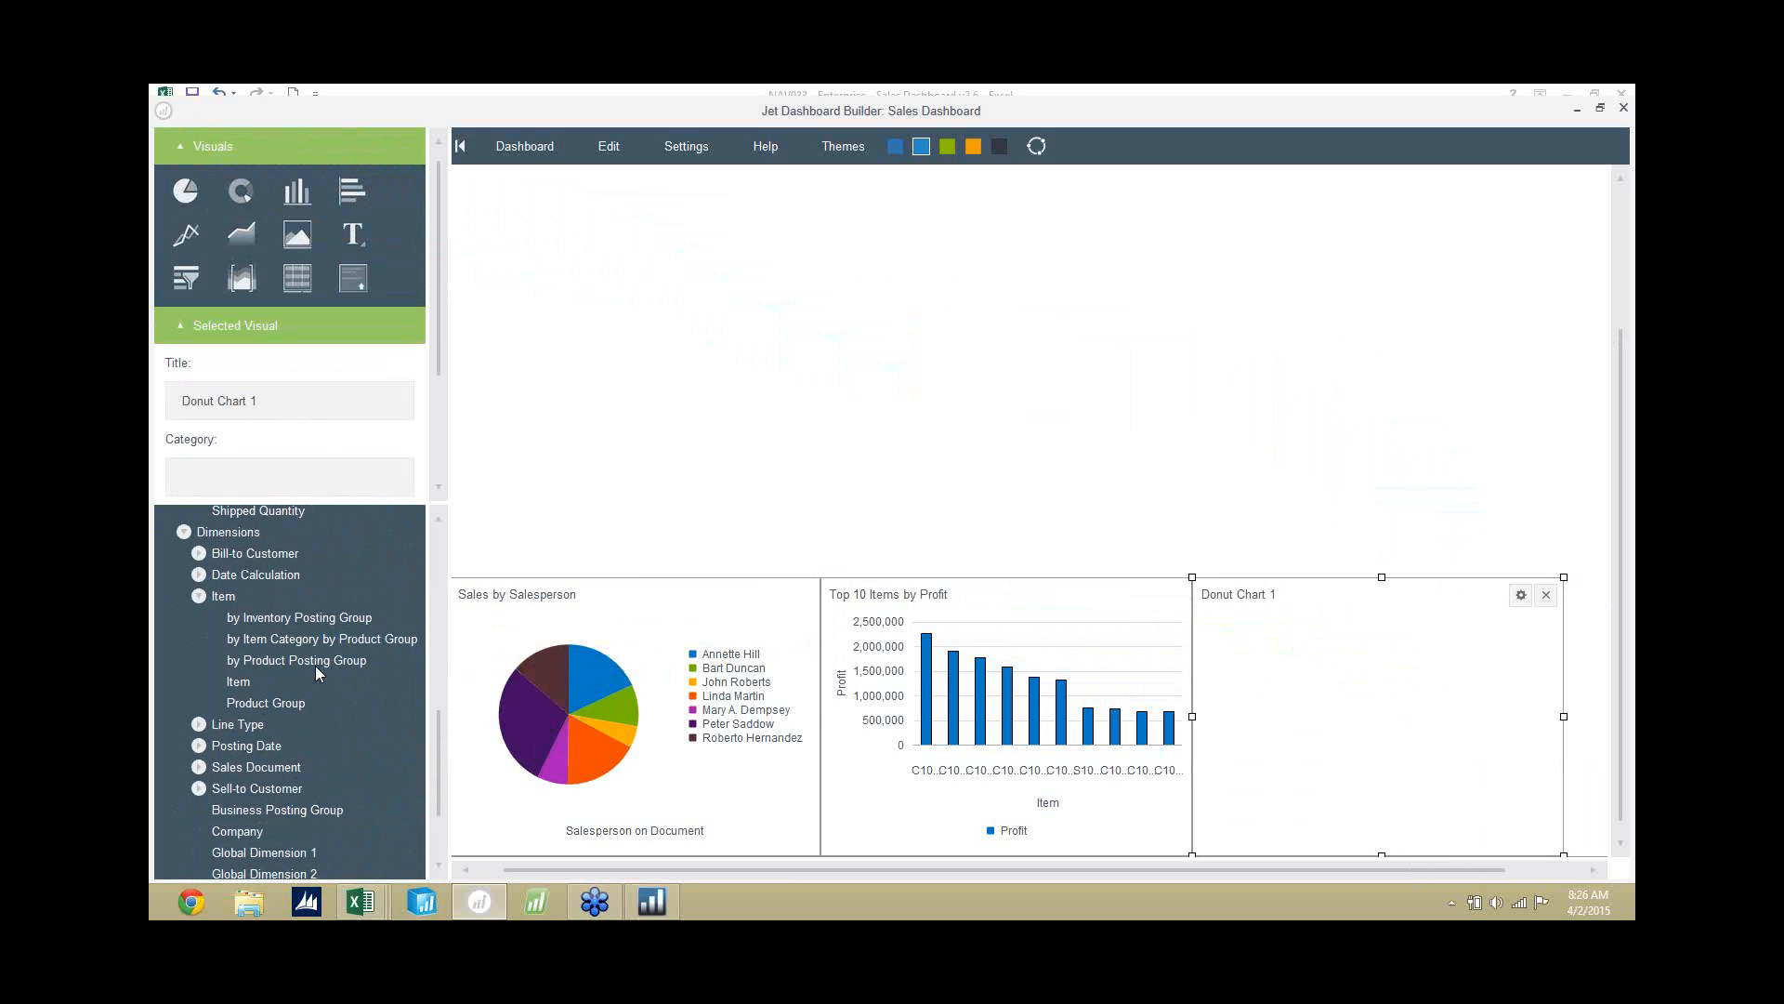
pyautogui.moveTo(300, 641); pyautogui.dragTo(1338, 692)
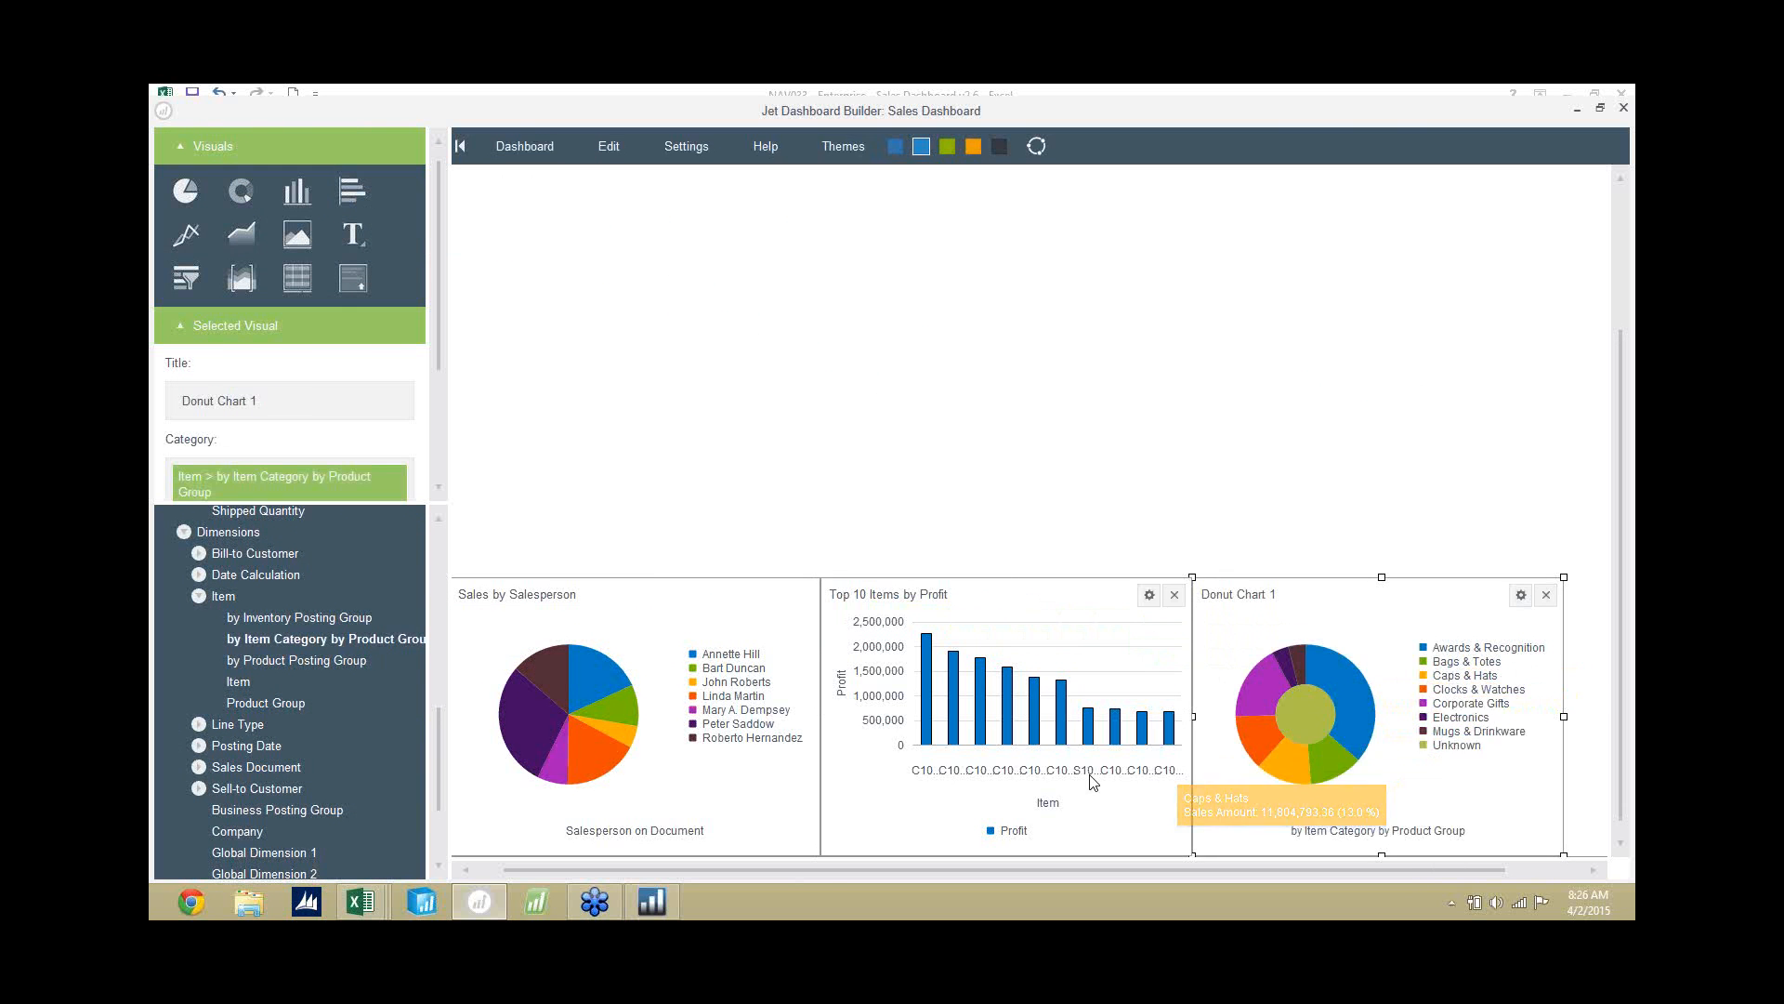
# Title the donut chart "Sales by Item Category" and deselect it.
pyautogui.moveTo(338, 402); pyautogui.dragTo(158, 385)
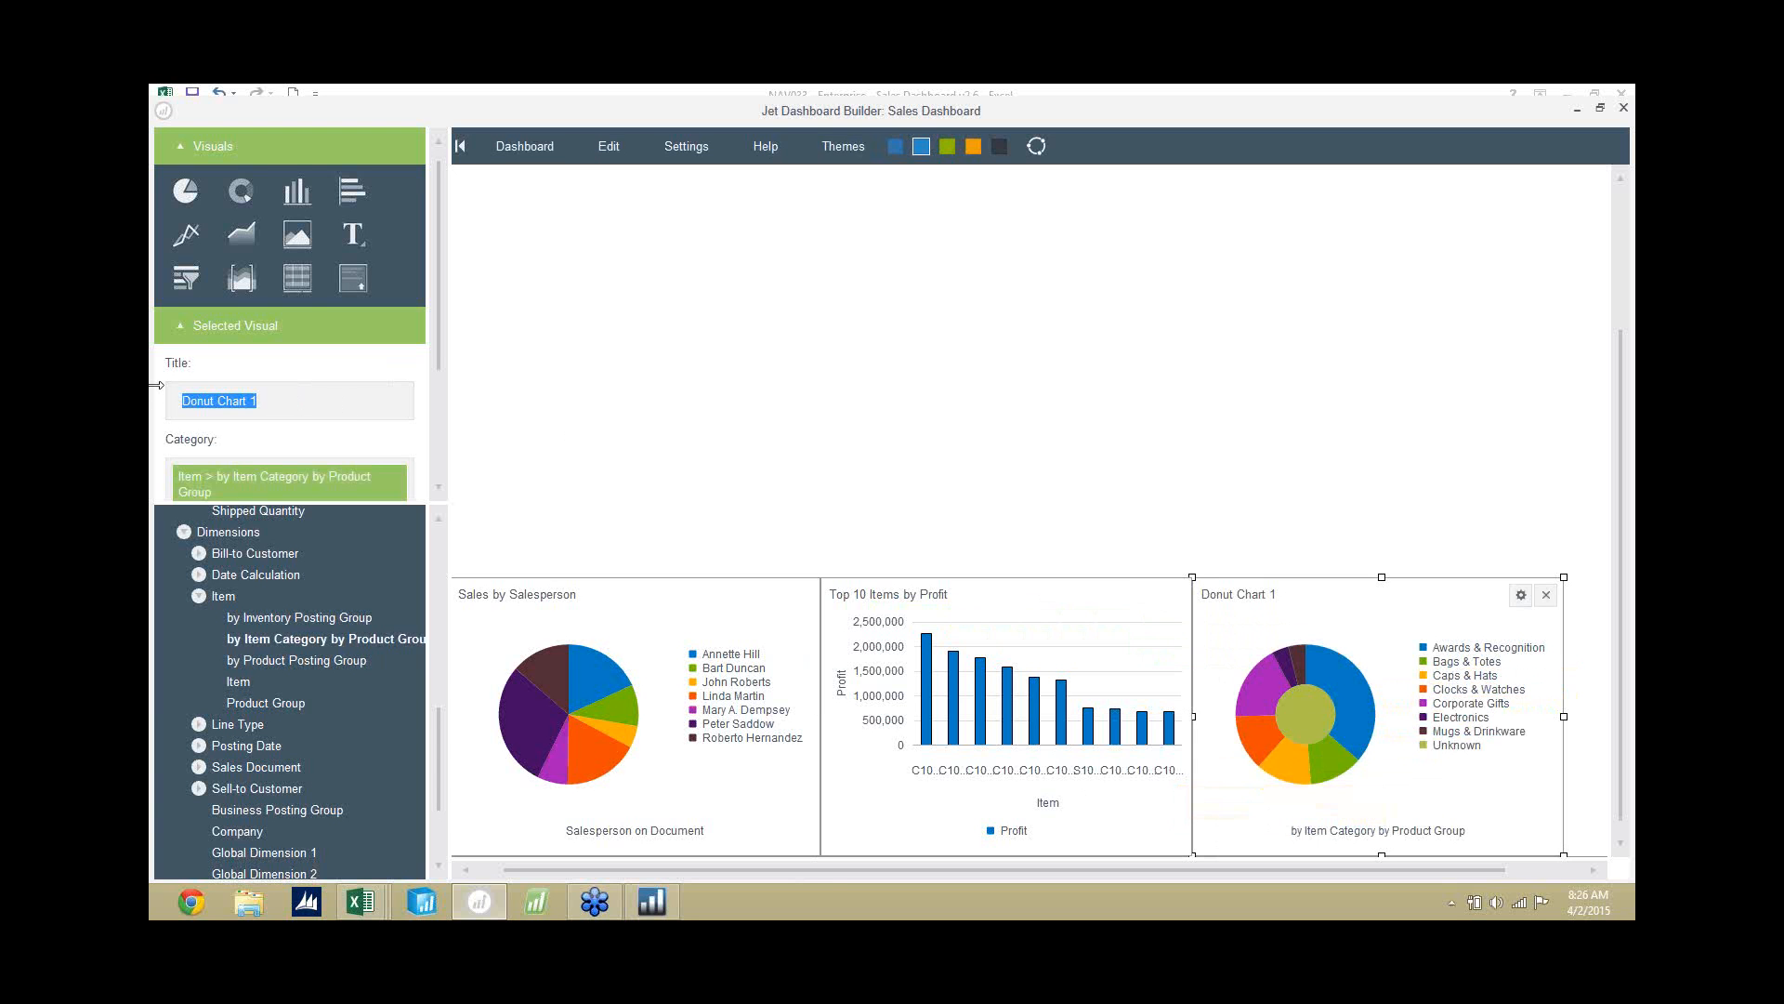
pyautogui.write('Sales by Item Category')
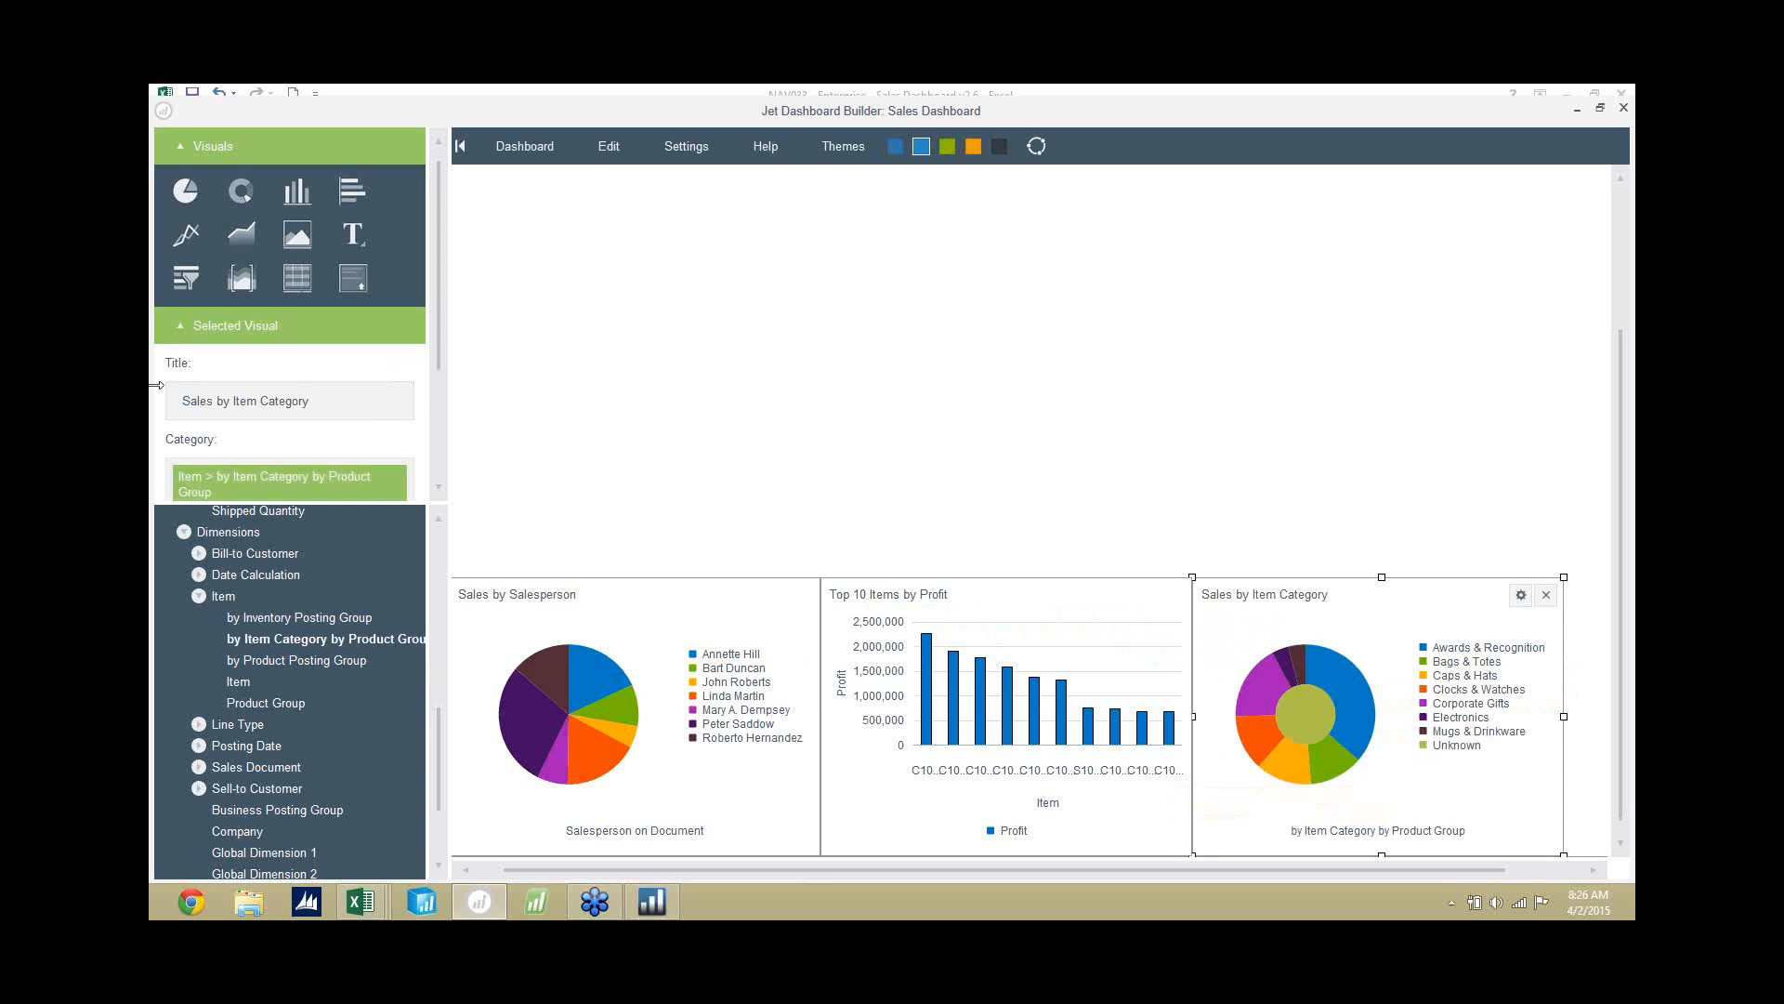
pyautogui.click(713, 388)
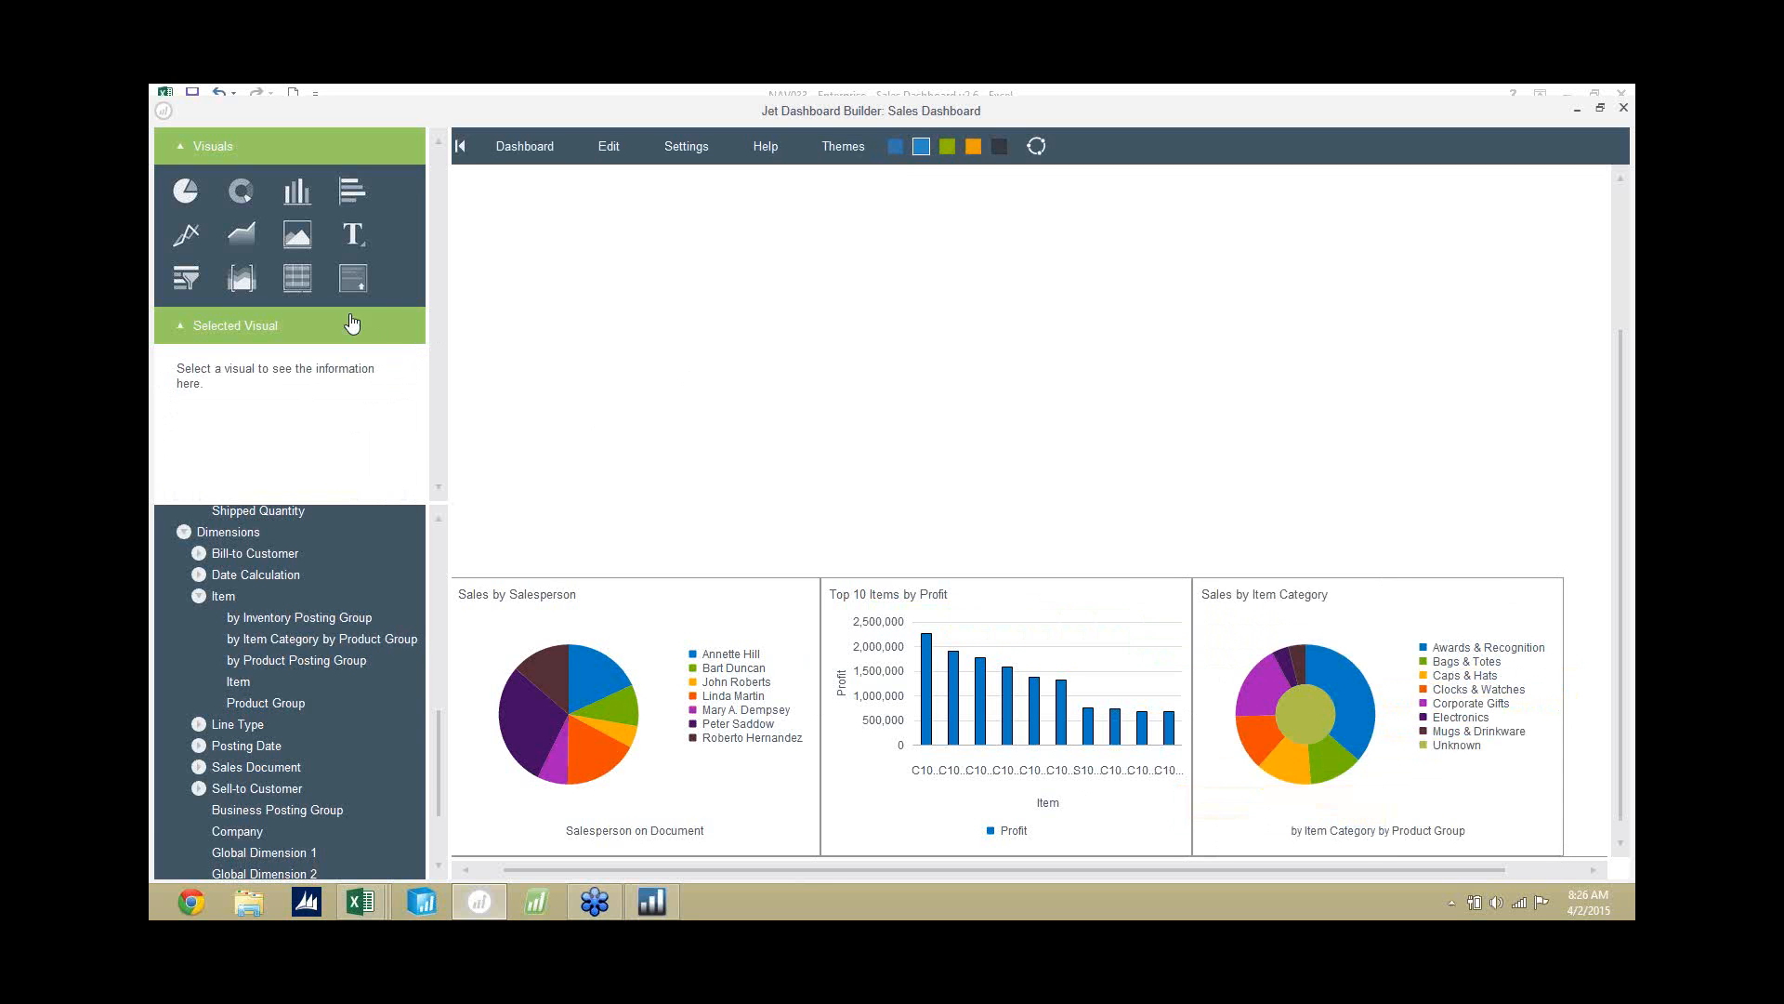
# Add a range slicer above the three charts, spanning their full width, with Profit and Sales Amount as values.
pyautogui.moveTo(240, 272); pyautogui.dragTo(584, 361)
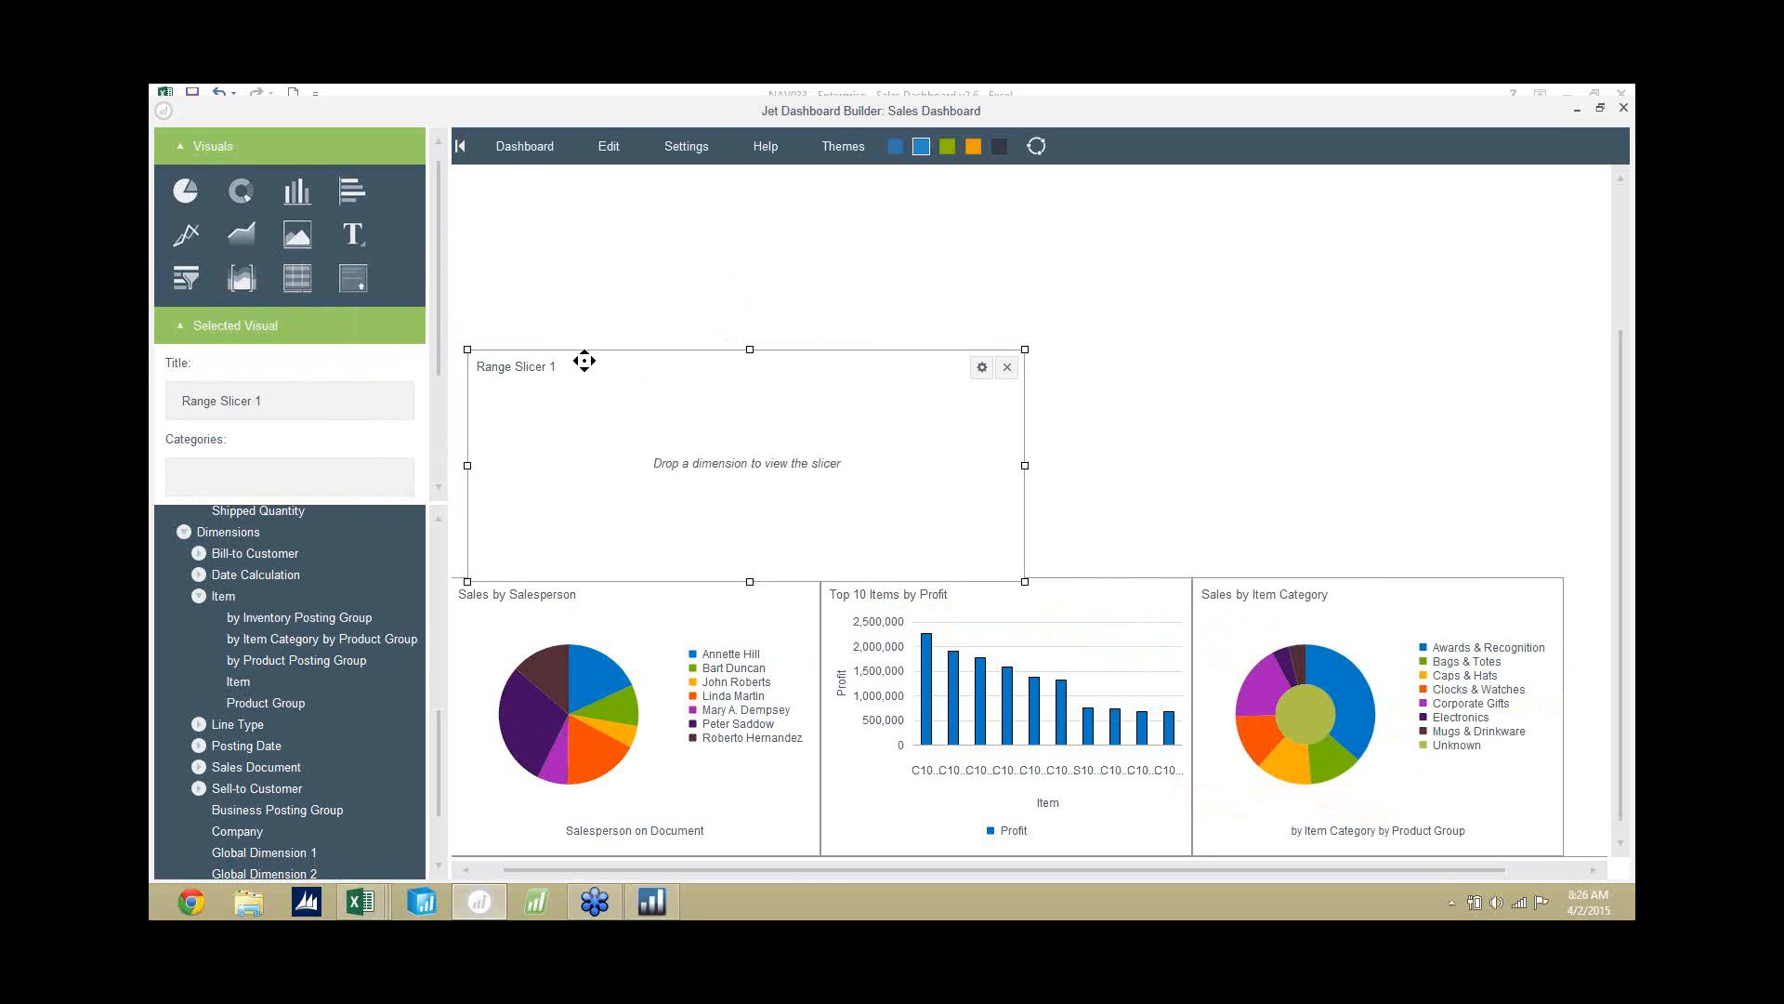
pyautogui.moveTo(1006, 461); pyautogui.dragTo(1564, 465)
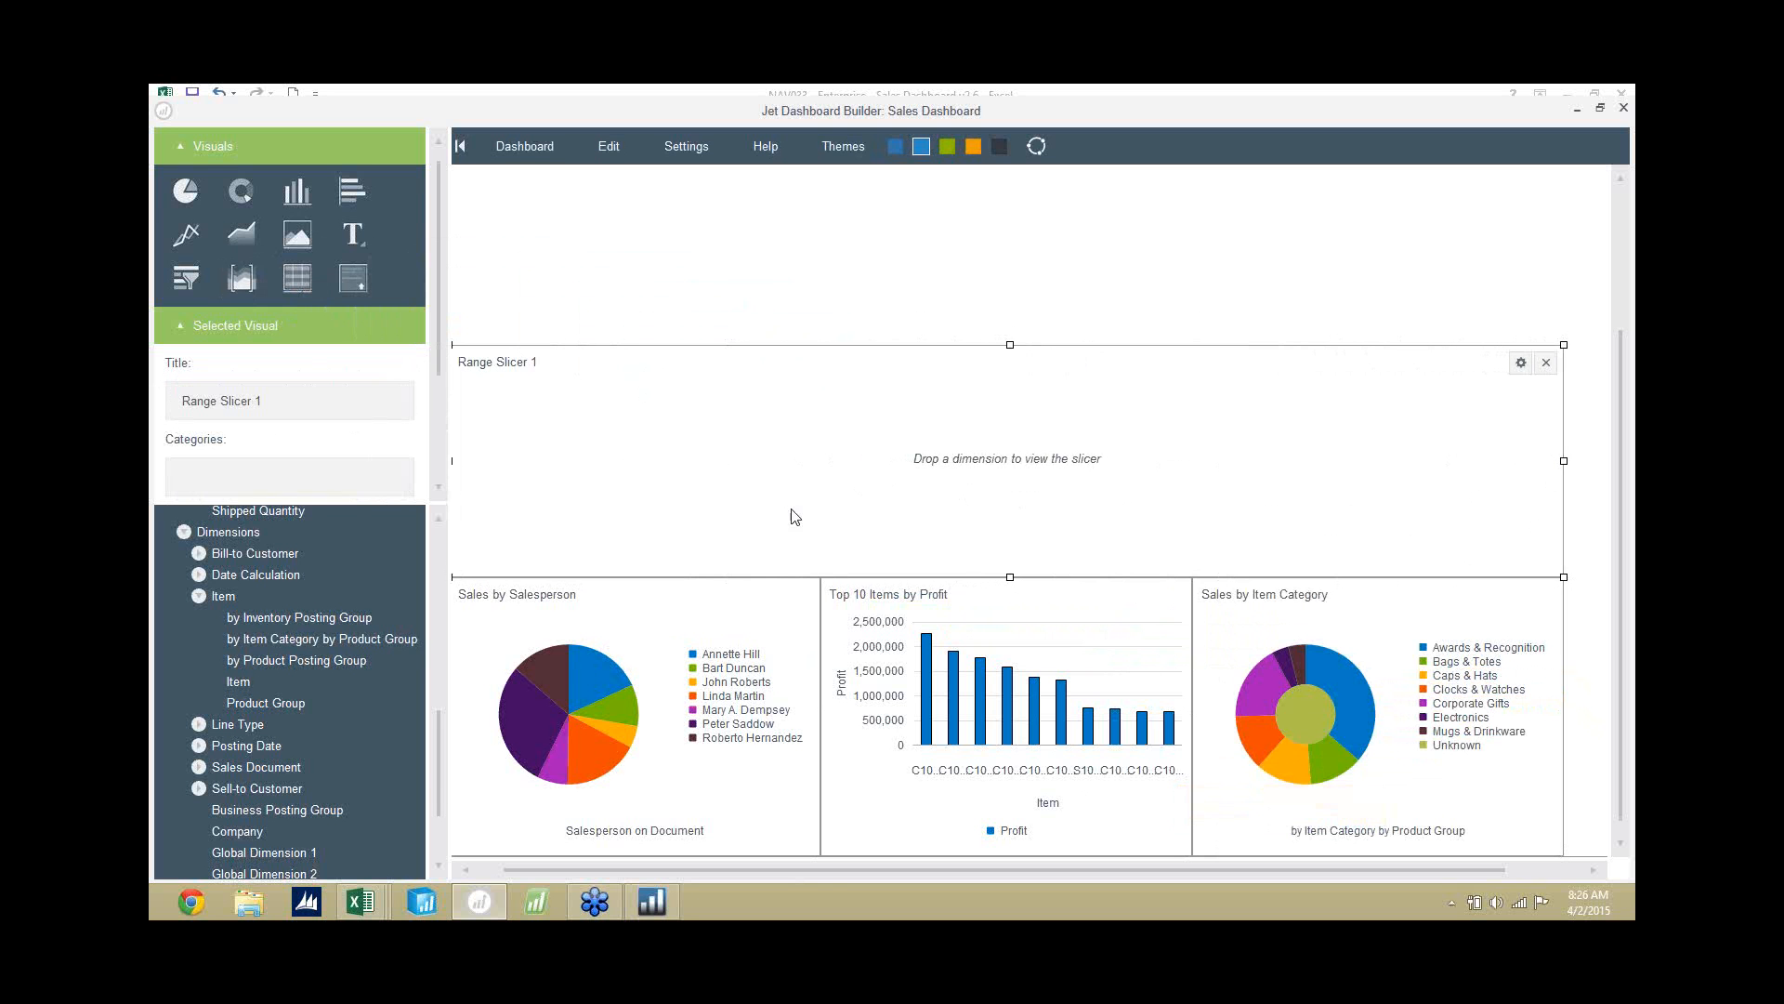
pyautogui.moveTo(437, 763); pyautogui.dragTo(432, 634)
pyautogui.moveTo(231, 716); pyautogui.dragTo(927, 429)
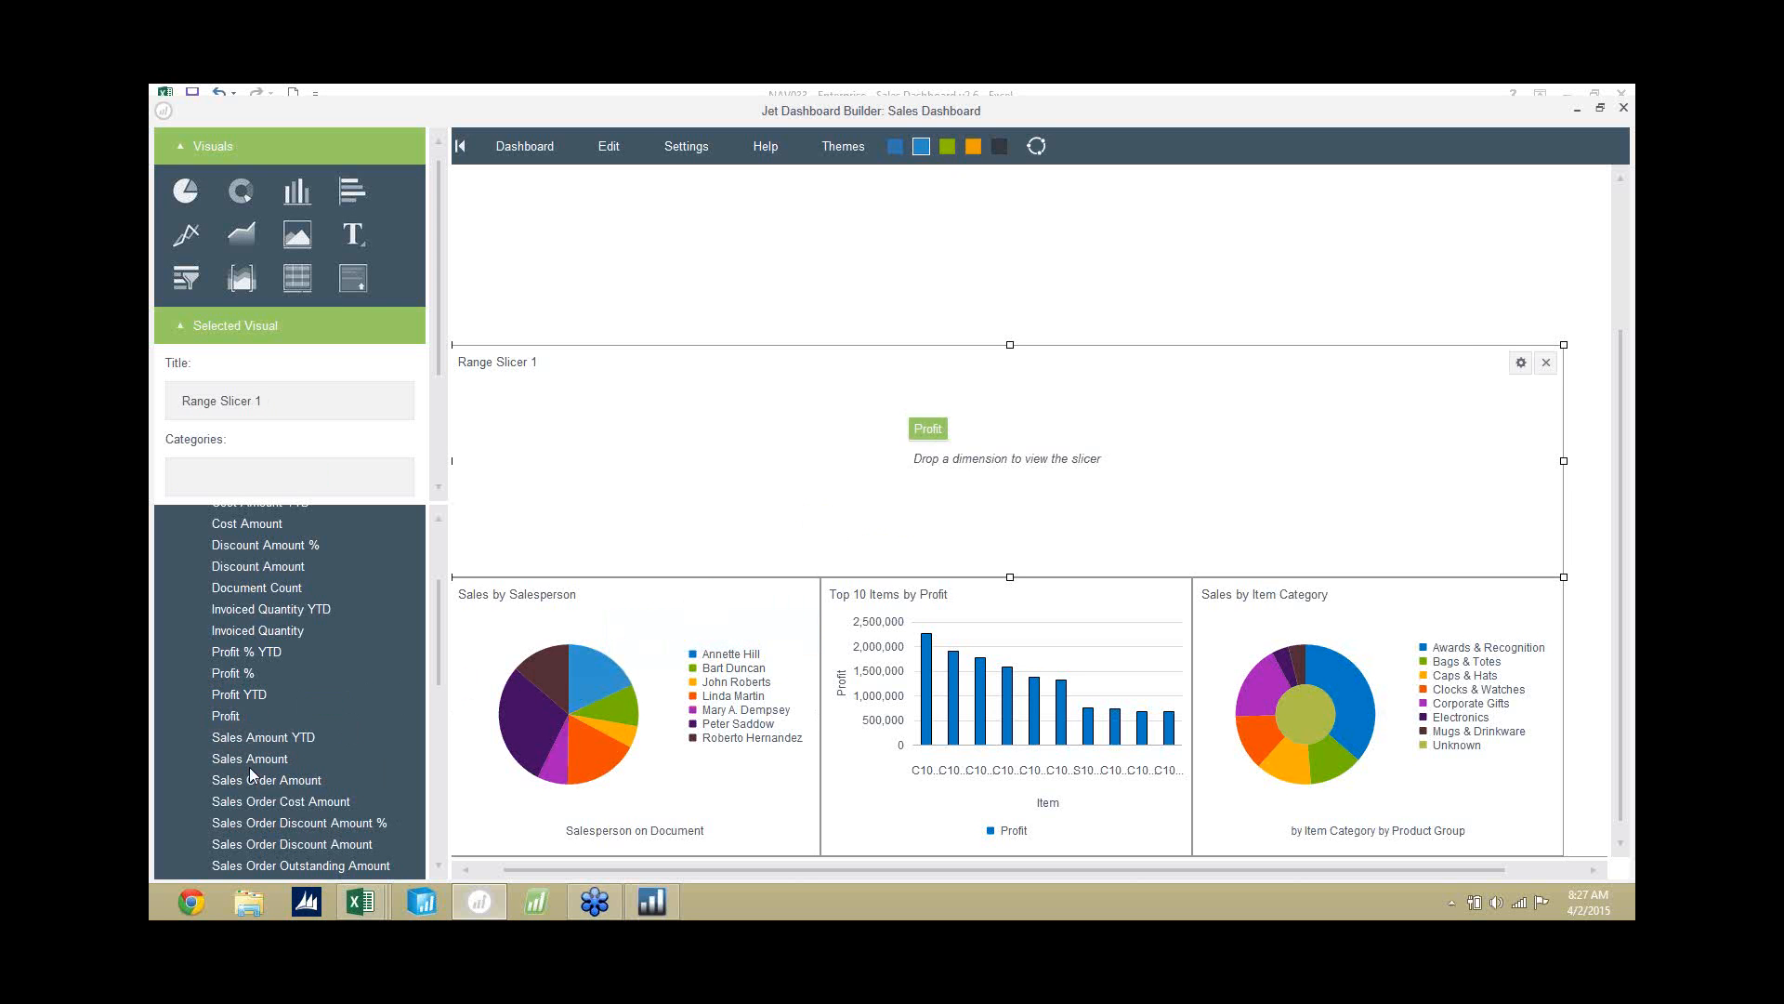
pyautogui.moveTo(250, 758); pyautogui.dragTo(974, 450)
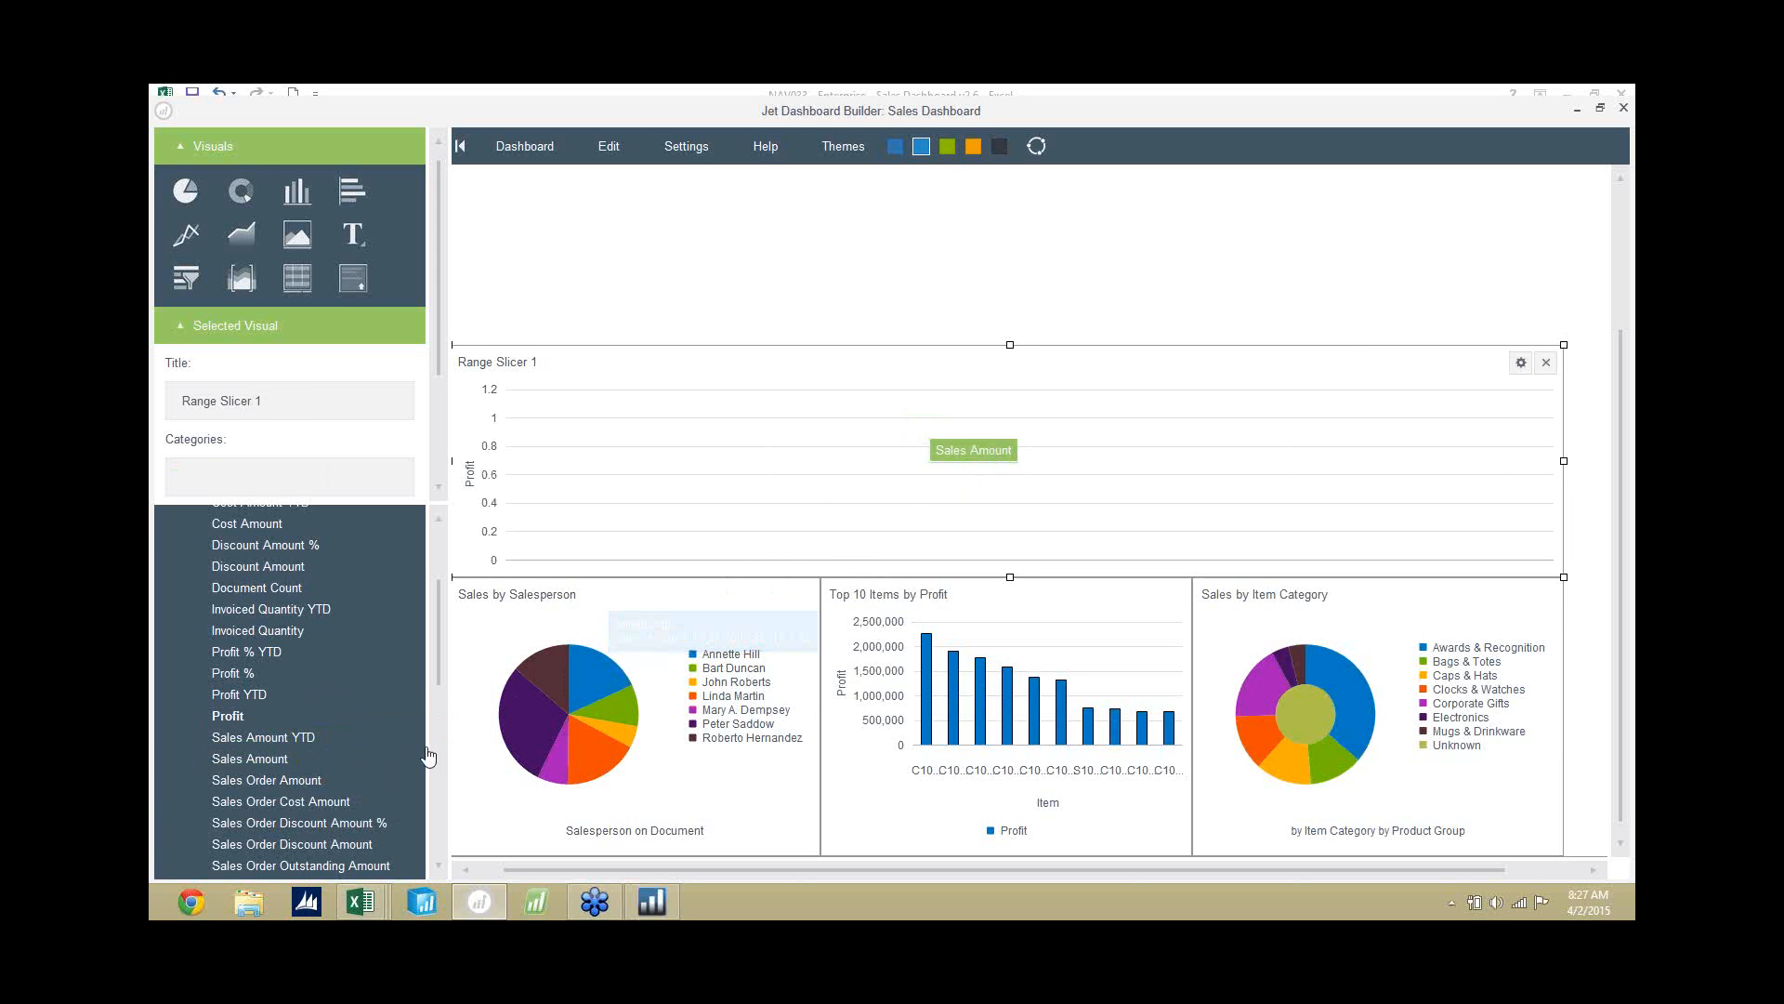
# Use Date YQMD from the Posting Date dimension as the range slicer's category.
pyautogui.moveTo(437, 656); pyautogui.dragTo(430, 801)
pyautogui.click(199, 697)
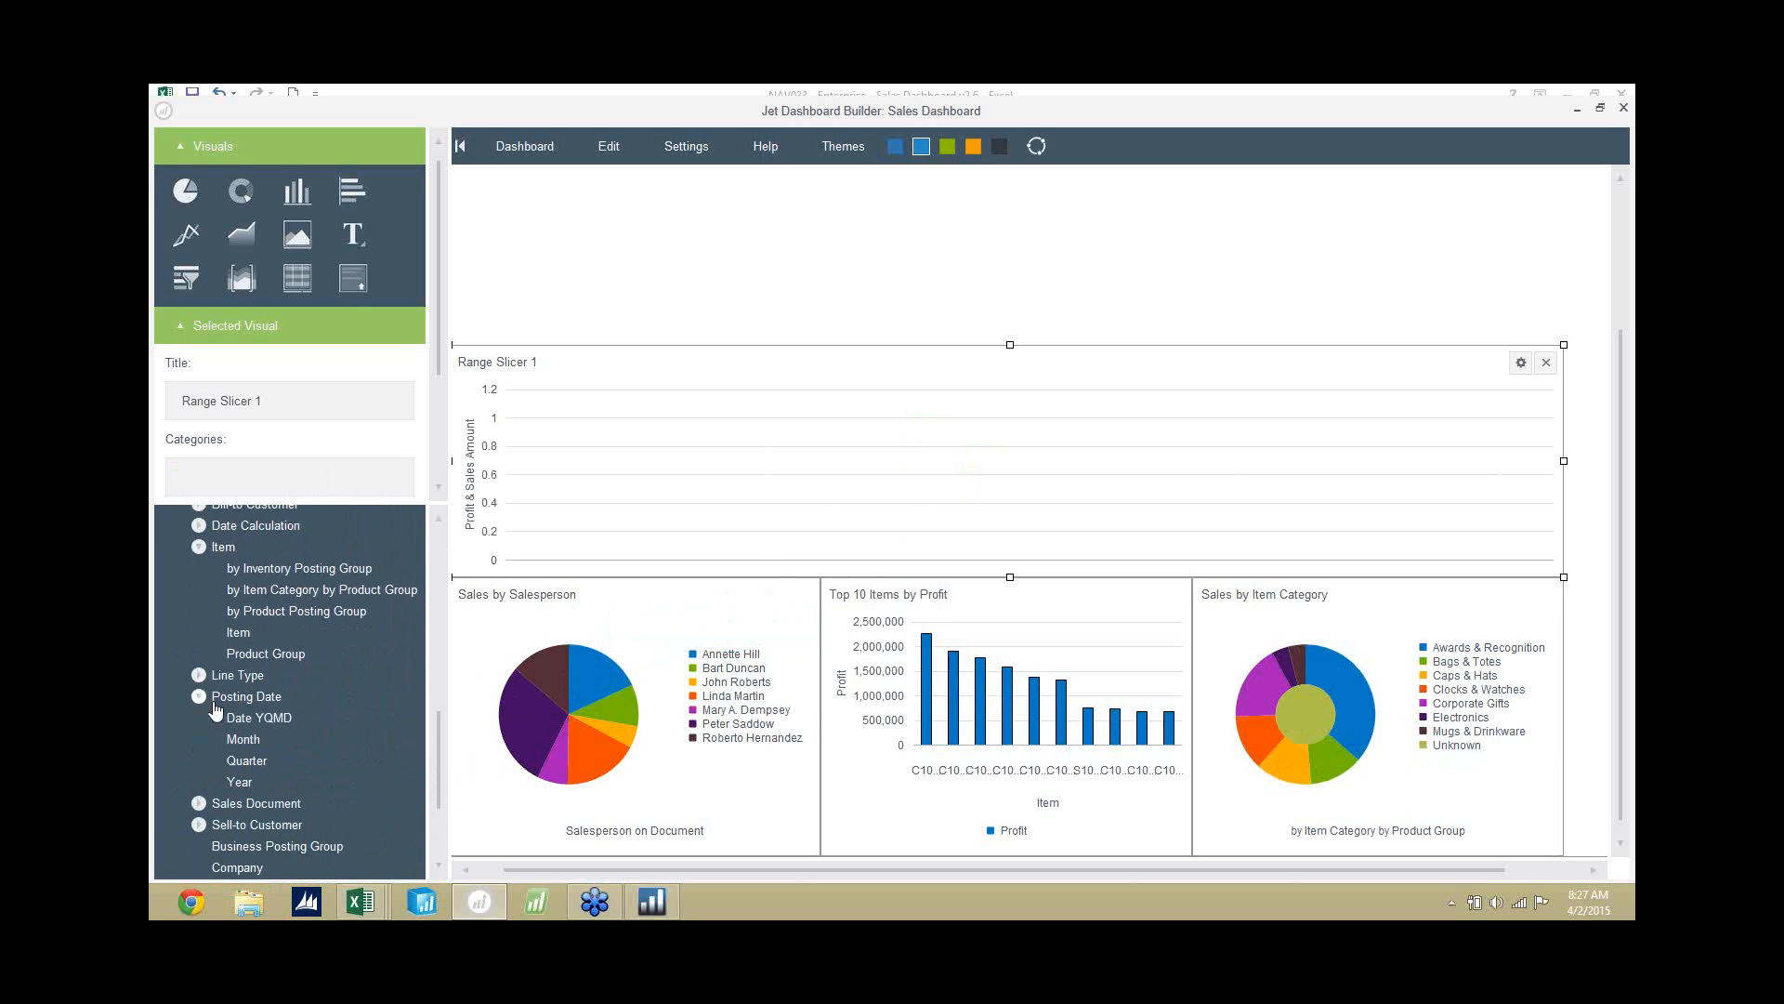
pyautogui.moveTo(260, 720); pyautogui.dragTo(934, 465)
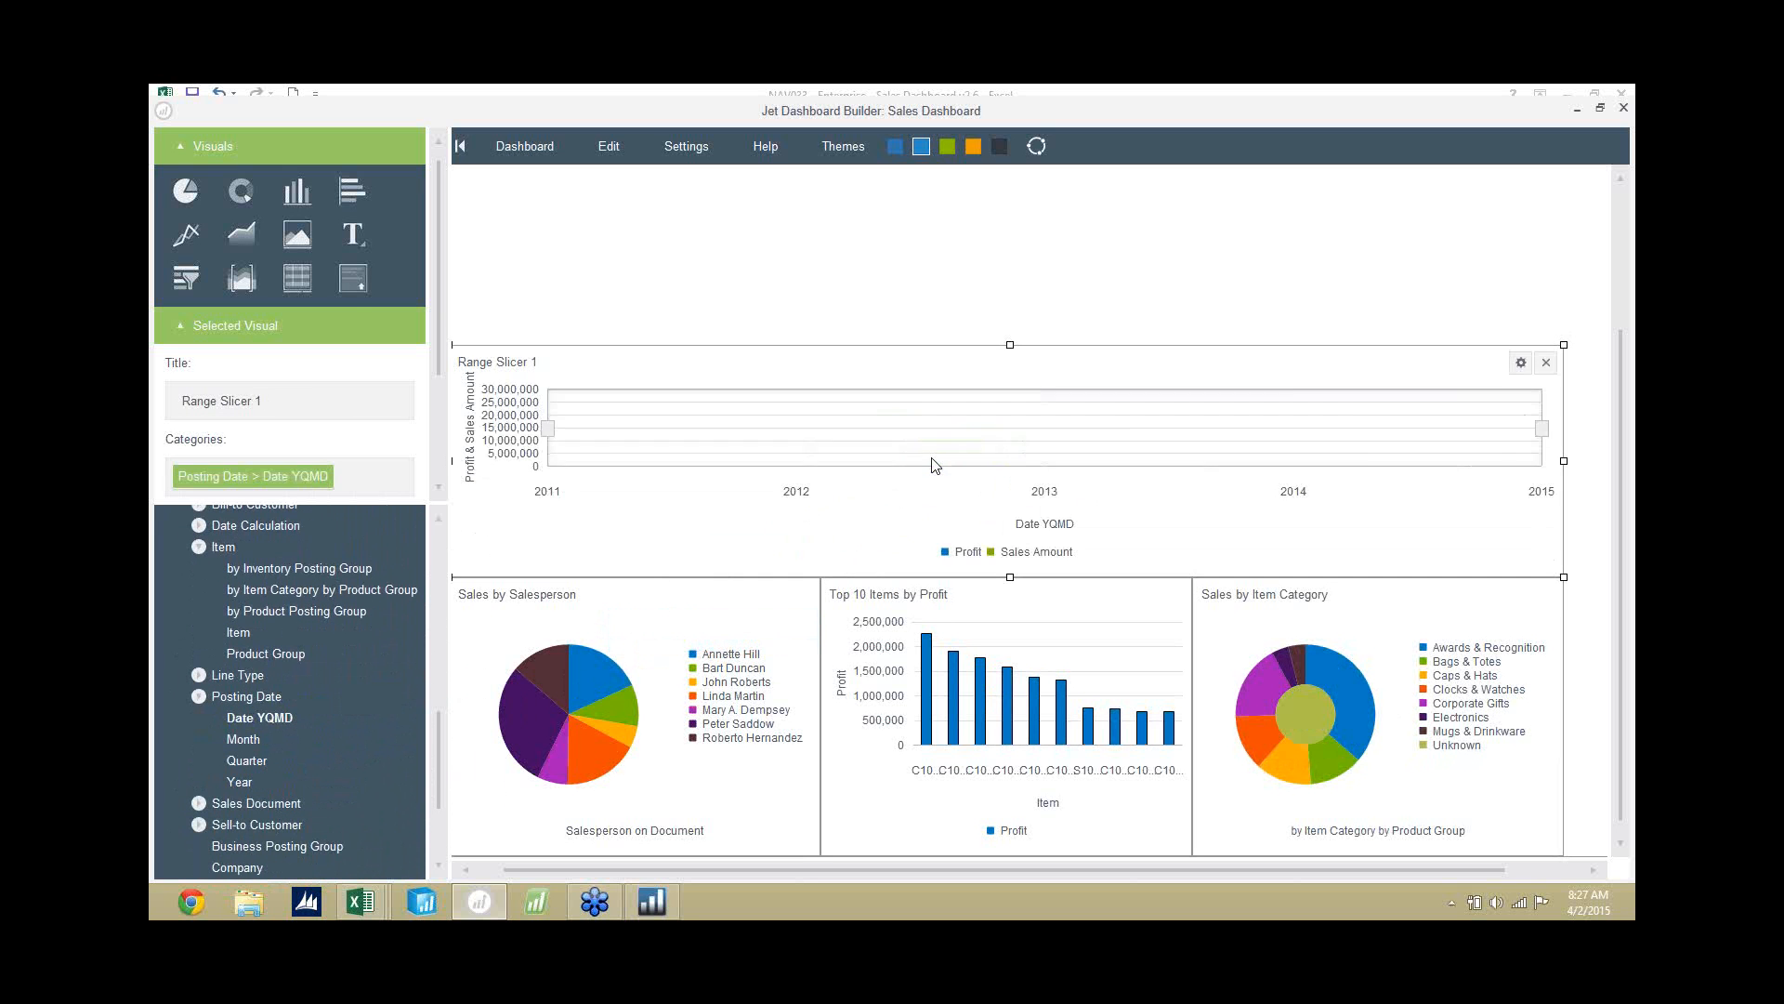
# Title the range slicer "Sales & Profit Over Time" and deselect it.
pyautogui.moveTo(329, 405); pyautogui.dragTo(149, 400)
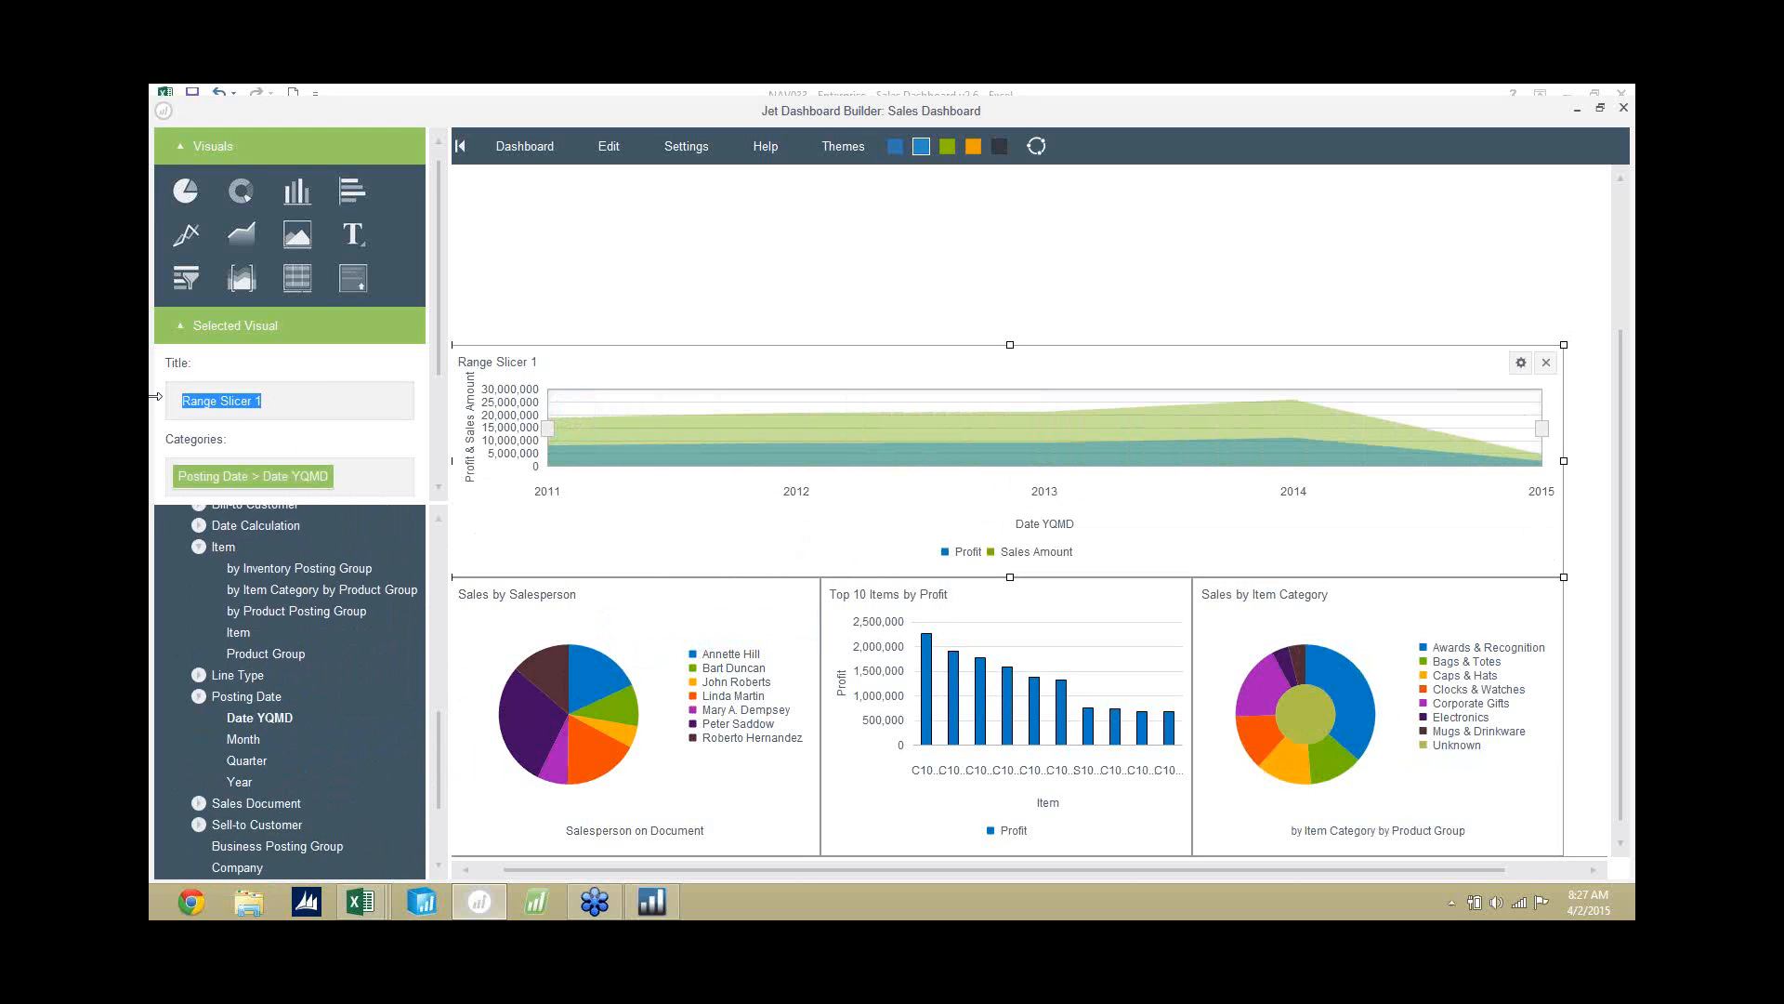
pyautogui.write('Sales & Profit Over Tiem')
pyautogui.press('BackSpace')
pyautogui.press('BackSpace')
pyautogui.write('me')
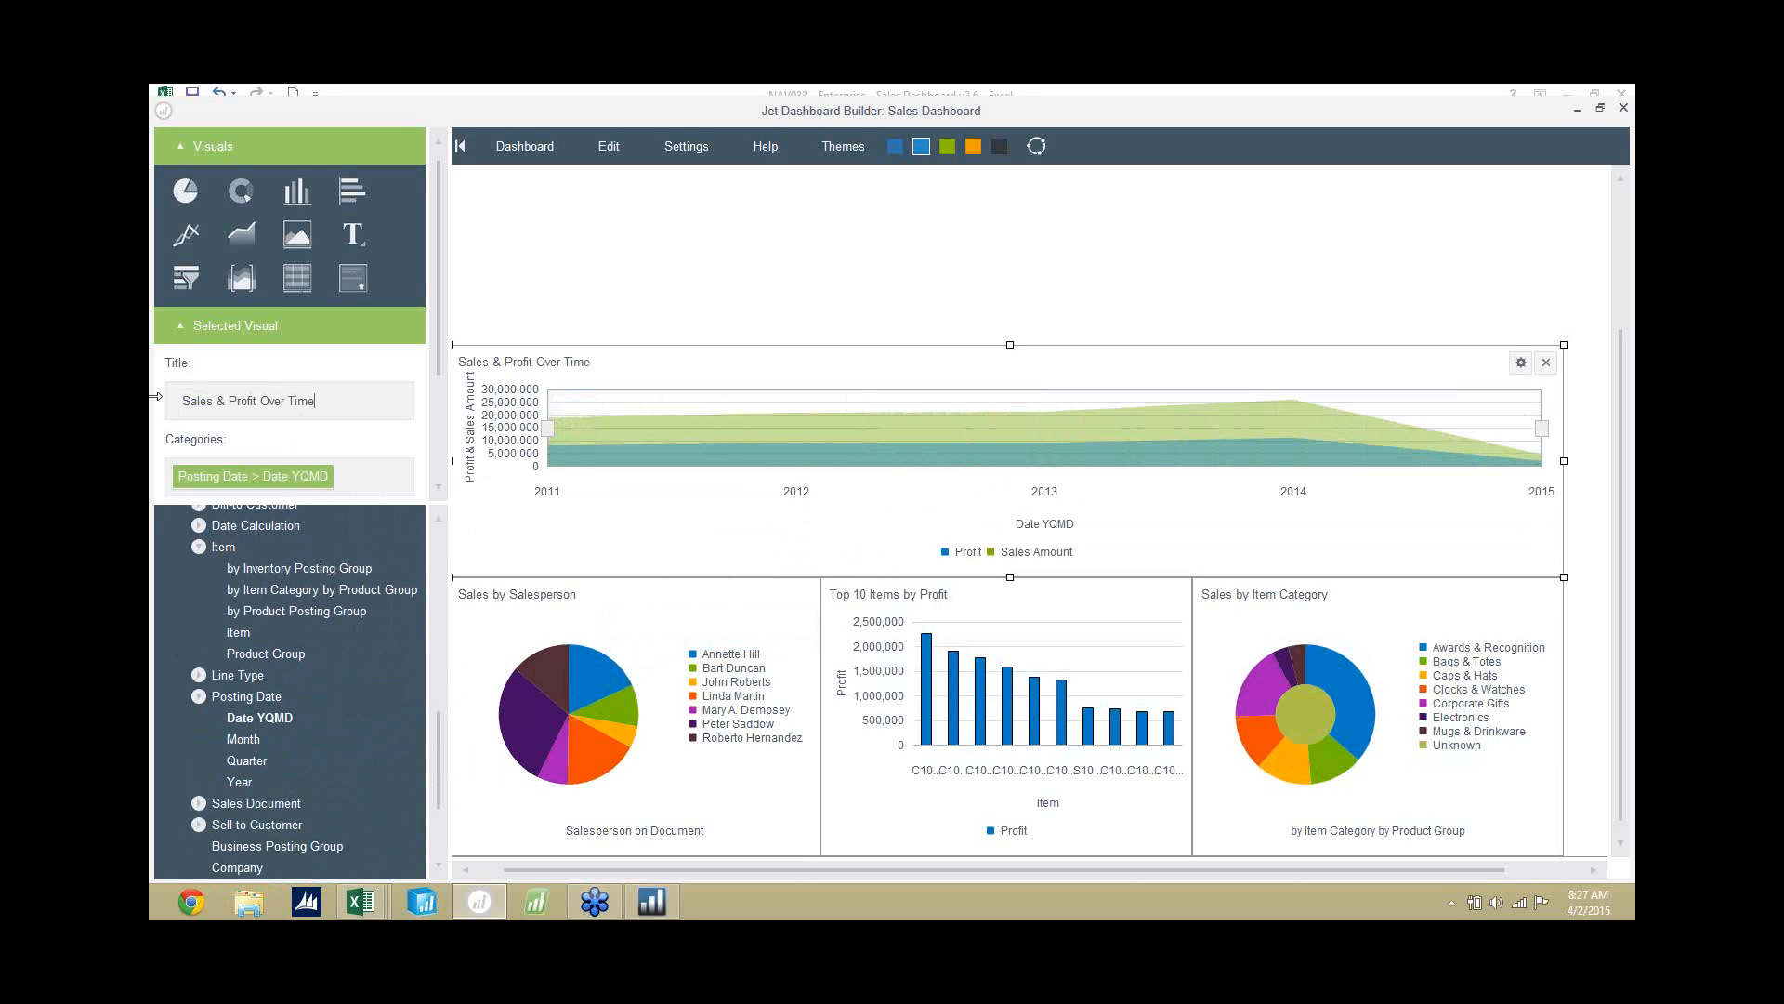
pyautogui.click(717, 297)
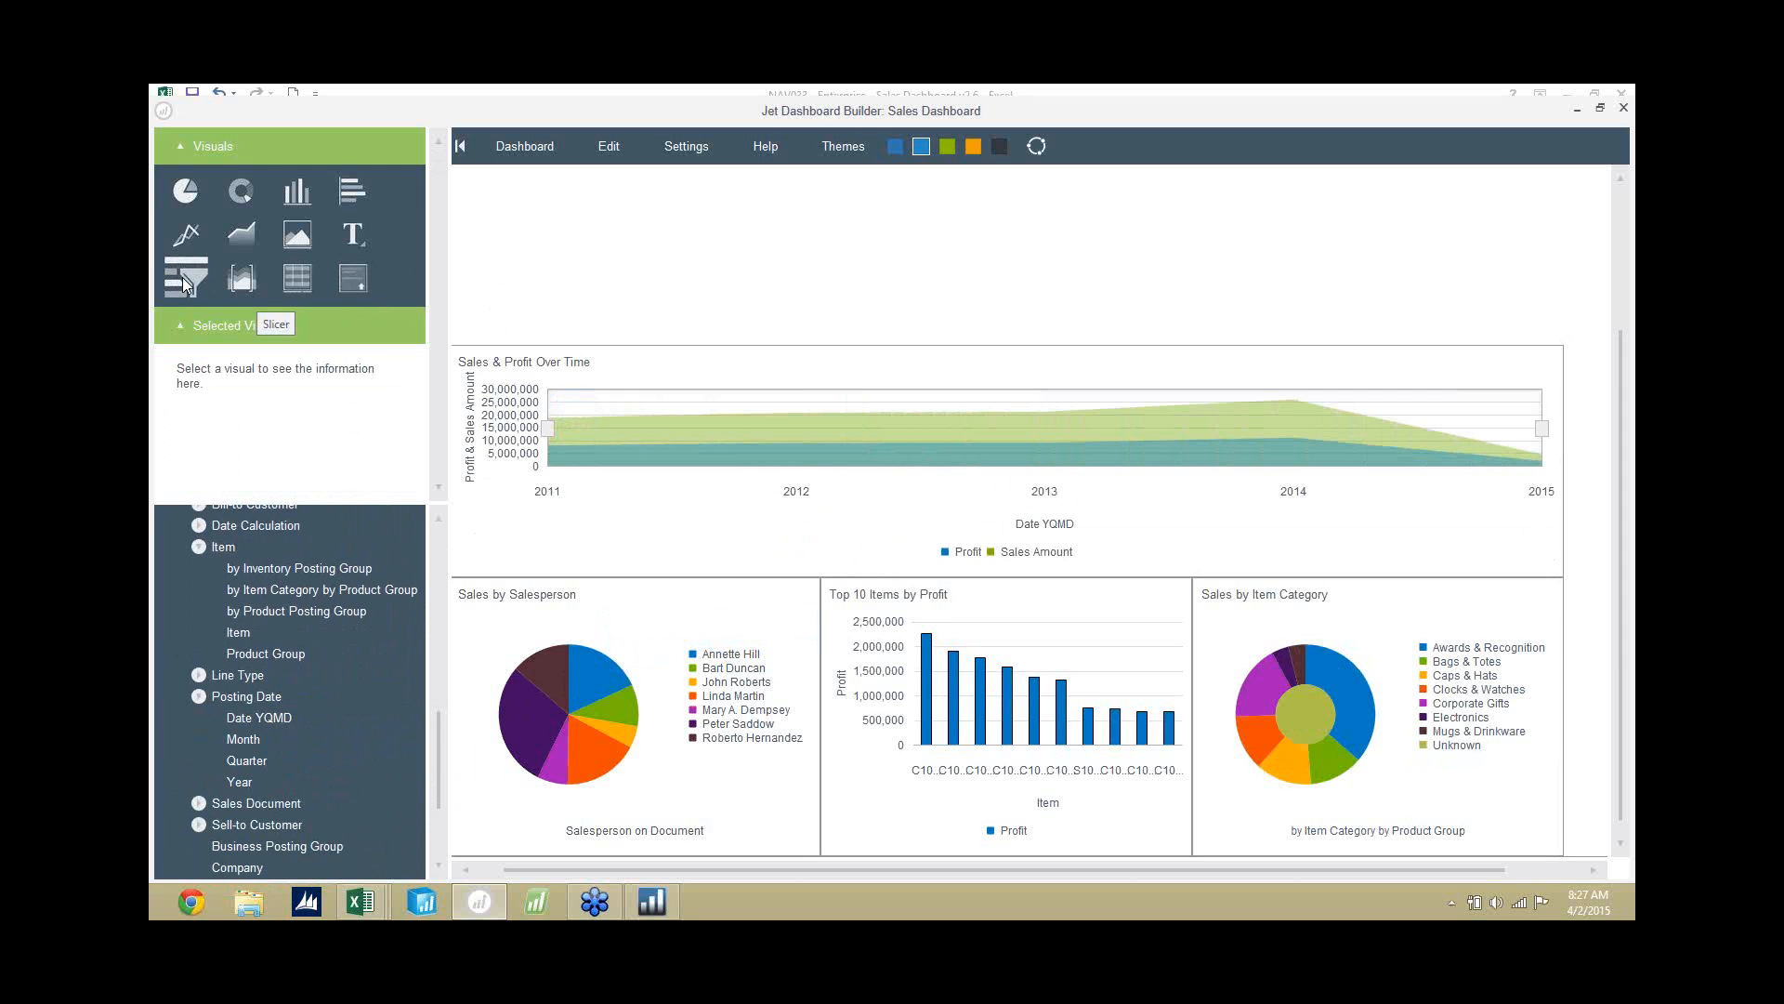
# Place three slicers side by side above the range slicer, aligned to its far edge and shortened to end at its upper border.
pyautogui.moveTo(182, 277); pyautogui.dragTo(868, 215)
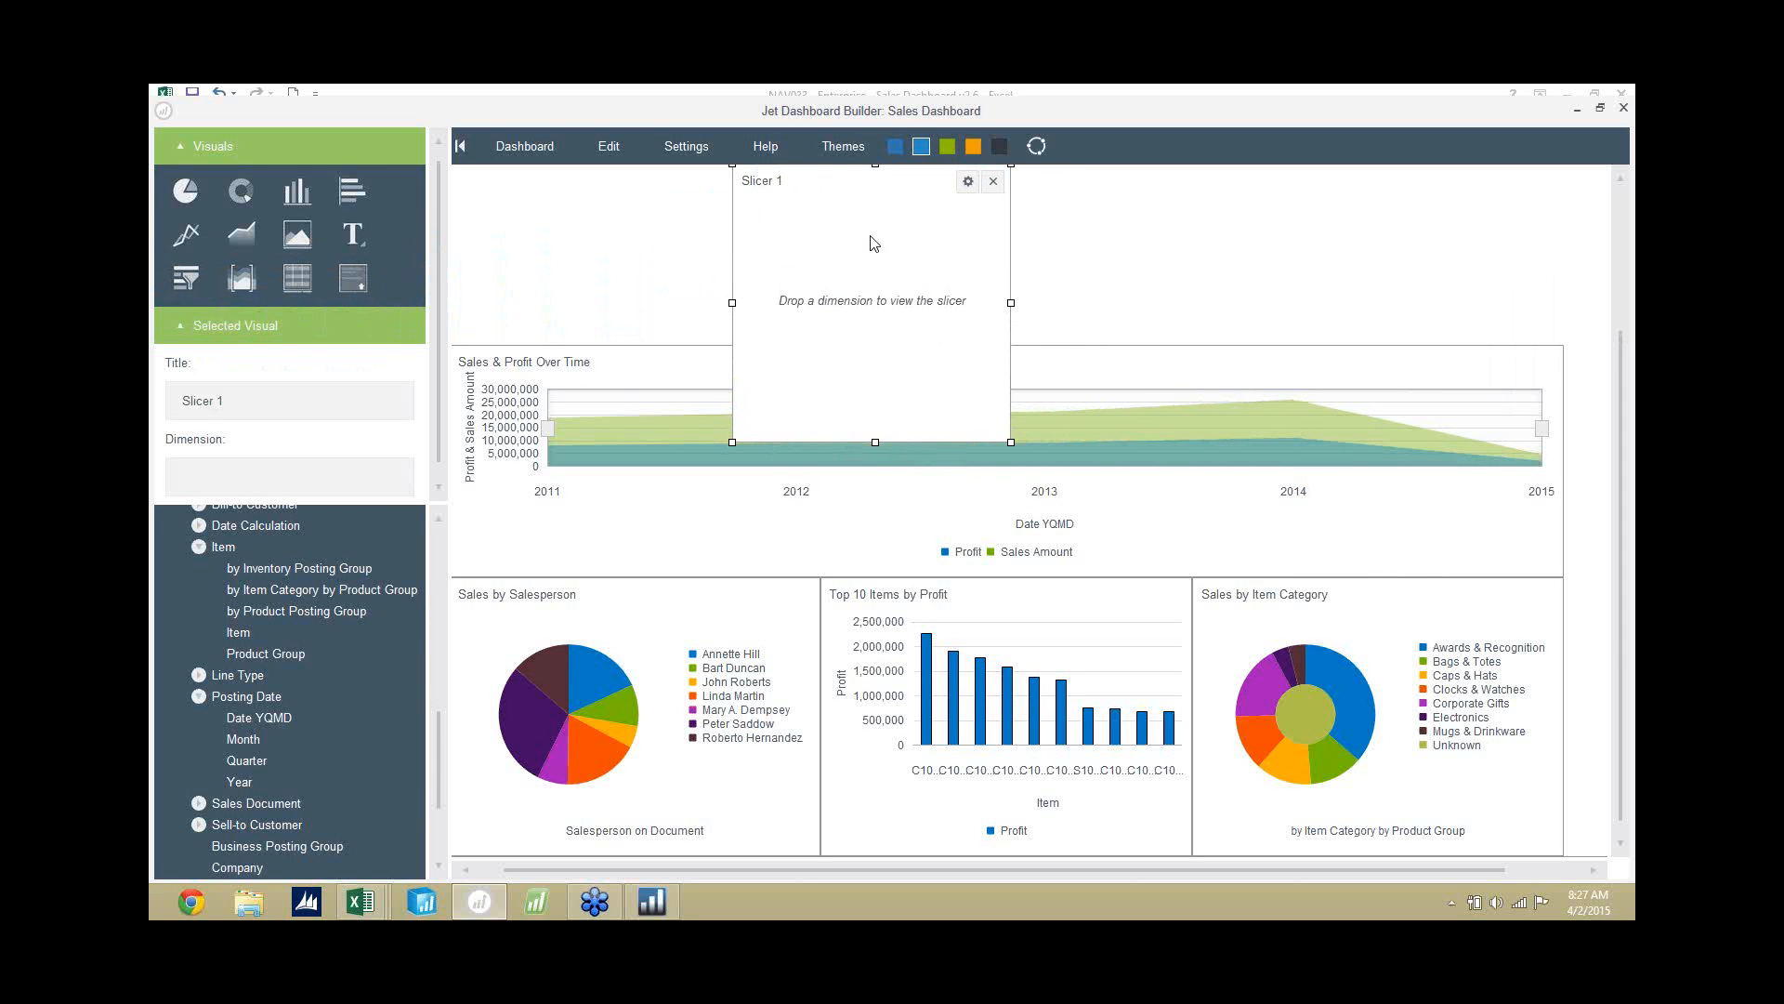
pyautogui.moveTo(873, 450); pyautogui.dragTo(882, 345)
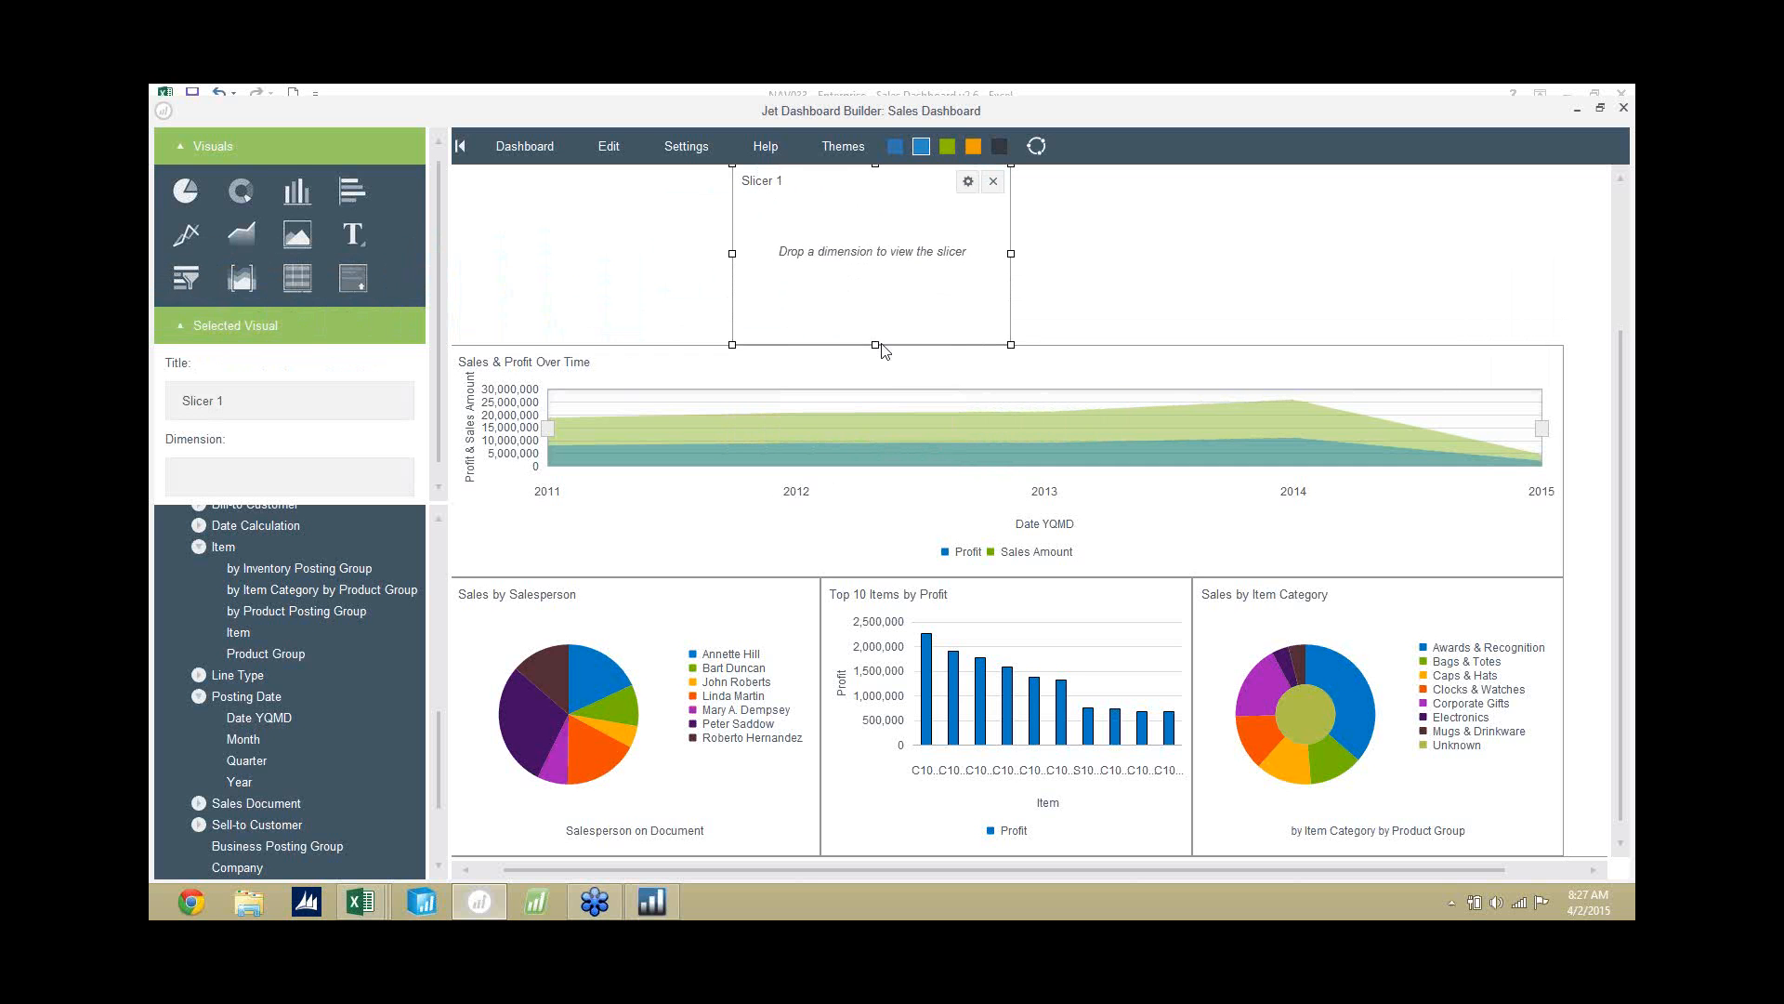
pyautogui.moveTo(186, 278); pyautogui.dragTo(1287, 241)
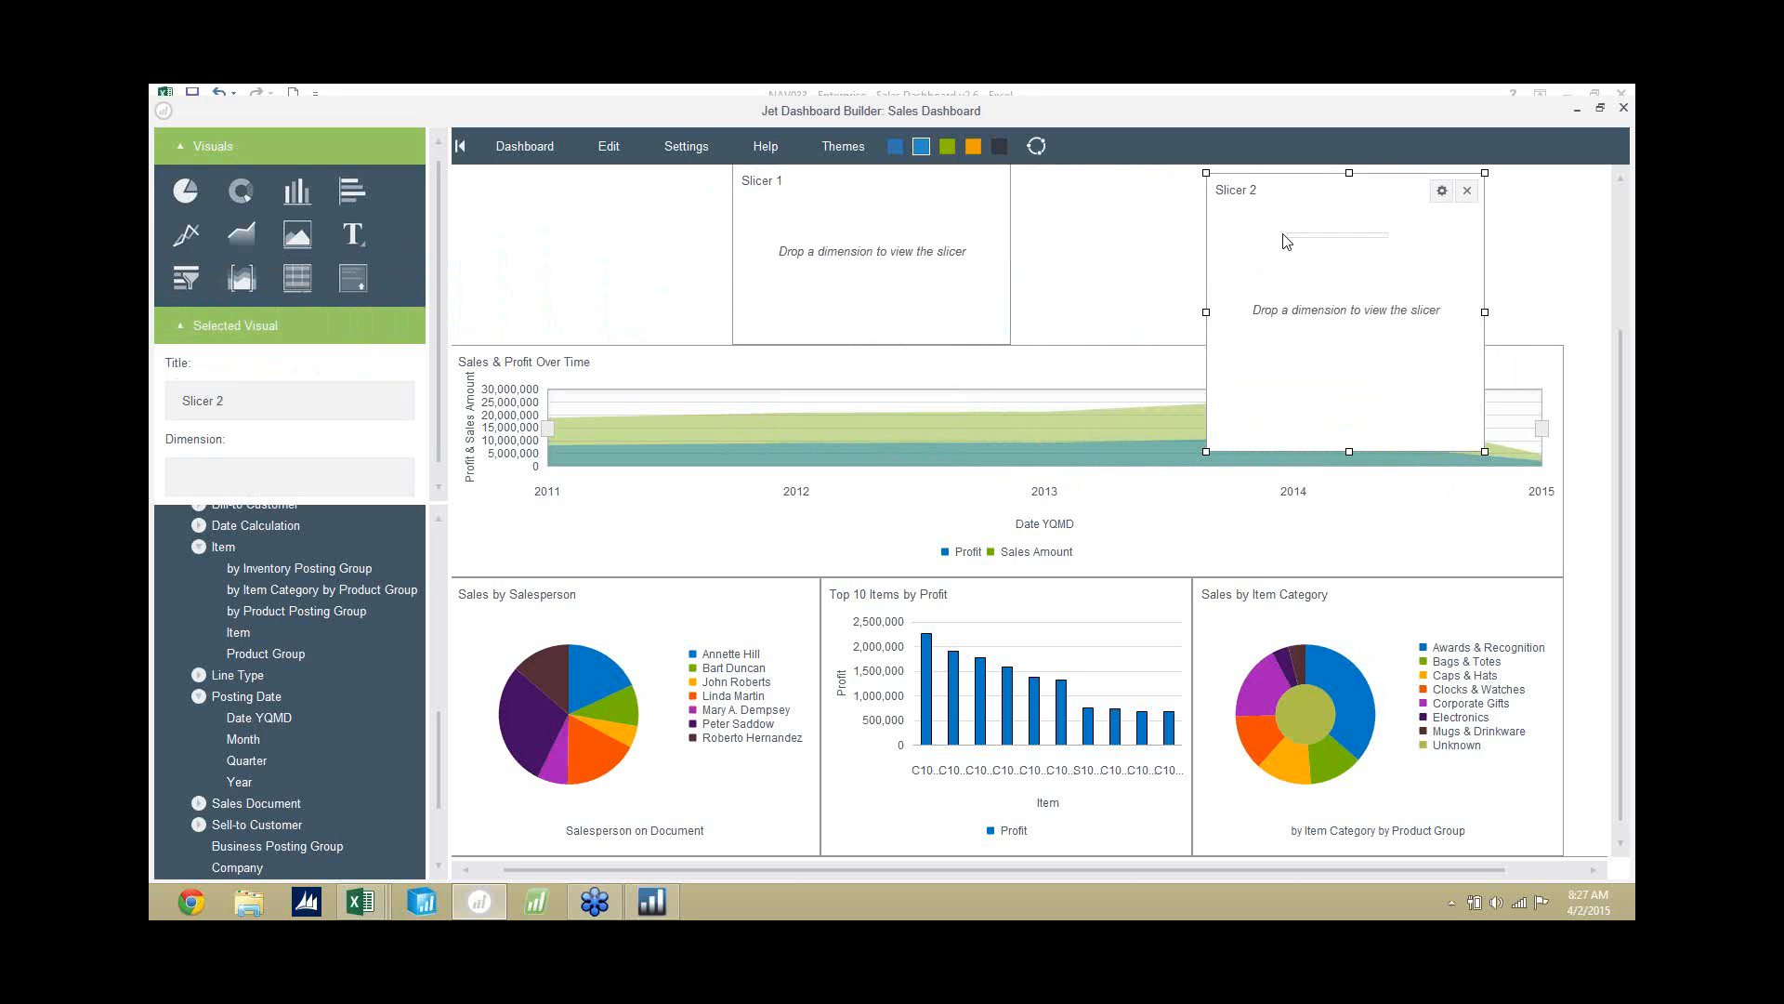
pyautogui.click(1342, 212)
pyautogui.moveTo(1369, 198); pyautogui.dragTo(1431, 188)
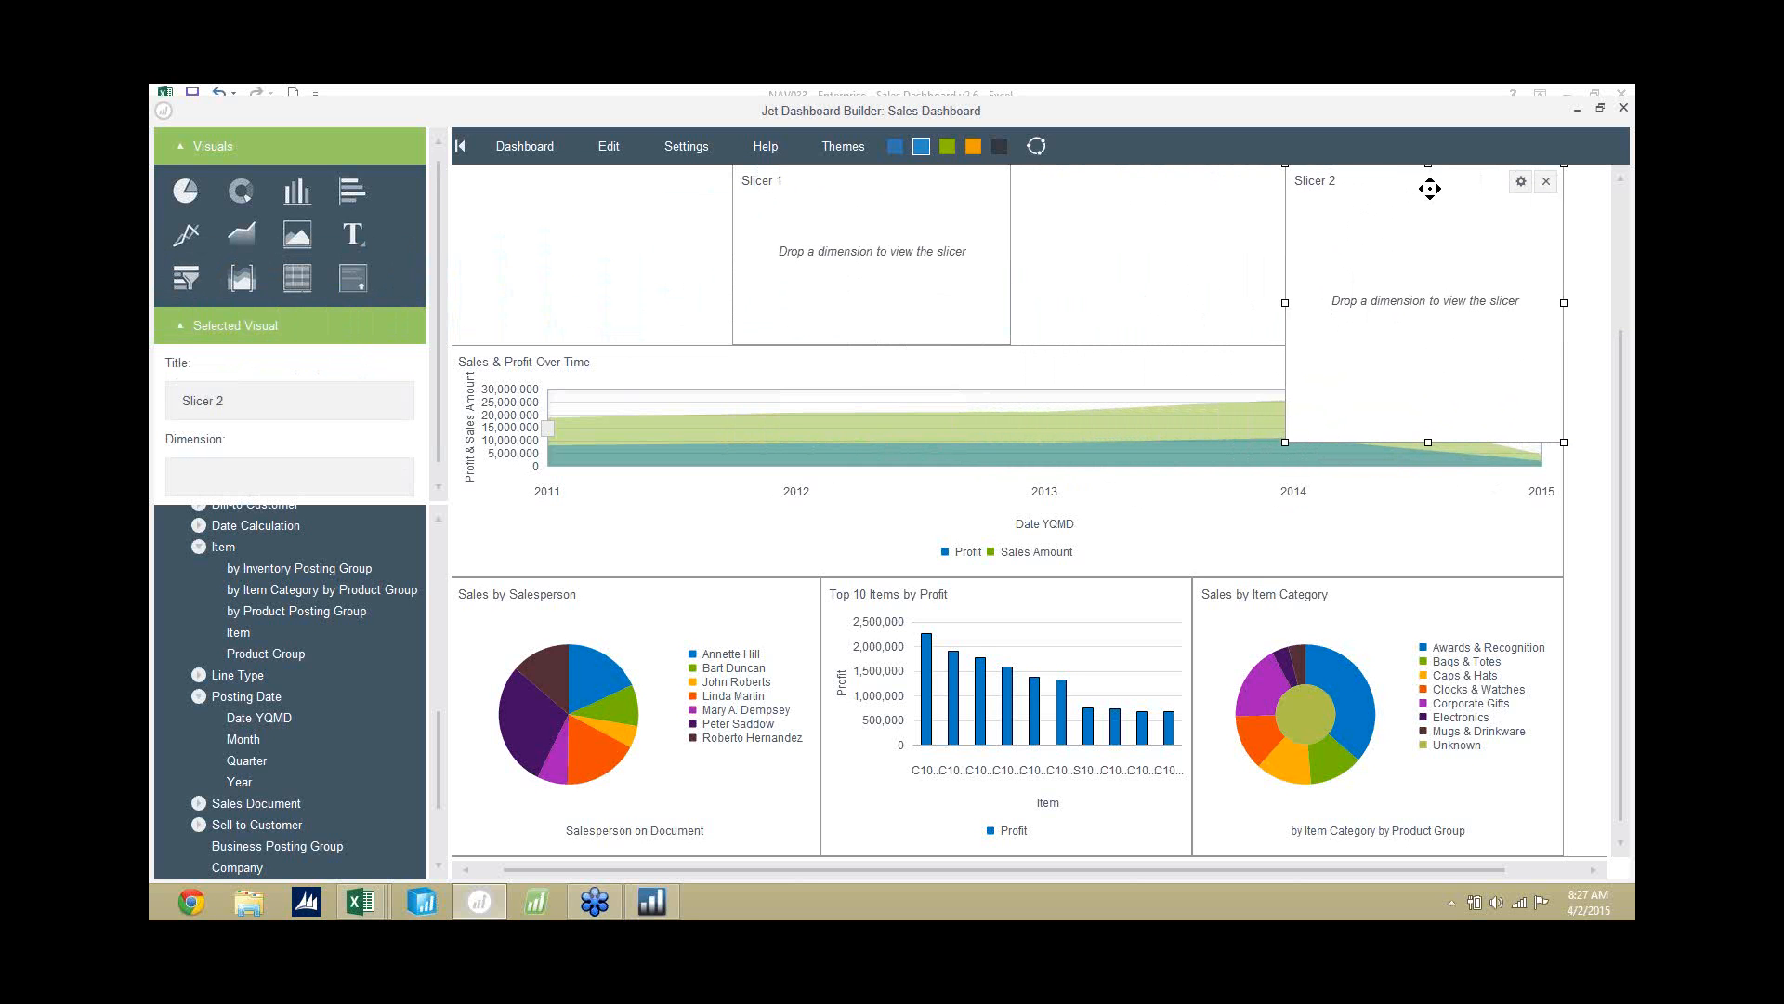
pyautogui.moveTo(1430, 442); pyautogui.dragTo(1432, 345)
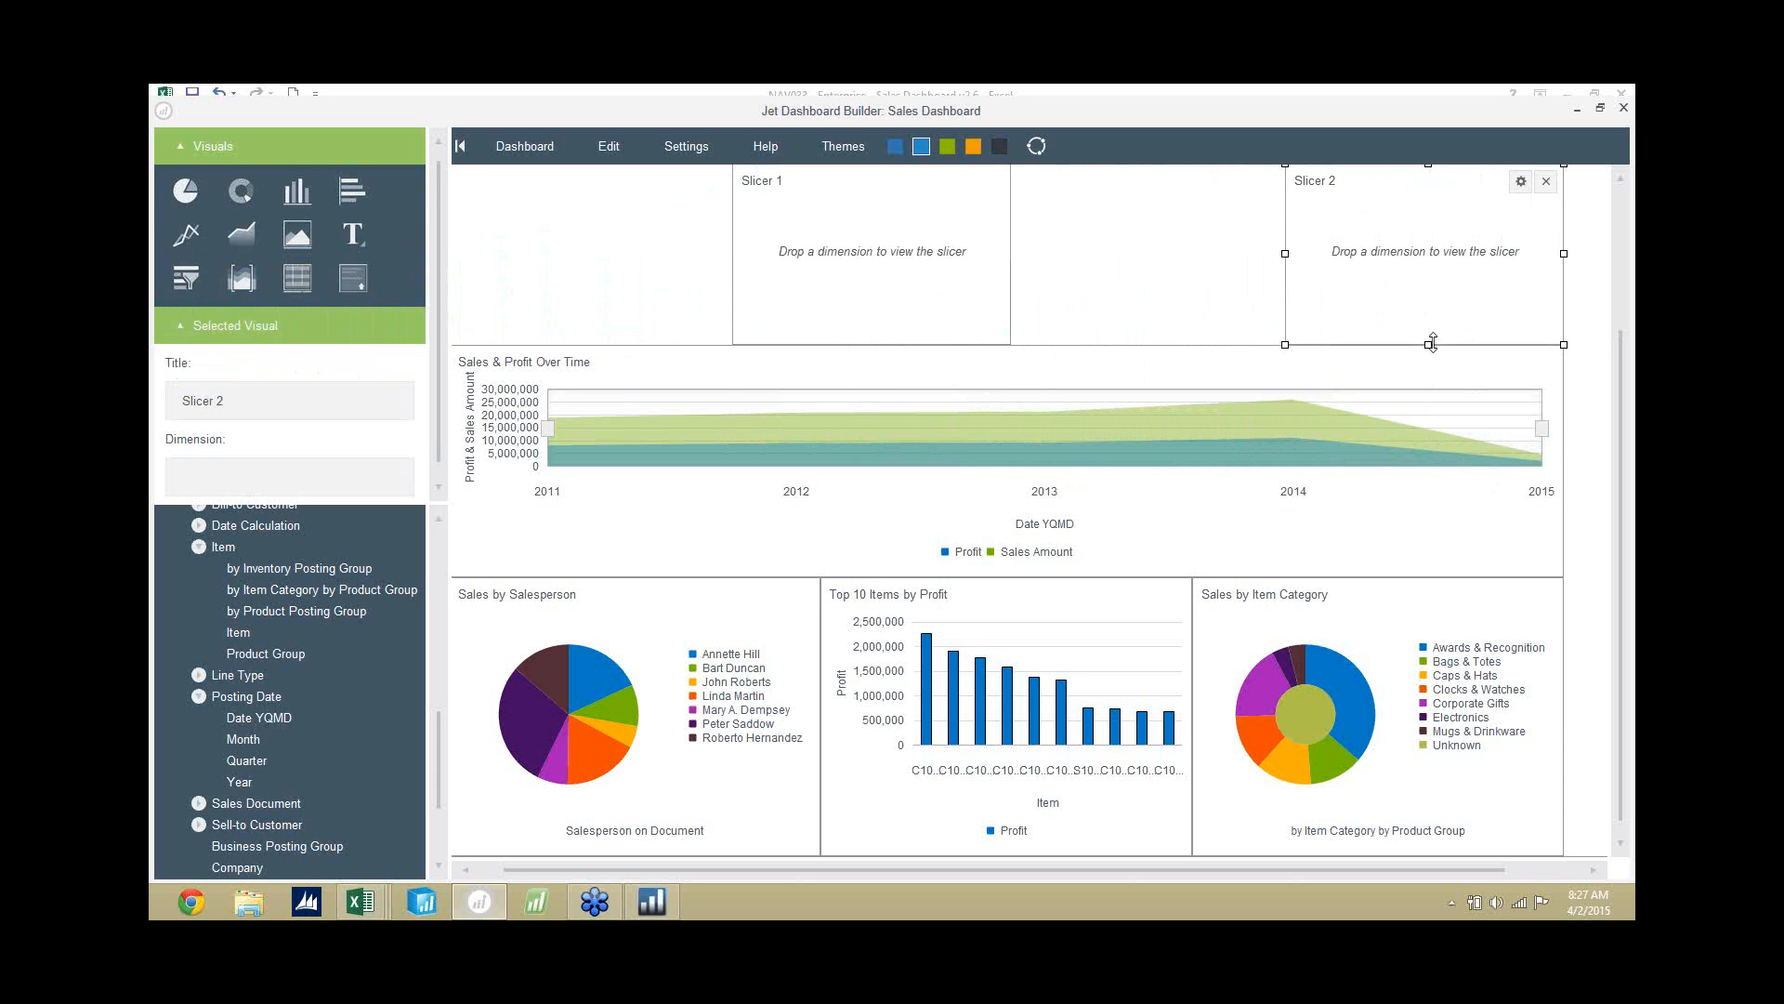
pyautogui.moveTo(185, 278); pyautogui.dragTo(1123, 219)
pyautogui.moveTo(1149, 442); pyautogui.dragTo(1159, 346)
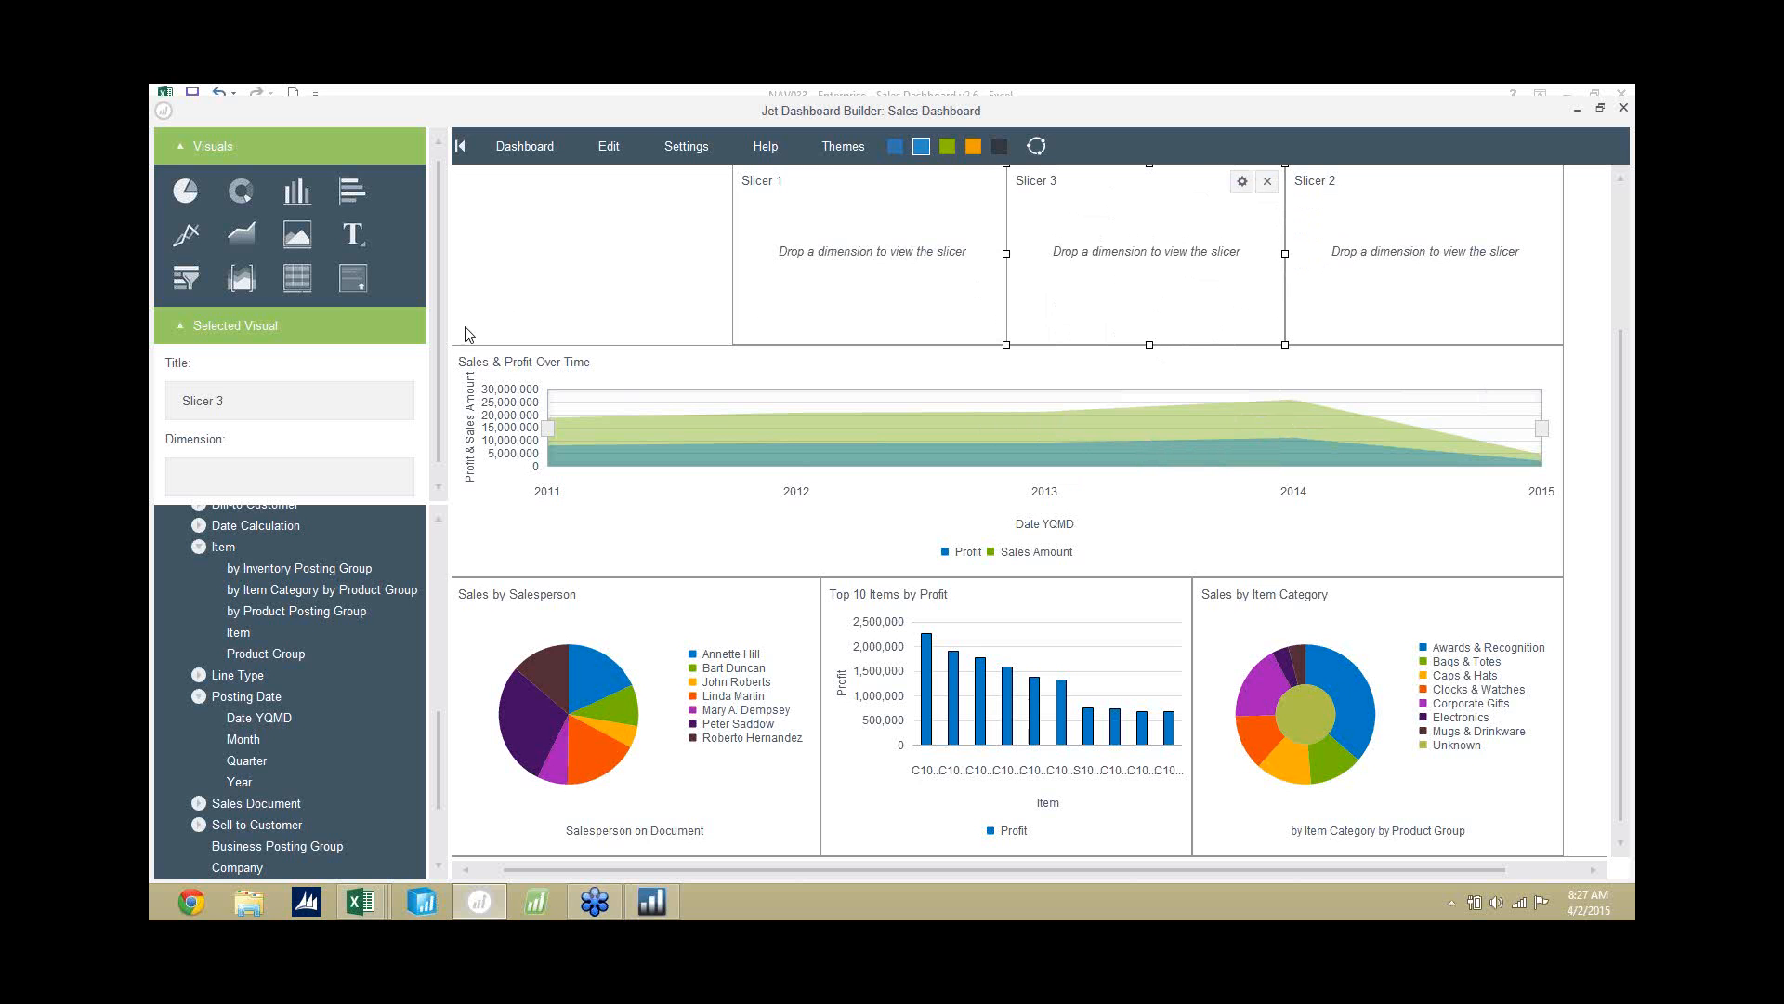
# Assign the Company, Global Dimension 1 and Salesperson on Document dimensions to the three slicers, in that order across the row.
pyautogui.moveTo(438, 740); pyautogui.dragTo(434, 782)
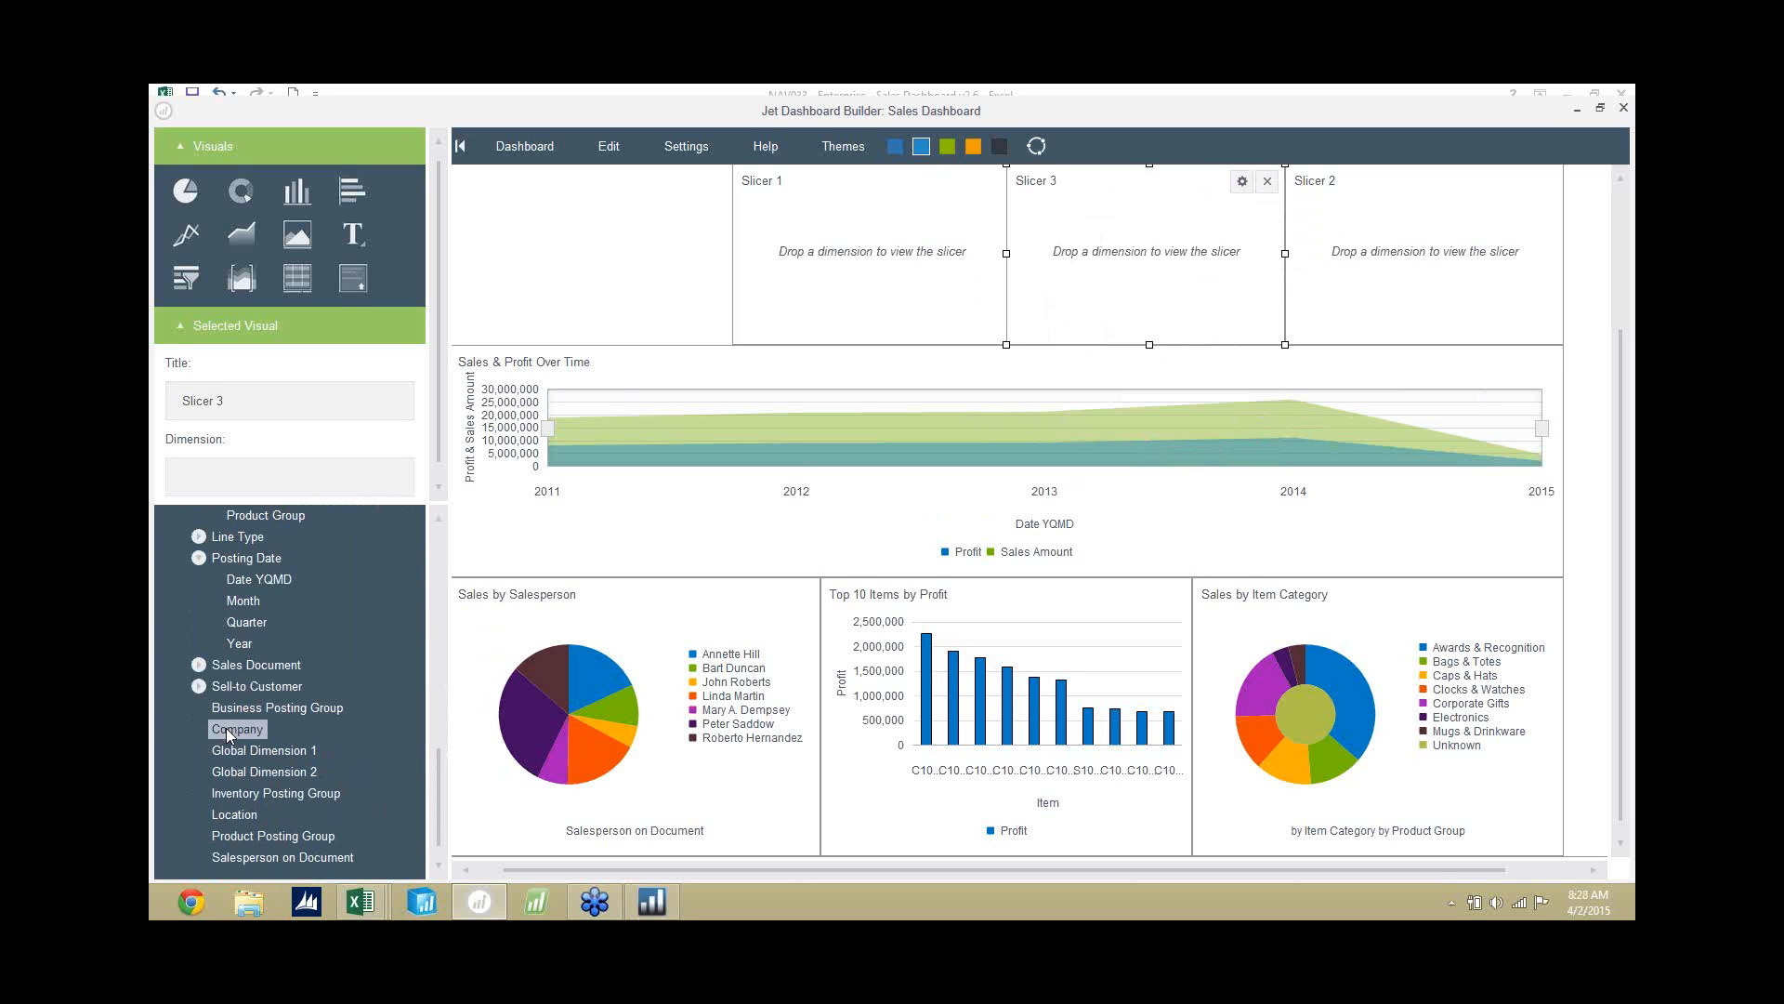
pyautogui.moveTo(227, 729); pyautogui.dragTo(867, 280)
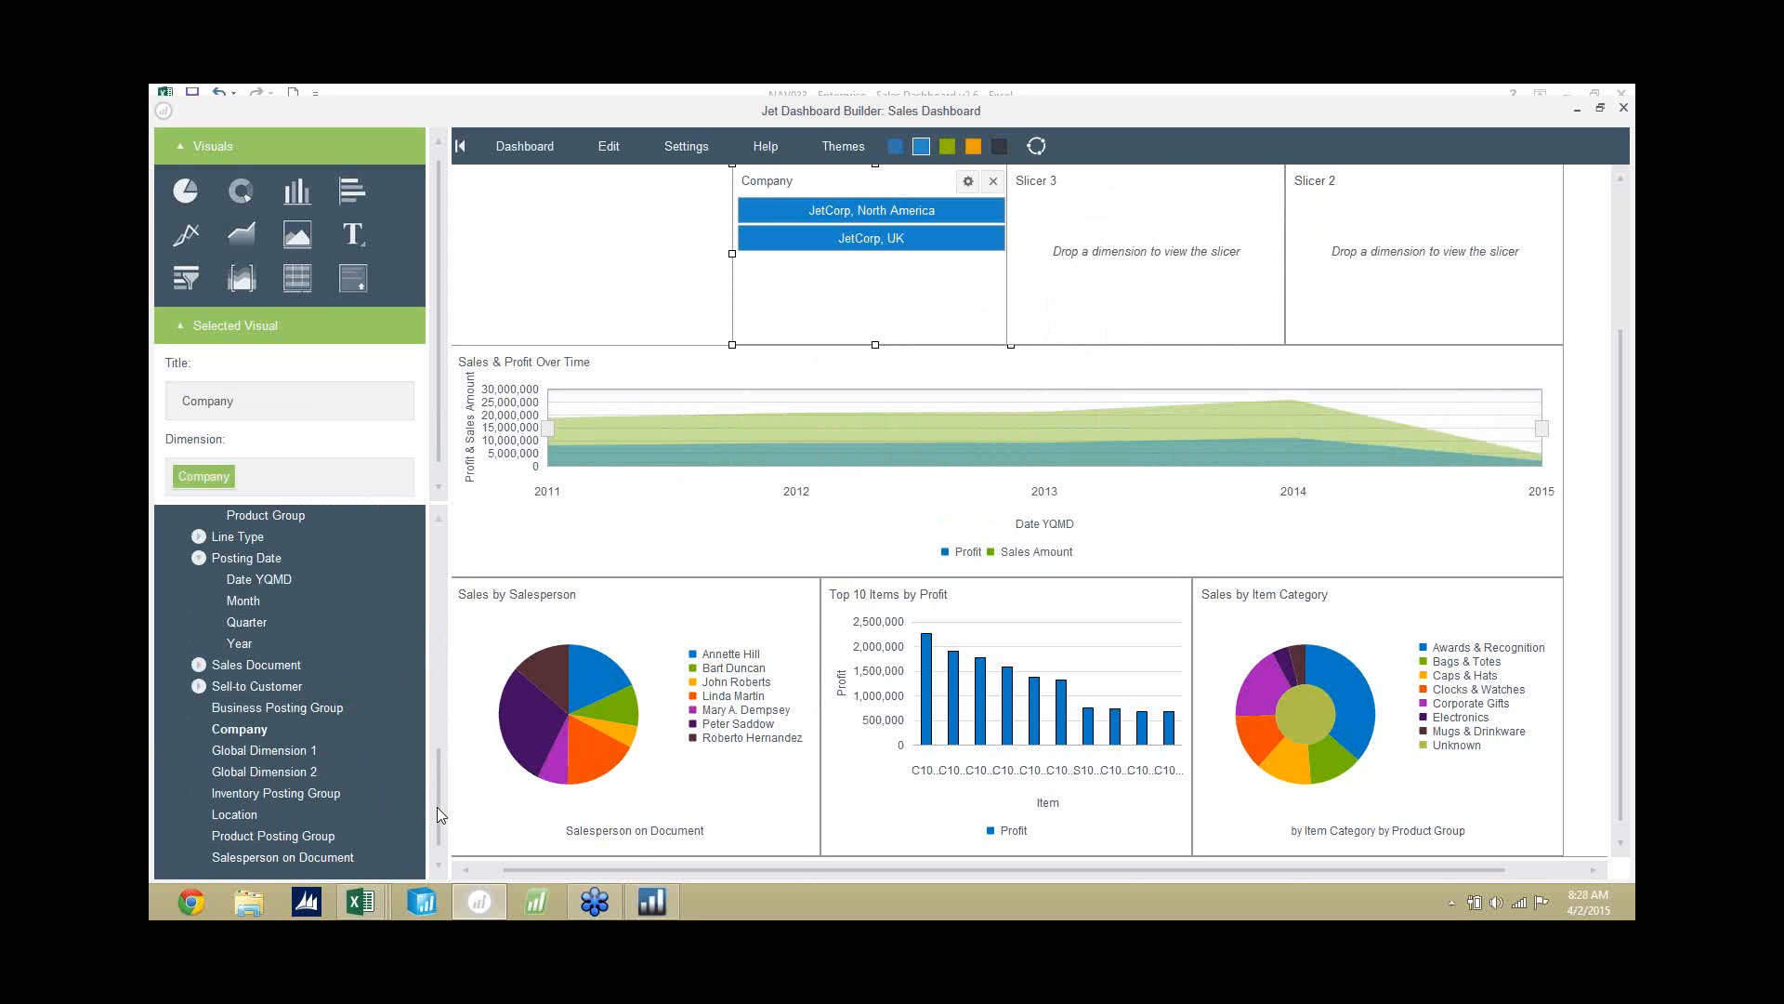
pyautogui.moveTo(286, 758); pyautogui.dragTo(1129, 287)
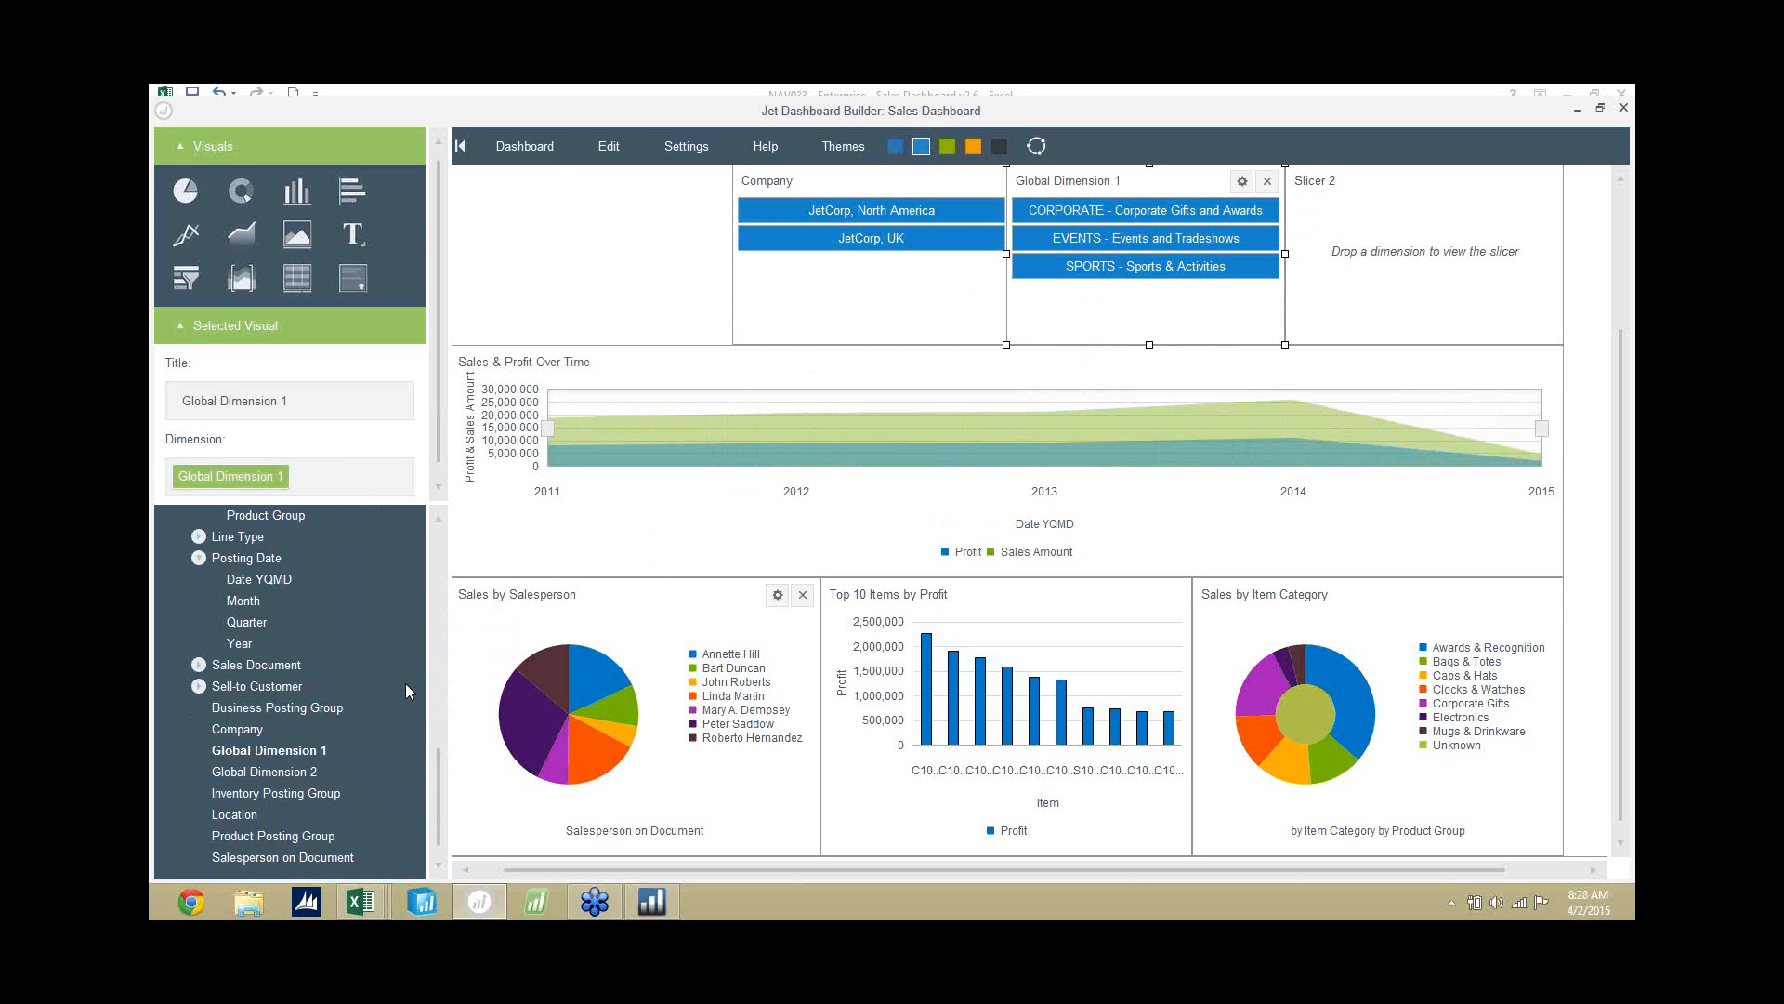
pyautogui.moveTo(256, 857); pyautogui.dragTo(1441, 268)
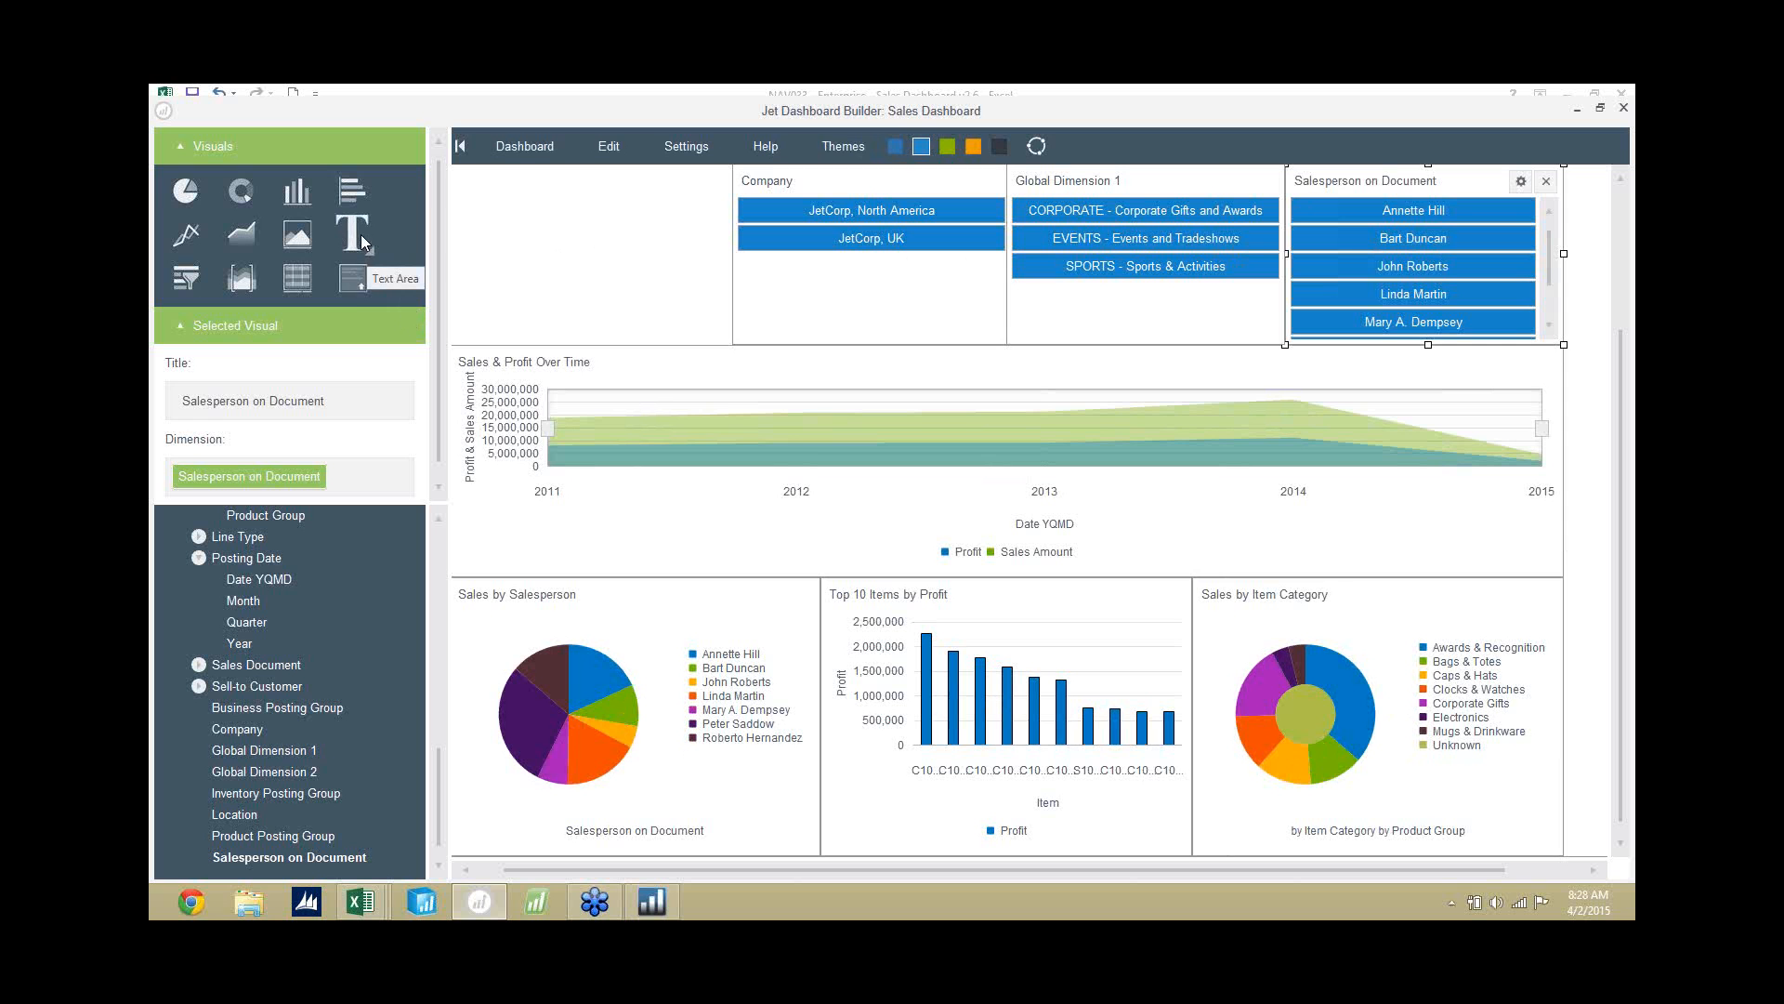
# Add a text area in the empty space beside the Company slicer reading "Sales Dashboard" in bold.
pyautogui.moveTo(359, 232); pyautogui.dragTo(507, 208)
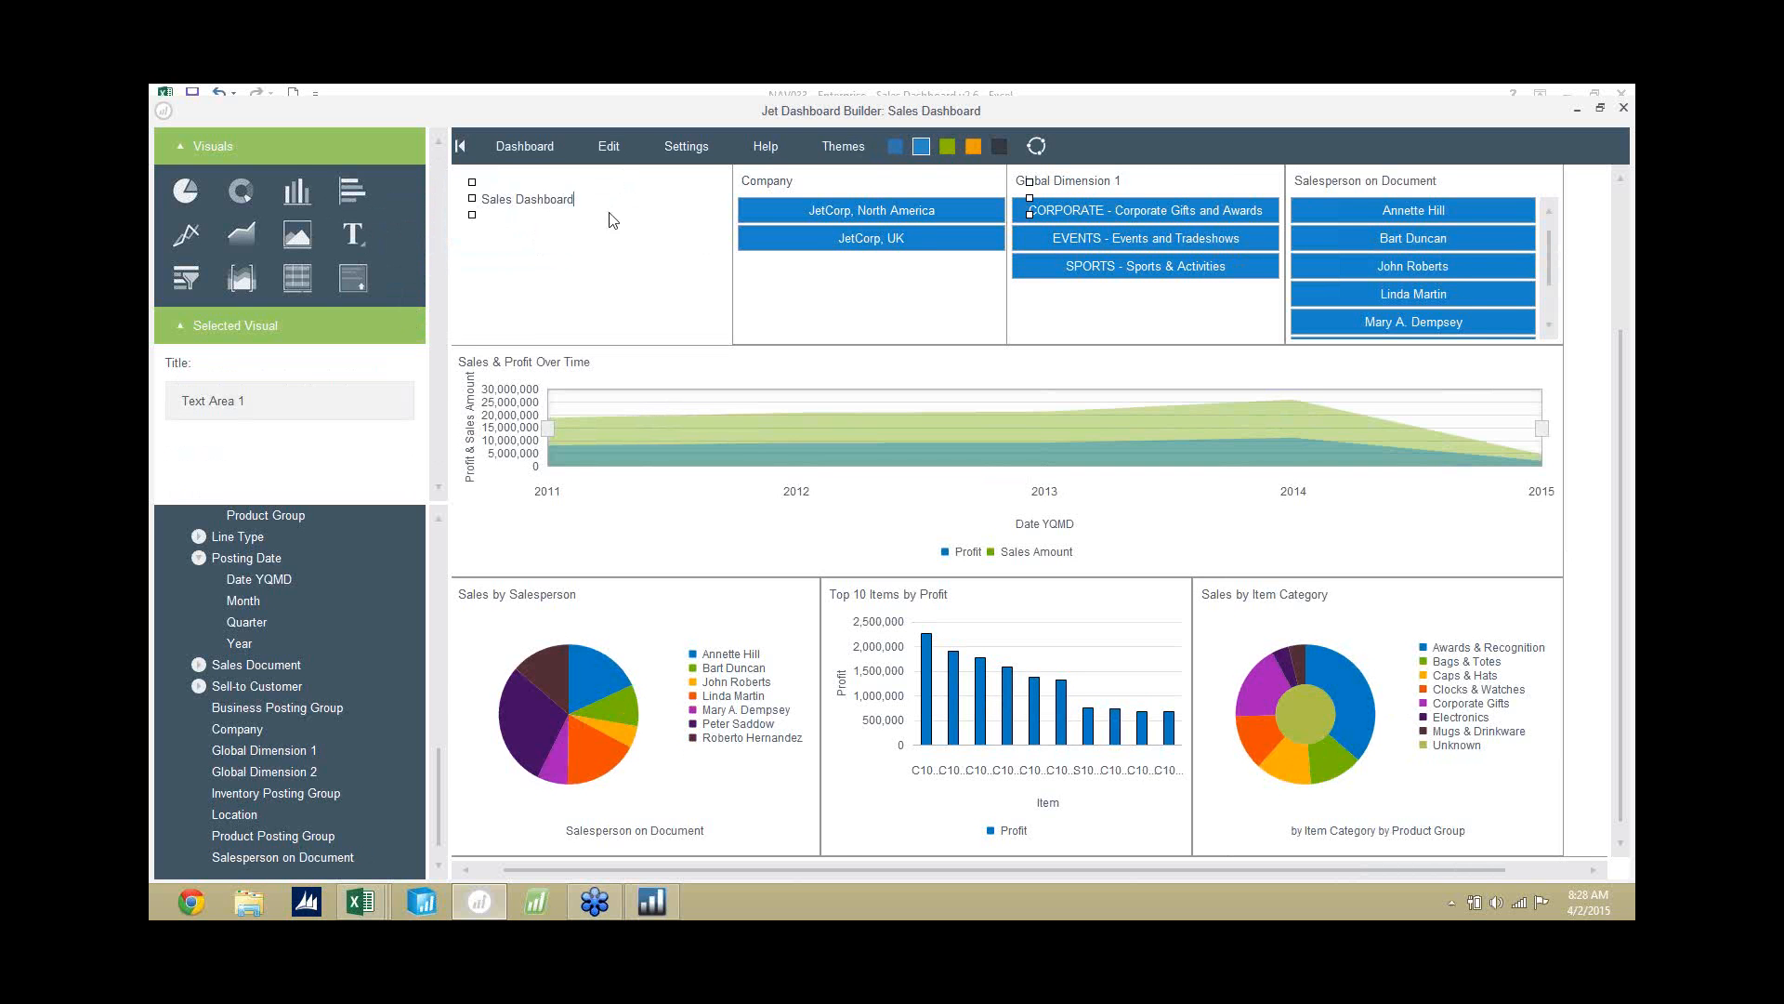
pyautogui.moveTo(587, 204); pyautogui.dragTo(490, 205)
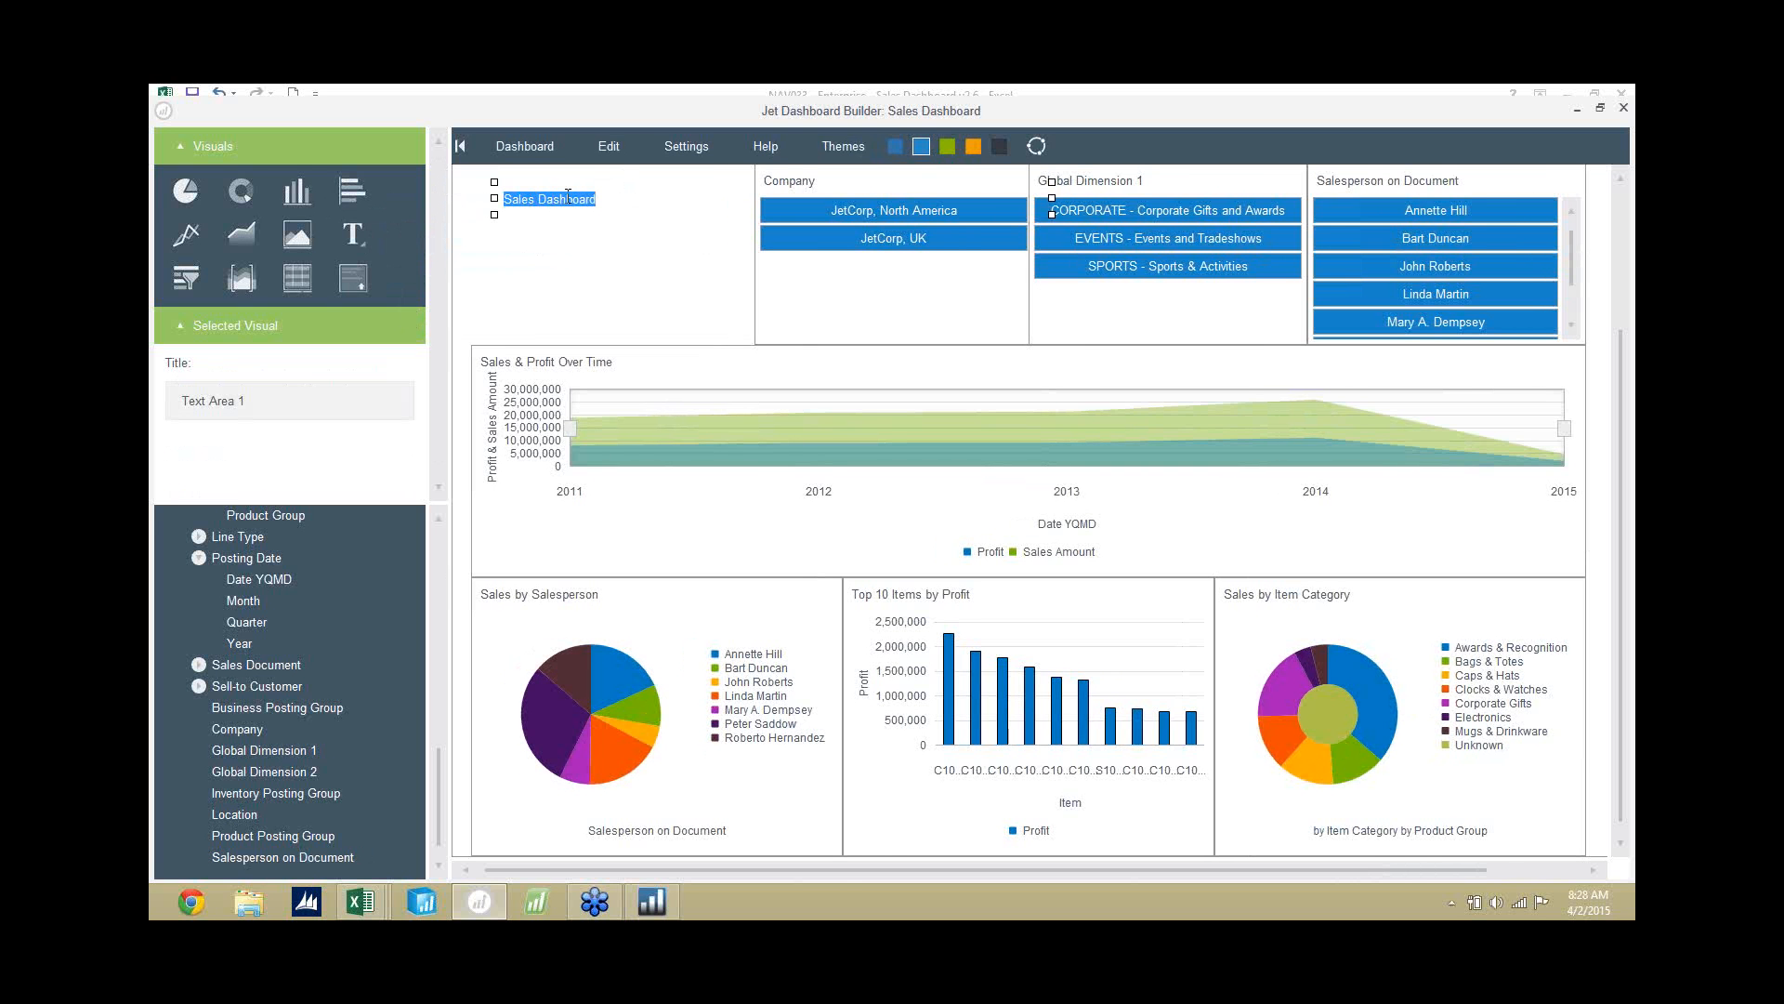
pyautogui.hotkey('ctrl', 'b')
pyautogui.click(687, 146)
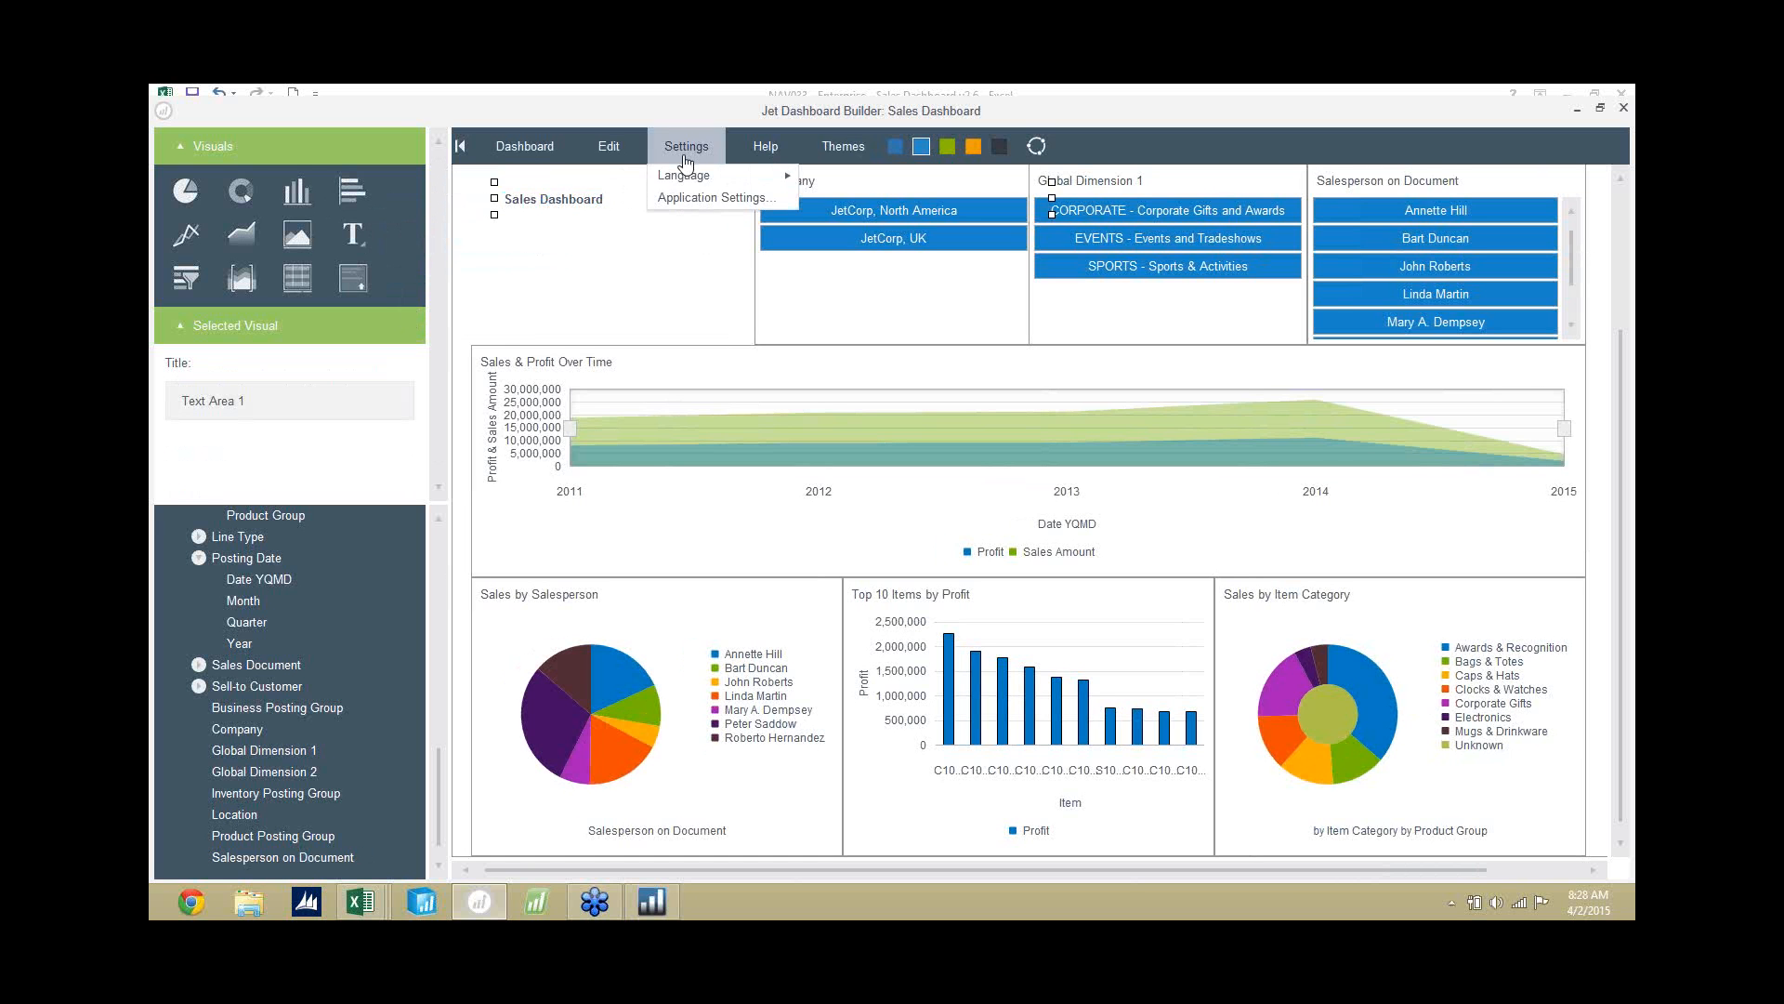
pyautogui.click(620, 210)
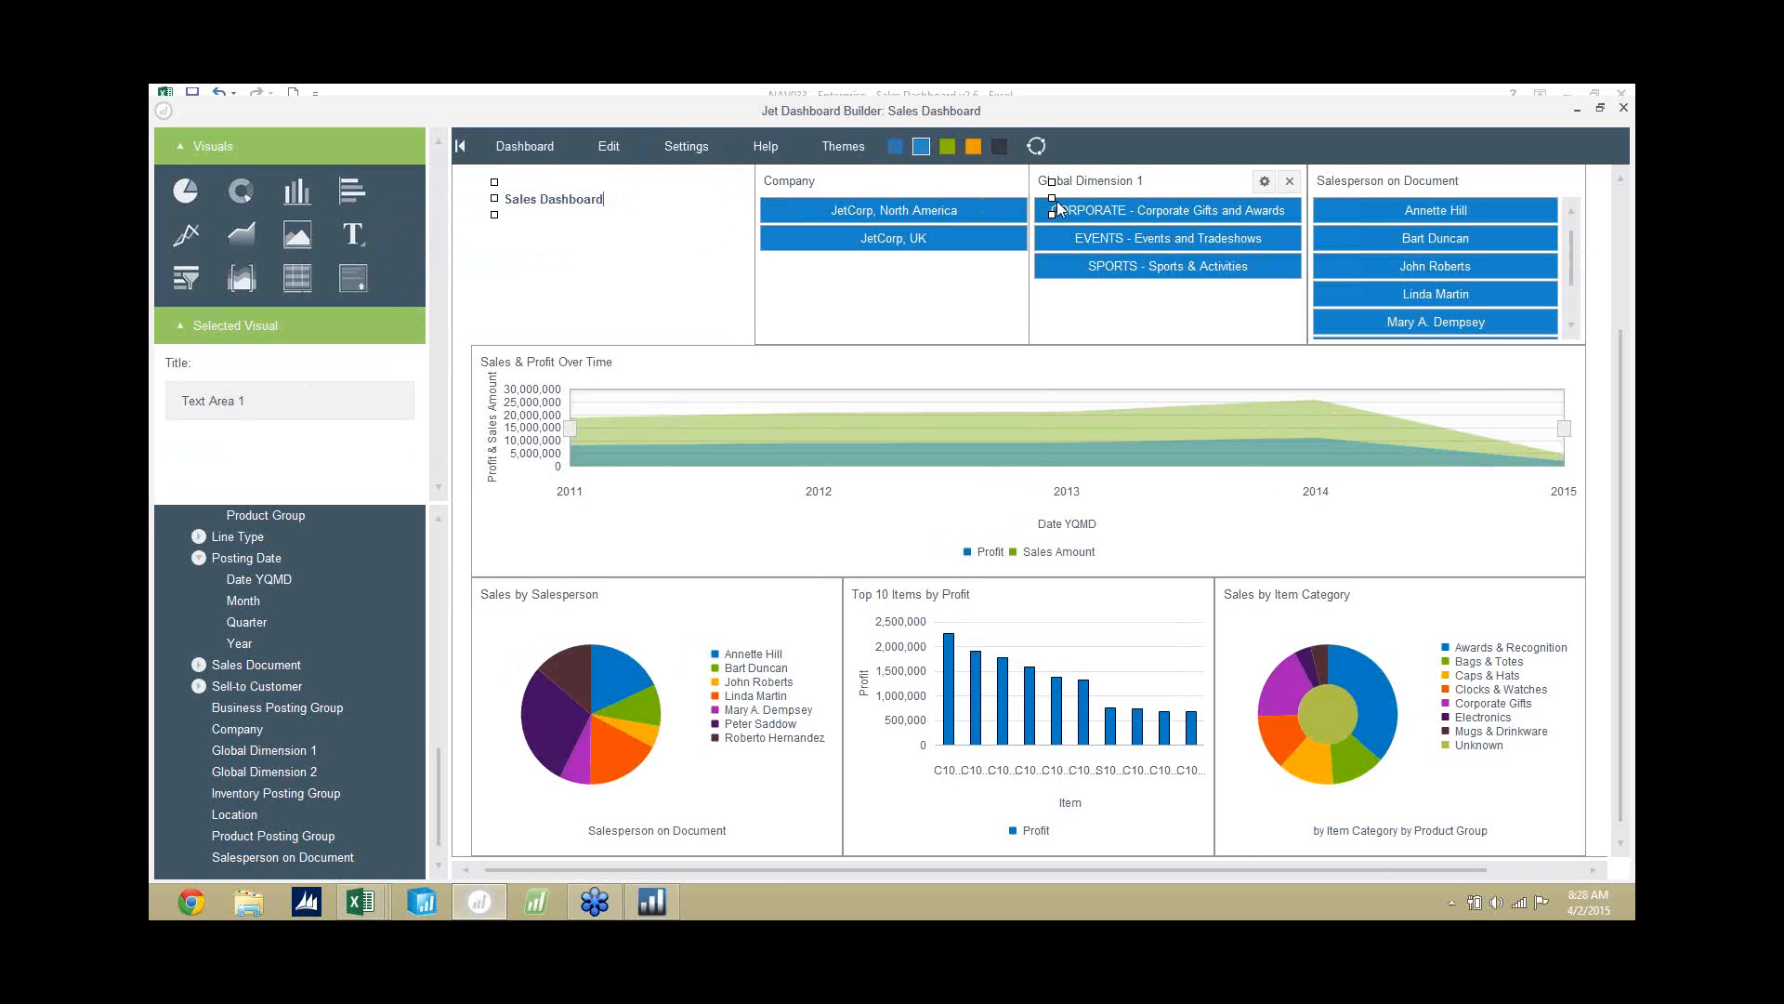
# Narrow the "Sales Dashboard" text area so it ends before the Company slicer, and deselect it.
pyautogui.moveTo(931, 203); pyautogui.dragTo(717, 277)
pyautogui.click(616, 158)
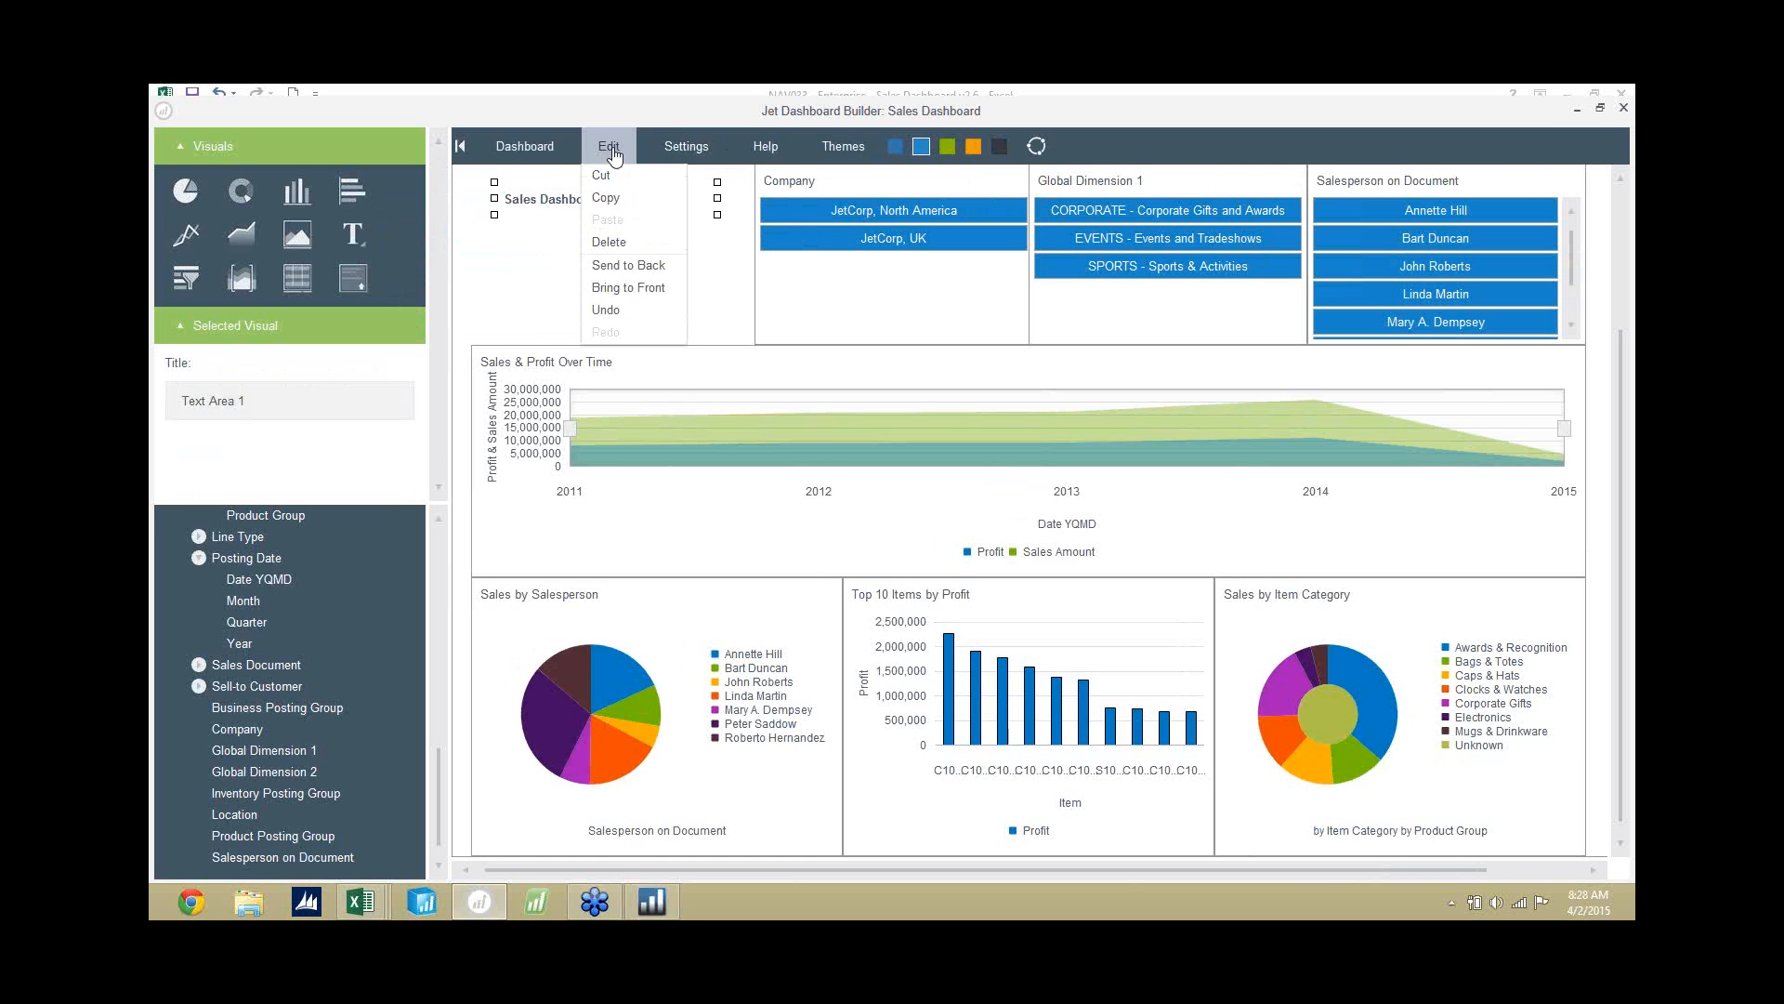
pyautogui.click(614, 156)
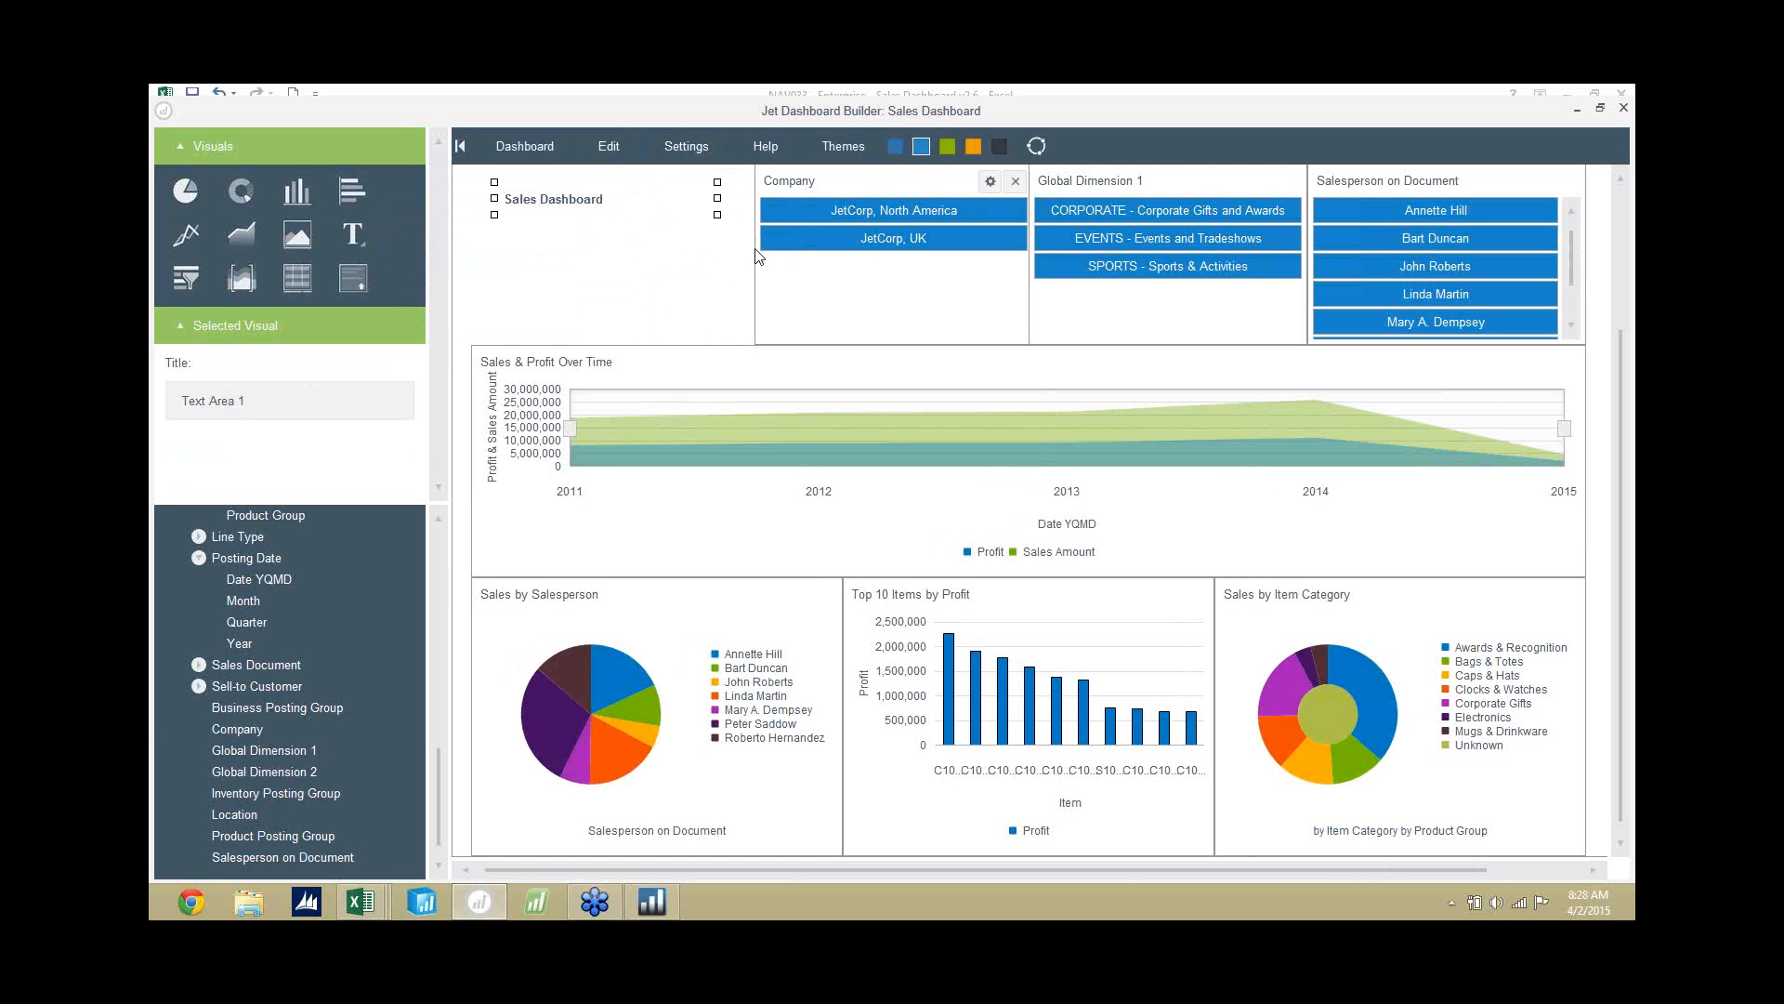
pyautogui.click(613, 292)
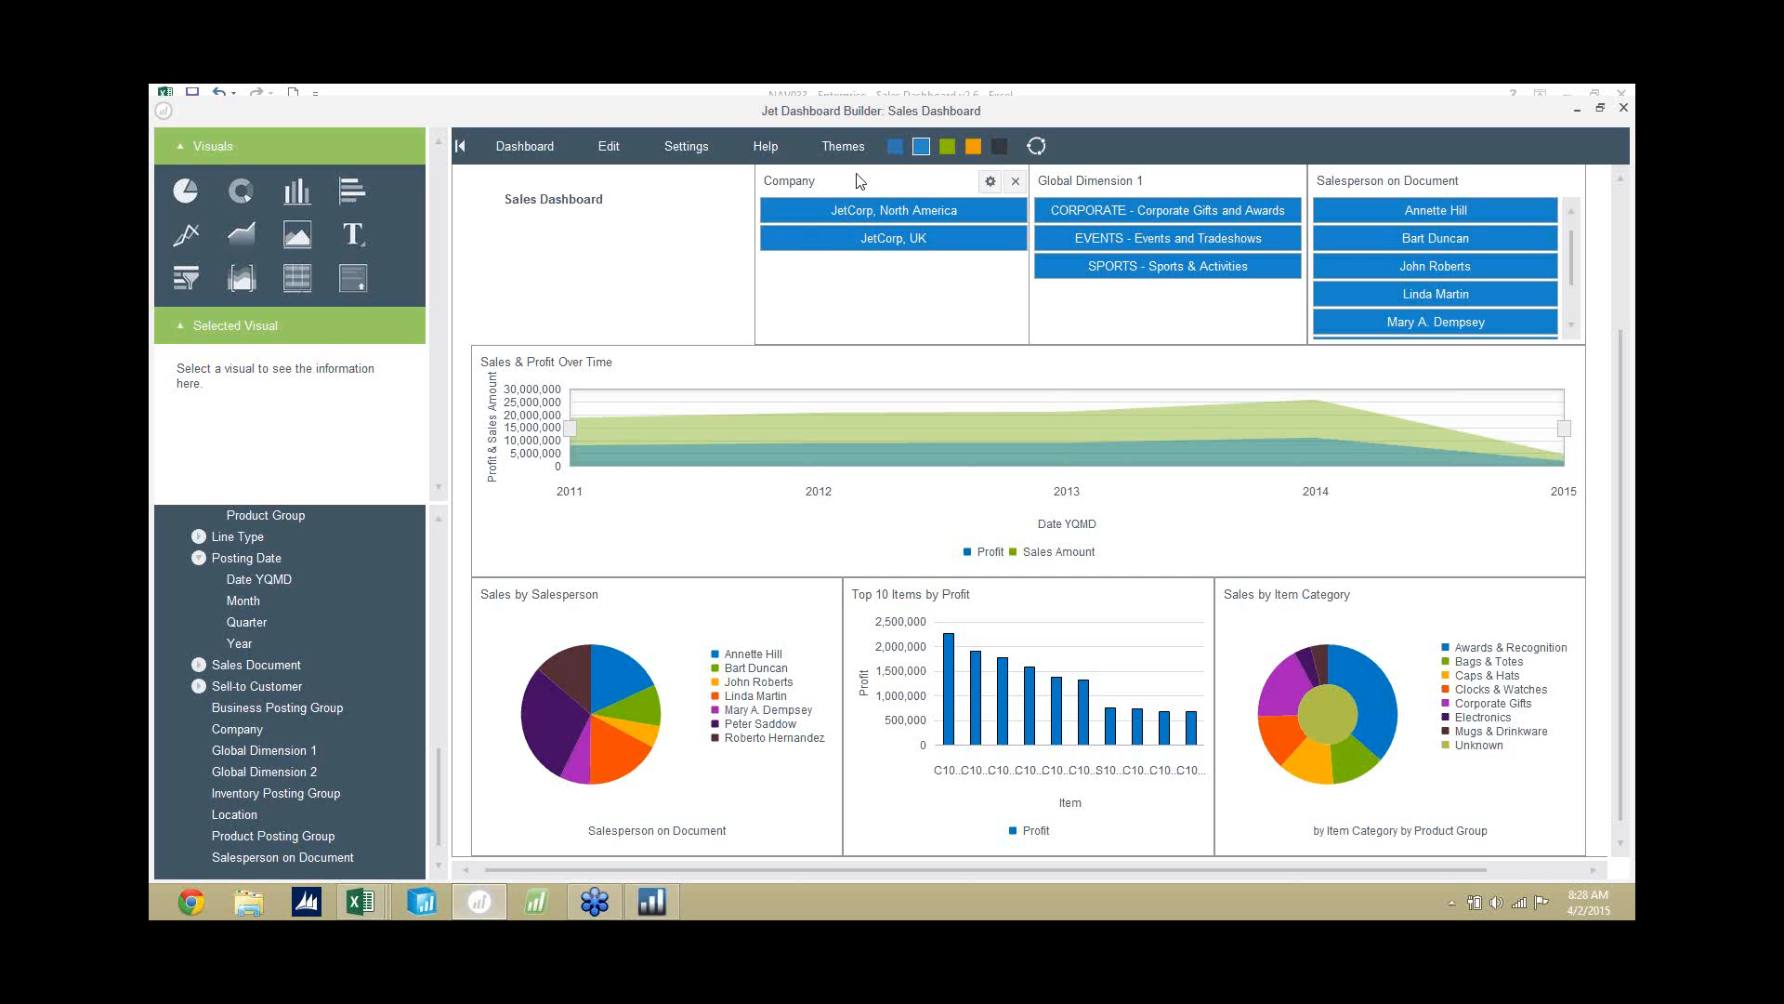
# Apply the dark theme with teal and black colours to the dashboard.
pyautogui.click(845, 146)
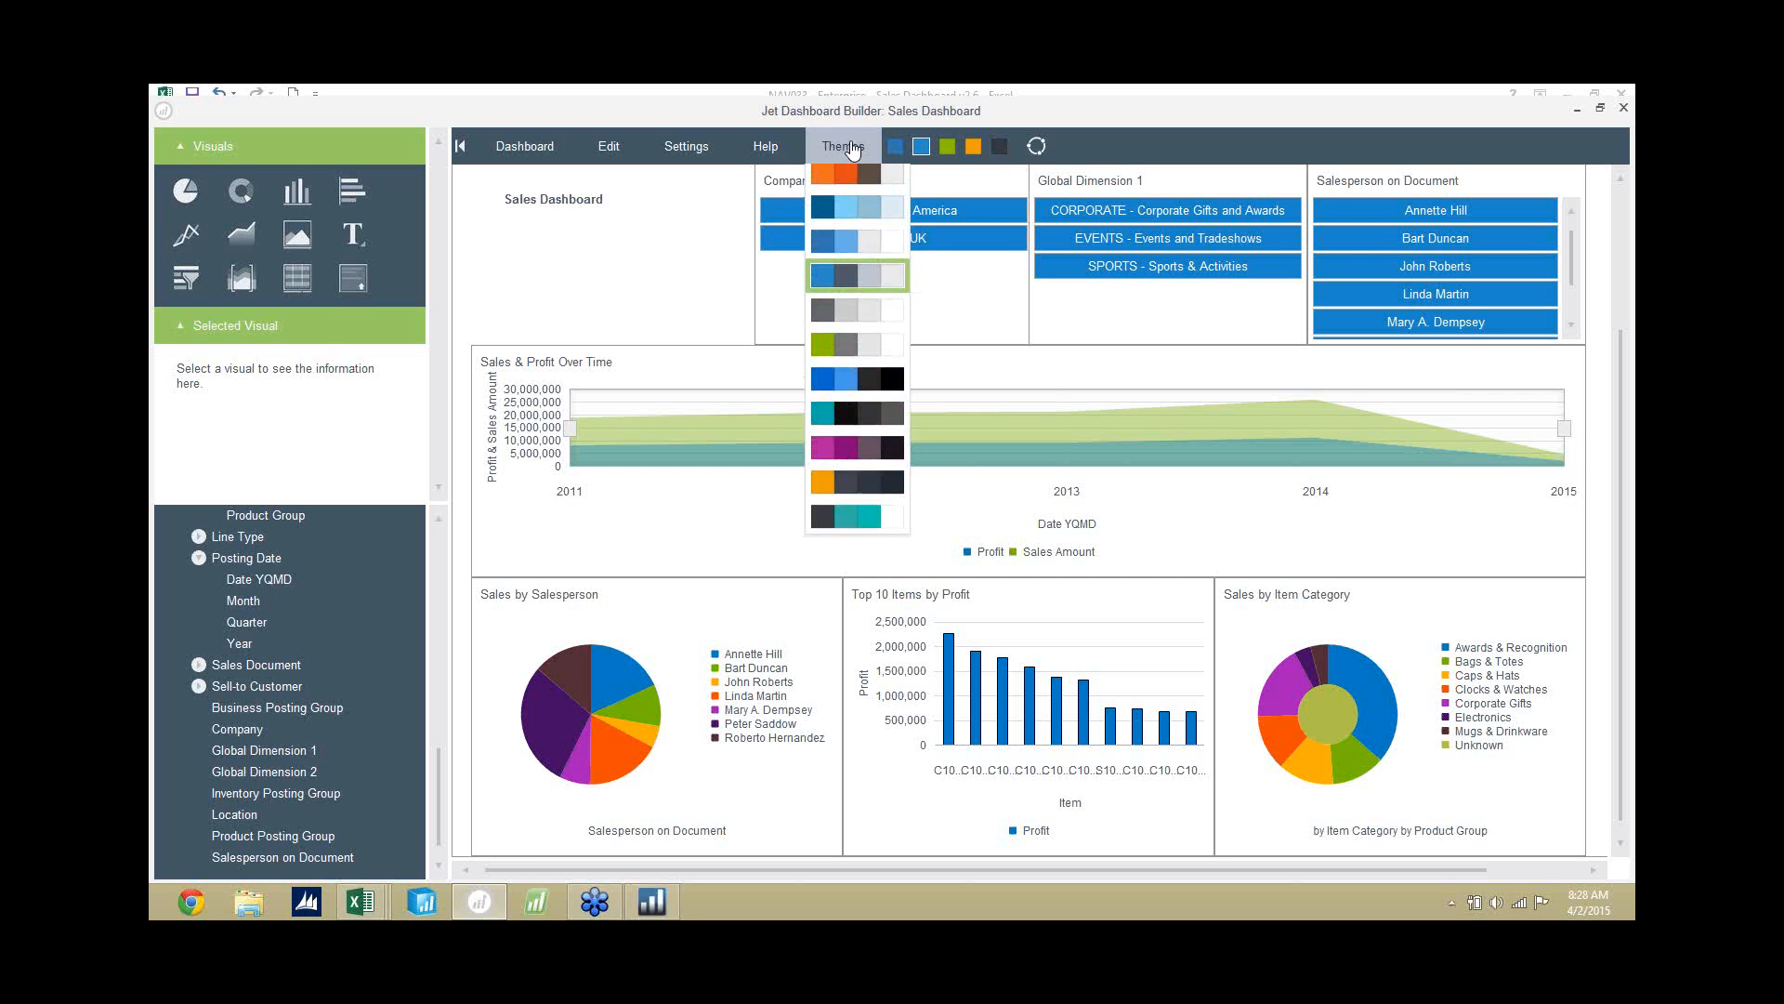
pyautogui.click(878, 423)
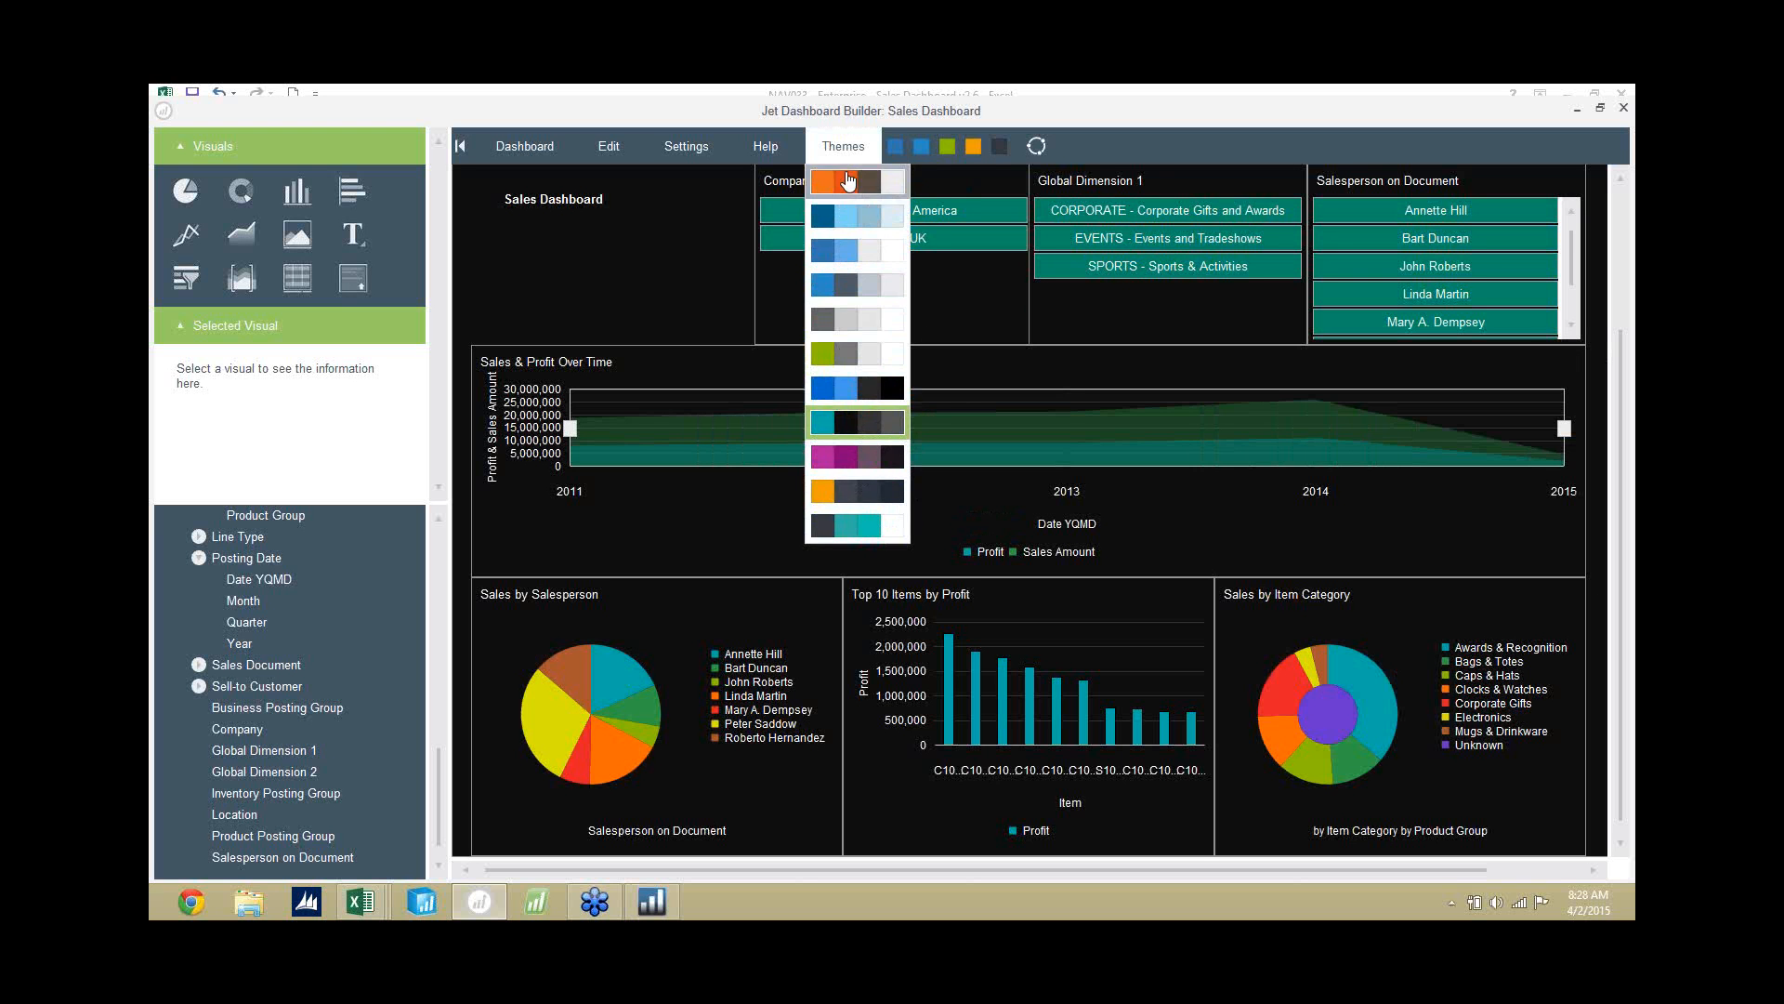
# Review the mobile users the Sales Dashboard is shared with, and leave the sharing settings without saving changes.
pyautogui.click(843, 154)
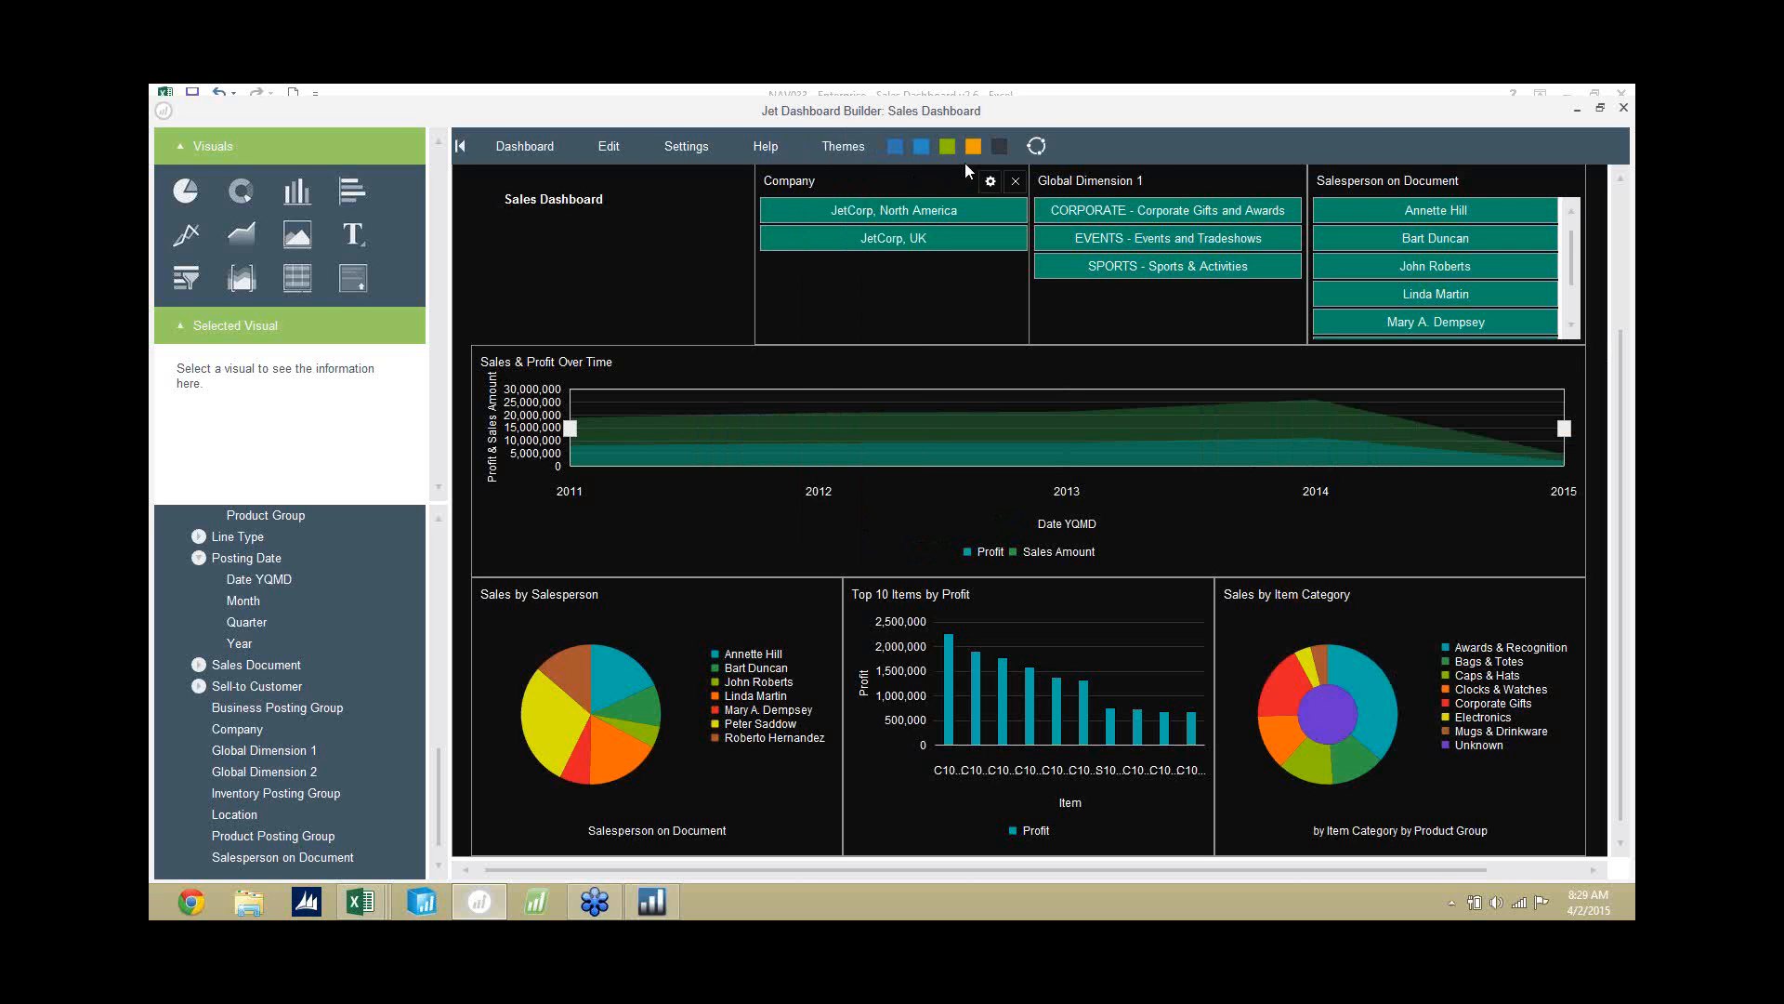
pyautogui.click(1038, 156)
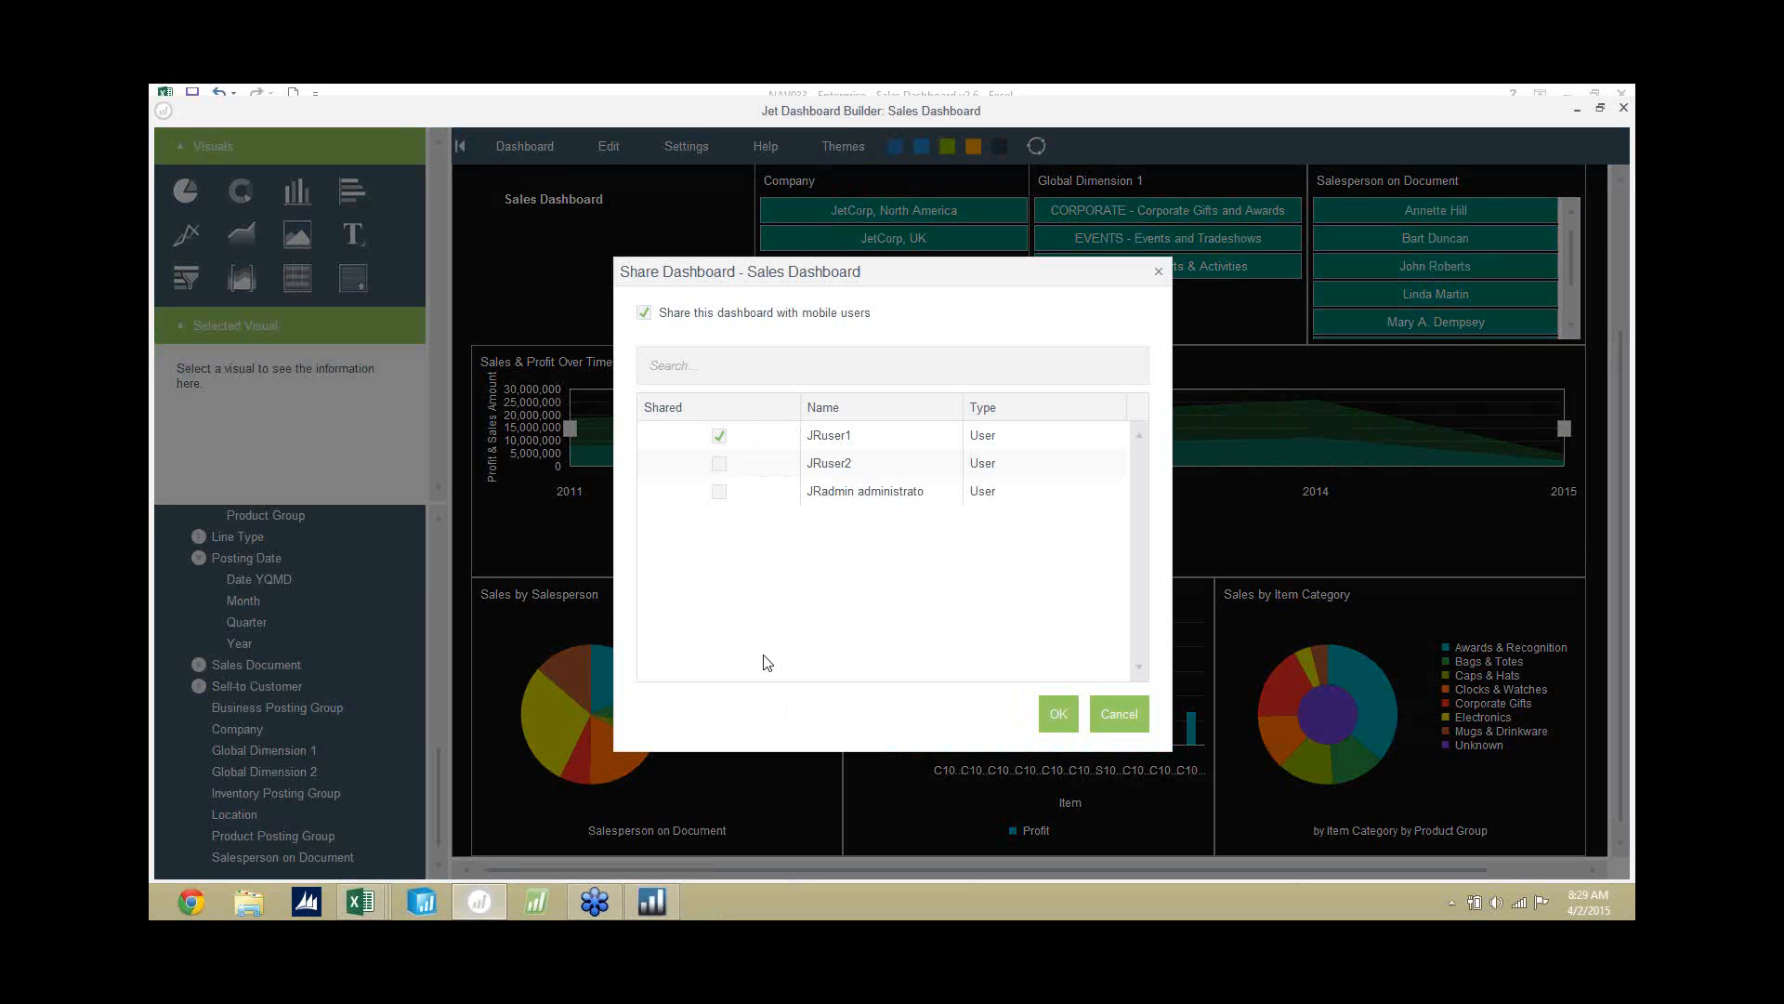
pyautogui.click(1128, 722)
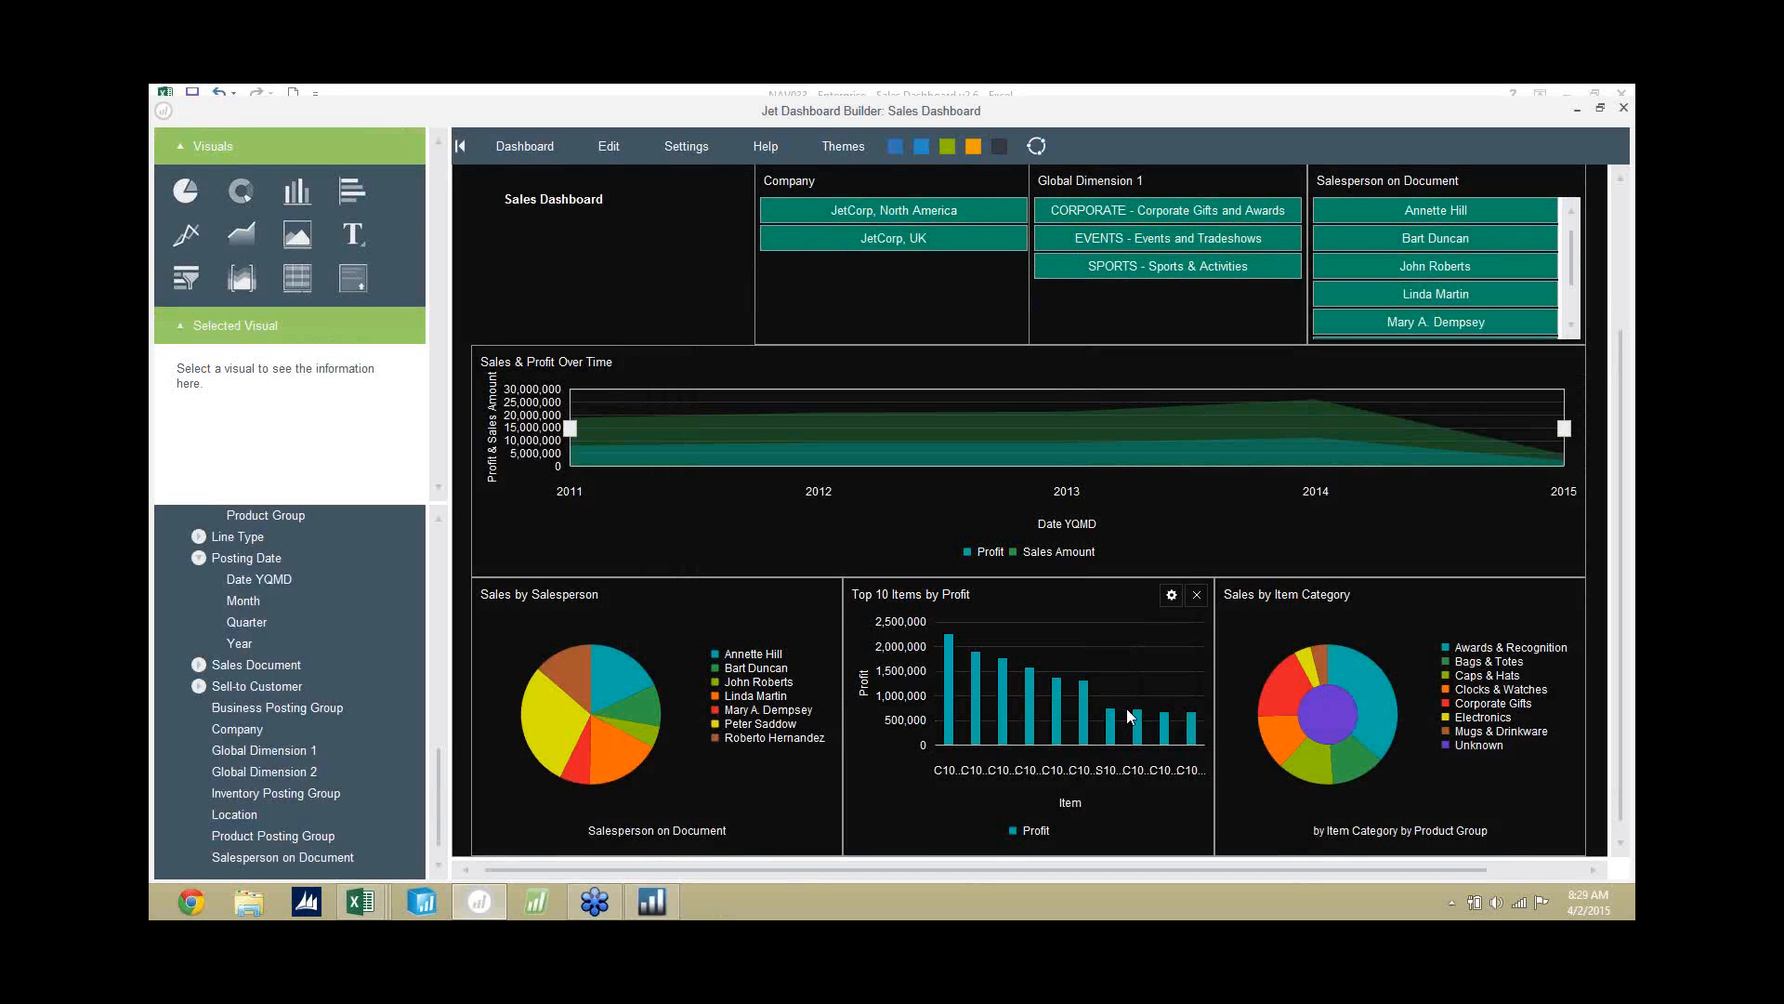
# Switch to Jet Mobile in Chrome and open the Quarterly Sales by Salesperson dashboard from its preview.
pyautogui.click(192, 903)
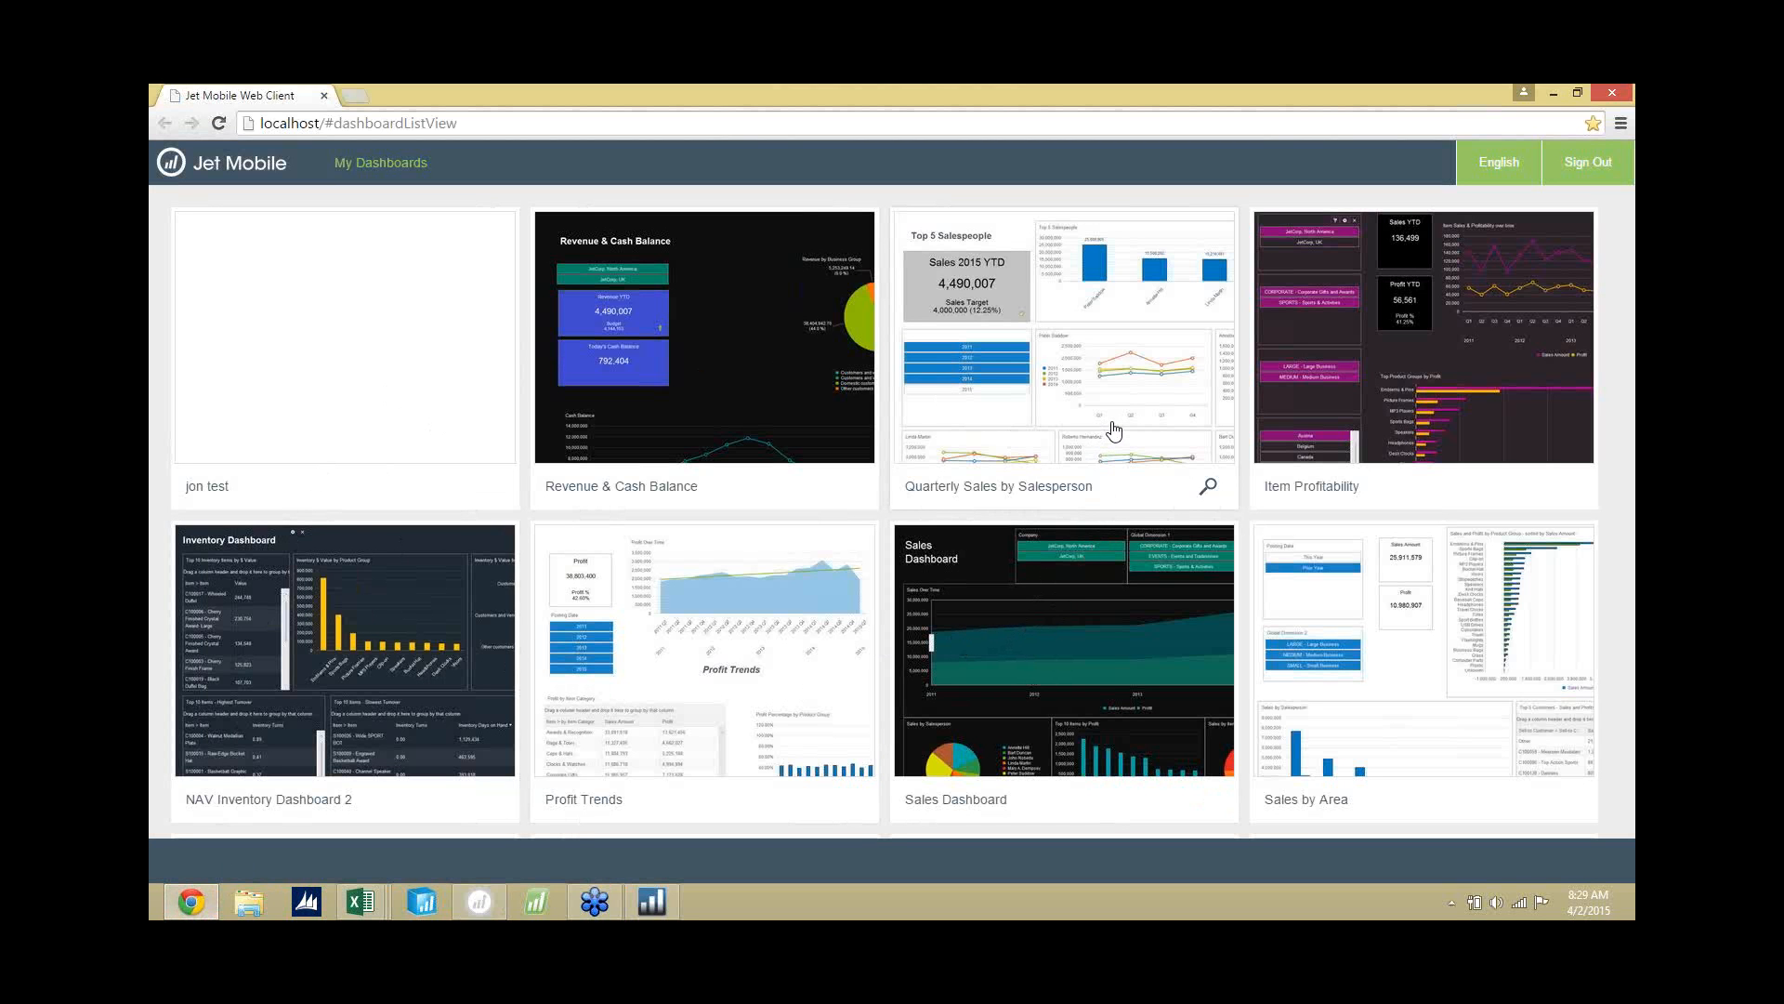
pyautogui.click(1210, 489)
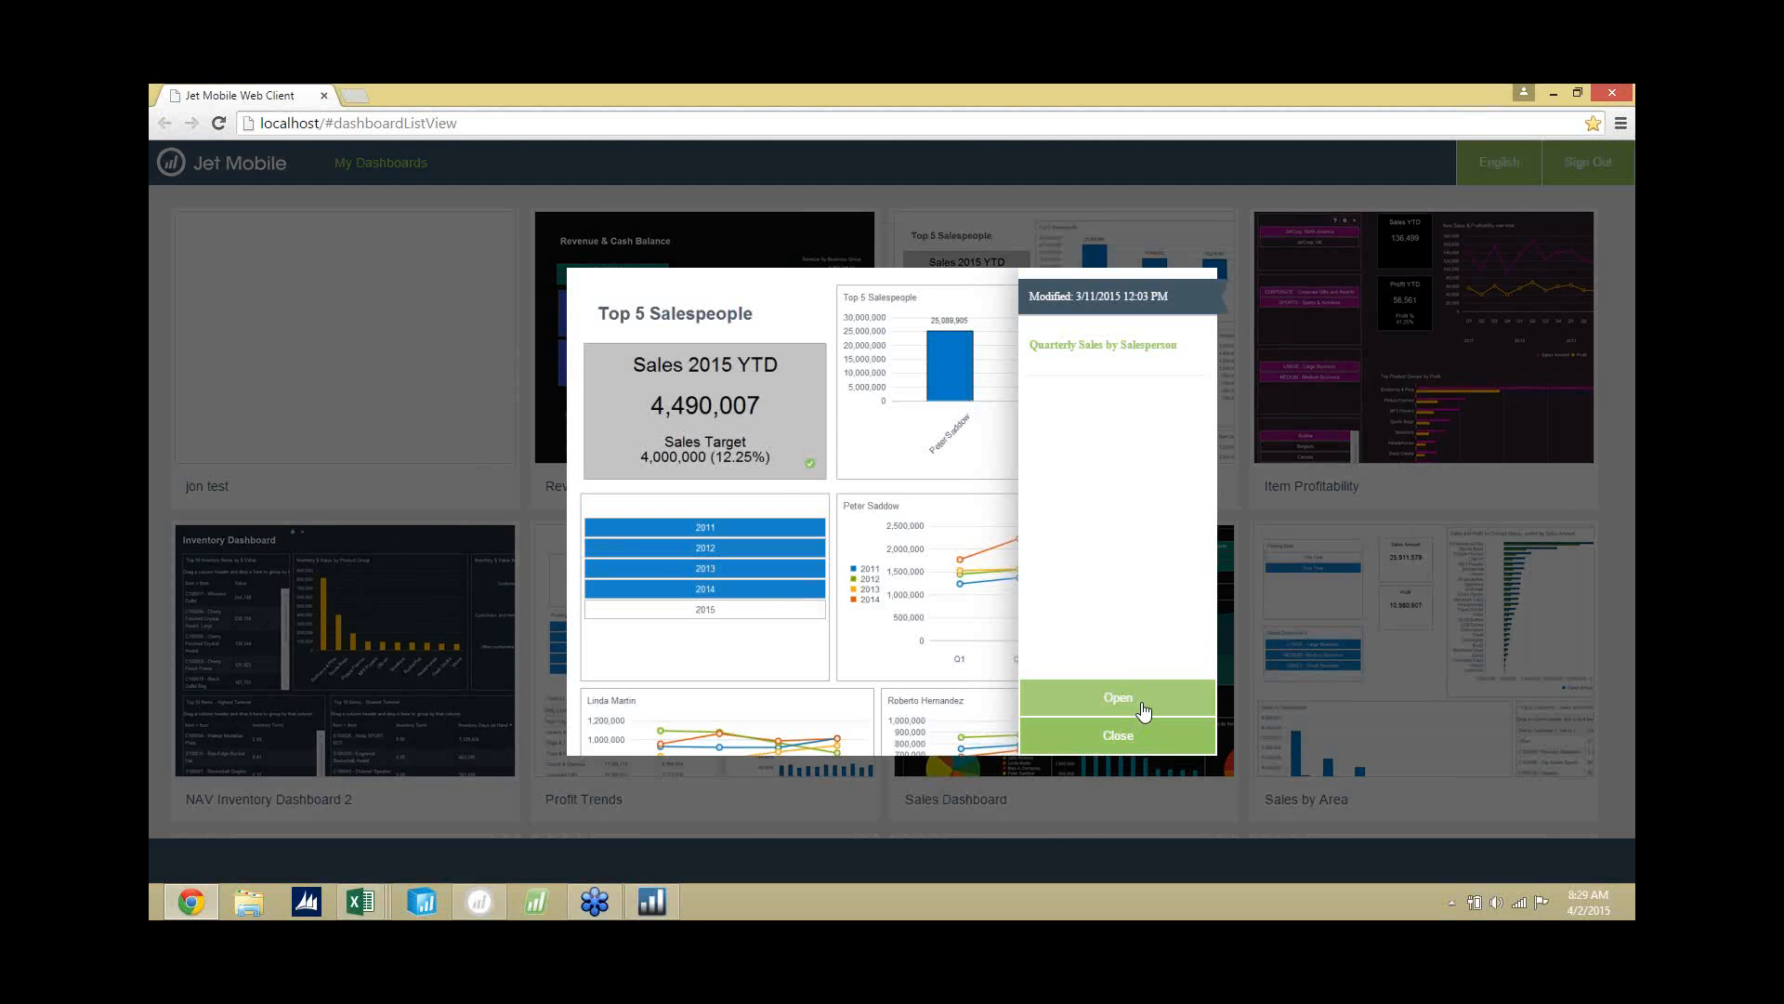
pyautogui.click(1141, 700)
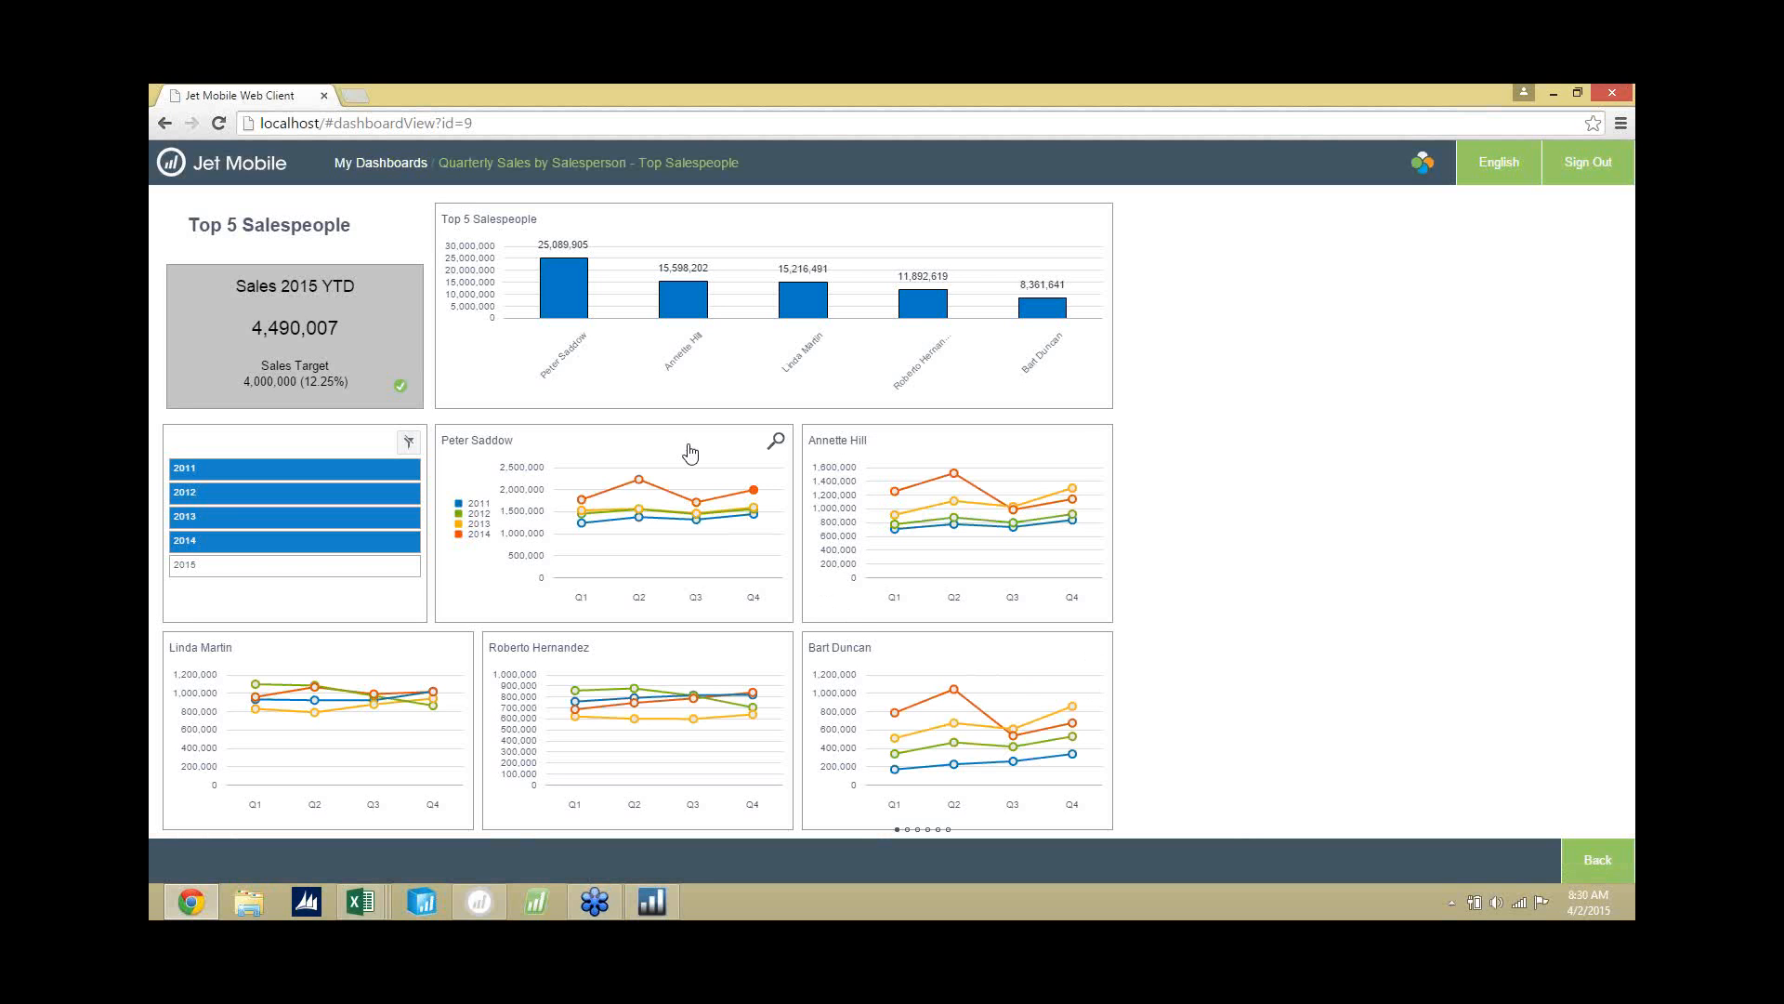
# Page through the next two salesperson pages, go back to the Top Salespeople page and return to the dashboard list.
pyautogui.moveTo(729, 307)
pyautogui.moveTo(1602, 560)
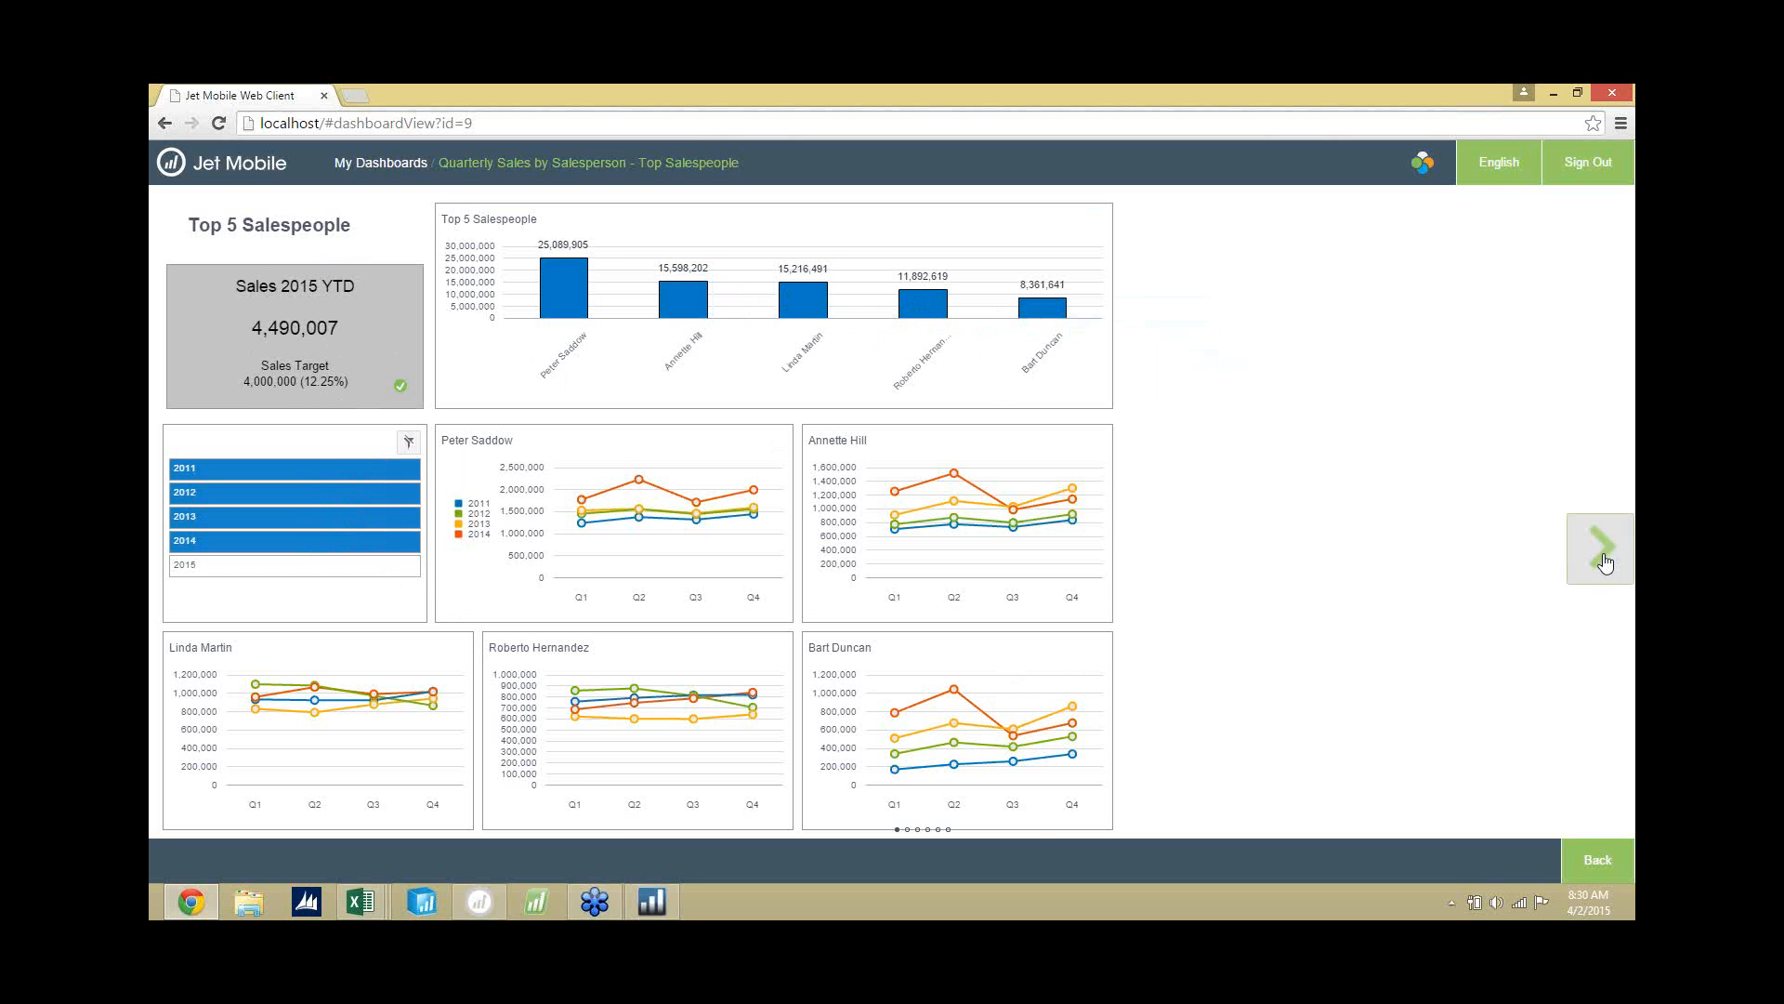
pyautogui.click(1601, 554)
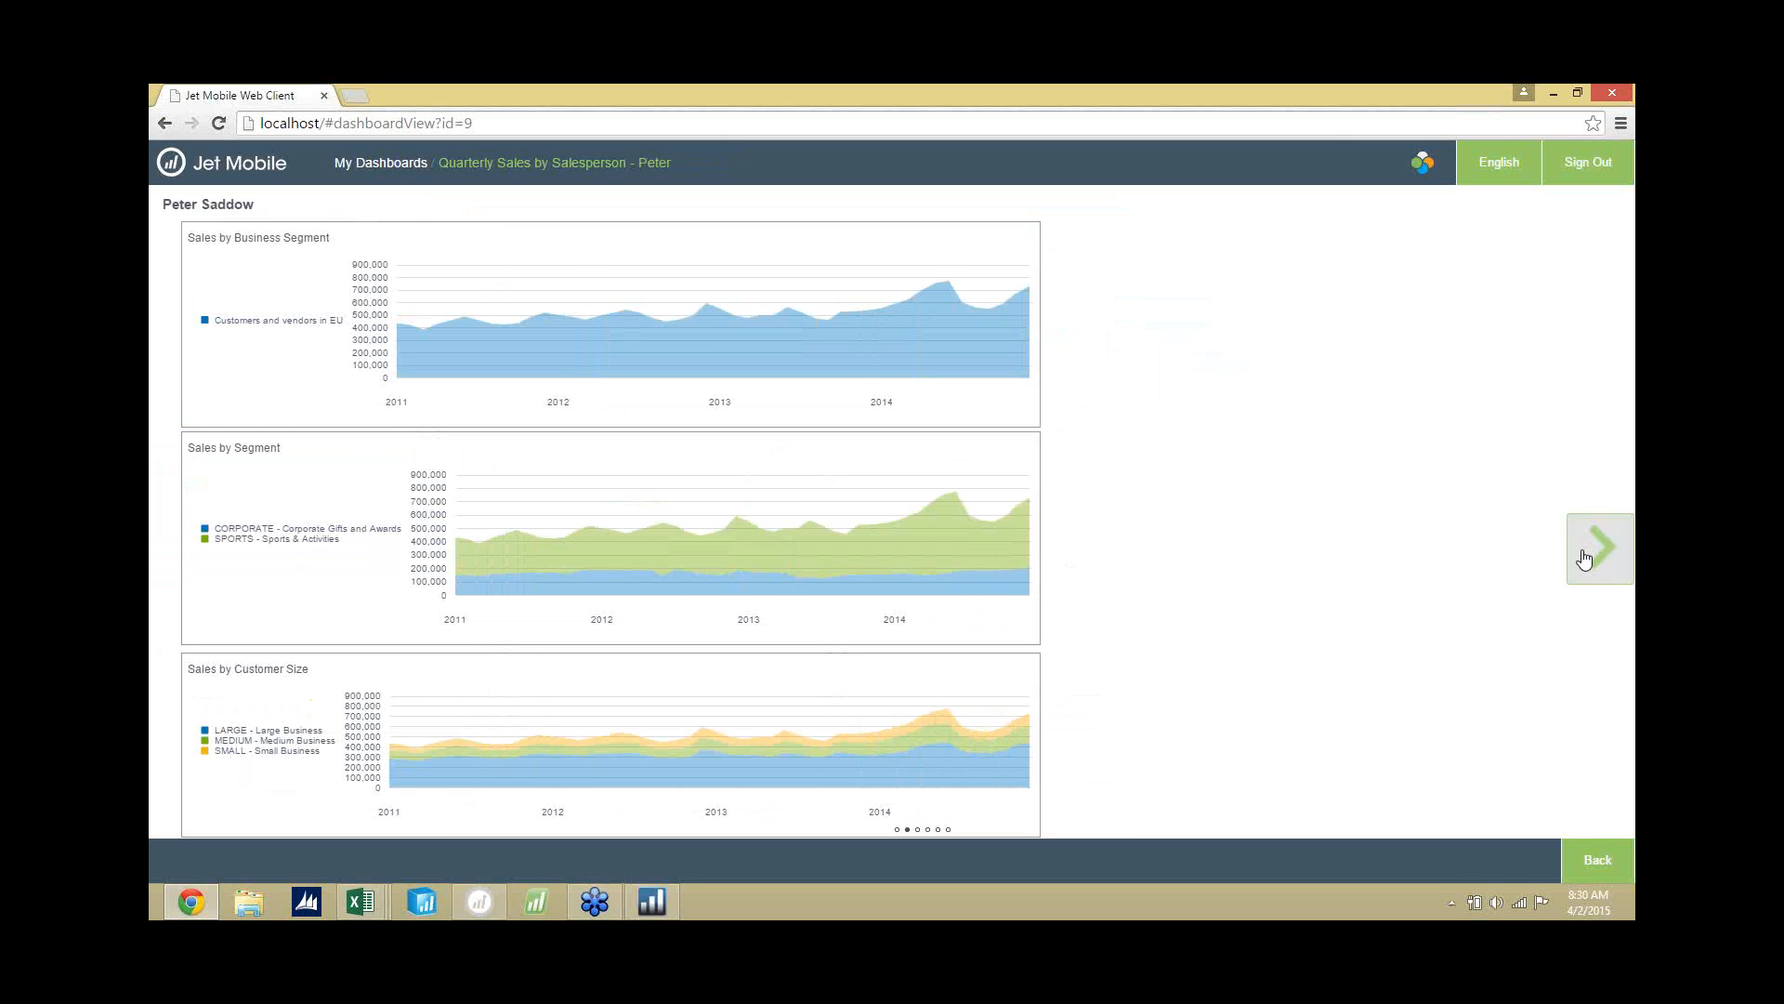
pyautogui.click(1586, 556)
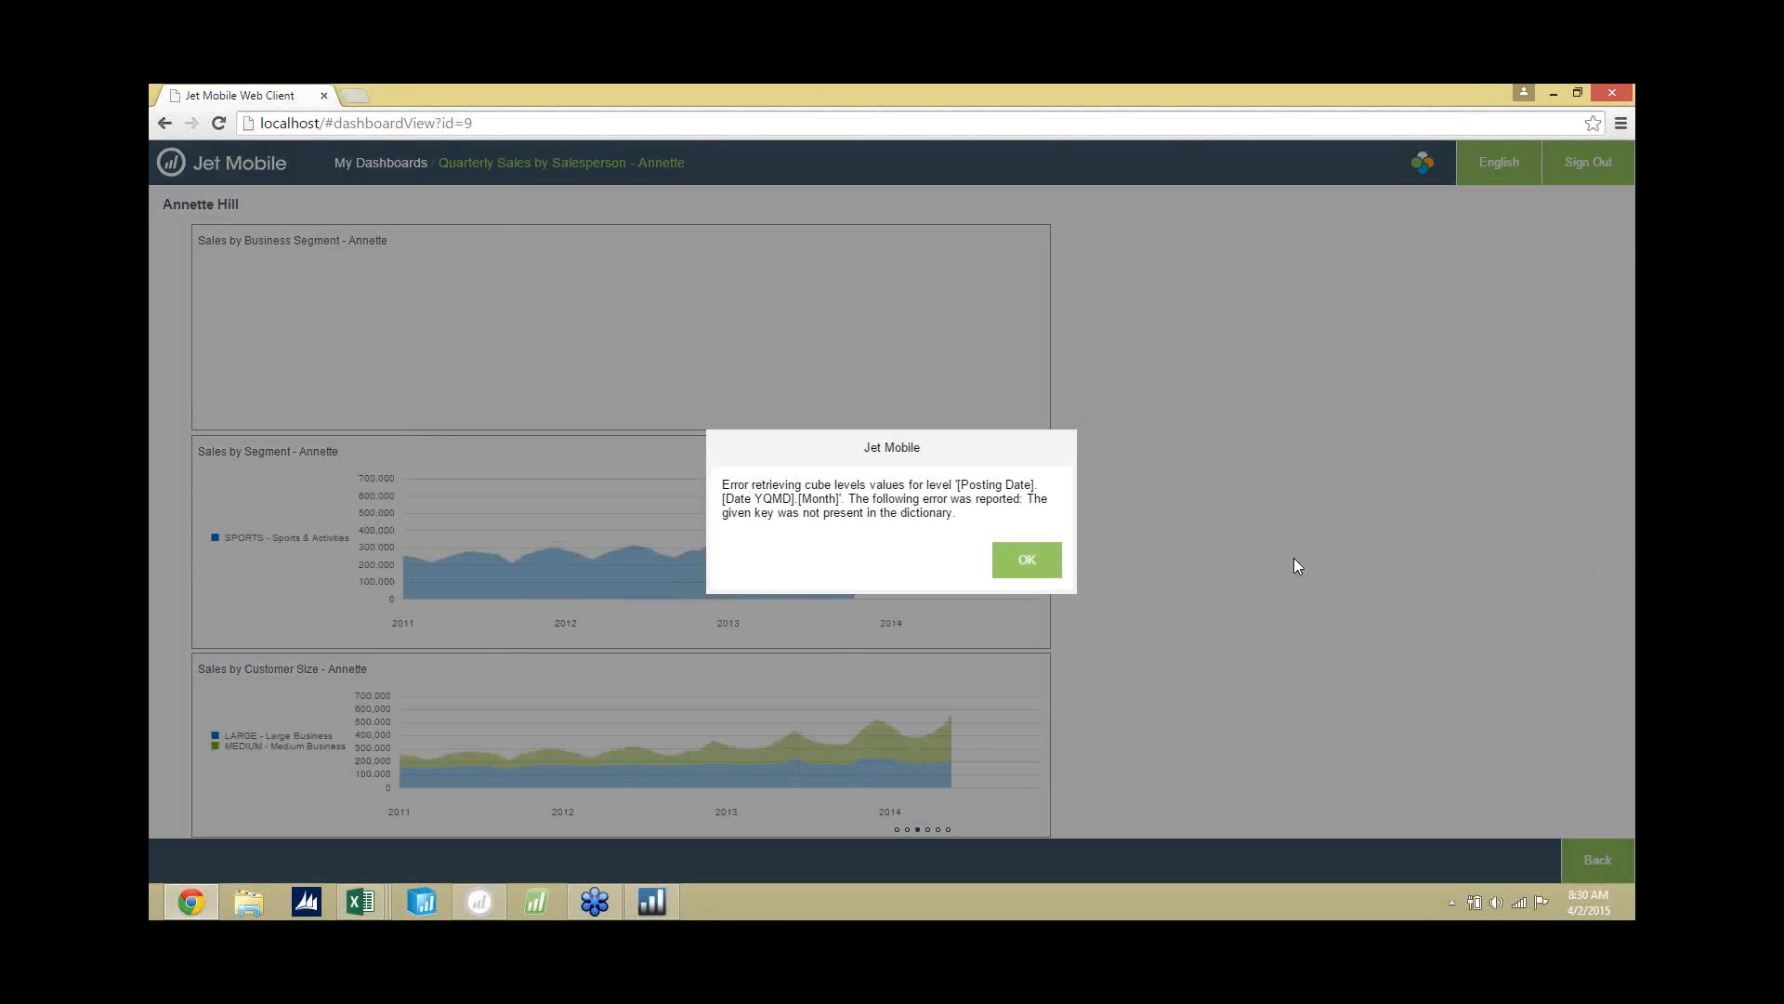
pyautogui.click(1021, 558)
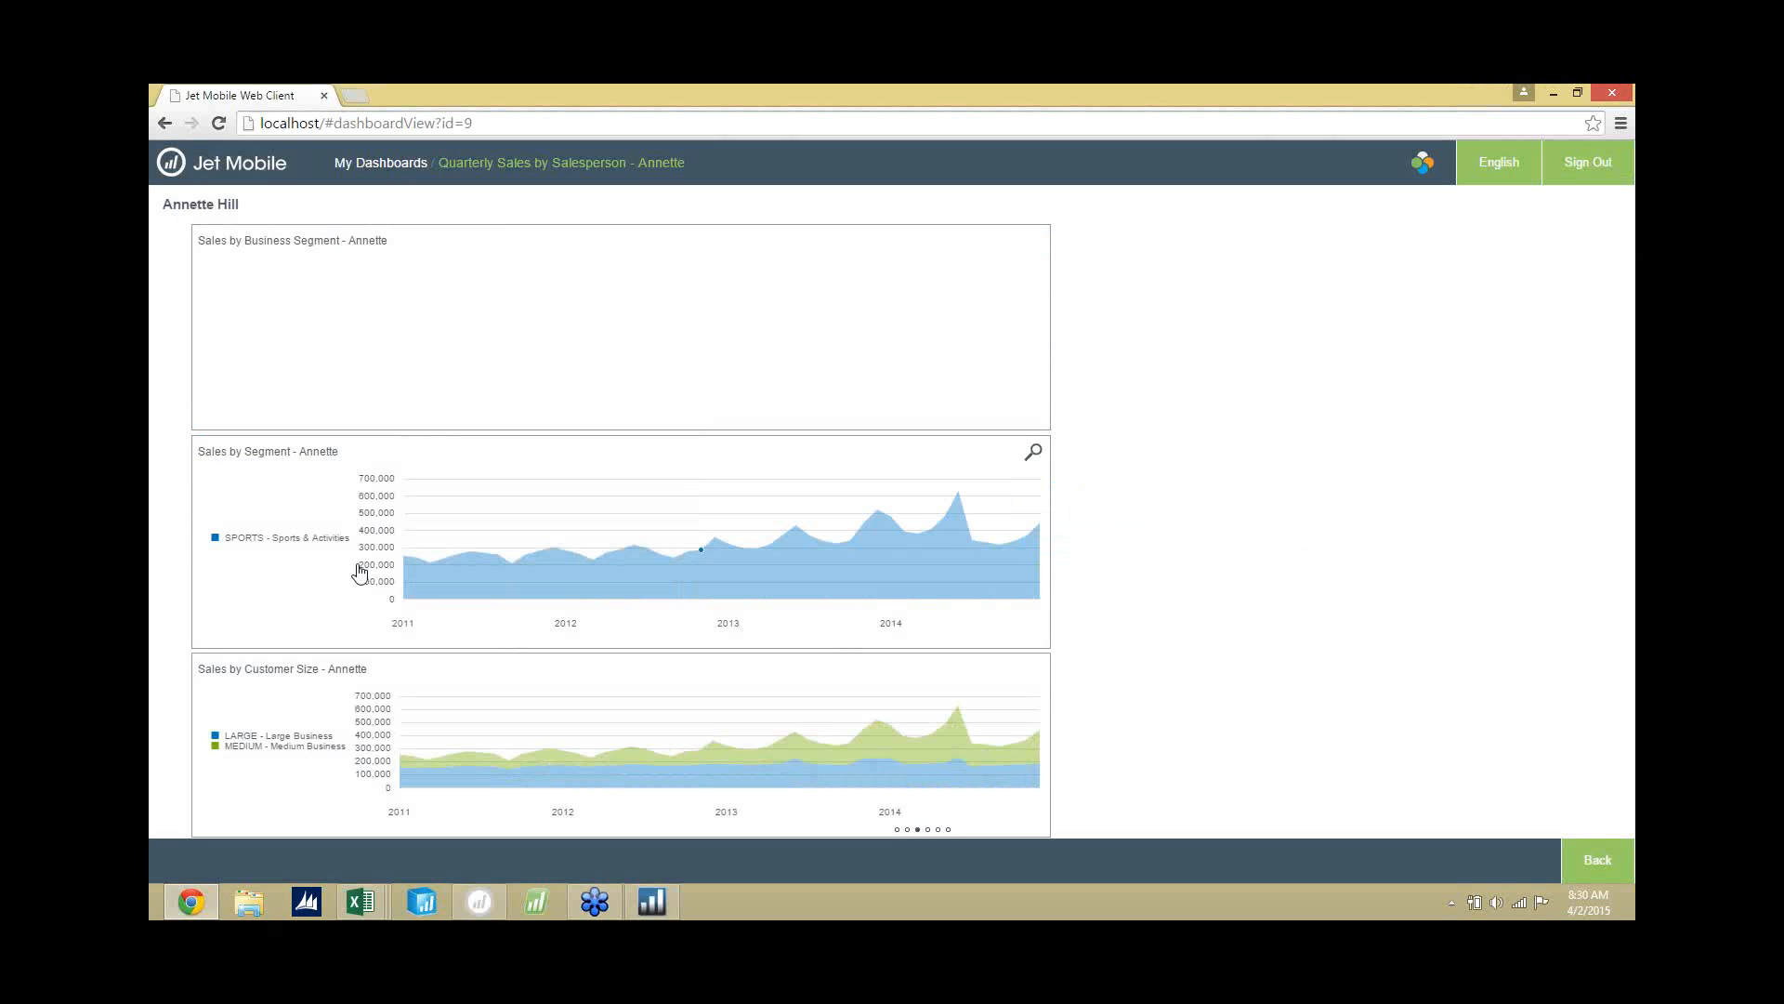
pyautogui.click(186, 557)
pyautogui.click(185, 561)
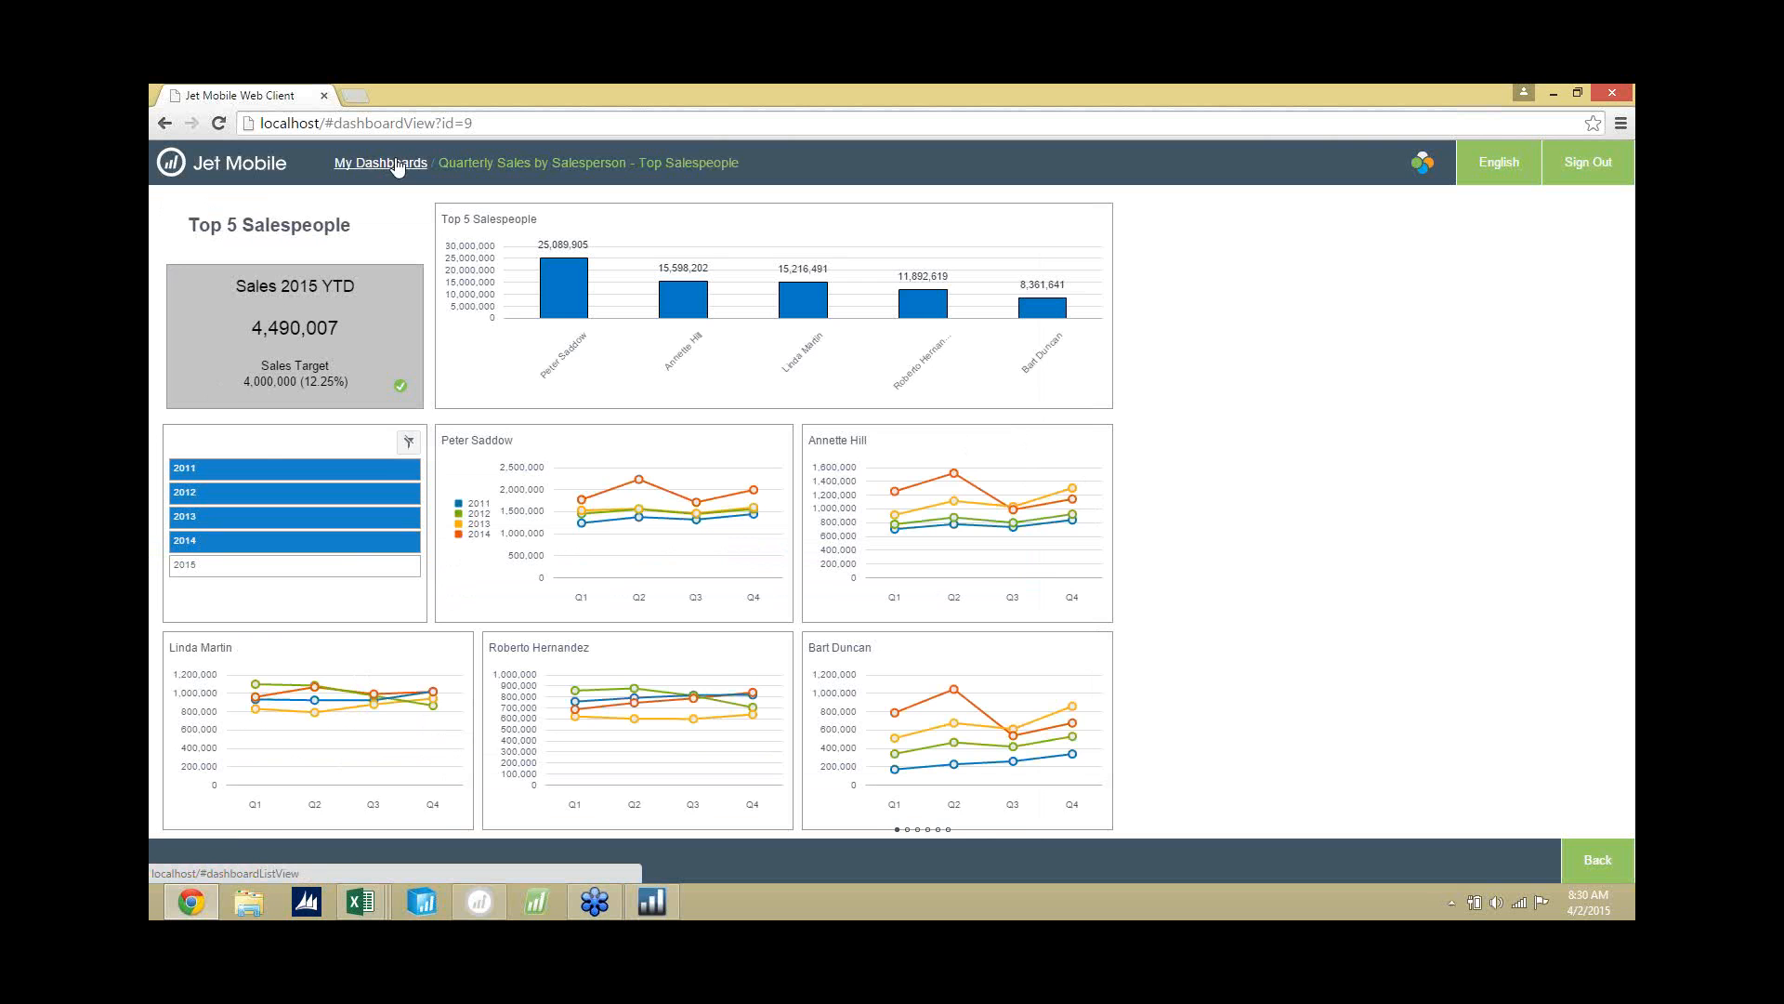
pyautogui.click(397, 166)
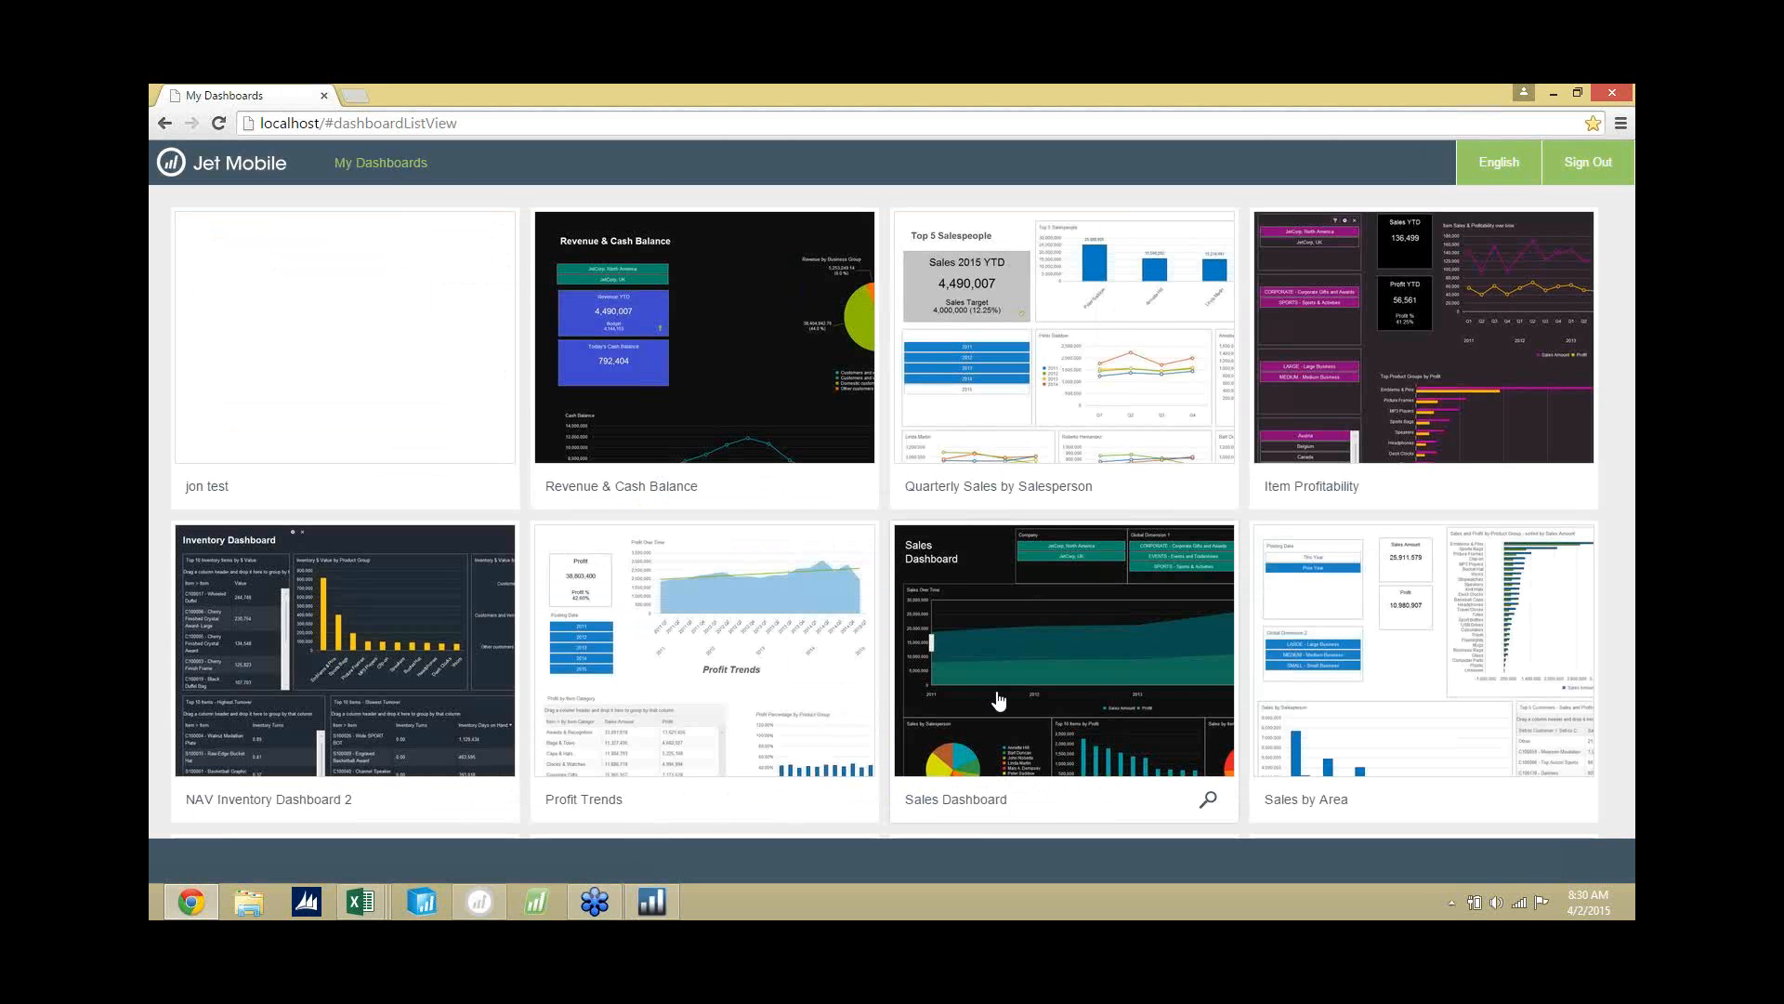
# Open the Sales Dashboard, inspect the values in its salesperson, top items and item category charts, and return to the dashboard list.
pyautogui.click(1001, 689)
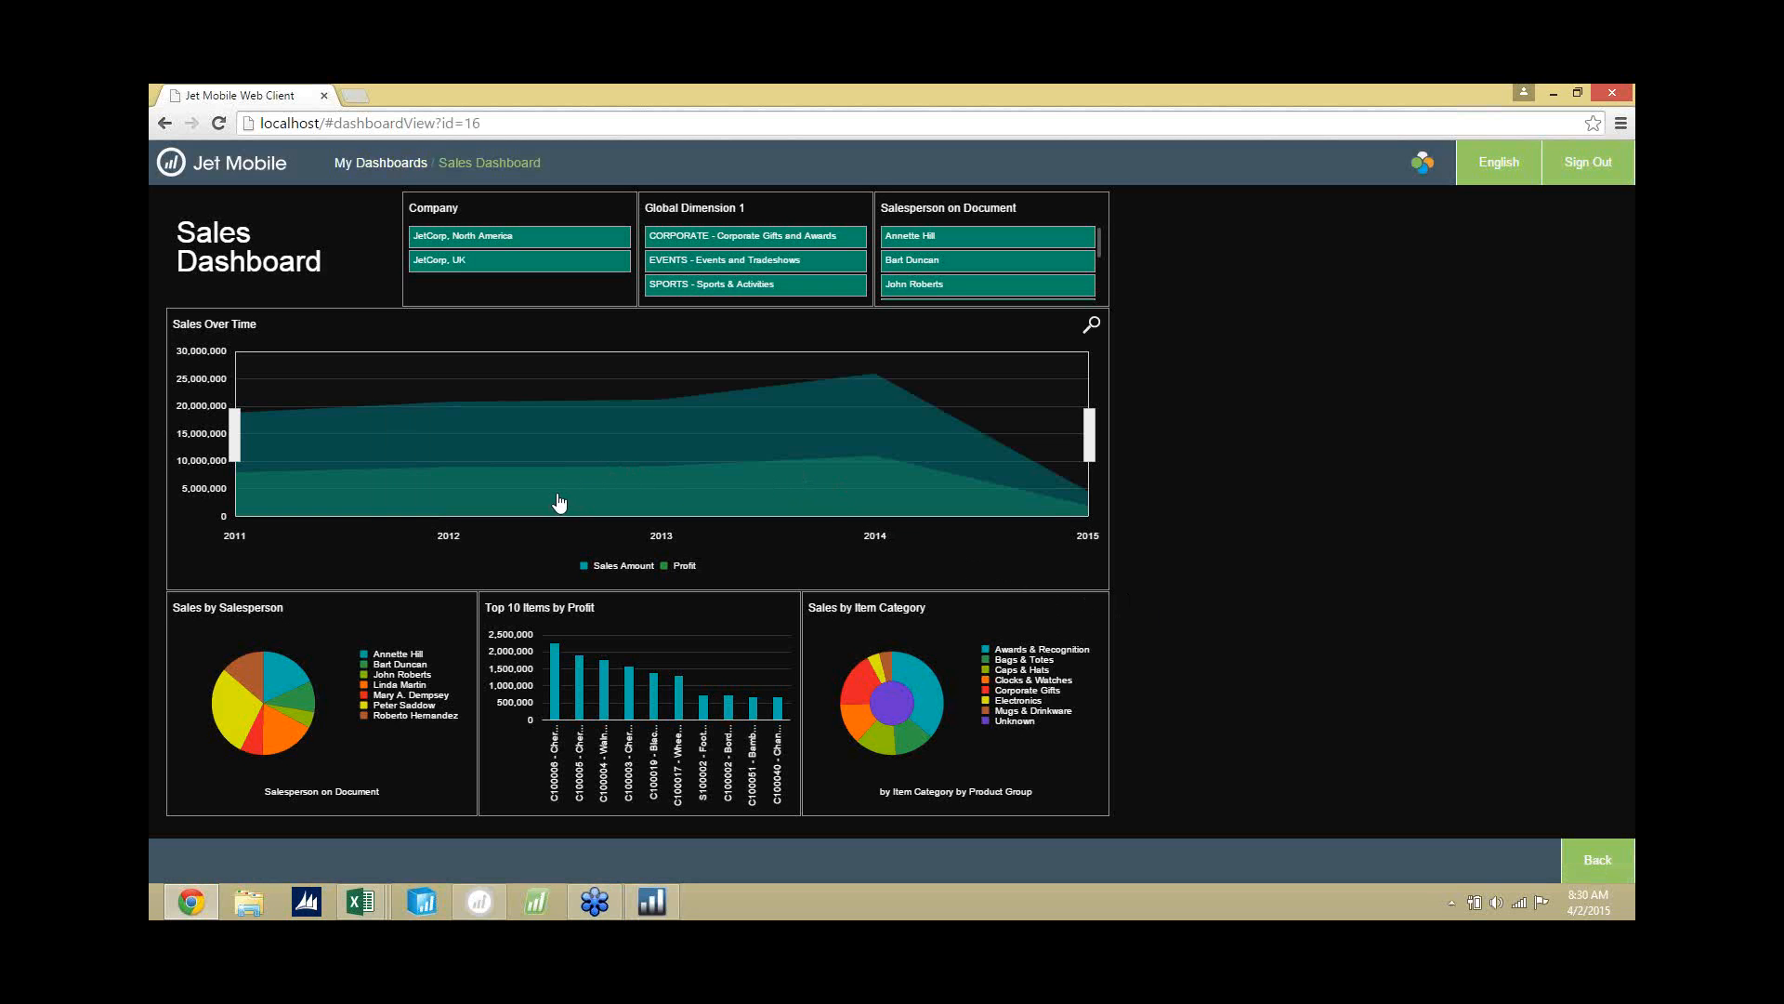
pyautogui.moveTo(381, 761)
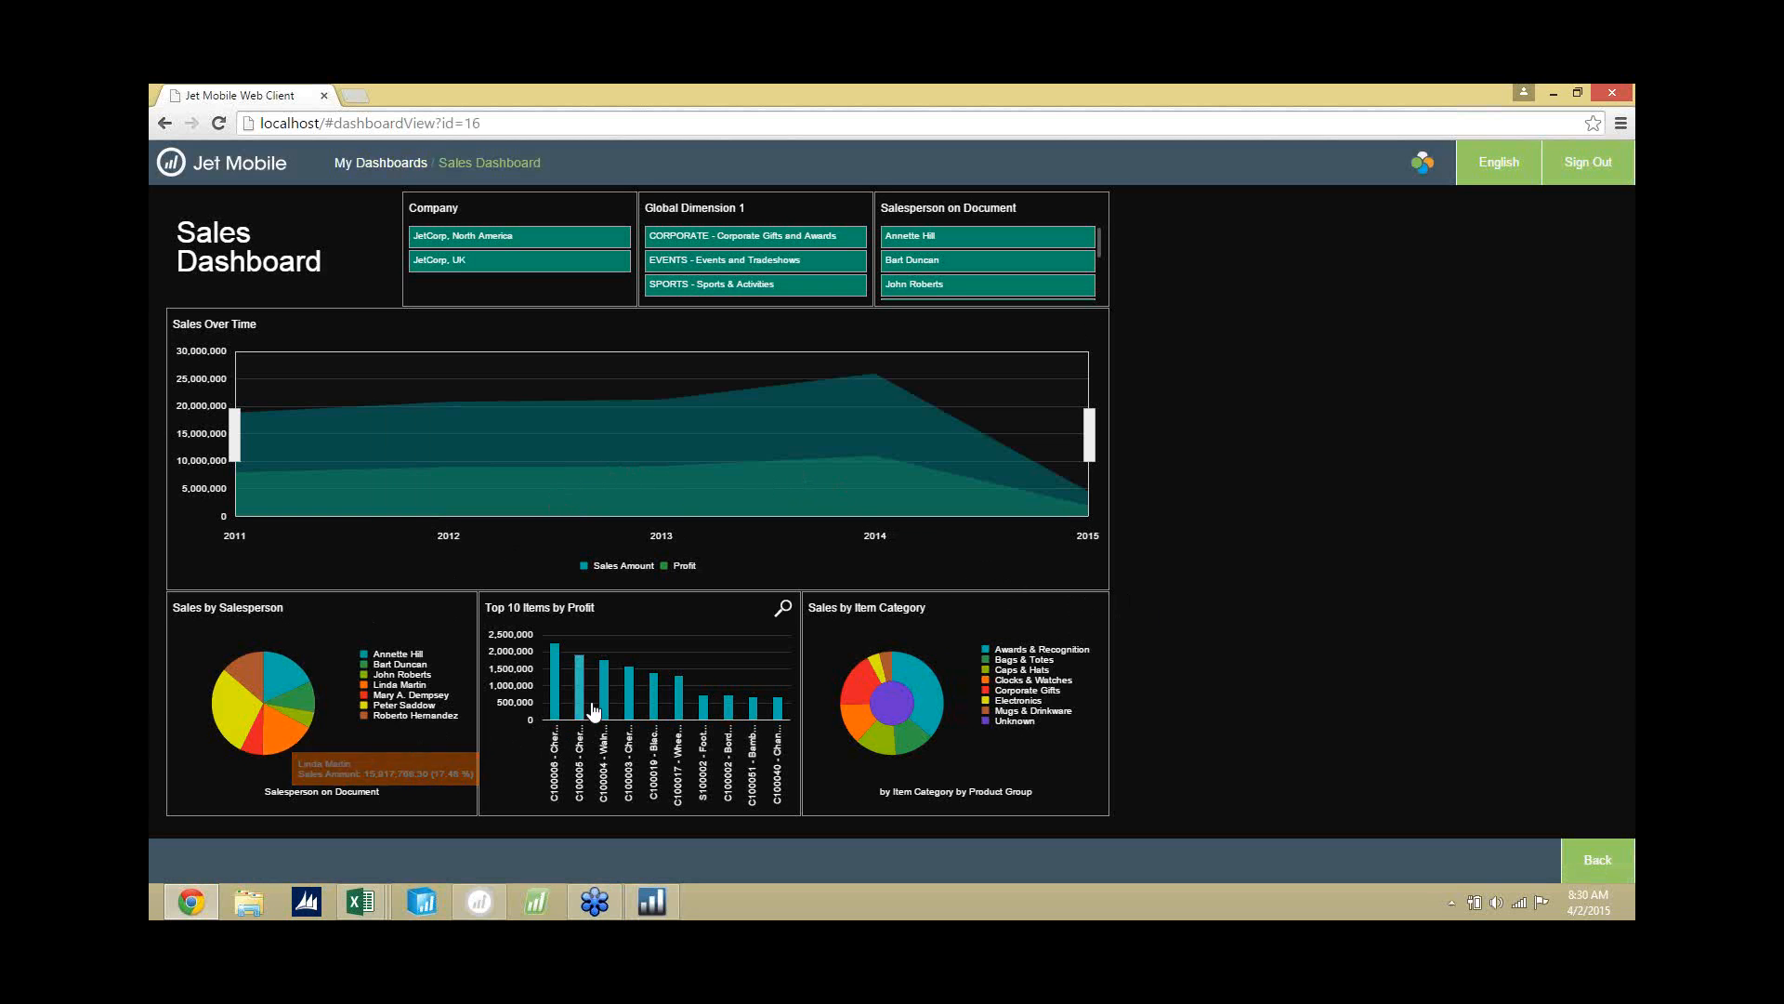
pyautogui.moveTo(606, 677)
pyautogui.moveTo(723, 702)
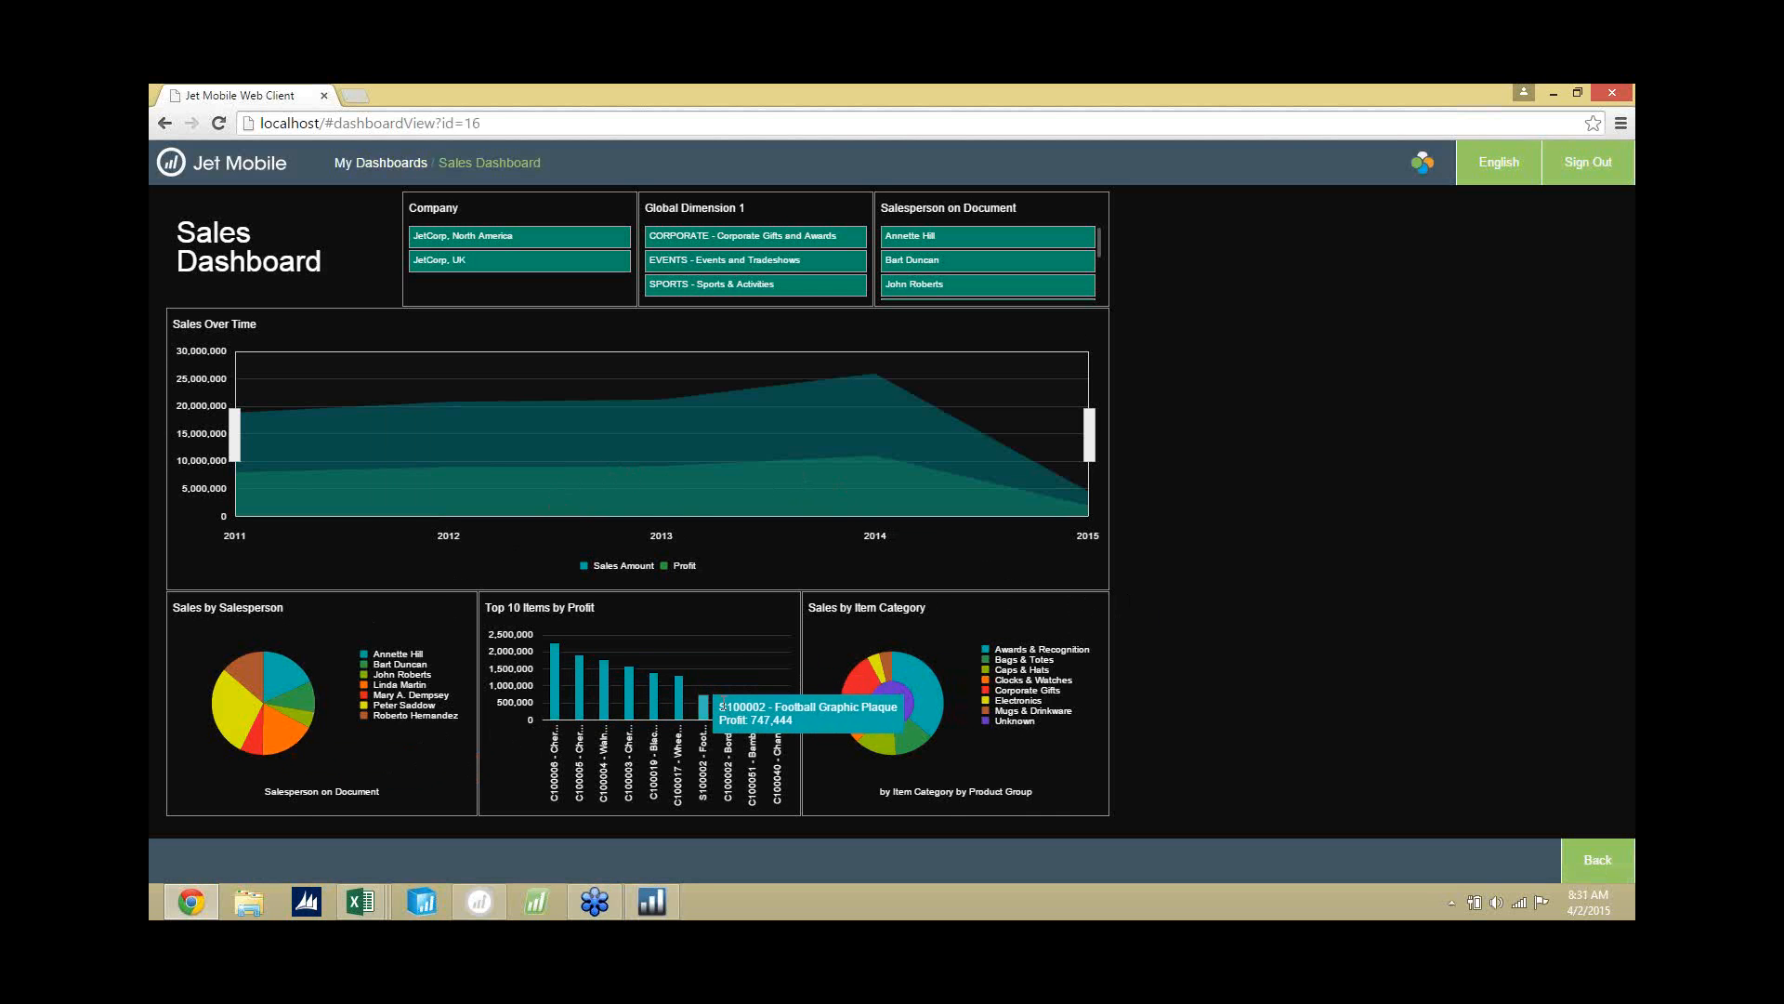
pyautogui.moveTo(862, 699)
pyautogui.click(378, 171)
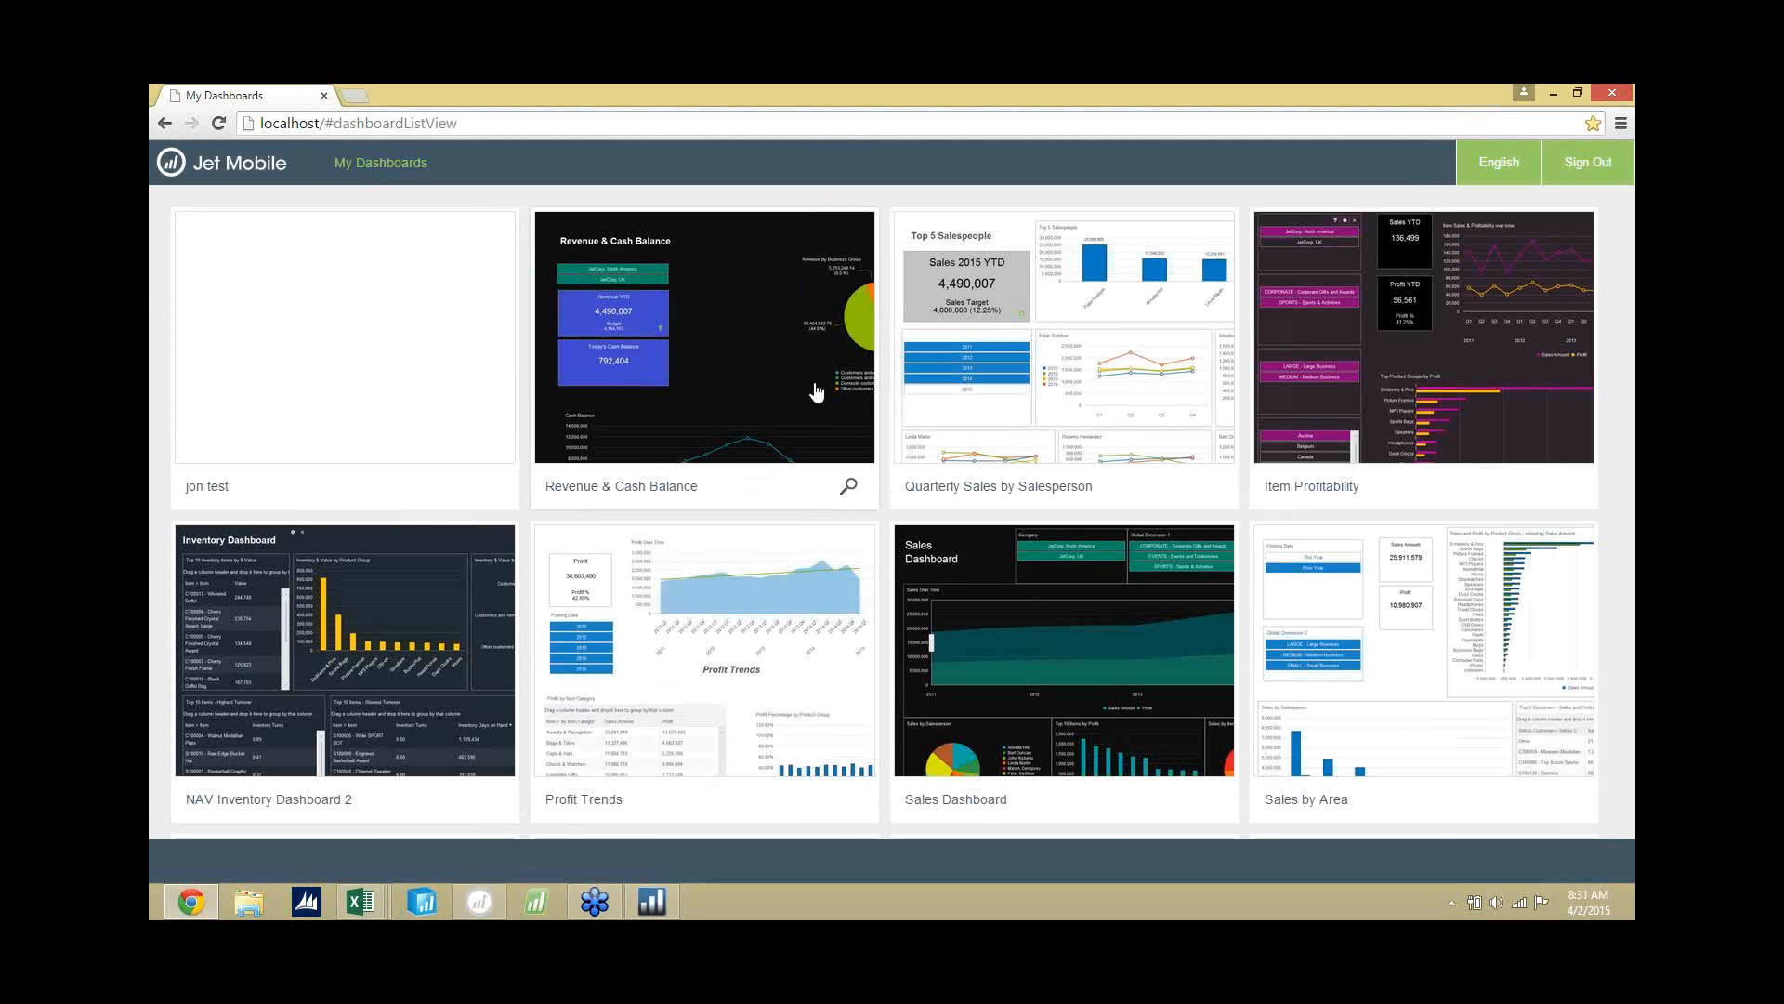
# Open the Revenue & Cash Balance dashboard from its preview, inspect the Revenue by Business Group pie, and return to the dashboard list.
pyautogui.click(851, 490)
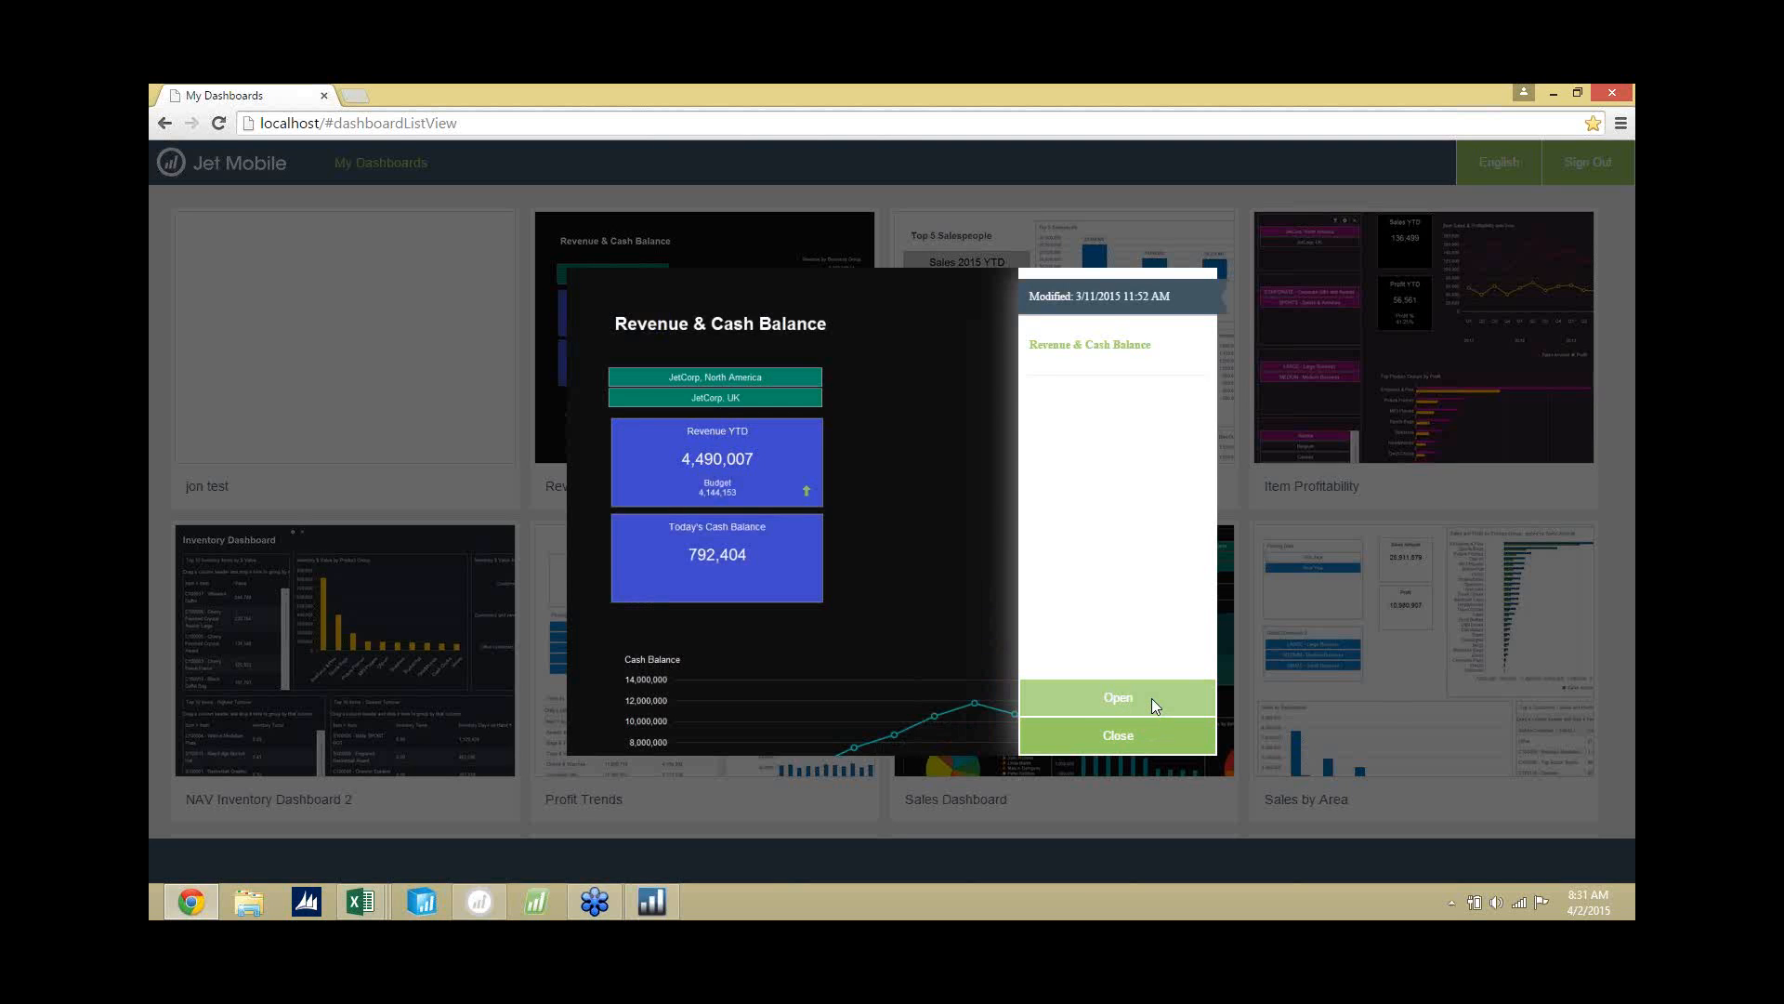
pyautogui.click(1152, 698)
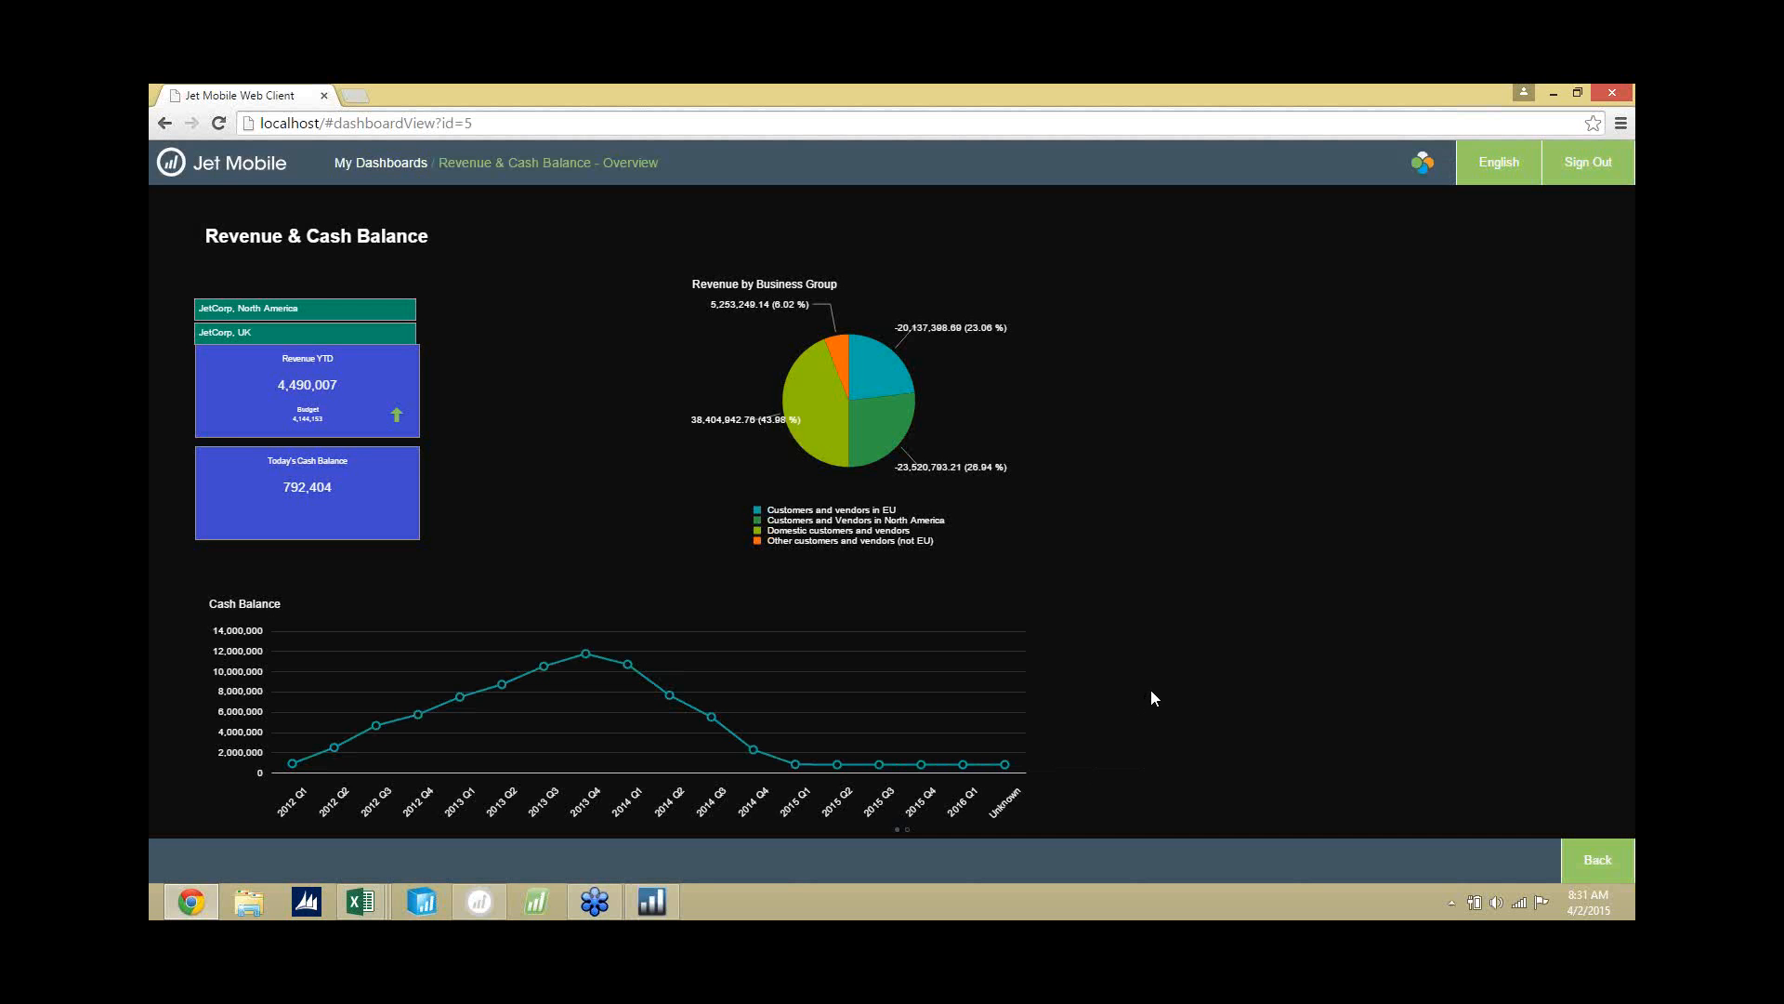
pyautogui.moveTo(888, 472)
pyautogui.moveTo(803, 471)
pyautogui.click(405, 164)
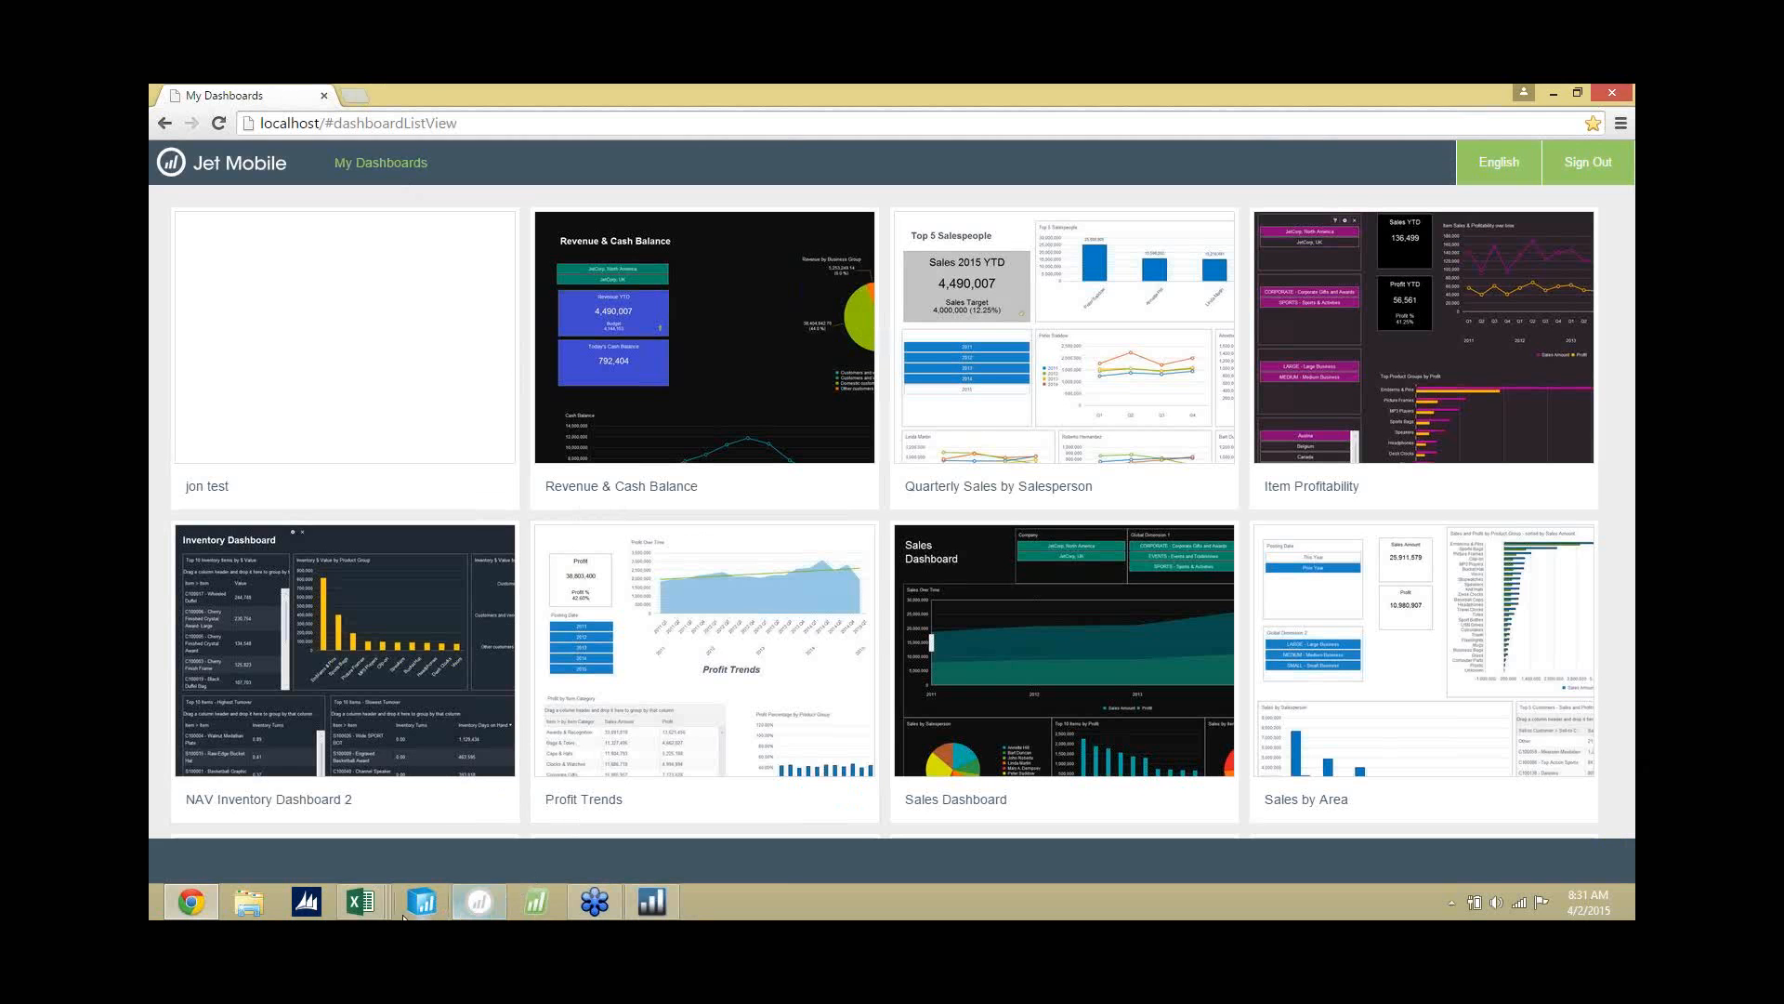
# Switch to the Full Solution Presentation workbook in Excel and display the Thank You sheet with cell N15 selected.
pyautogui.moveTo(370, 903)
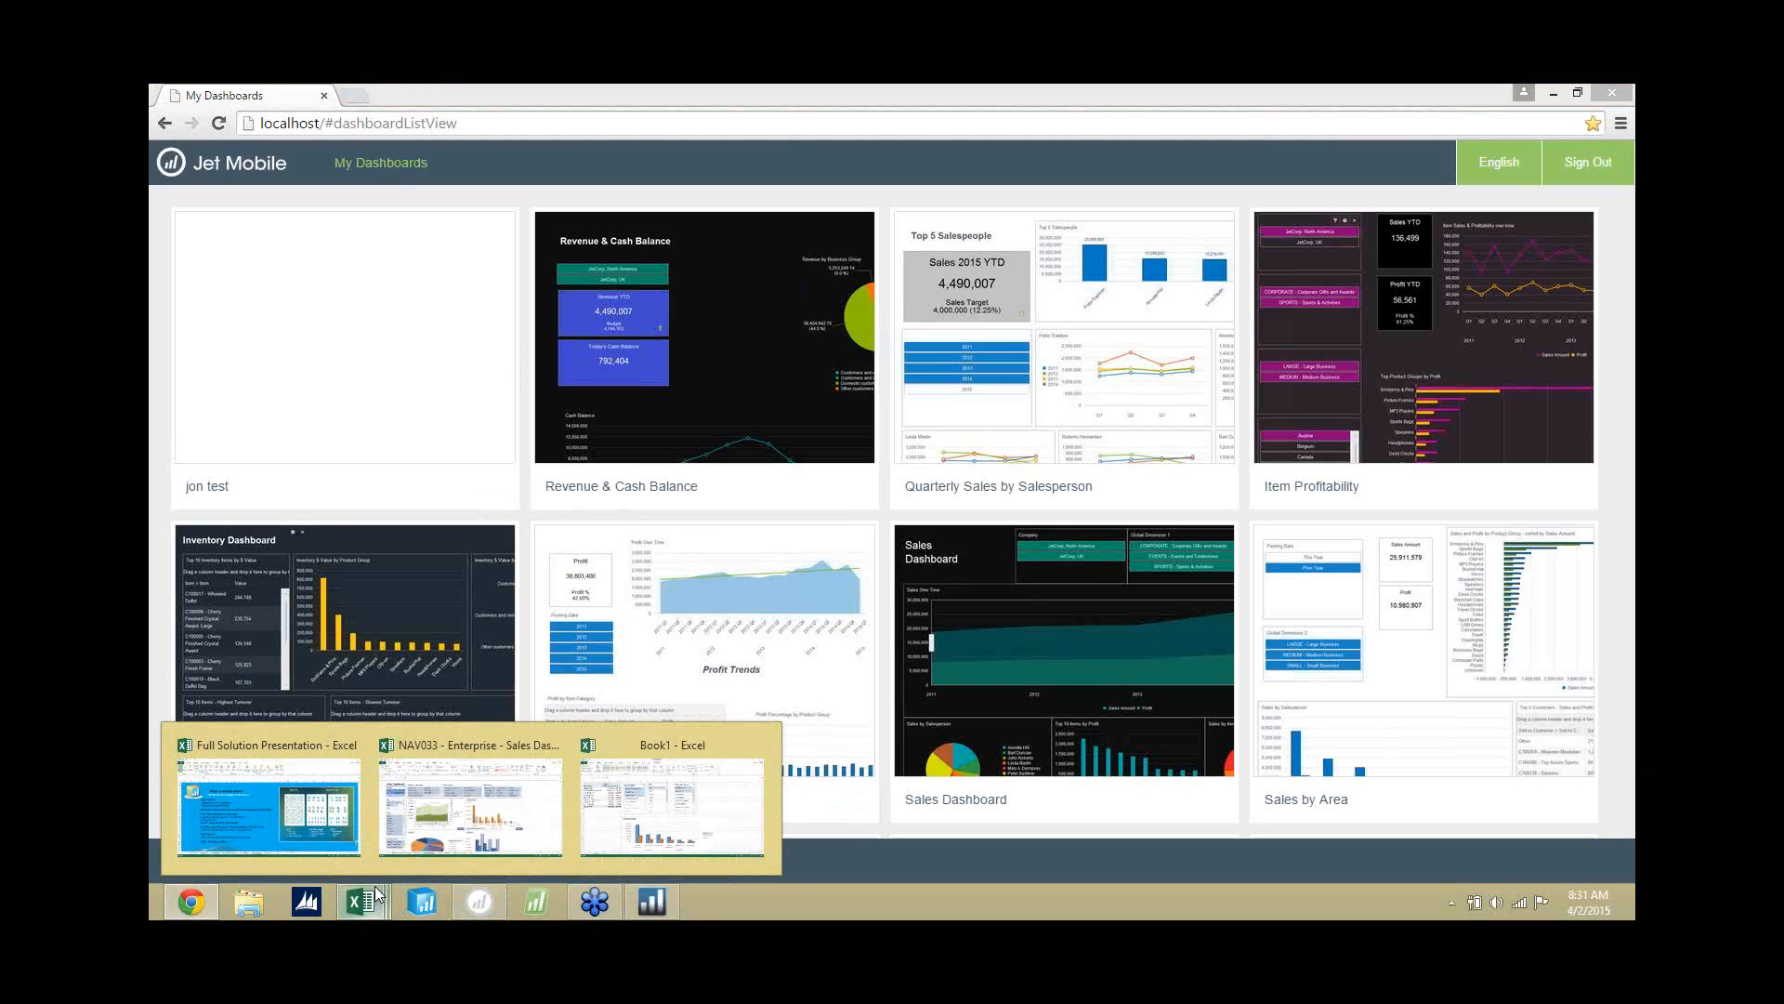
pyautogui.click(316, 816)
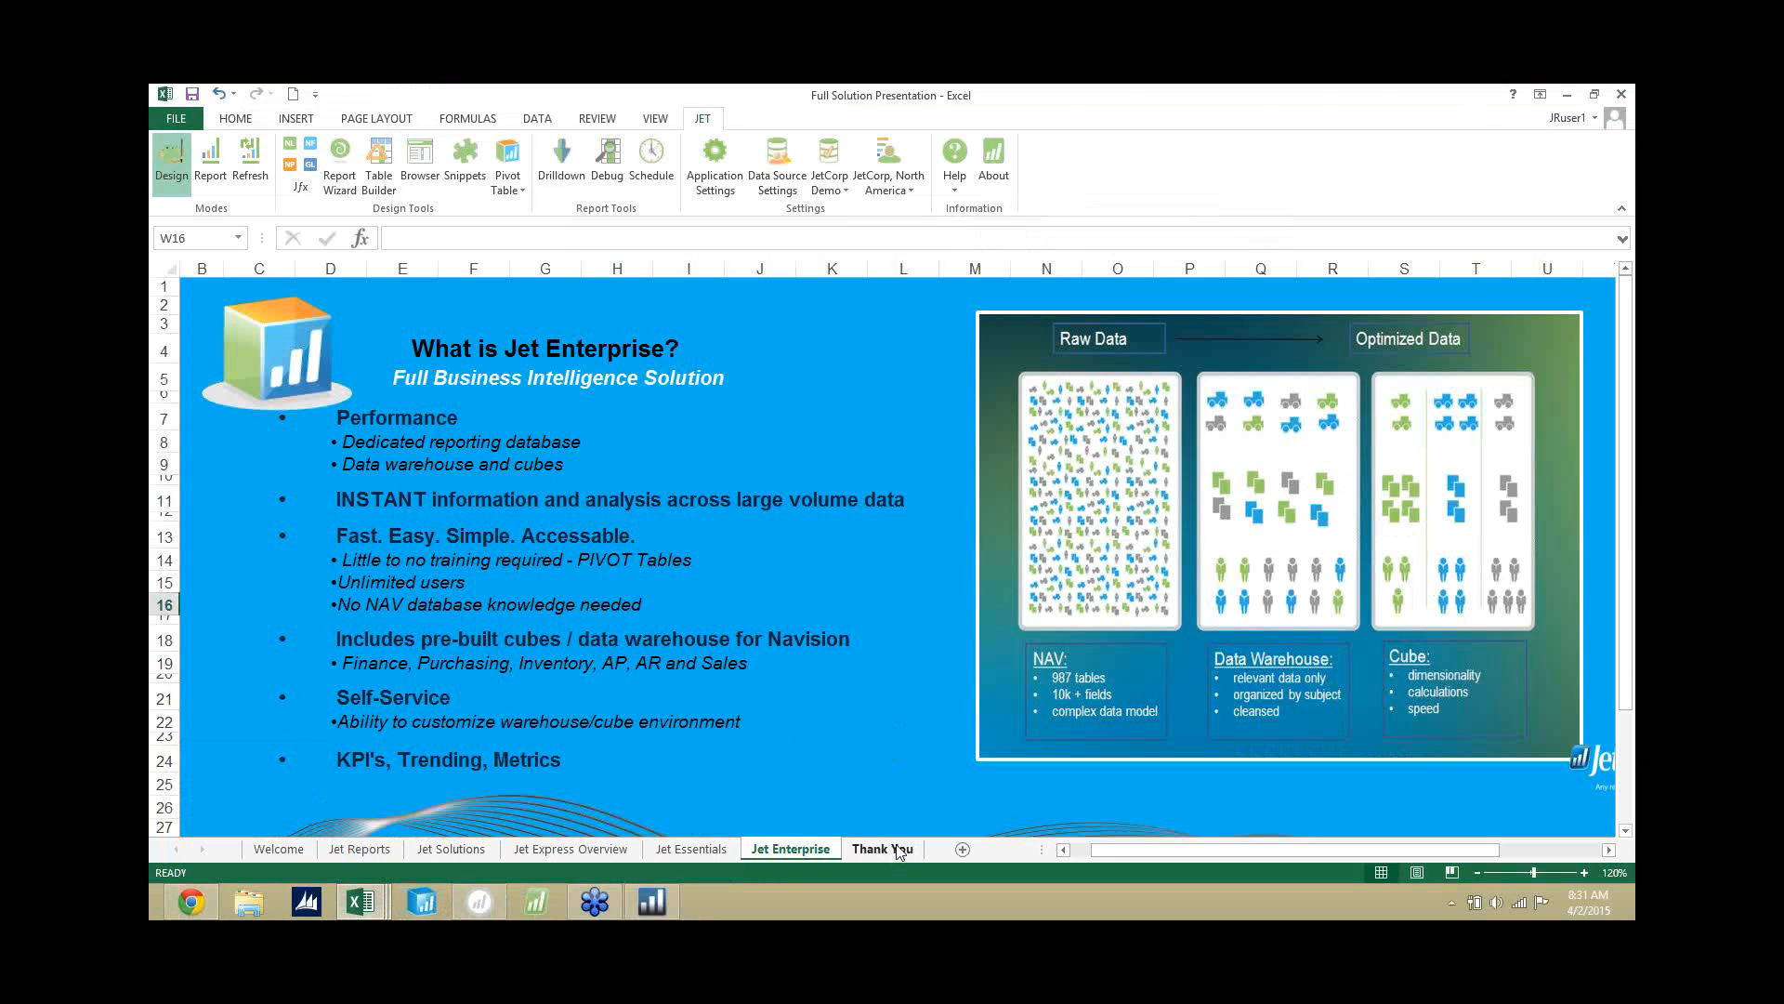
pyautogui.click(900, 853)
pyautogui.click(1312, 669)
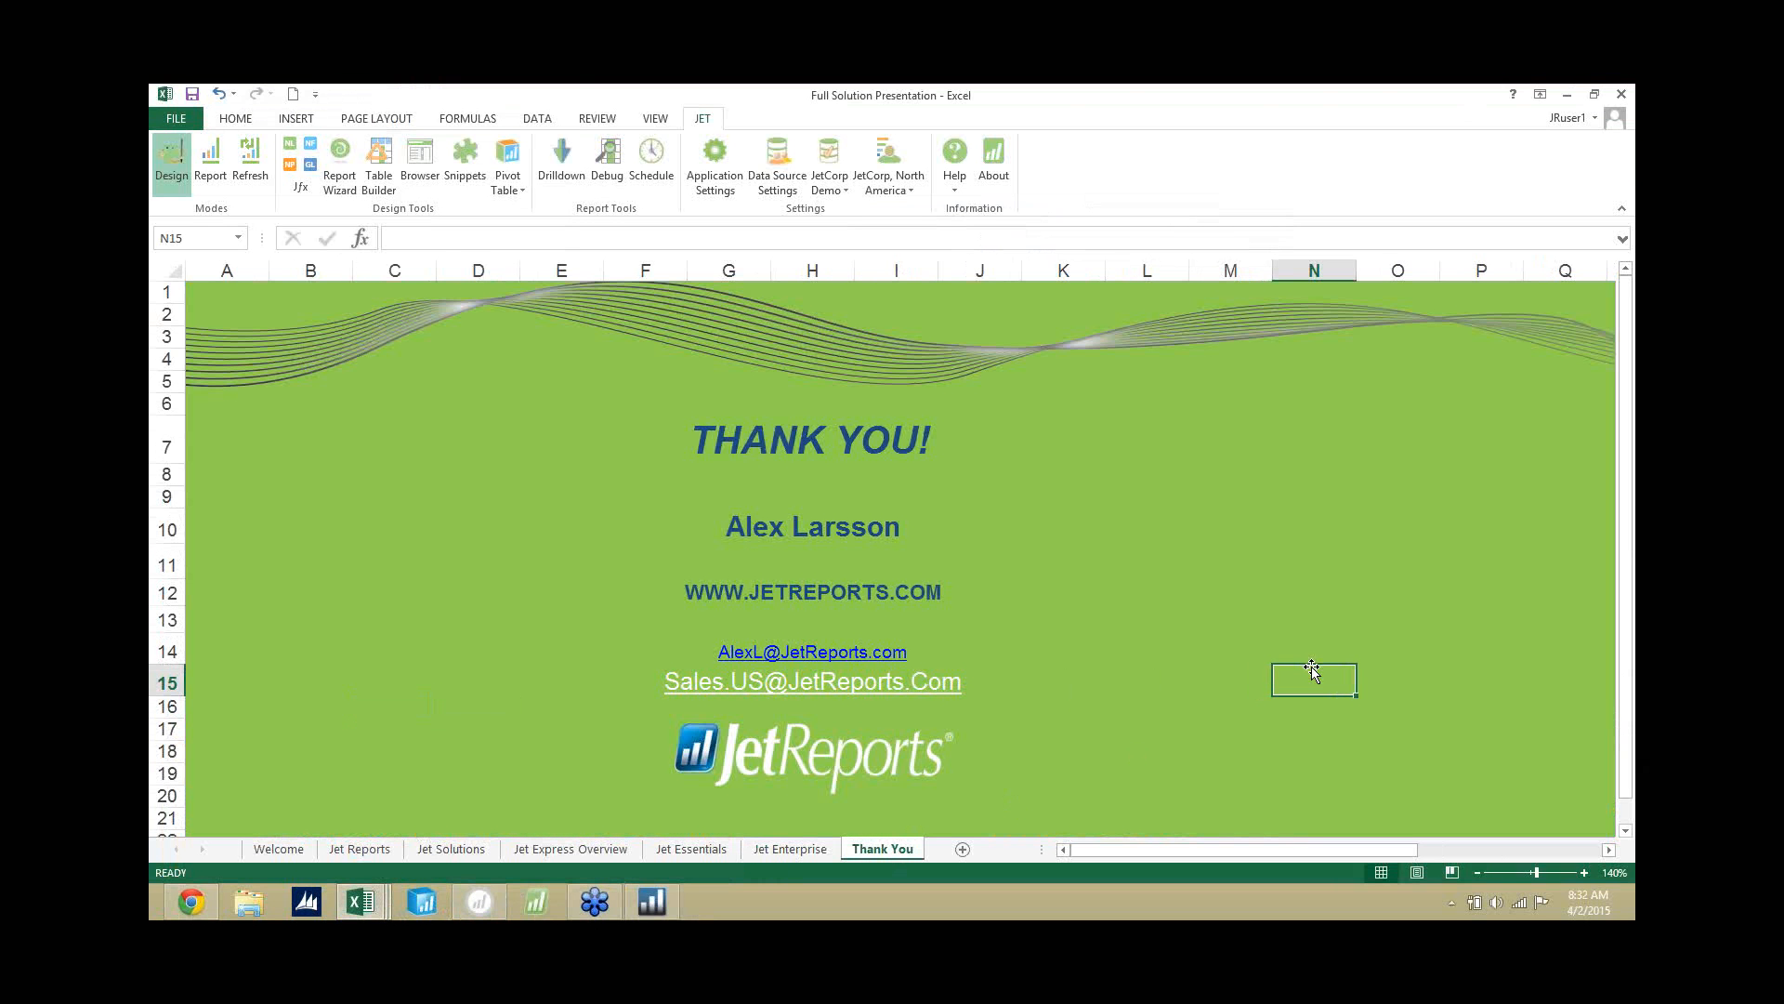